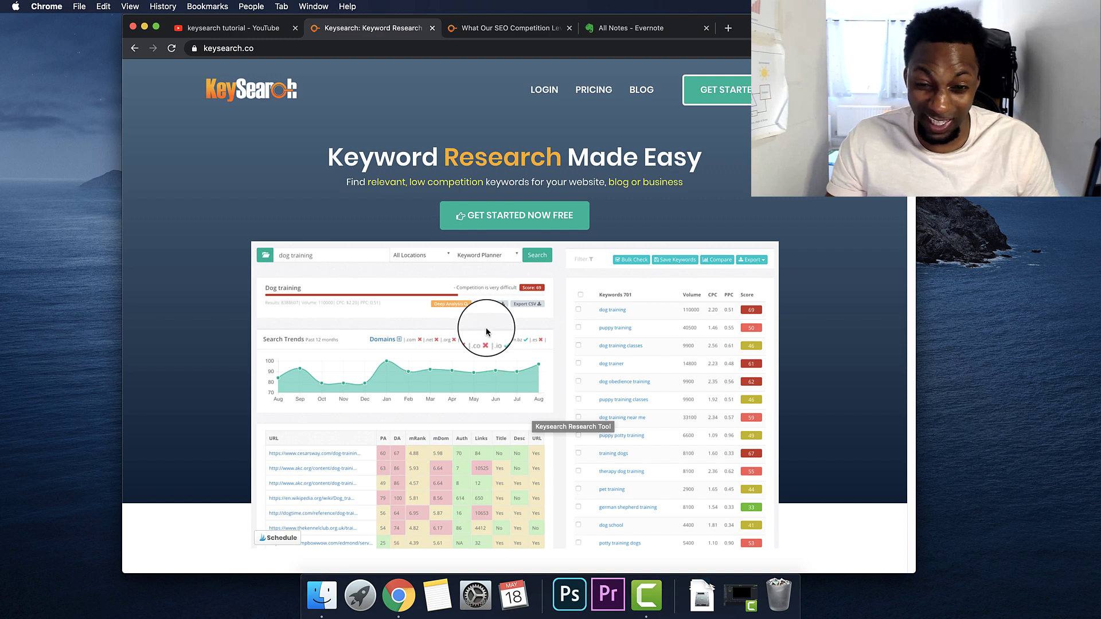
Look through the Keysearch homepage's feature sections down to the pricing plans.
{"action": "scroll", "coordinate": [540, 356], "scroll_direction": "down", "scroll_amount": 5}
{"action": "scroll", "coordinate": [595, 387], "scroll_direction": "down", "scroll_amount": 2}
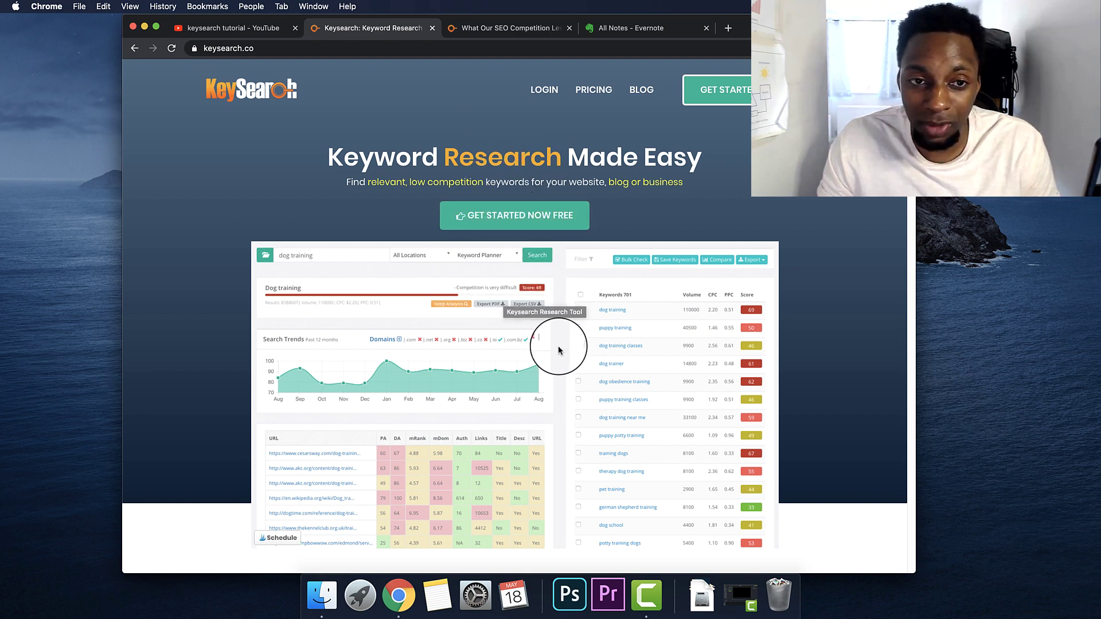
{"action": "scroll", "coordinate": [559, 350], "scroll_direction": "down", "scroll_amount": 7}
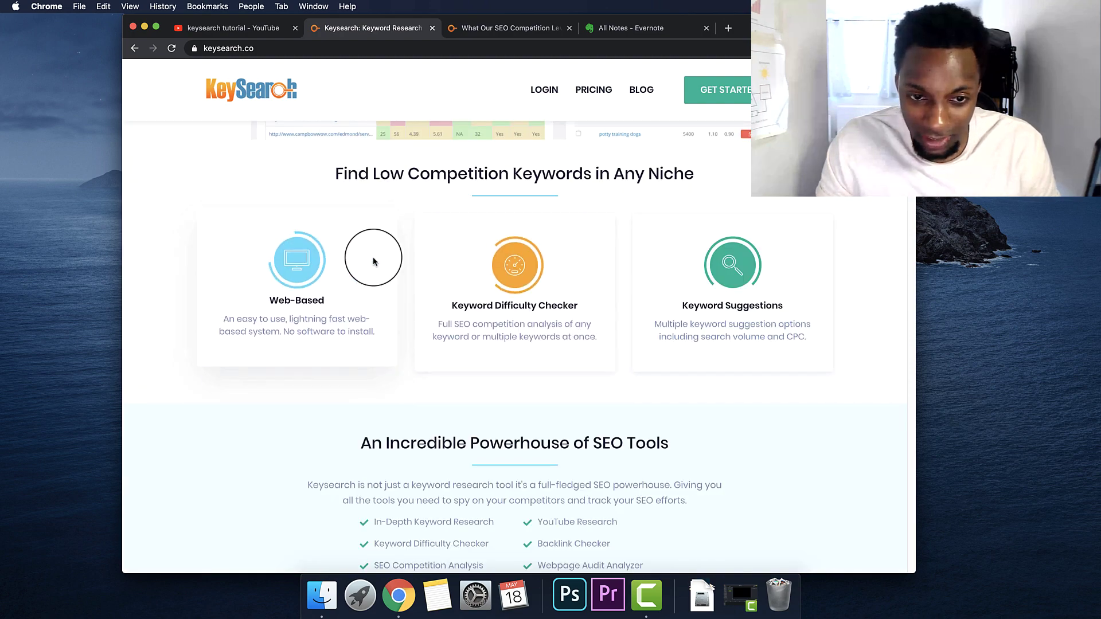
{"action": "scroll", "coordinate": [527, 264], "scroll_direction": "down", "scroll_amount": 5}
{"action": "scroll", "coordinate": [519, 301], "scroll_direction": "down", "scroll_amount": 9}
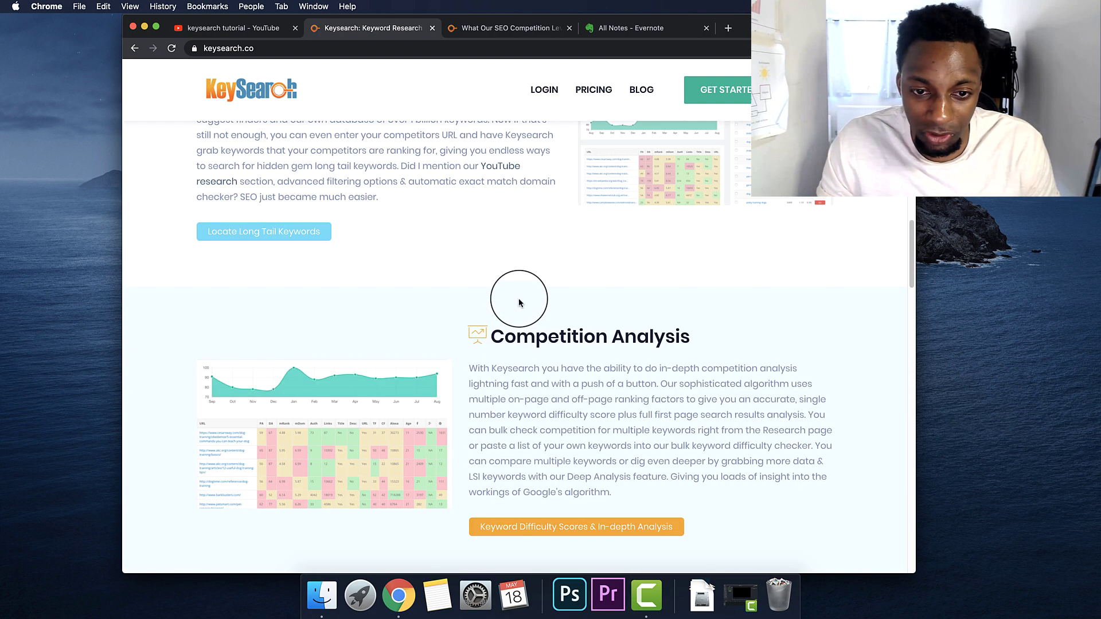
{"action": "scroll", "coordinate": [518, 303], "scroll_direction": "down", "scroll_amount": 20}
{"action": "scroll", "coordinate": [521, 305], "scroll_direction": "up", "scroll_amount": 6}
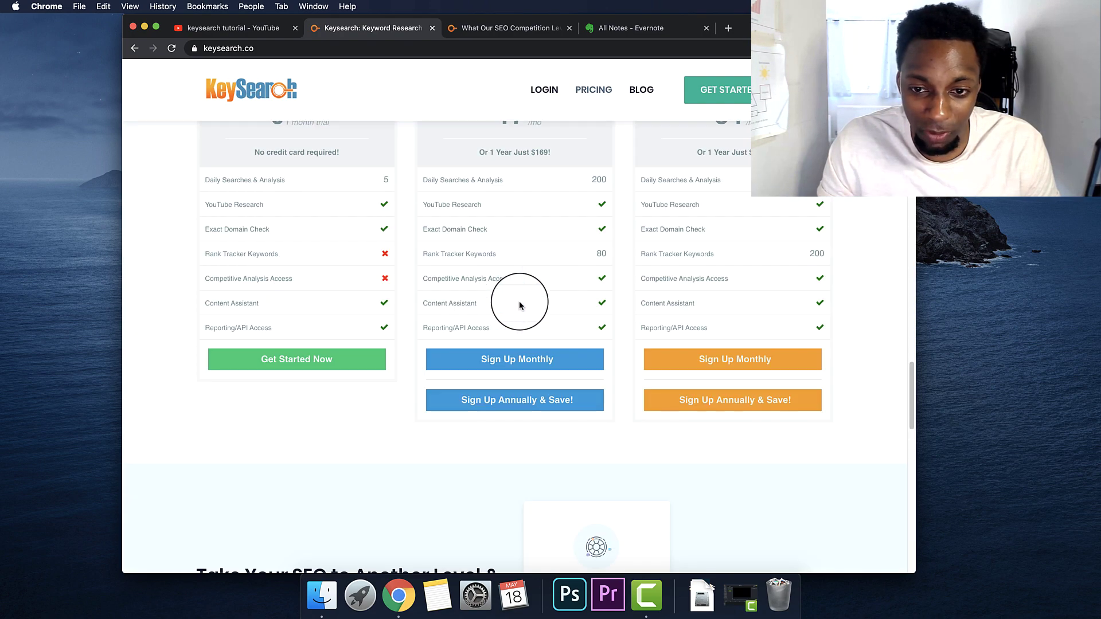
{"action": "scroll", "coordinate": [519, 305], "scroll_direction": "up", "scroll_amount": 4}
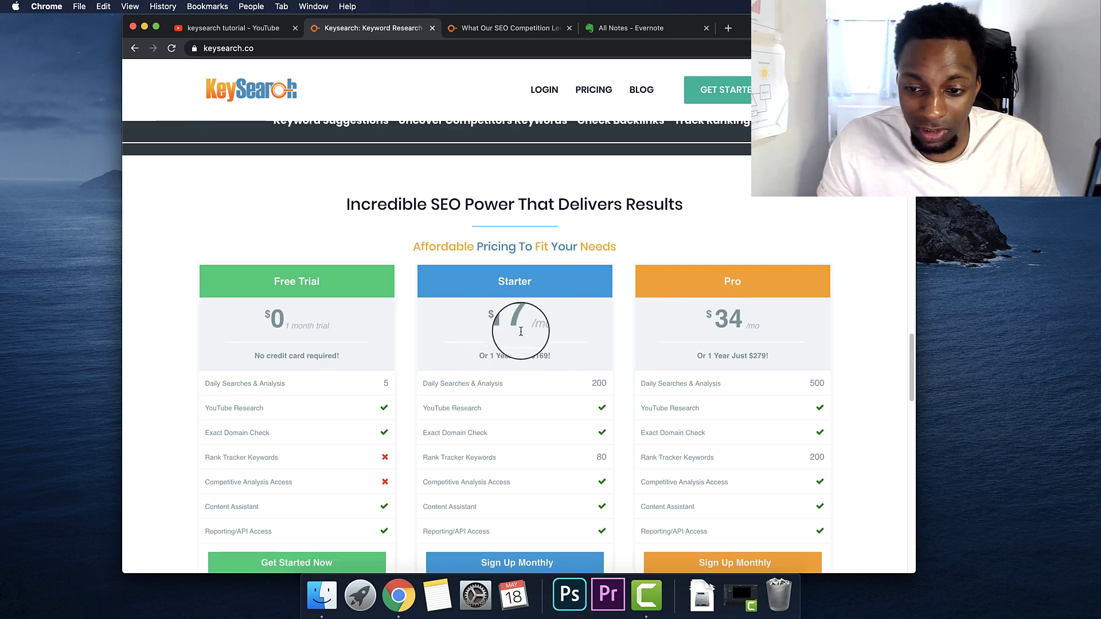
Compare the prices and included limits of the Free Trial, Starter and Pro plans.
{"action": "scroll", "coordinate": [710, 333], "scroll_direction": "down", "scroll_amount": 1}
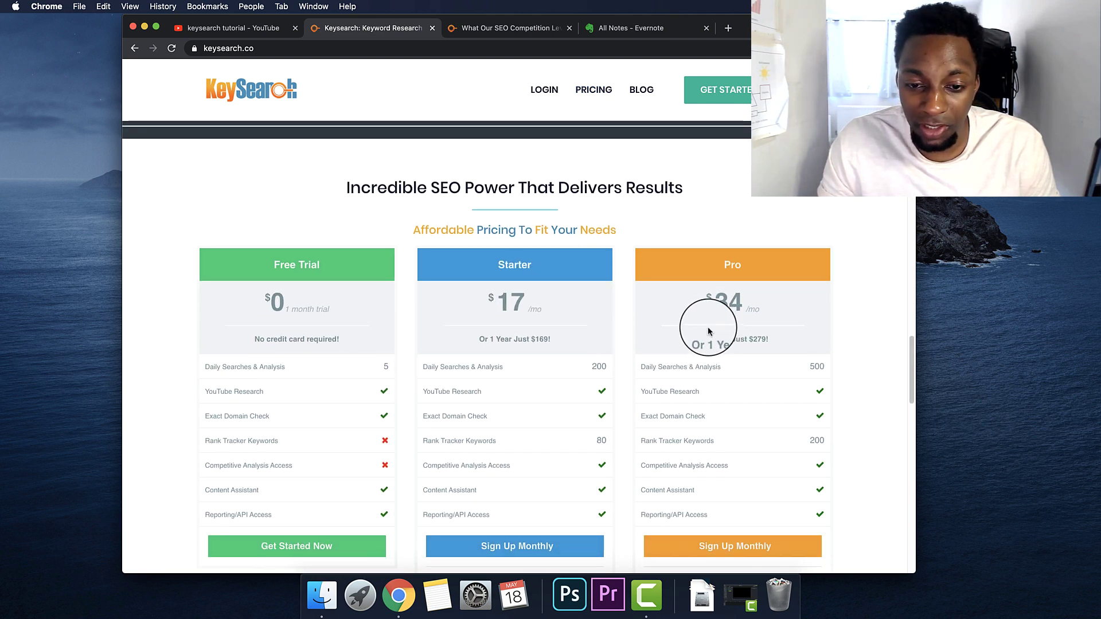
{"action": "scroll", "coordinate": [713, 321], "scroll_direction": "down", "scroll_amount": 2}
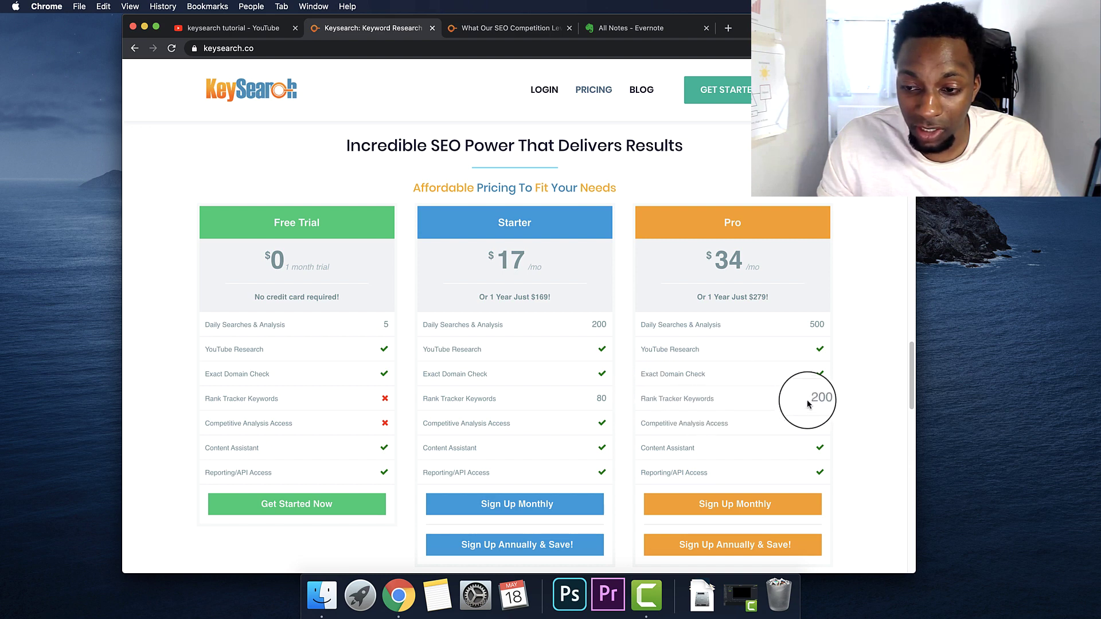
{"action": "scroll", "coordinate": [751, 398], "scroll_direction": "down", "scroll_amount": 1}
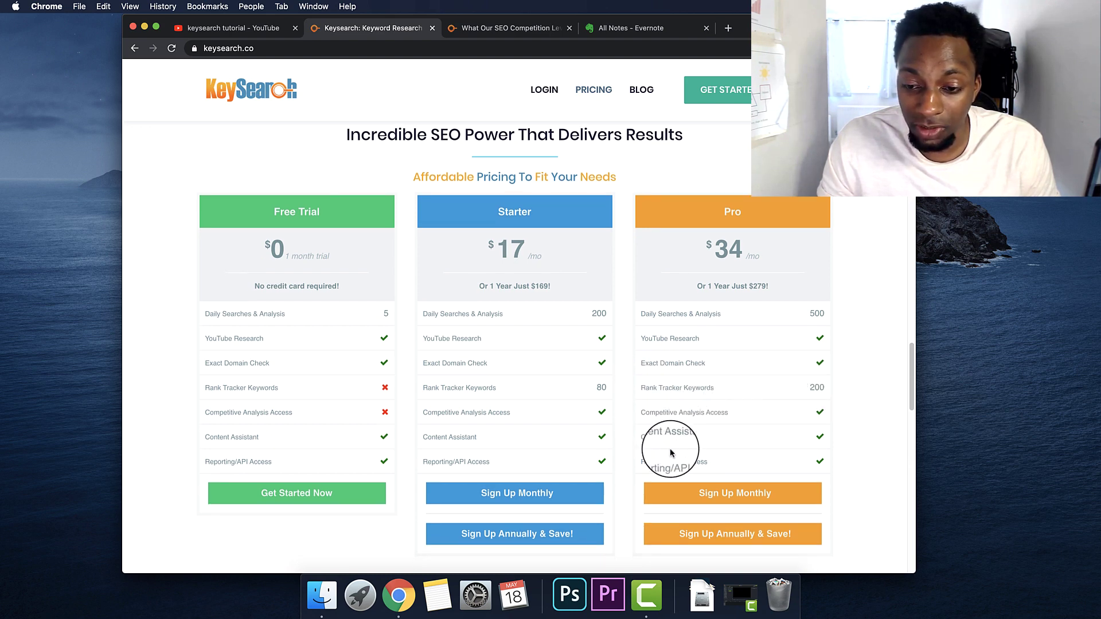
{"action": "scroll", "coordinate": [573, 326], "scroll_direction": "down", "scroll_amount": 3}
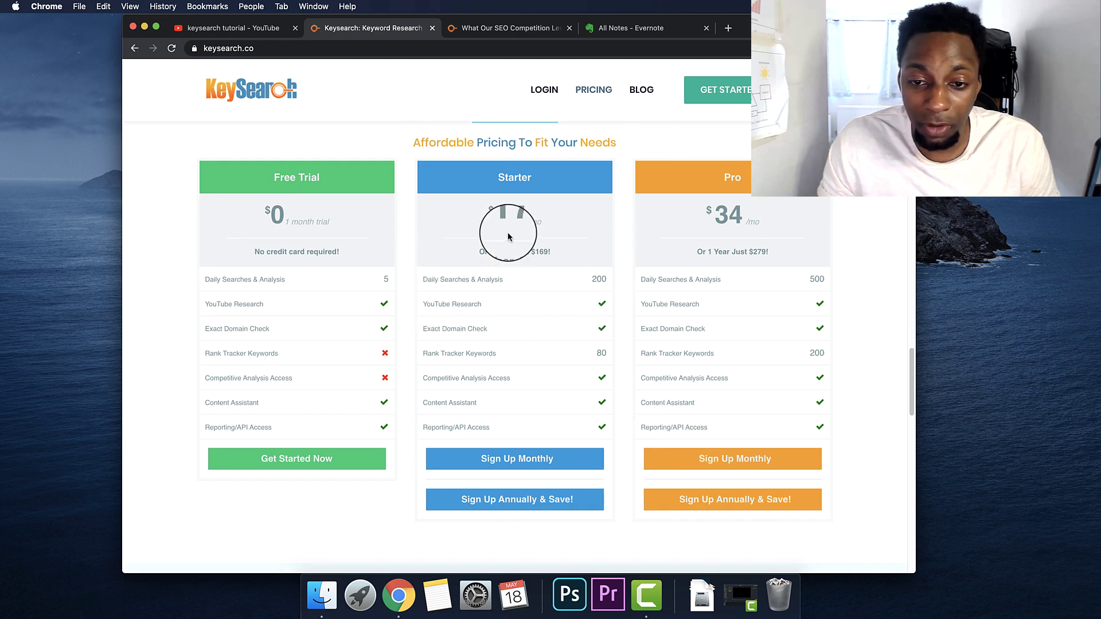
{"action": "scroll", "coordinate": [489, 400], "scroll_direction": "down", "scroll_amount": 1}
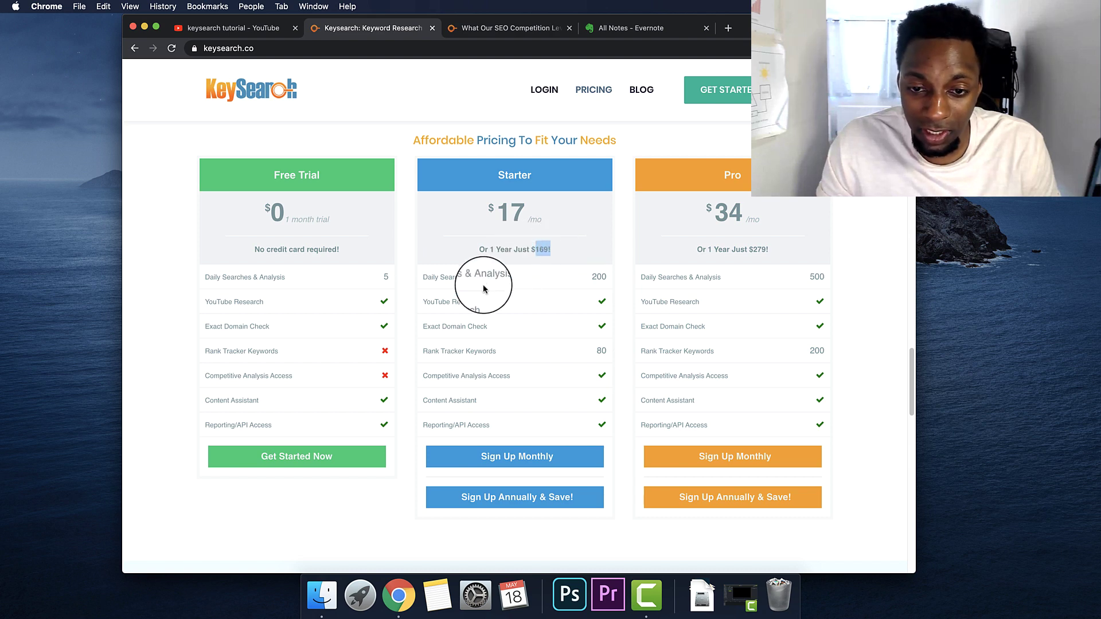
Examine the Starter plan's price and its list of features, including daily searches, rank tracking and competitive analysis.
{"action": "left_click_drag", "start_coordinate": [500, 212], "coordinate": [528, 215]}
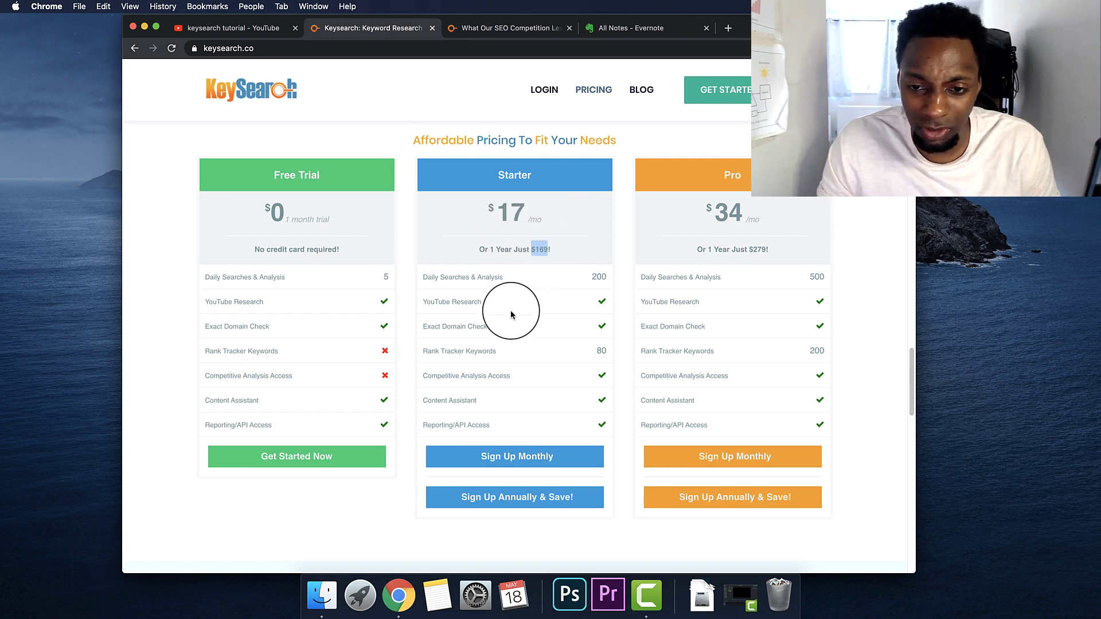
{"action": "scroll", "coordinate": [511, 314], "scroll_direction": "down", "scroll_amount": 3}
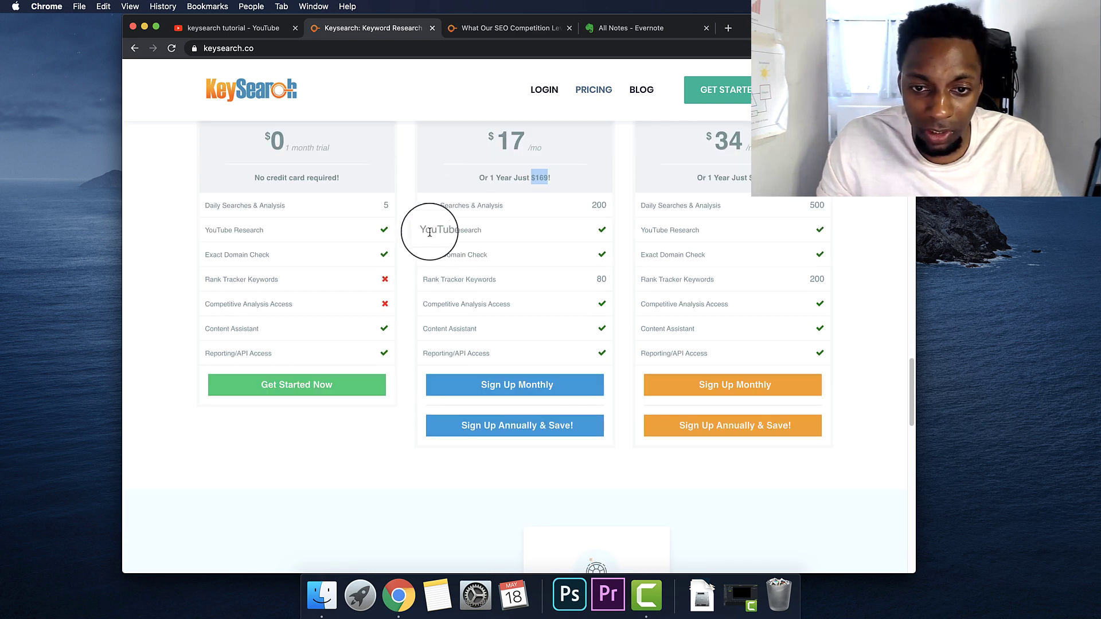
{"action": "left_click_drag", "start_coordinate": [431, 230], "coordinate": [482, 235]}
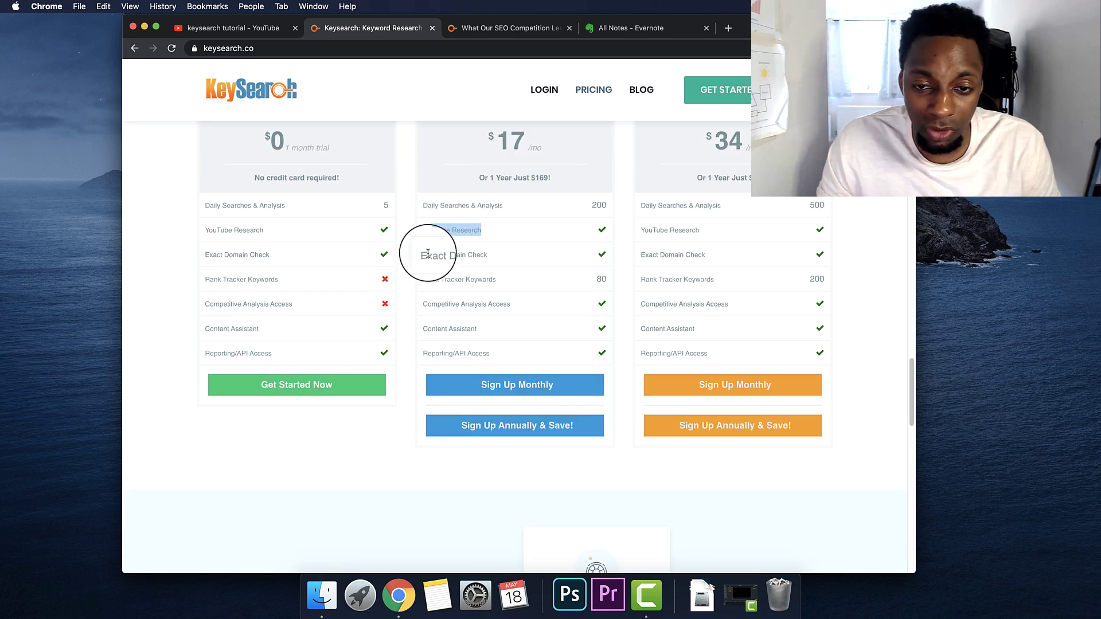
{"action": "left_click_drag", "start_coordinate": [440, 207], "coordinate": [537, 216]}
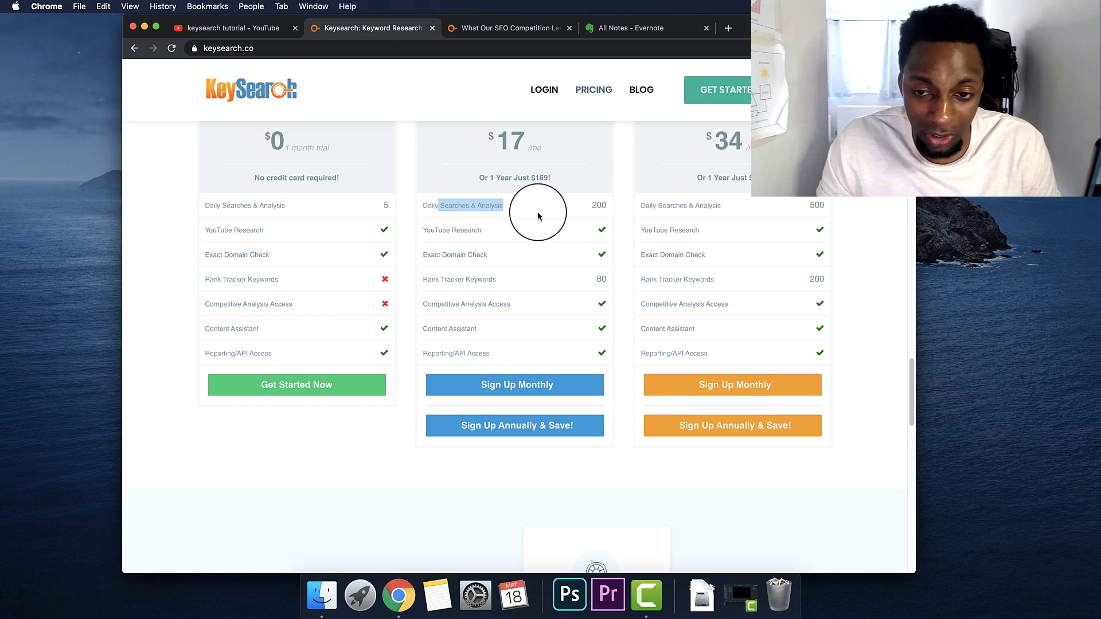
{"action": "scroll", "coordinate": [490, 249], "scroll_direction": "down", "scroll_amount": 2}
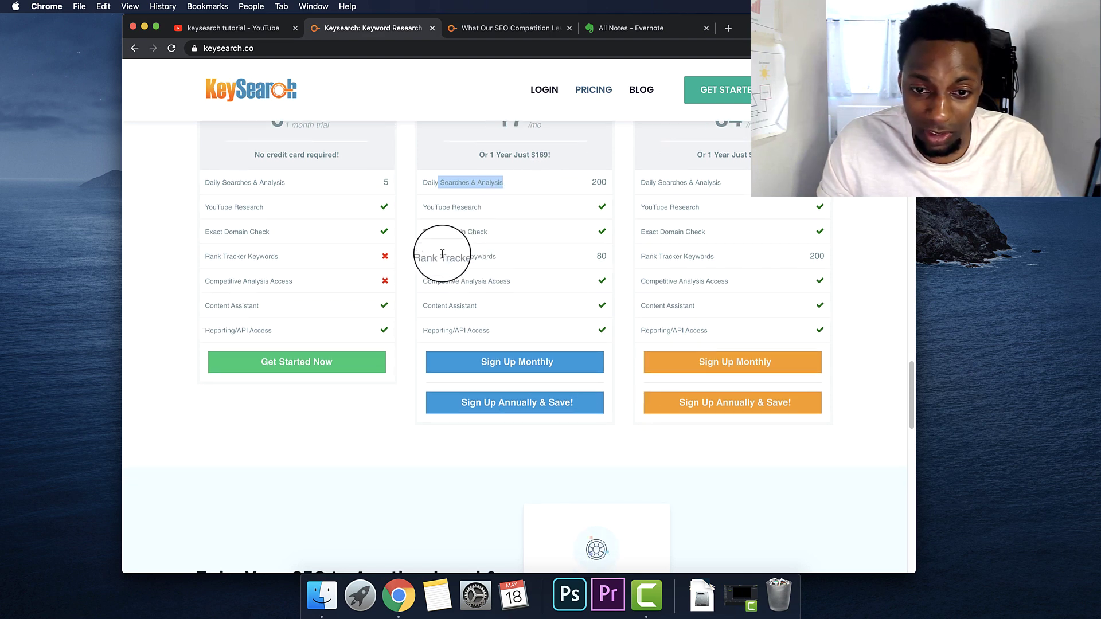
{"action": "left_click_drag", "start_coordinate": [441, 256], "coordinate": [427, 256]}
{"action": "left_click_drag", "start_coordinate": [443, 181], "coordinate": [513, 186]}
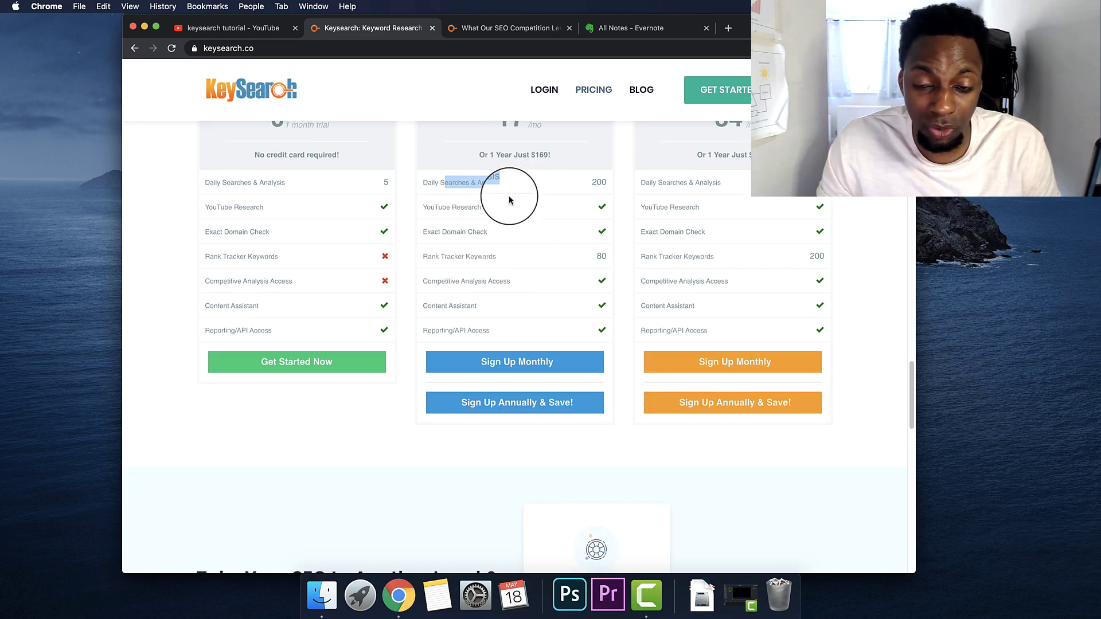
{"action": "left_click_drag", "start_coordinate": [424, 256], "coordinate": [503, 258]}
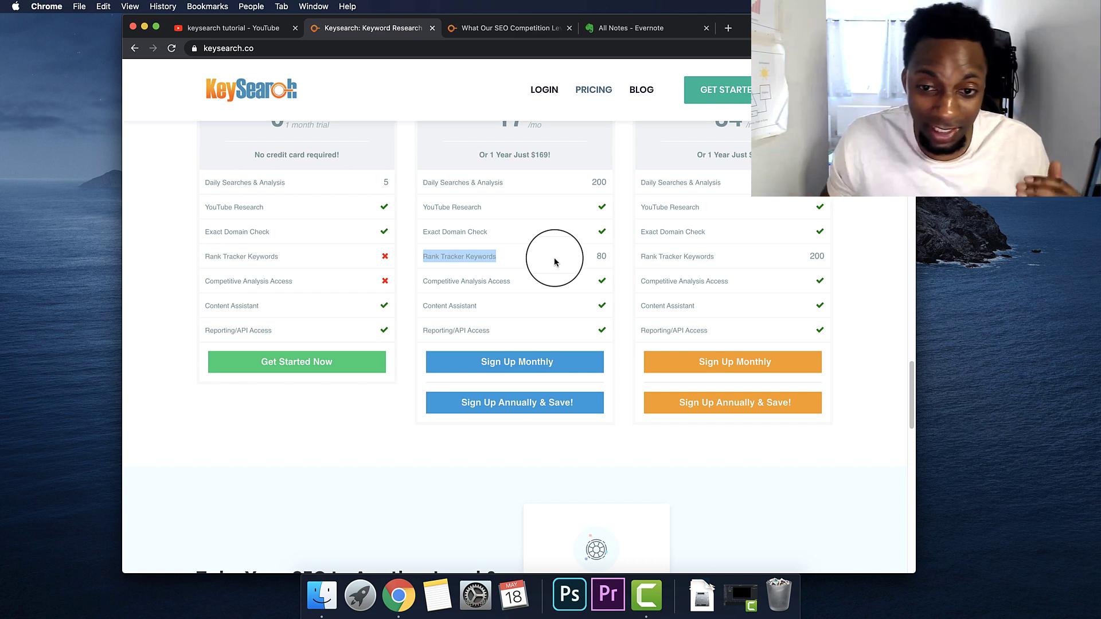
{"action": "left_click_drag", "start_coordinate": [480, 306], "coordinate": [504, 278]}
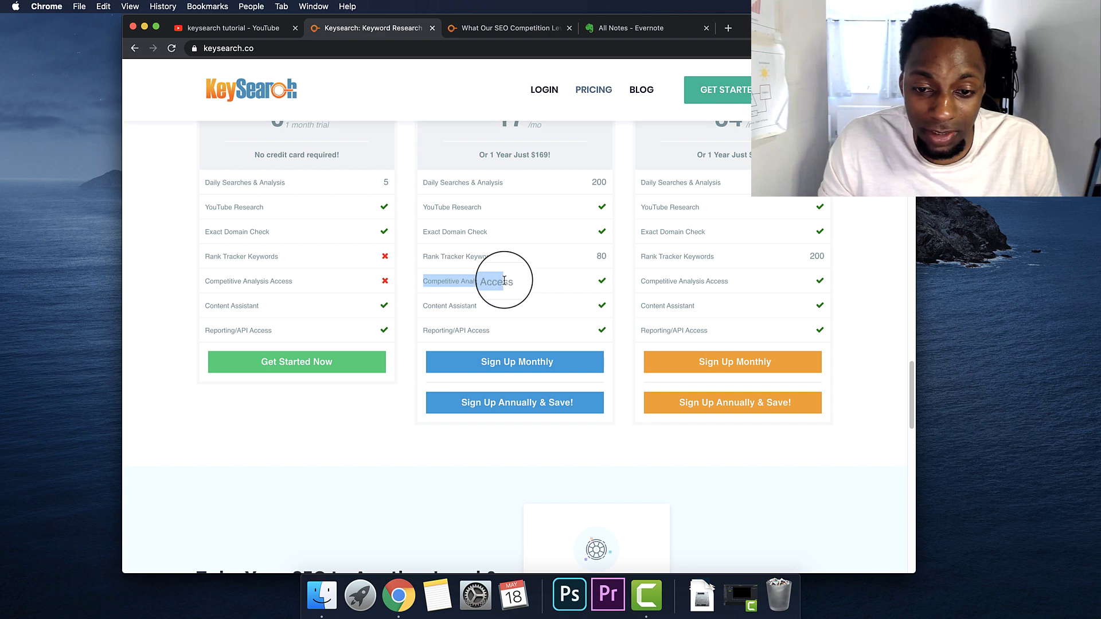
{"action": "left_click_drag", "start_coordinate": [437, 327], "coordinate": [451, 352]}
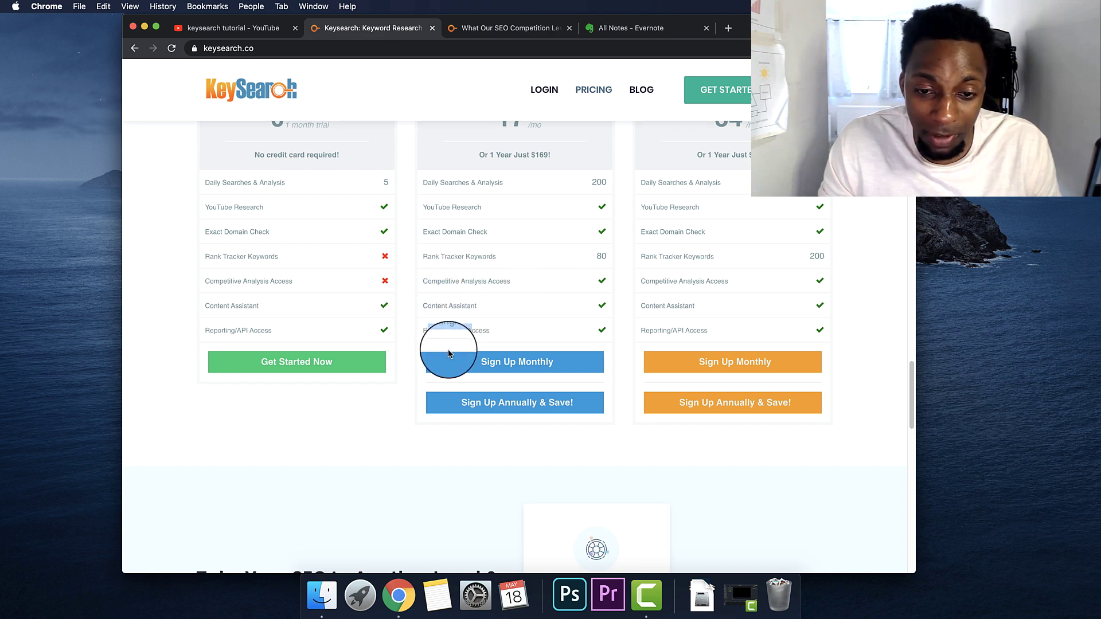
Sign in to the Keysearch account with the saved credentials and open the keyword research page.
{"action": "scroll", "coordinate": [499, 440], "scroll_direction": "down", "scroll_amount": 20}
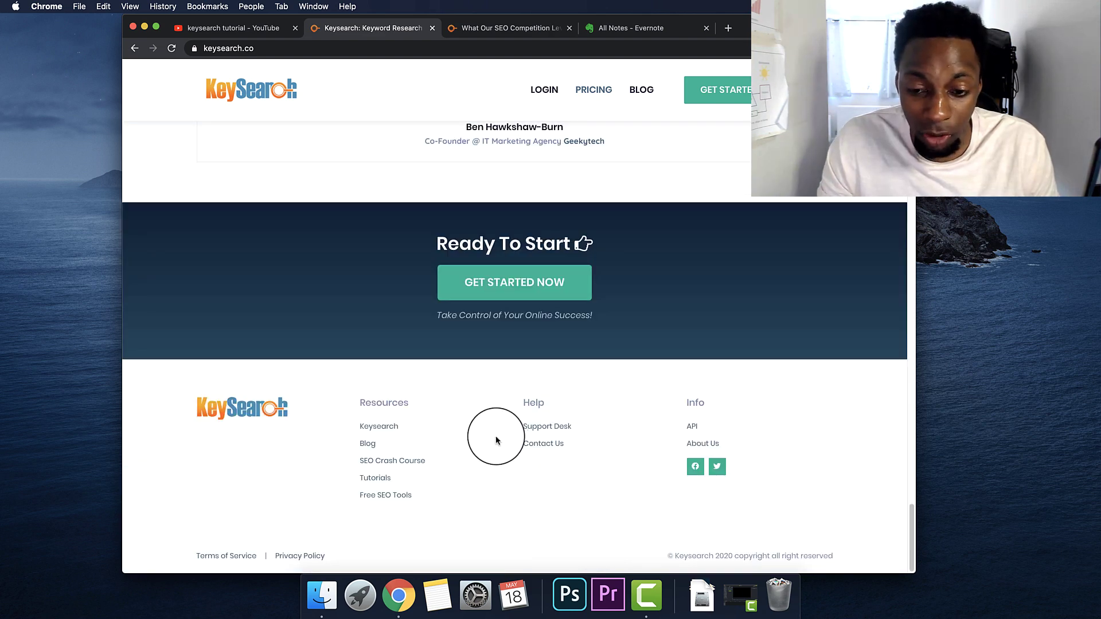
{"action": "scroll", "coordinate": [496, 440], "scroll_direction": "up", "scroll_amount": 15}
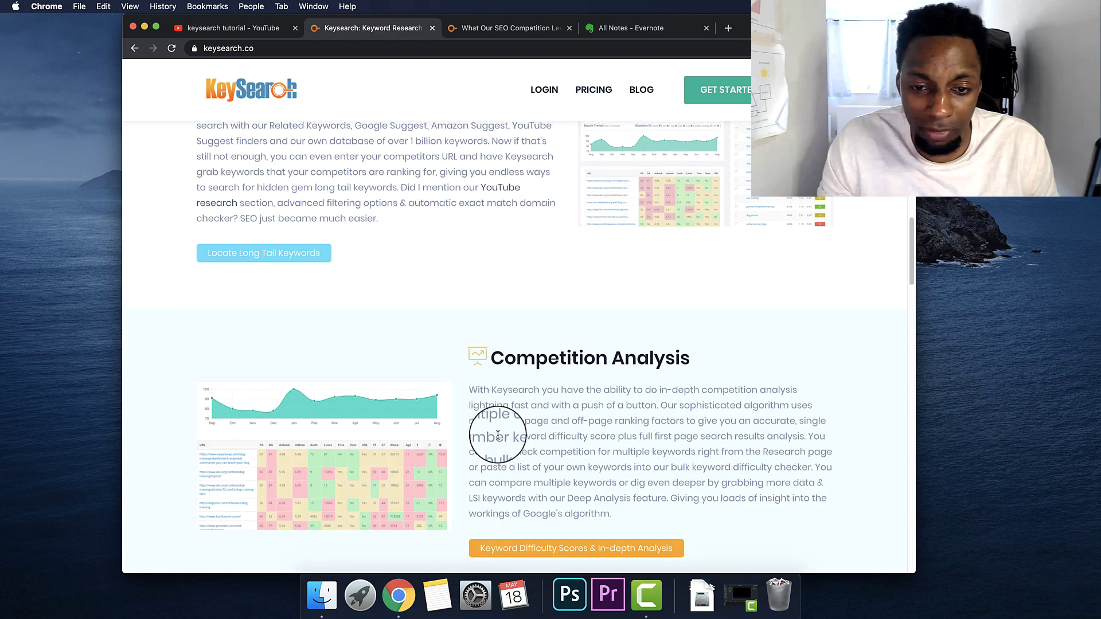
{"action": "scroll", "coordinate": [498, 435], "scroll_direction": "down", "scroll_amount": 15}
{"action": "scroll", "coordinate": [484, 449], "scroll_direction": "up", "scroll_amount": 20}
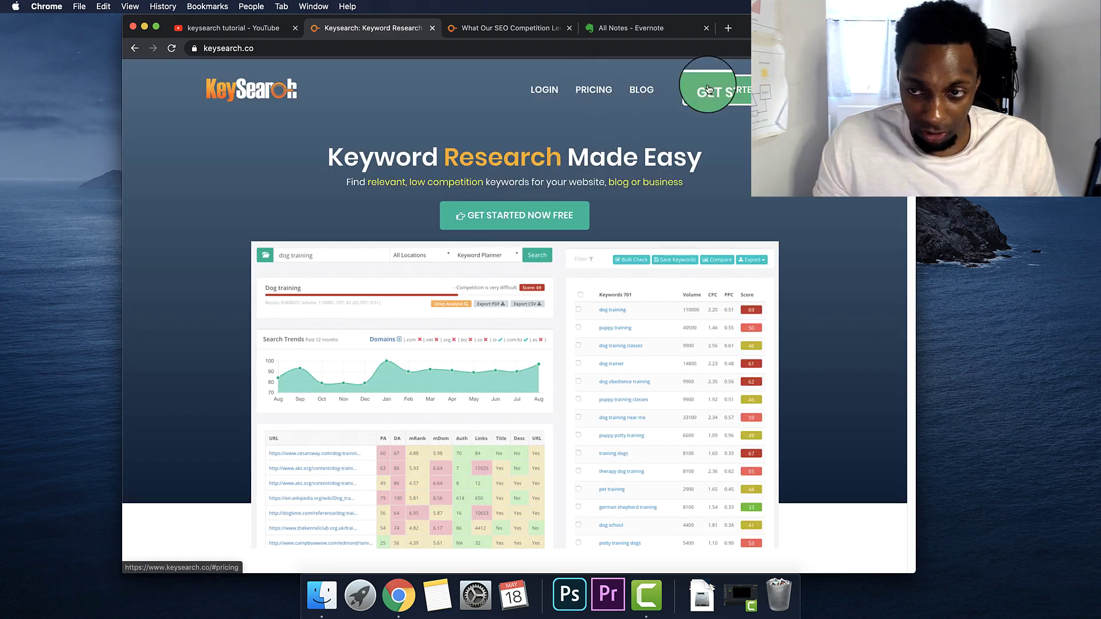
{"action": "left_click", "coordinate": [549, 100]}
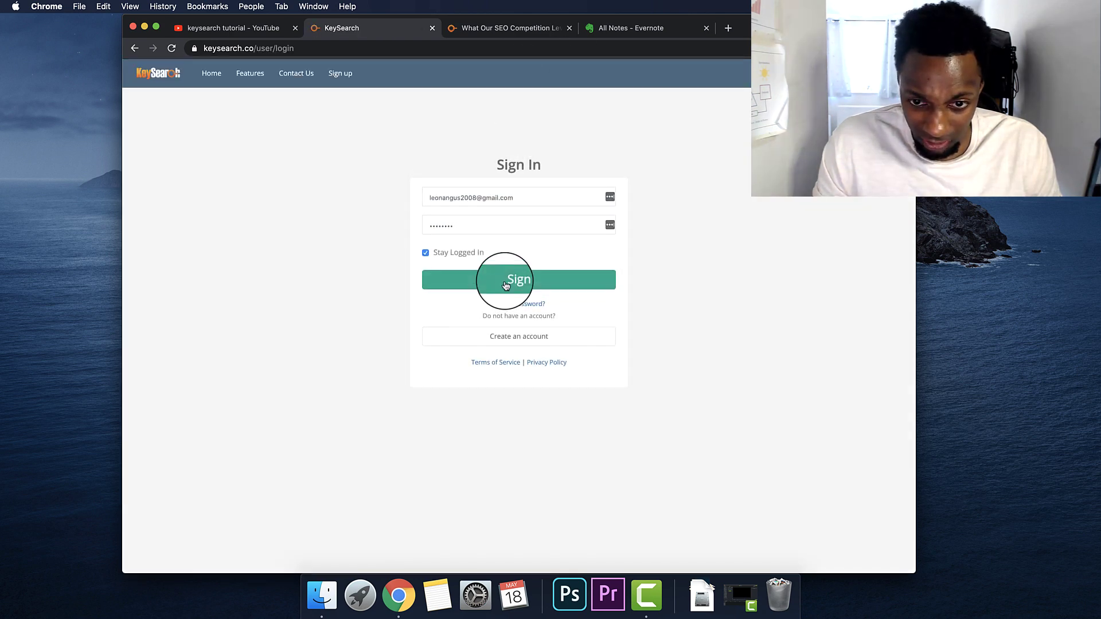
{"action": "left_click", "coordinate": [505, 285]}
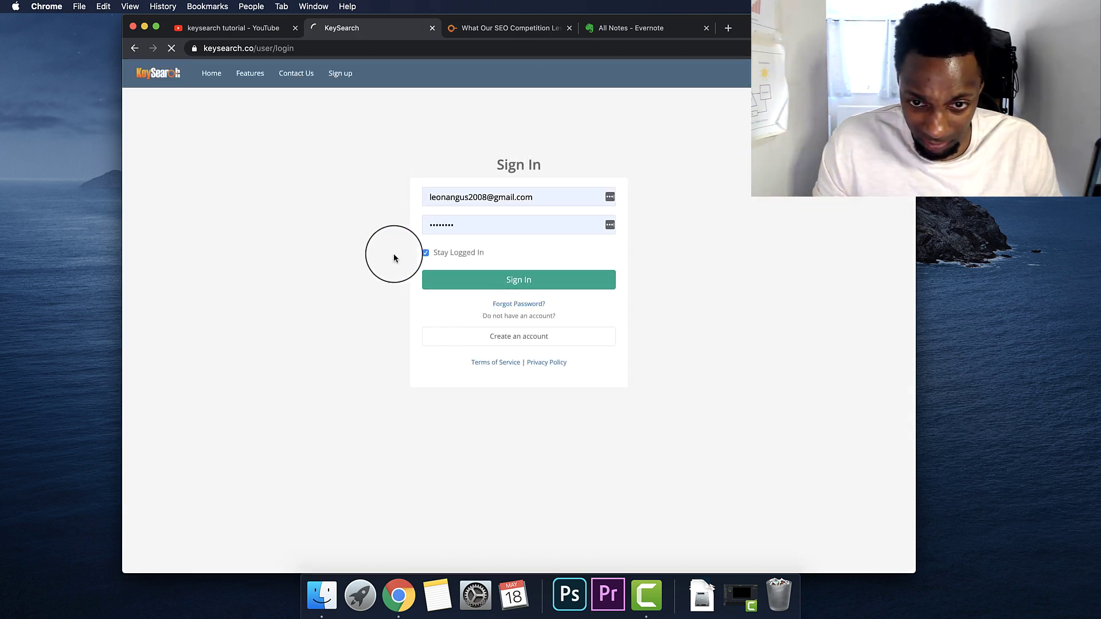
{"action": "left_click", "coordinate": [213, 78]}
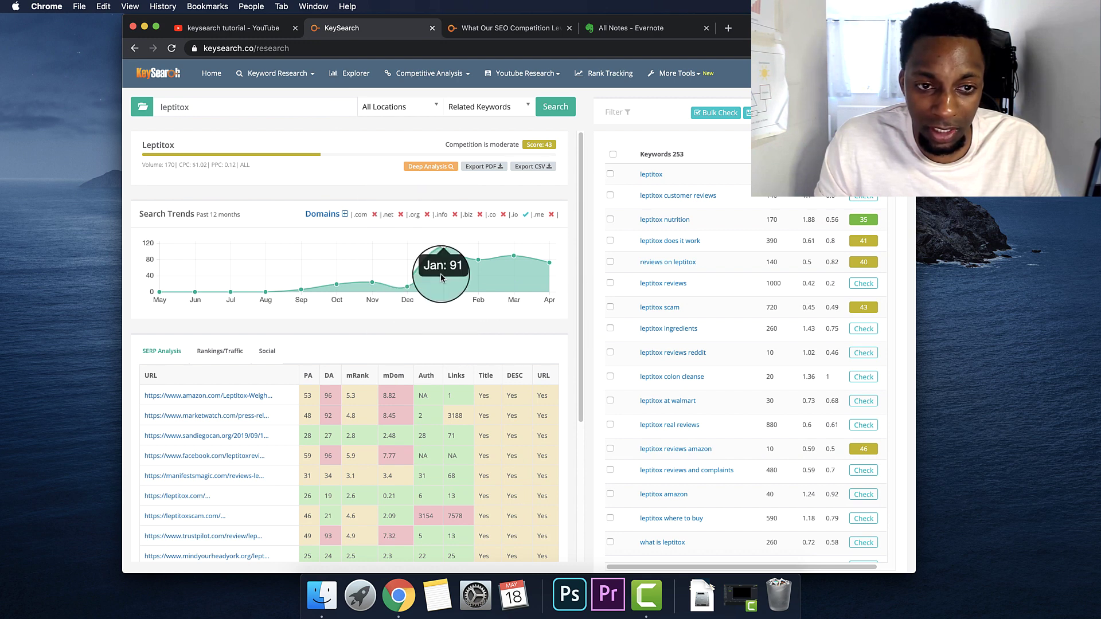
Select the keywords "leptitox" and "leptitox customer reviews" in the keyword list.
{"action": "mouse_move", "coordinate": [305, 73]}
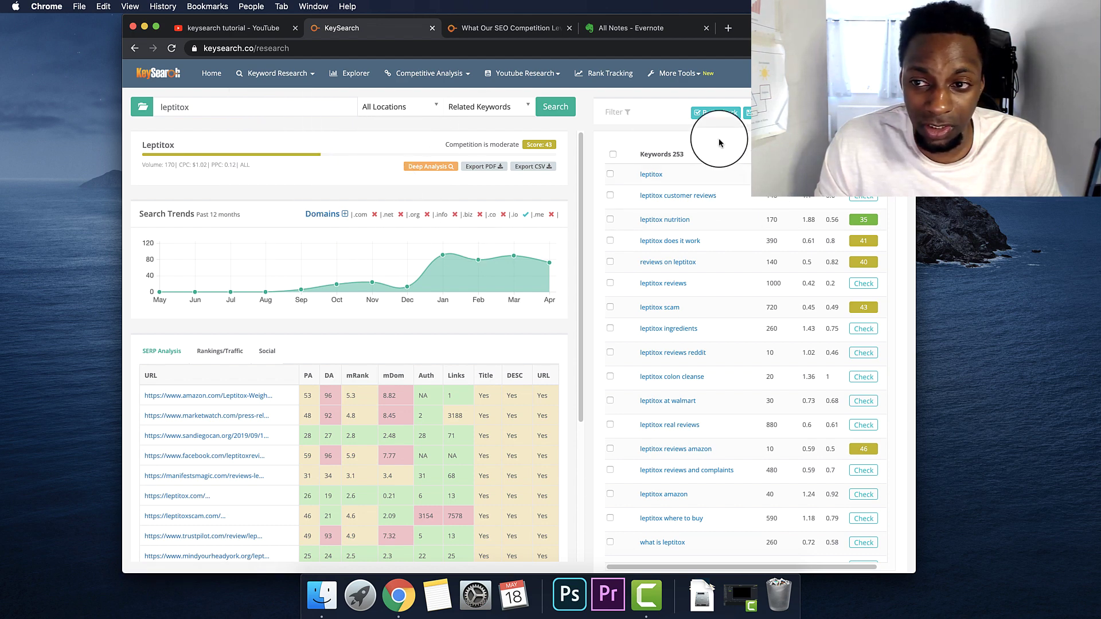
{"action": "left_click", "coordinate": [610, 196]}
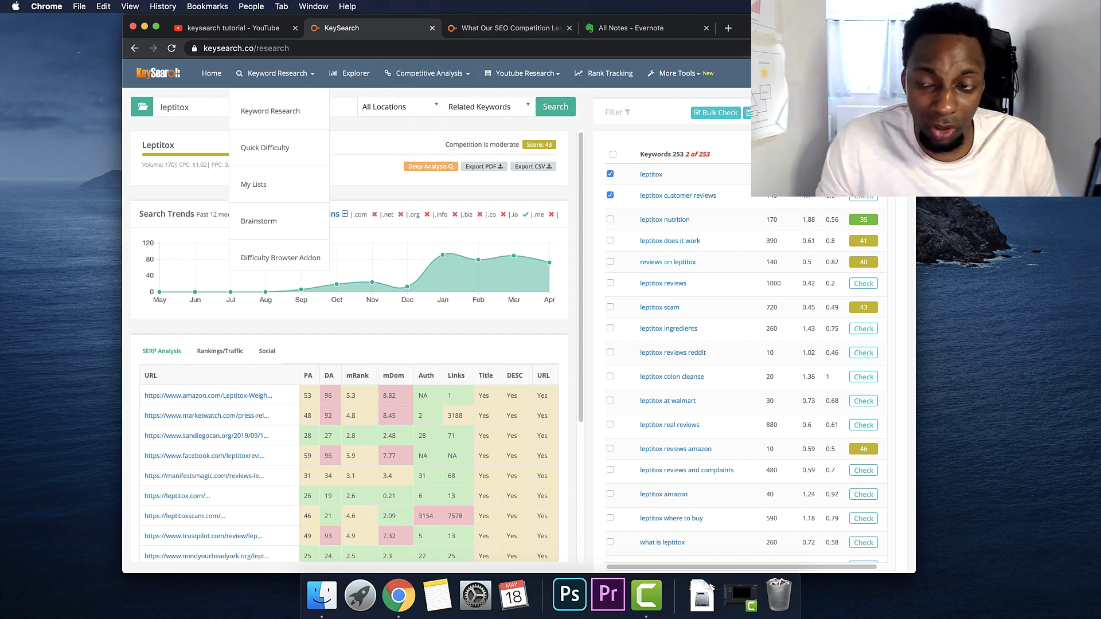
{"action": "left_click", "coordinate": [308, 102]}
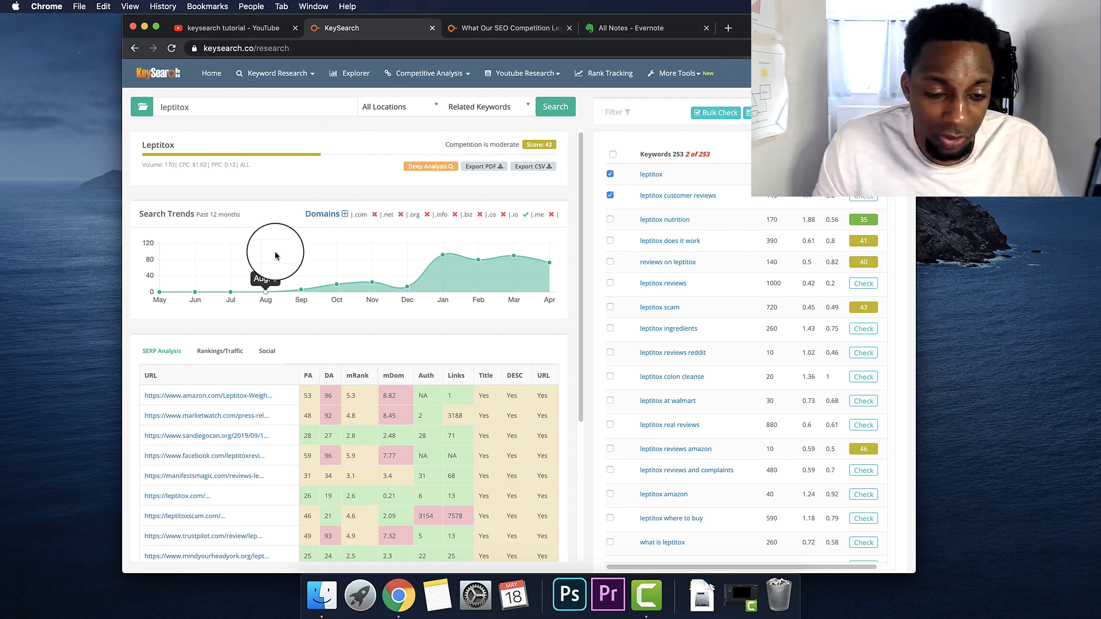
Review the selectable domain extensions for the domain availability check and confirm the selection.
{"action": "scroll", "coordinate": [310, 269], "scroll_direction": "down", "scroll_amount": 1}
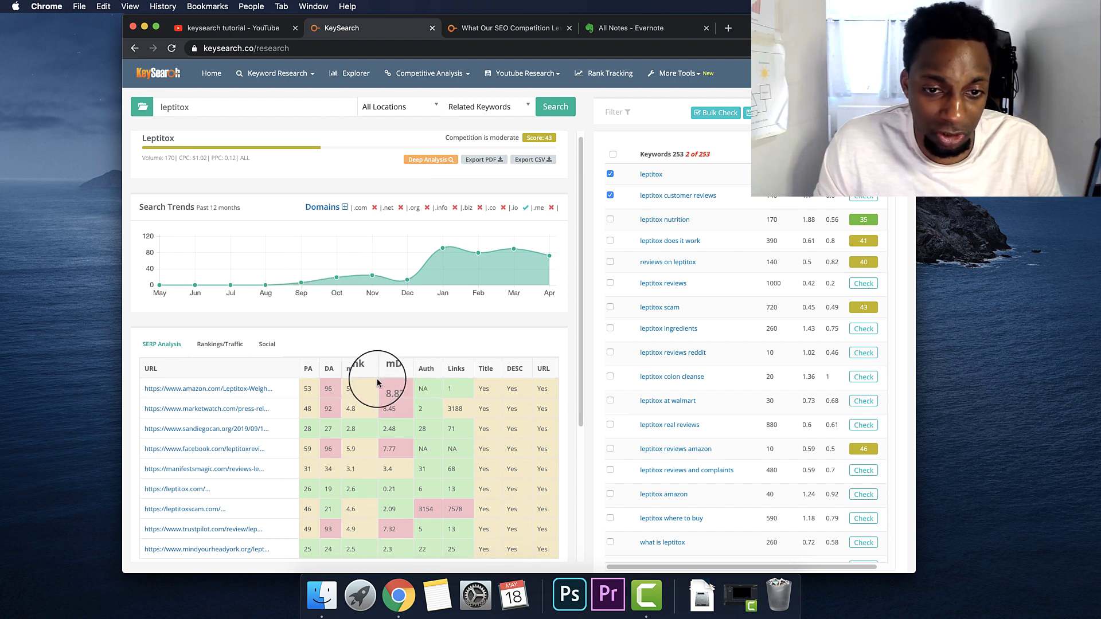
{"action": "scroll", "coordinate": [369, 381], "scroll_direction": "down", "scroll_amount": 2}
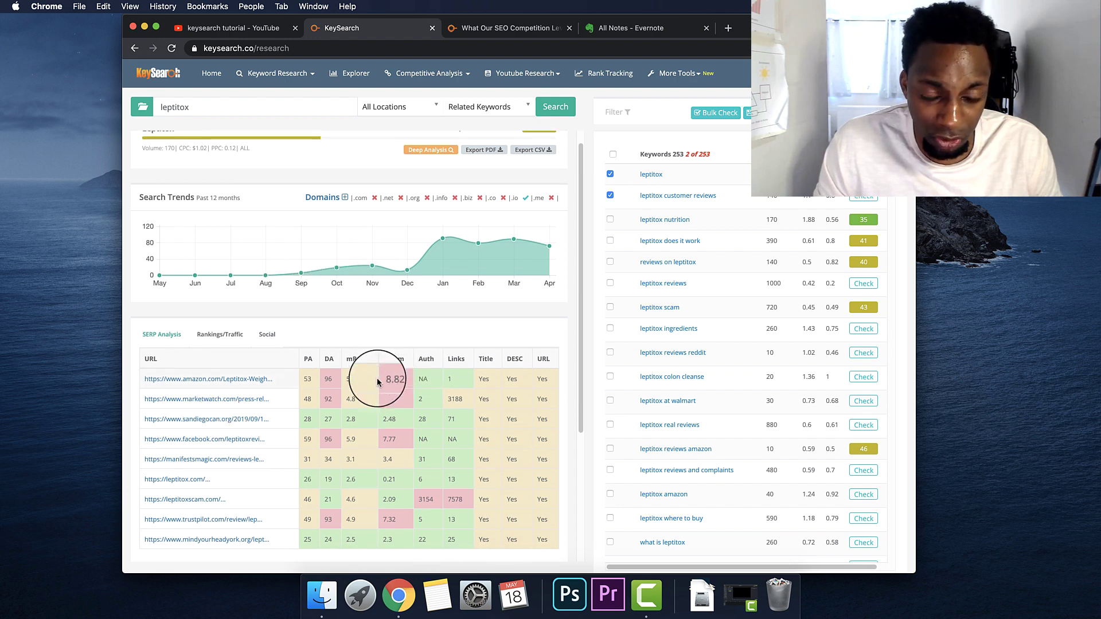
{"action": "left_click", "coordinate": [346, 197]}
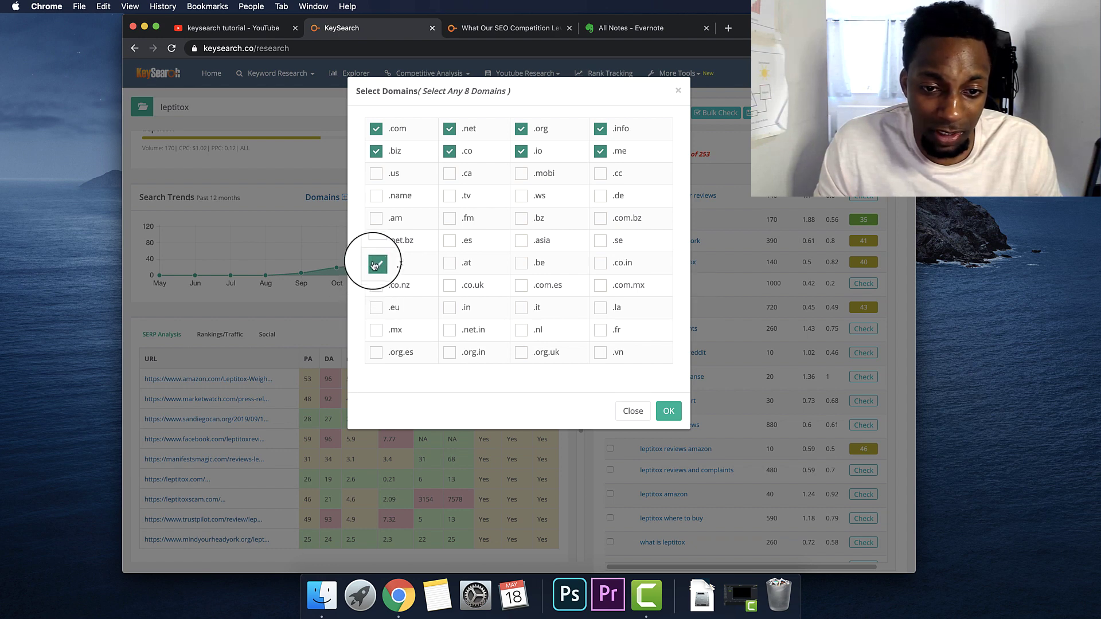
{"action": "left_click", "coordinate": [668, 411]}
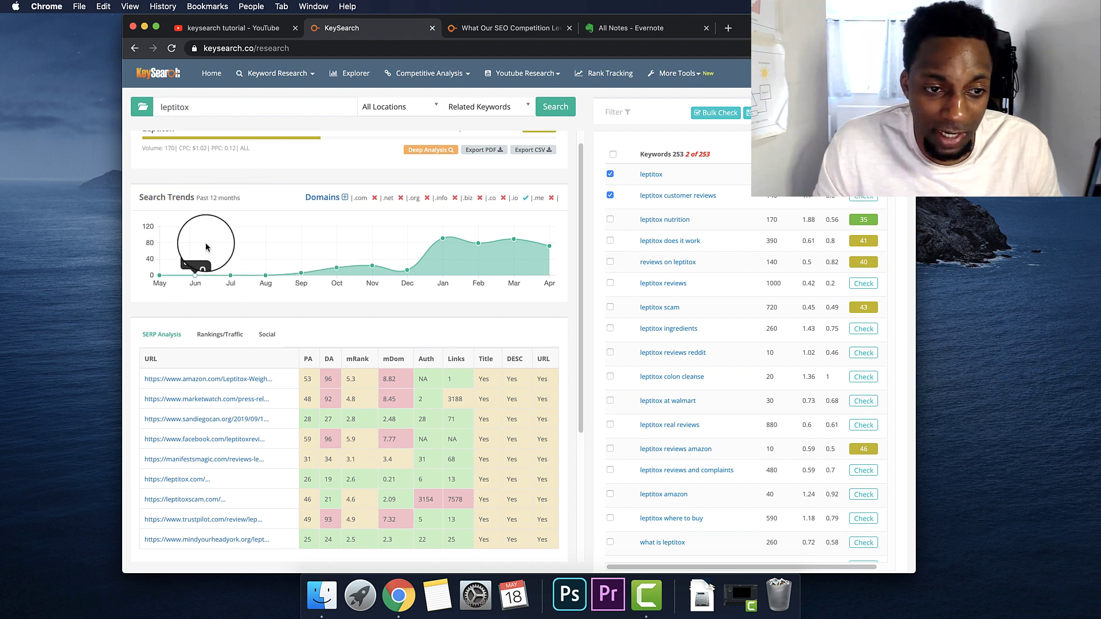
Search for related keywords for "how to make bread at home" in all locations.
{"action": "left_click_drag", "start_coordinate": [156, 108], "coordinate": [307, 122]}
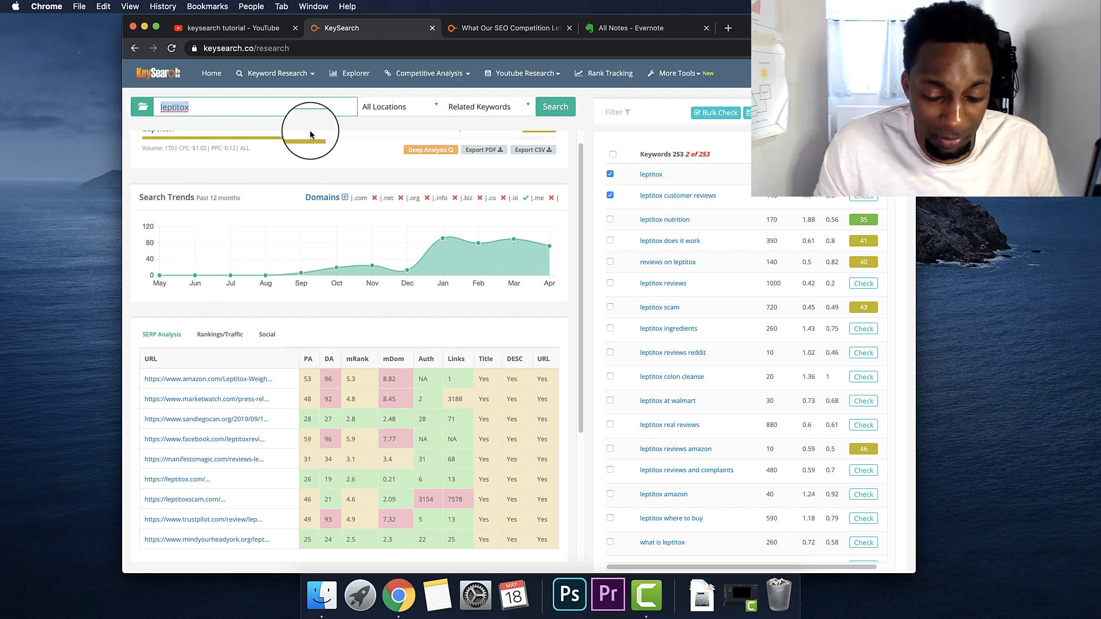
{"action": "type", "text": "hwo"}
{"action": "key", "text": "BackSpace"}
{"action": "key", "text": "BackSpace"}
{"action": "type", "text": "ow to make bread at home"}
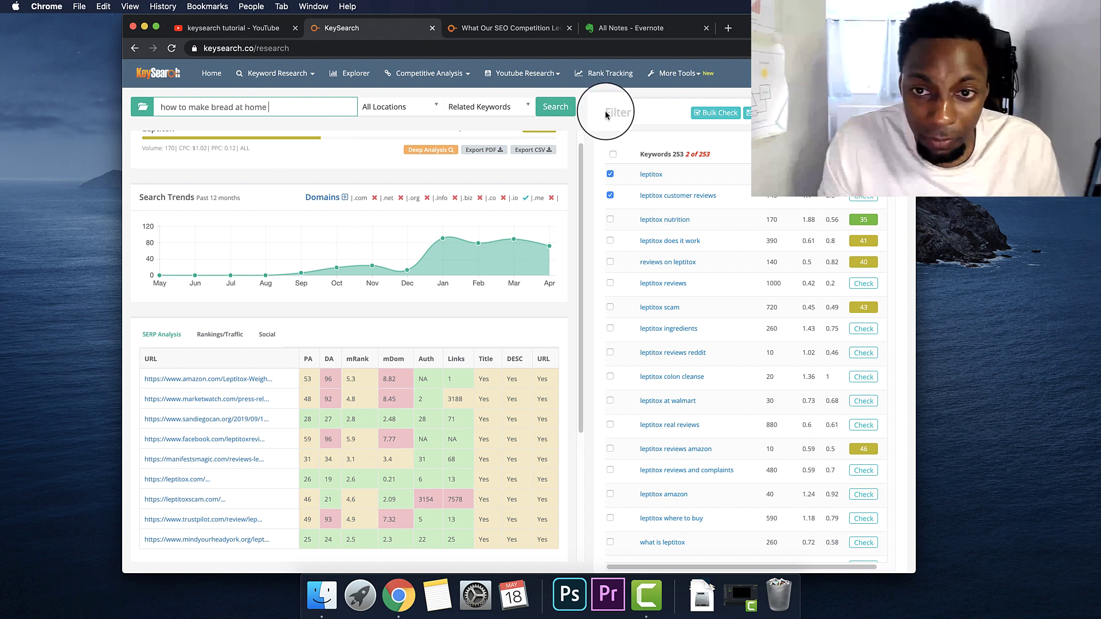
{"action": "left_click", "coordinate": [555, 107]}
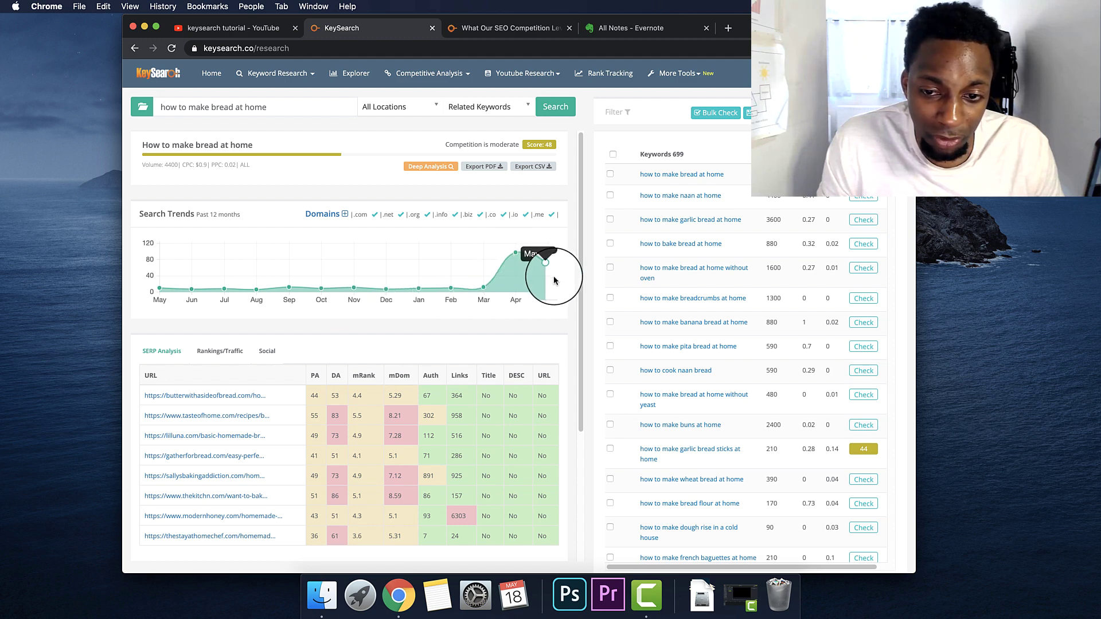
Review the 12-month search trends and the SERP analysis metrics for "how to make bread at home", including mRank, links, title and PA.
{"action": "scroll", "coordinate": [449, 314], "scroll_direction": "down", "scroll_amount": 4}
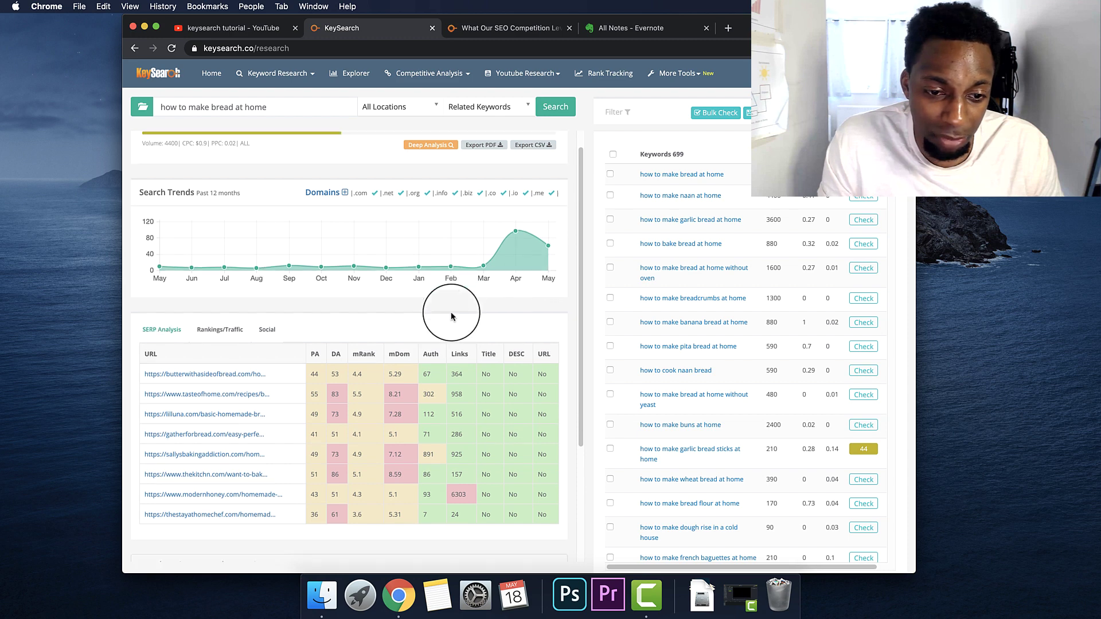
{"action": "scroll", "coordinate": [332, 226], "scroll_direction": "up", "scroll_amount": 3}
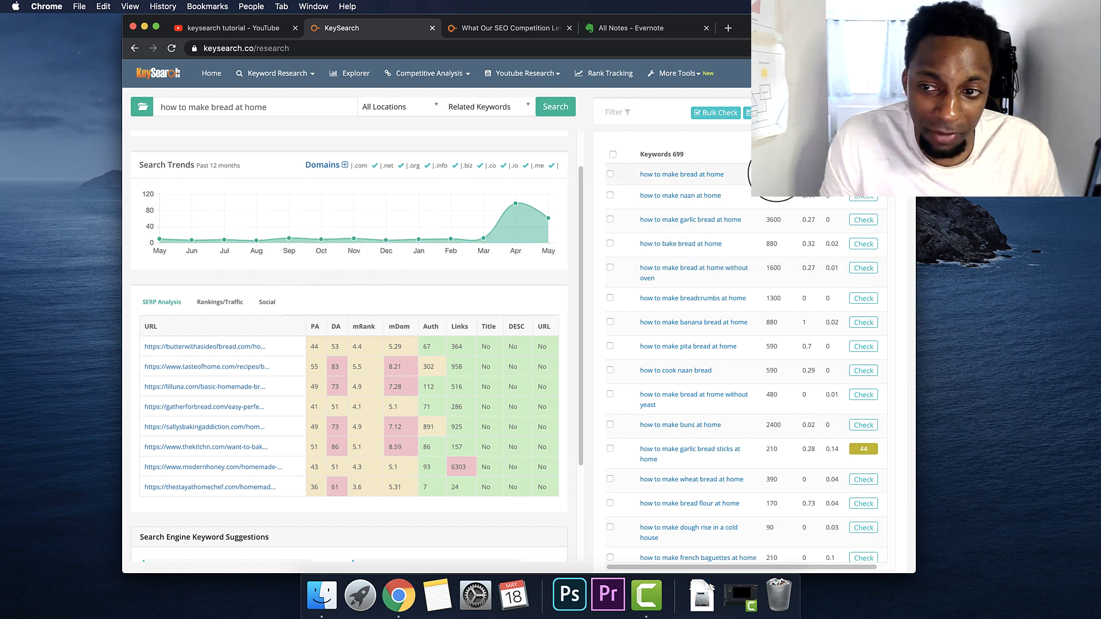
{"action": "scroll", "coordinate": [466, 265], "scroll_direction": "down", "scroll_amount": 2}
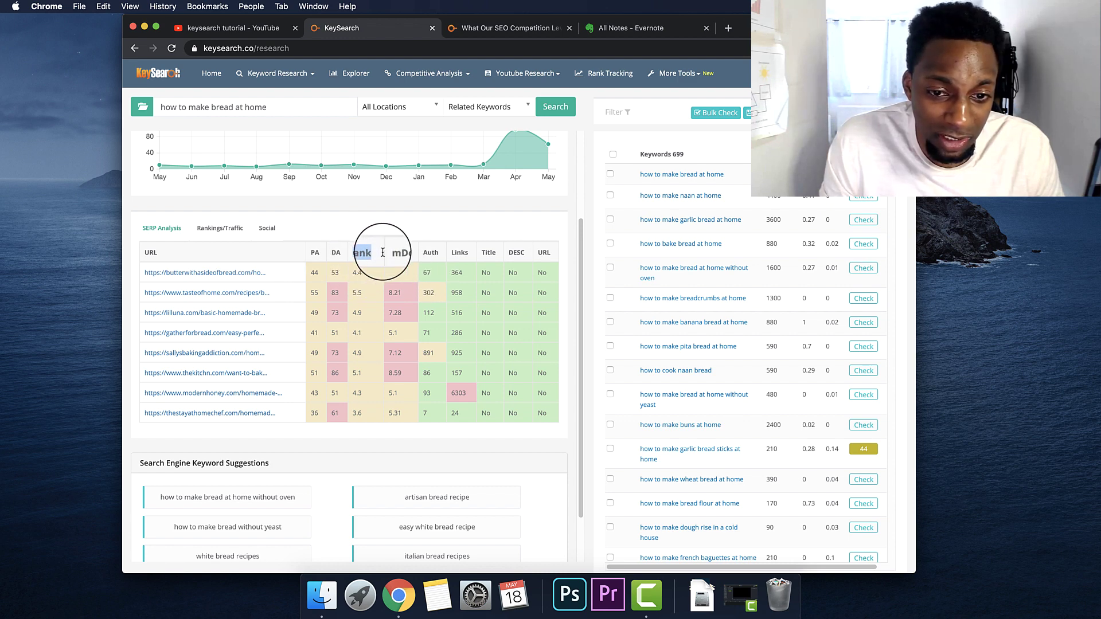
{"action": "double_click", "coordinate": [463, 253]}
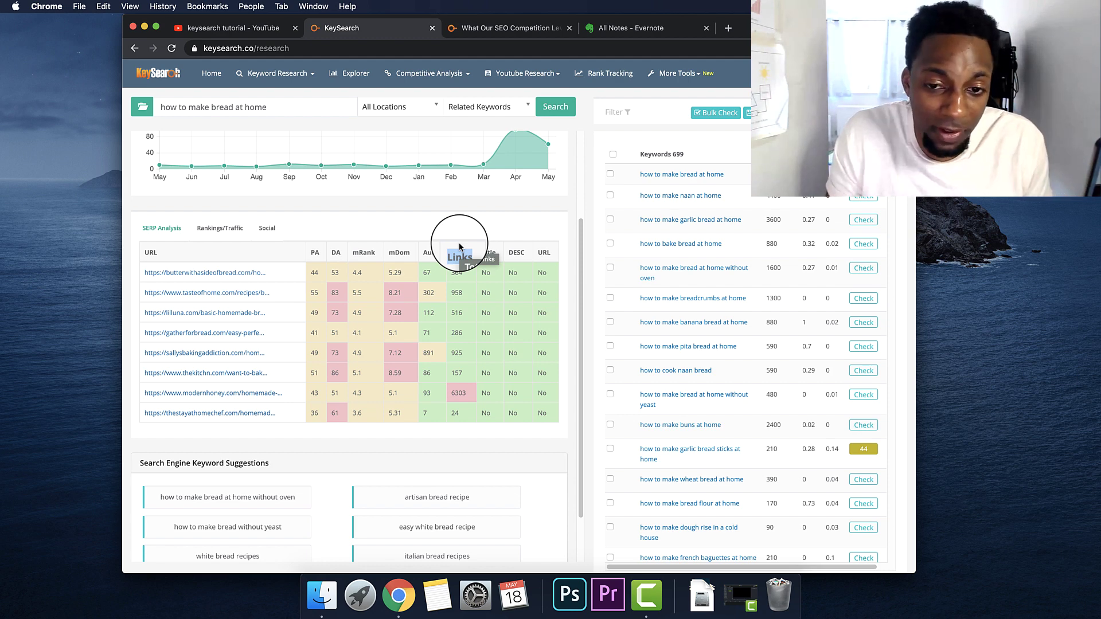
{"action": "left_click", "coordinate": [501, 255]}
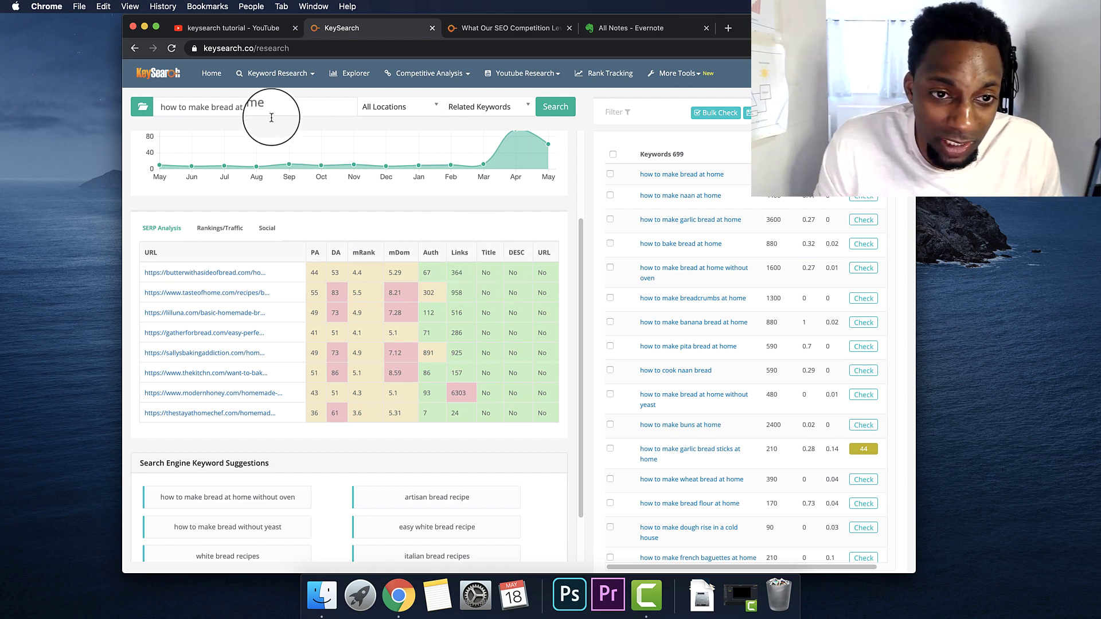
{"action": "left_click_drag", "start_coordinate": [272, 108], "coordinate": [154, 108]}
{"action": "left_click_drag", "start_coordinate": [476, 250], "coordinate": [497, 255]}
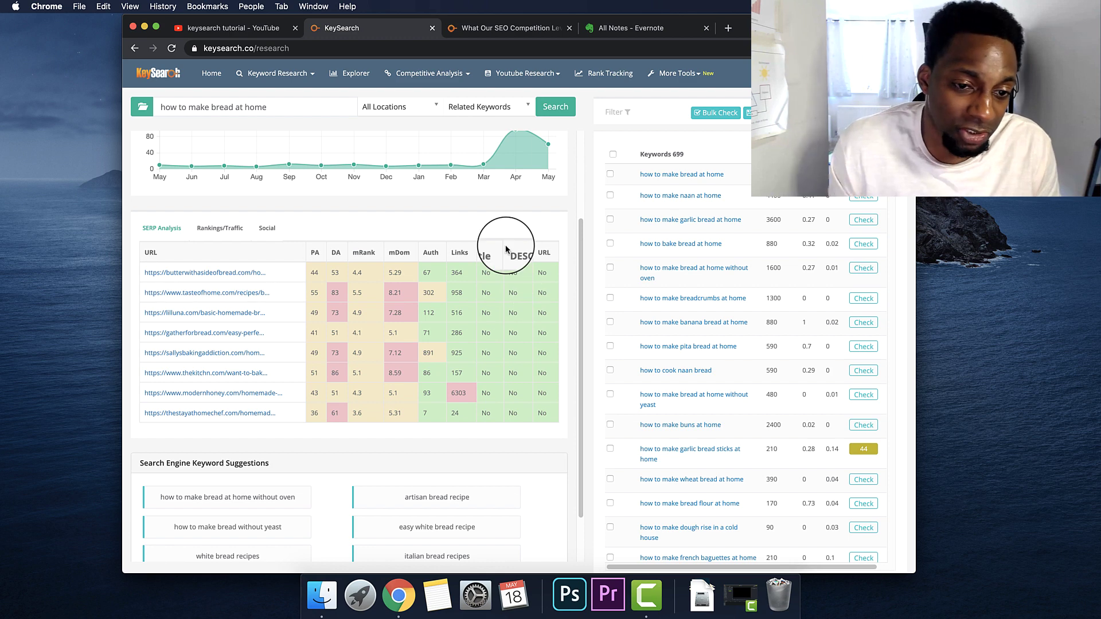
{"action": "right_click", "coordinate": [309, 254]}
{"action": "left_click", "coordinate": [314, 253]}
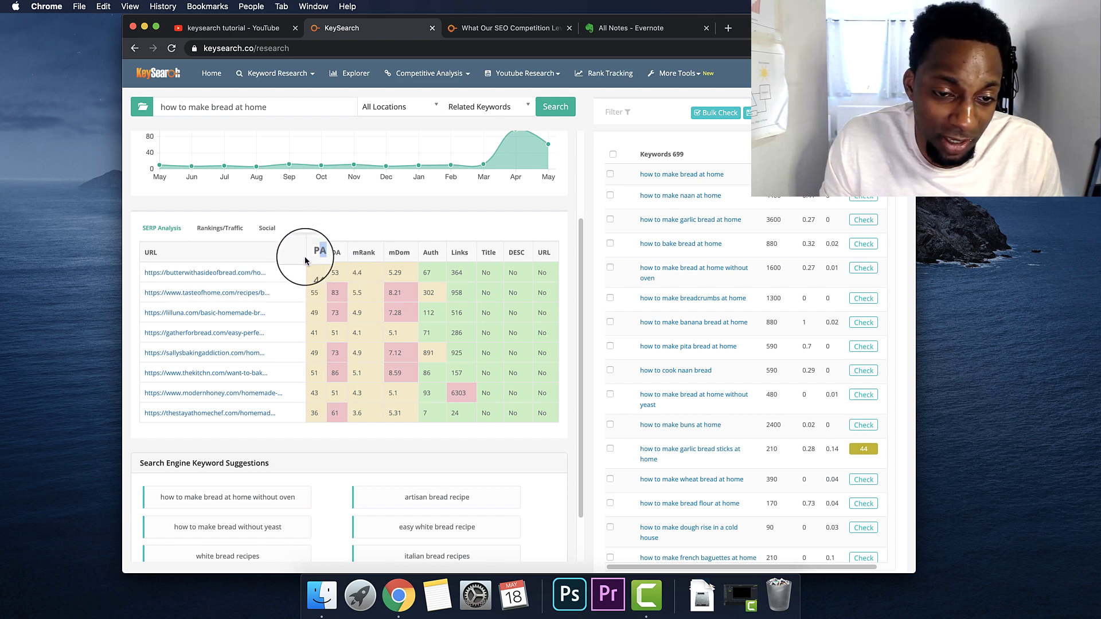
Show the rankings and traffic data and examine the organic keywords of the butterwithasideofbread.com page.
{"action": "left_click", "coordinate": [219, 227]}
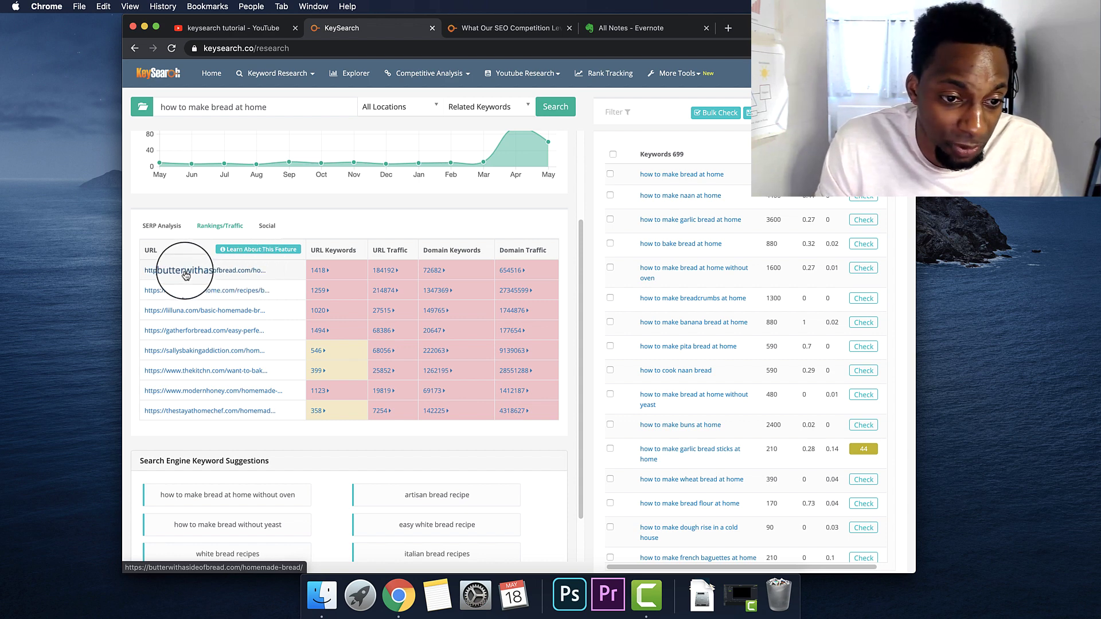
{"action": "left_click", "coordinate": [320, 278]}
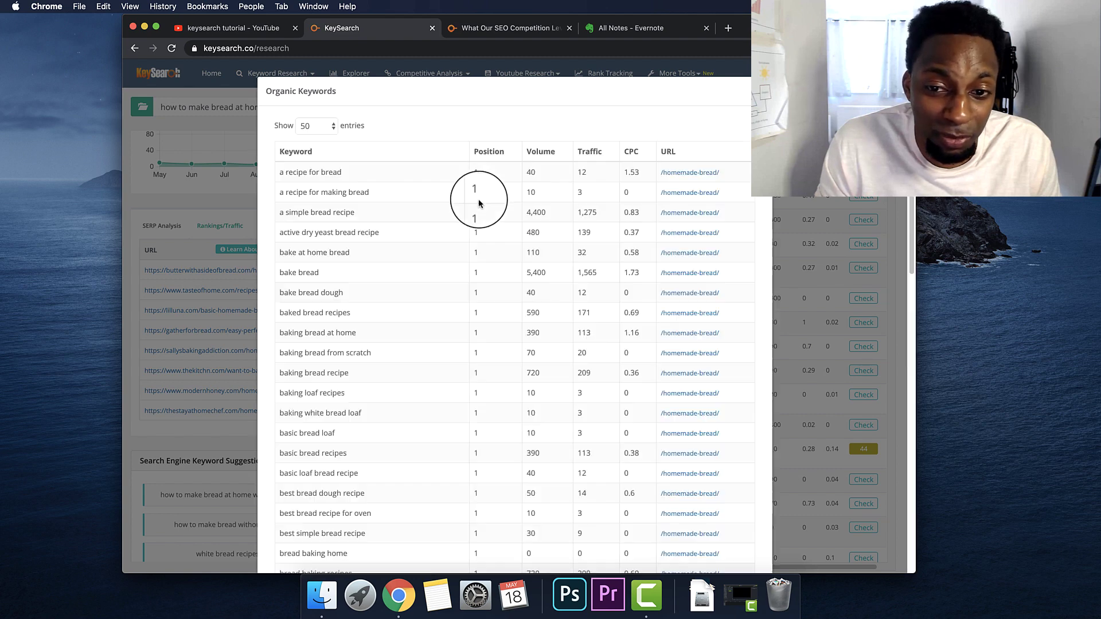
{"action": "scroll", "coordinate": [304, 325], "scroll_direction": "down", "scroll_amount": 15}
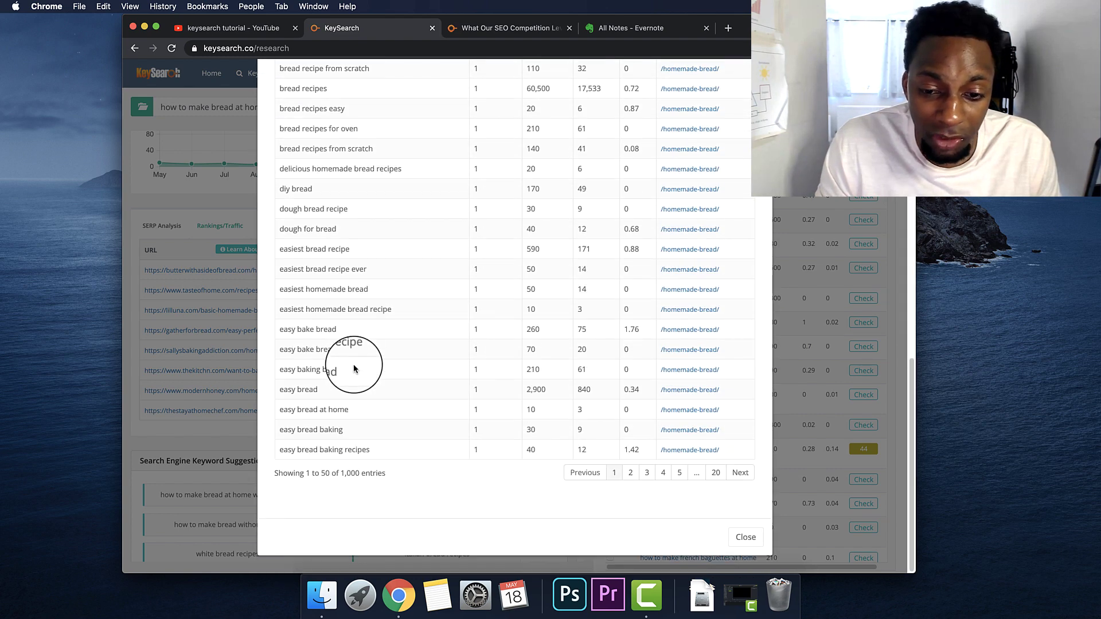
{"action": "scroll", "coordinate": [356, 363], "scroll_direction": "up", "scroll_amount": 15}
{"action": "scroll", "coordinate": [393, 386], "scroll_direction": "down", "scroll_amount": 5}
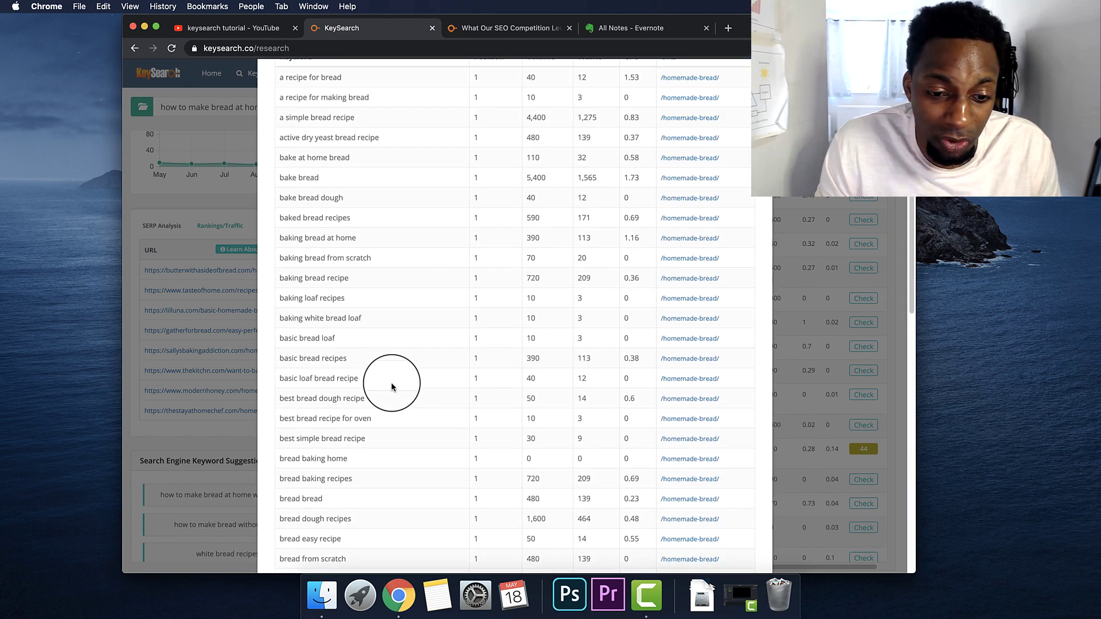
{"action": "scroll", "coordinate": [344, 418], "scroll_direction": "up", "scroll_amount": 5}
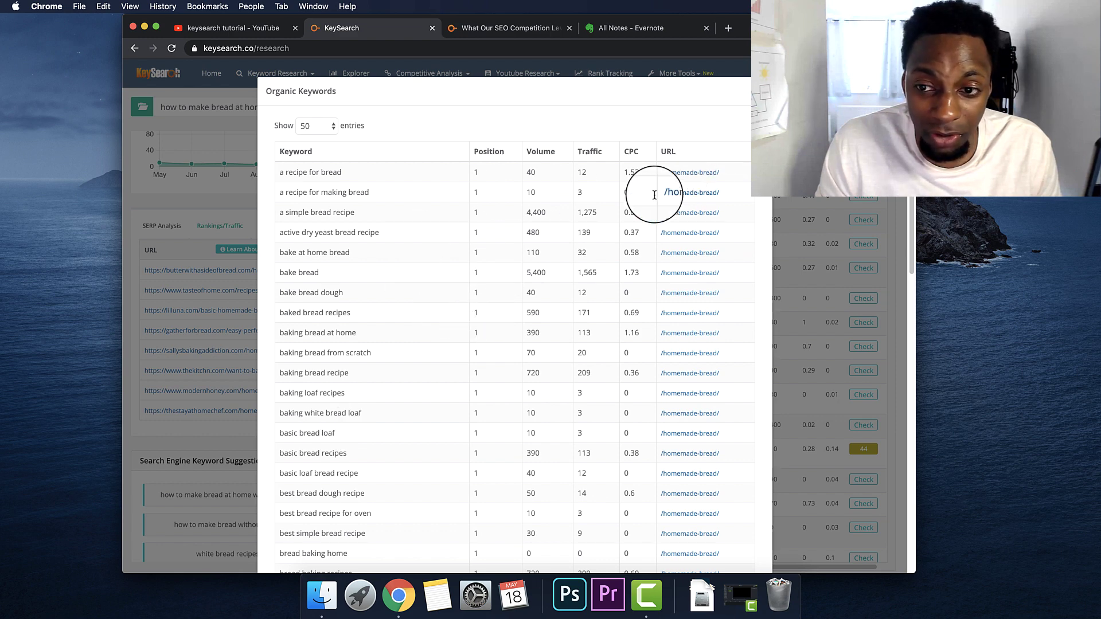
Browse pages 2, 4 and 3 of the organic keywords list and close it.
{"action": "scroll", "coordinate": [447, 408], "scroll_direction": "down", "scroll_amount": 10}
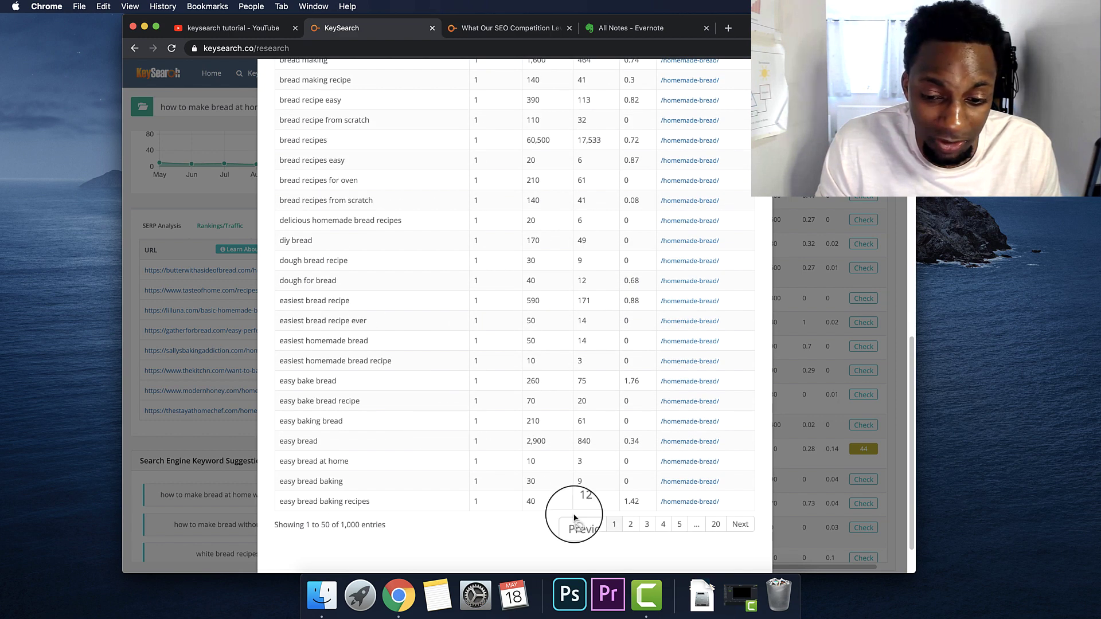
{"action": "left_click", "coordinate": [630, 524]}
{"action": "left_click", "coordinate": [663, 524]}
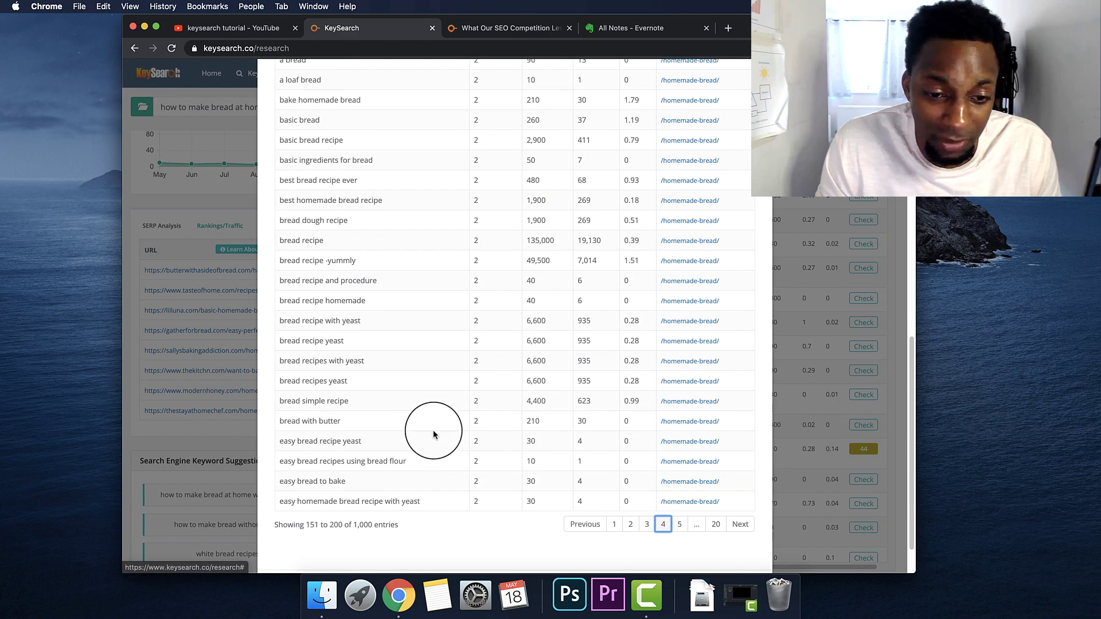
{"action": "left_click", "coordinate": [647, 524]}
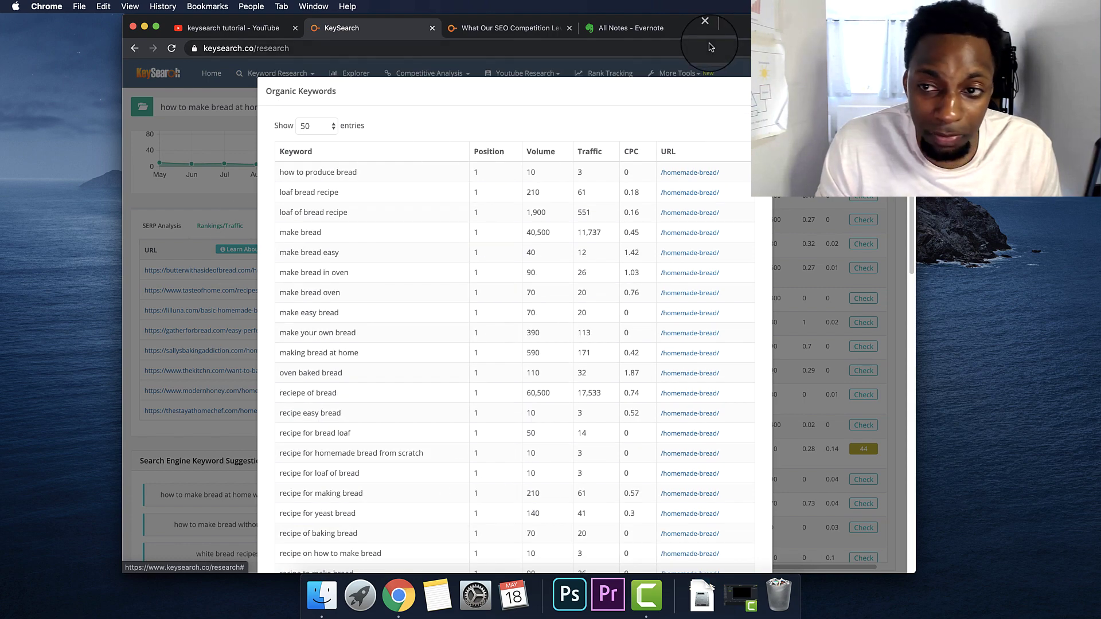
{"action": "left_click", "coordinate": [739, 89]}
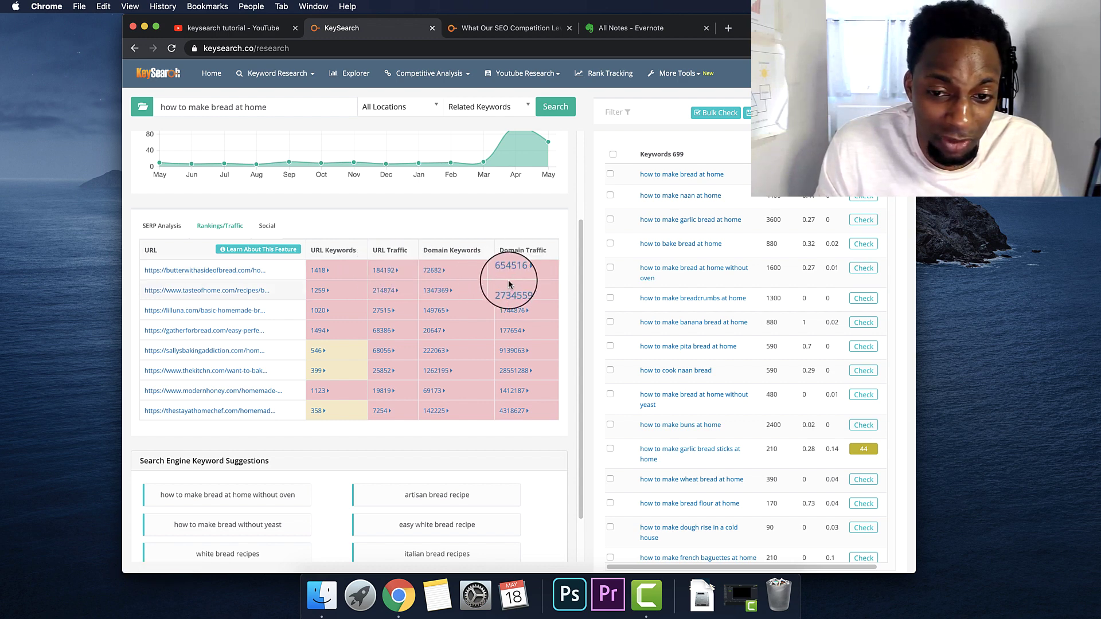
Check the Facebook and Pinterest data of the ranking pages and return to the SERP analysis.
{"action": "left_click", "coordinate": [267, 226]}
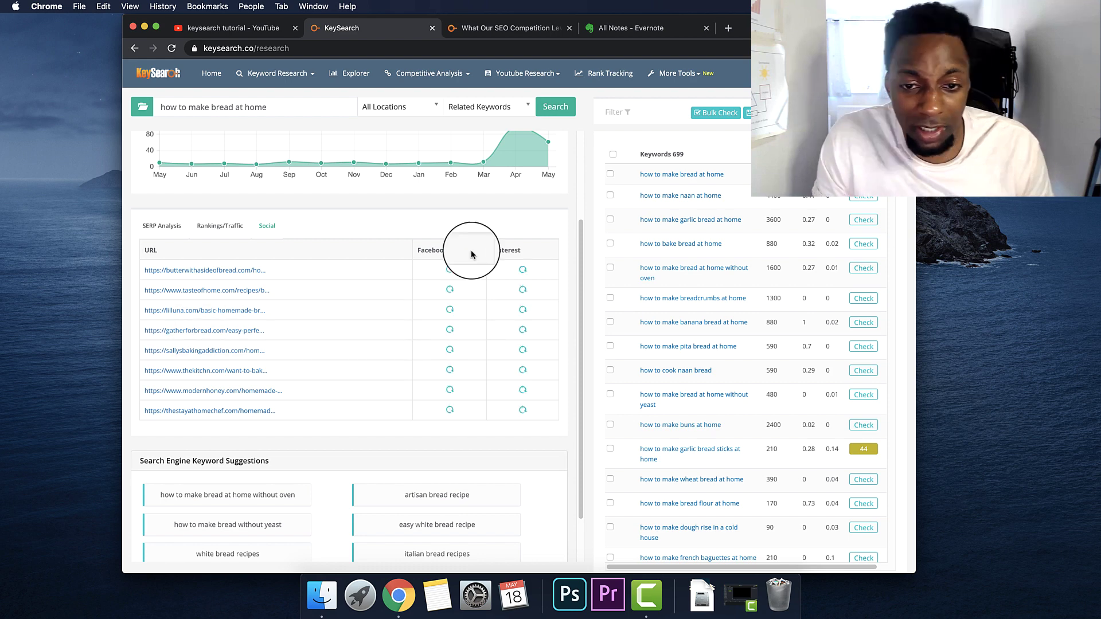
{"action": "left_click_drag", "start_coordinate": [425, 249], "coordinate": [498, 247]}
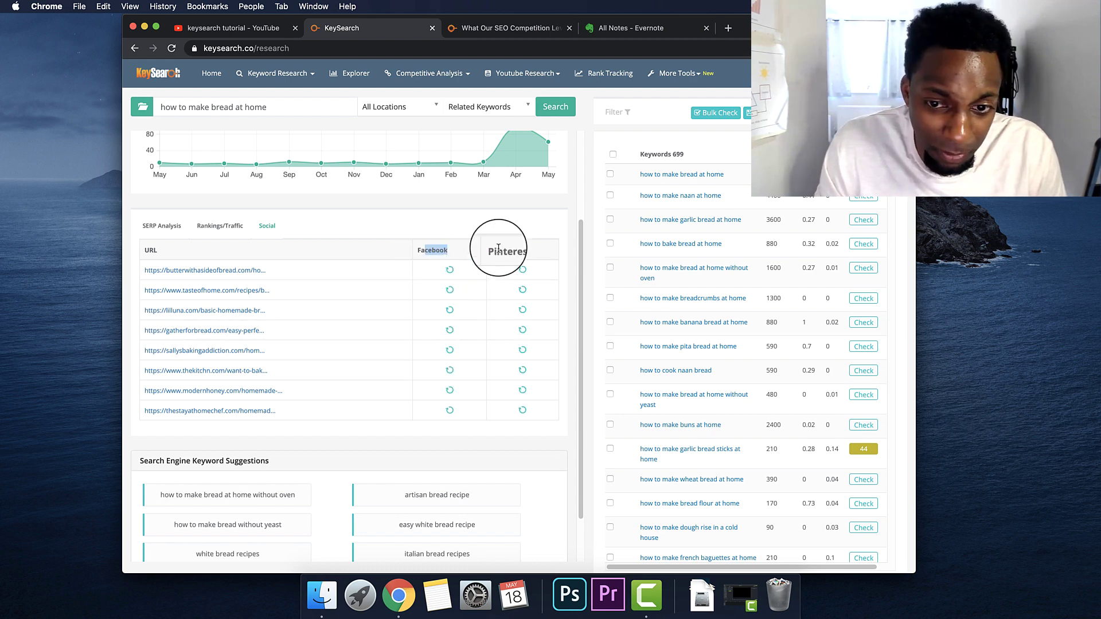
{"action": "left_click", "coordinate": [162, 226]}
Locate the search engine keyword suggestions and search Google for "how to make bread at home" in a new tab.
{"action": "scroll", "coordinate": [445, 393], "scroll_direction": "down", "scroll_amount": 2}
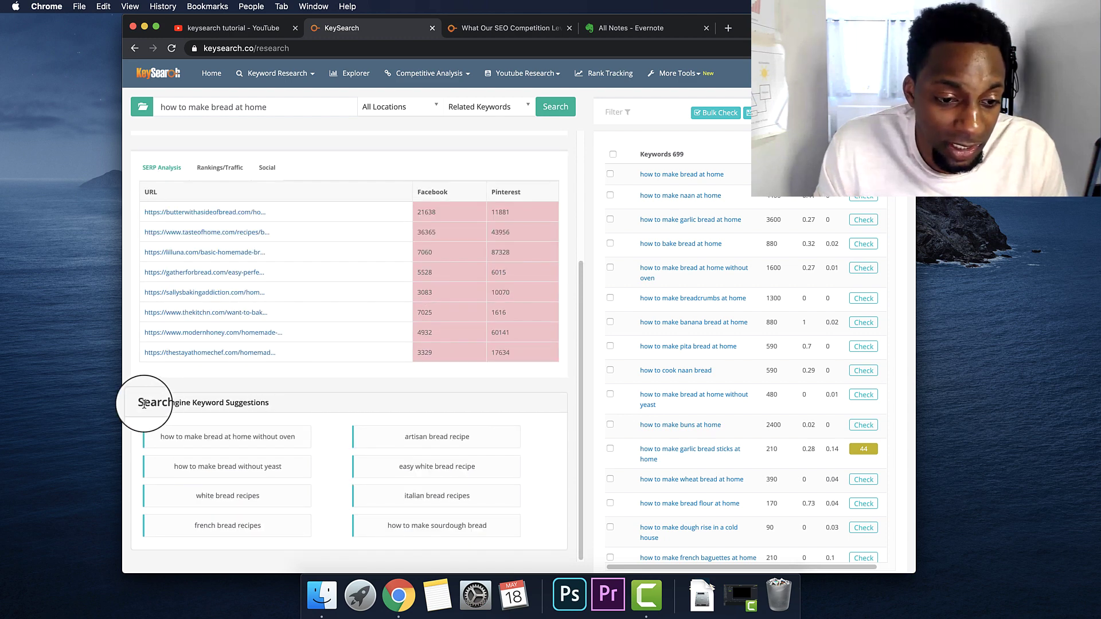
{"action": "left_click_drag", "start_coordinate": [144, 404], "coordinate": [291, 417]}
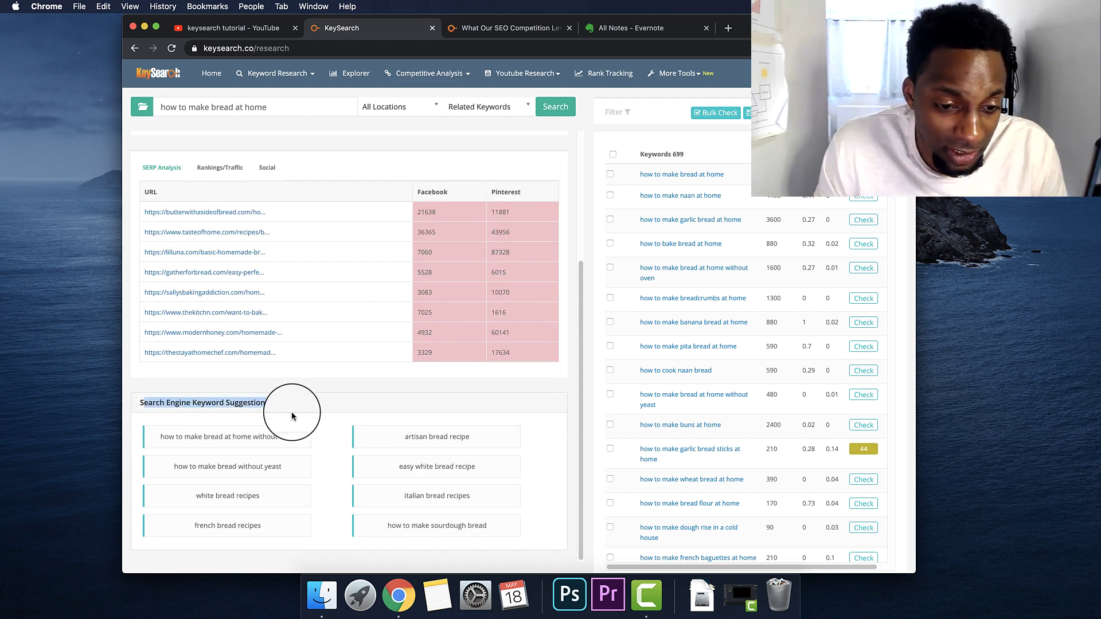
{"action": "triple_click", "coordinate": [294, 110]}
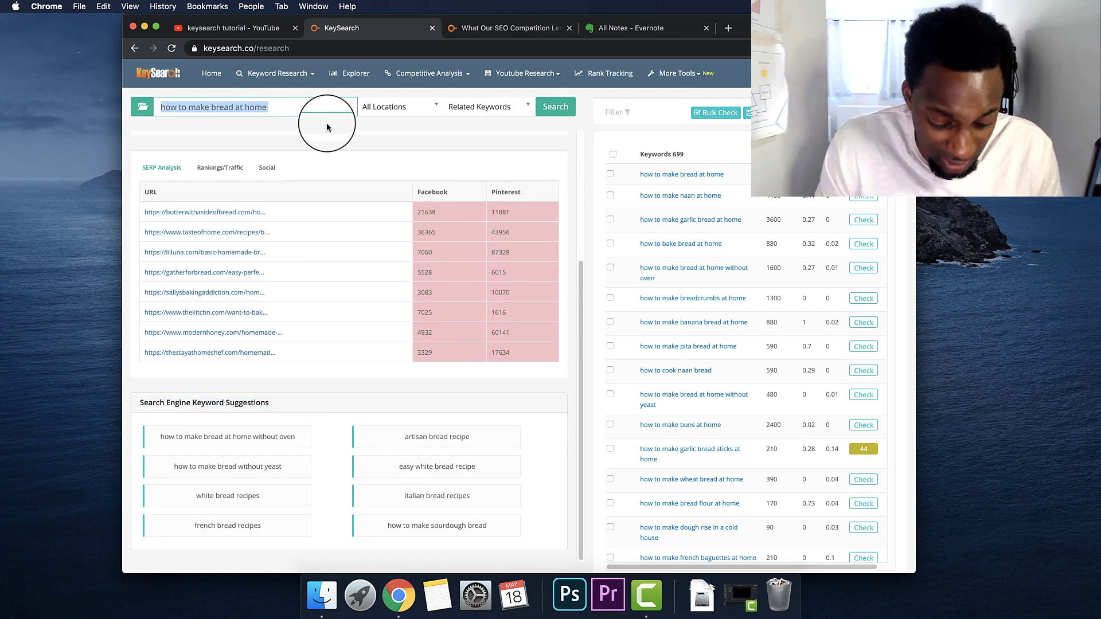
{"action": "left_click", "coordinate": [728, 27]}
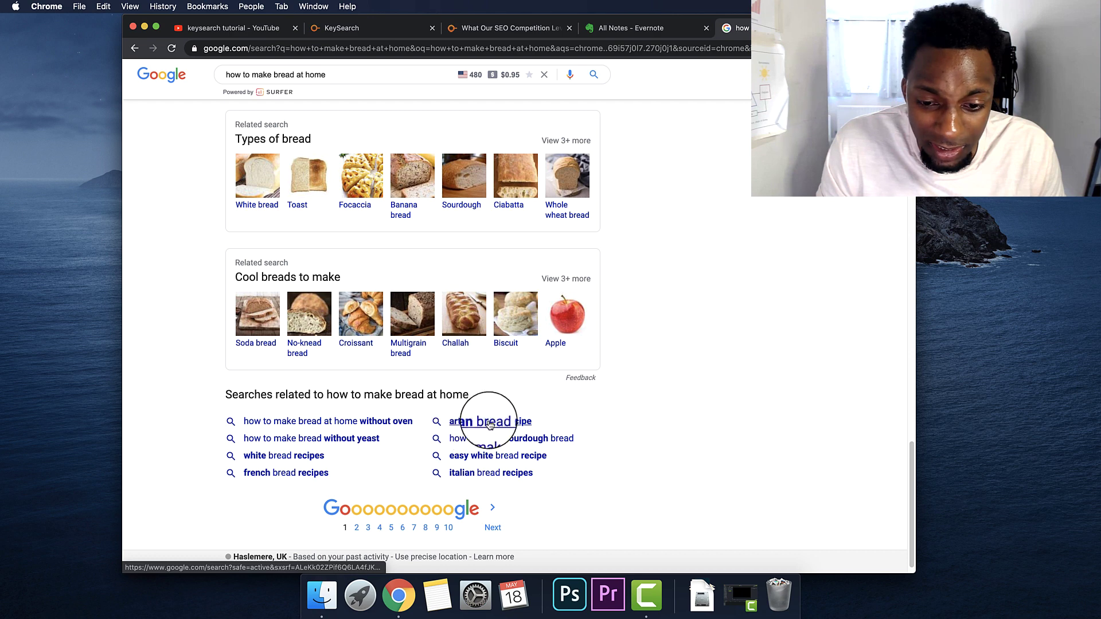
Compare Google's related searches with the search engine keyword suggestions in Keysearch.
{"action": "left_click", "coordinate": [373, 28]}
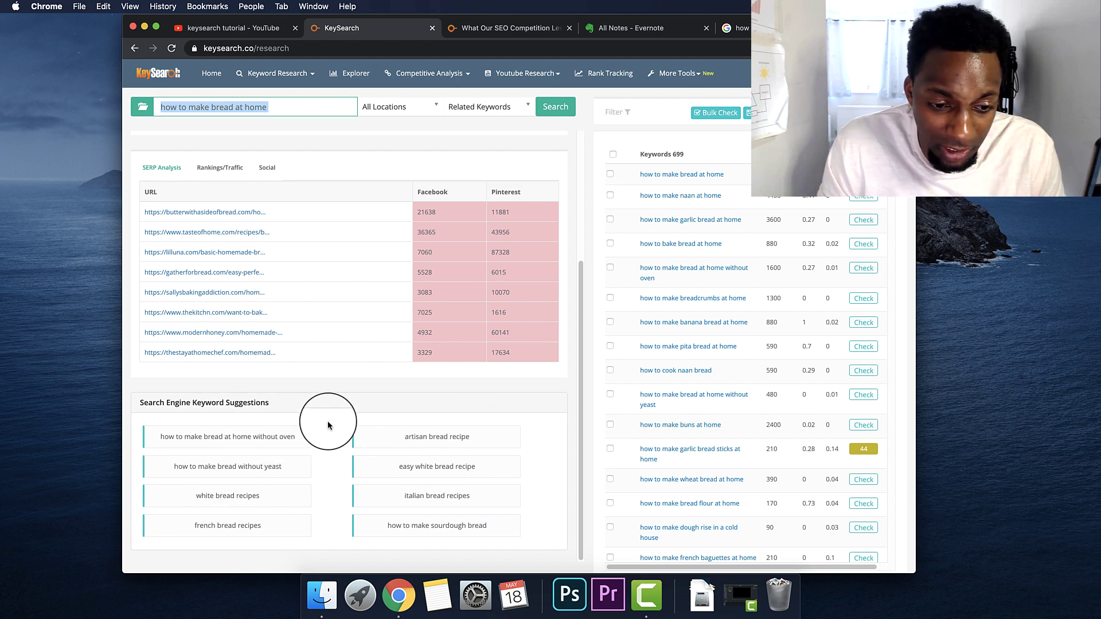
{"action": "left_click", "coordinate": [743, 26]}
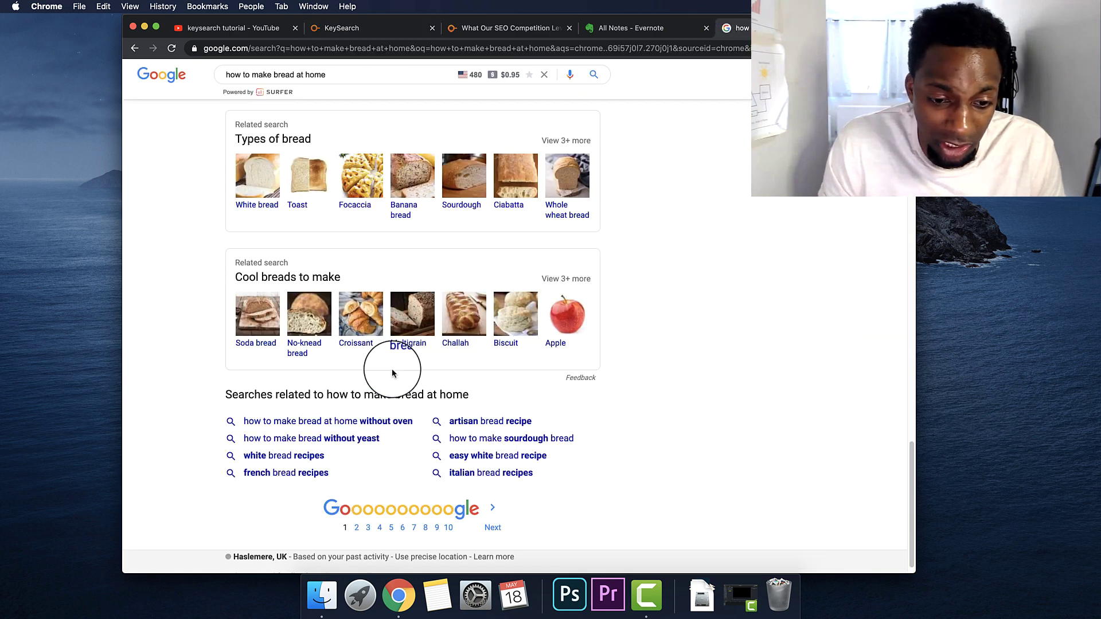
{"action": "left_click", "coordinate": [528, 28]}
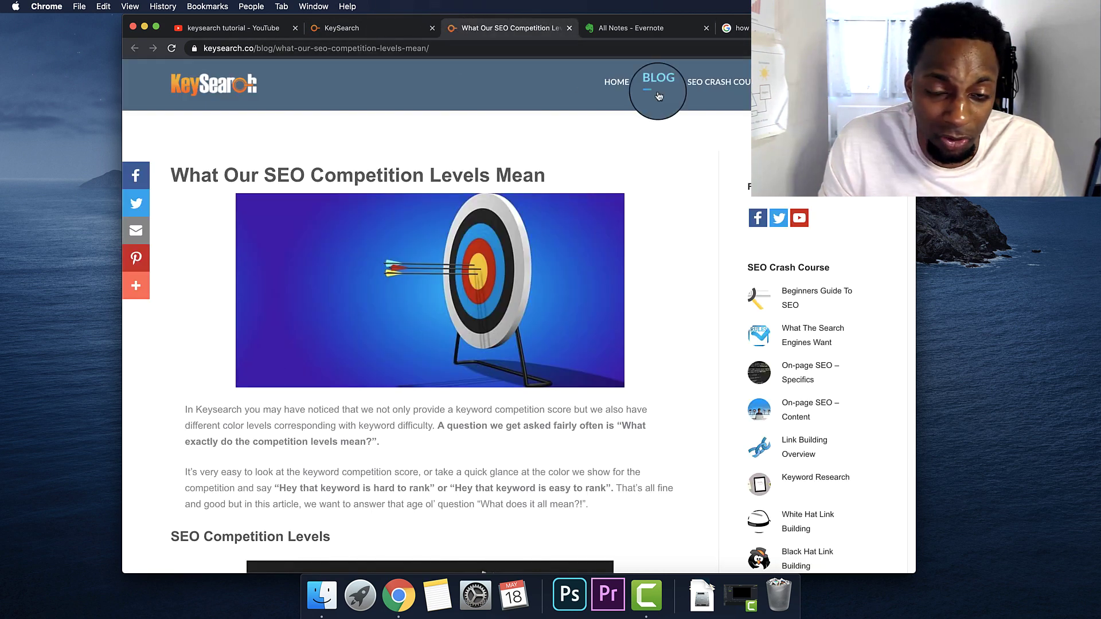
{"action": "left_click", "coordinate": [743, 26]}
{"action": "left_click", "coordinate": [379, 28]}
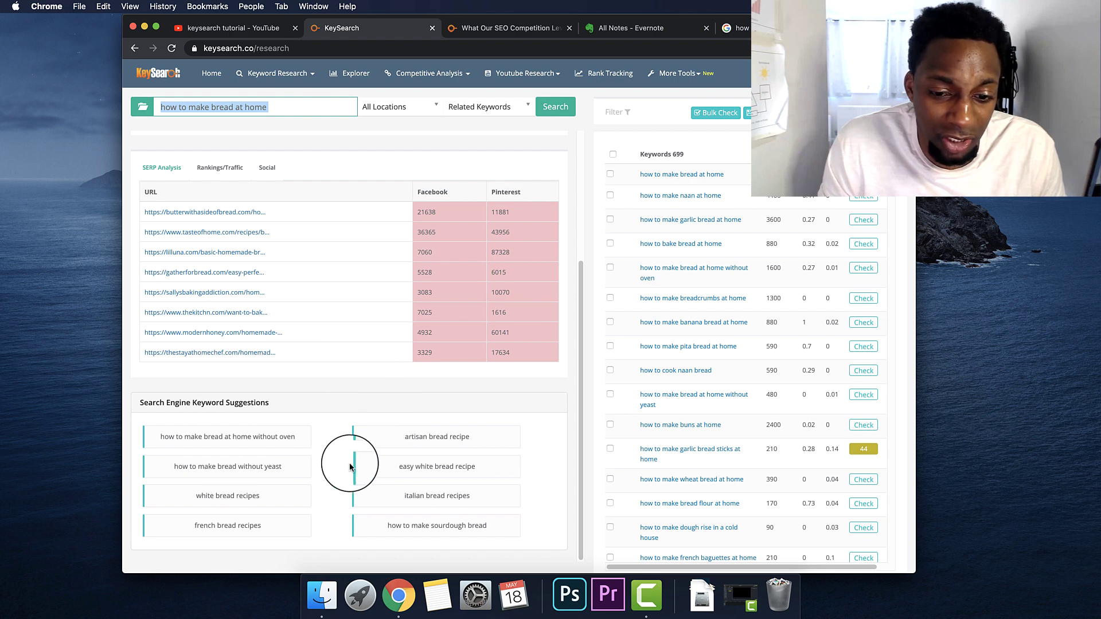
Display the SERP analysis metrics again for the pages ranking for "how to make bread at home".
{"action": "scroll", "coordinate": [344, 438], "scroll_direction": "up", "scroll_amount": 3}
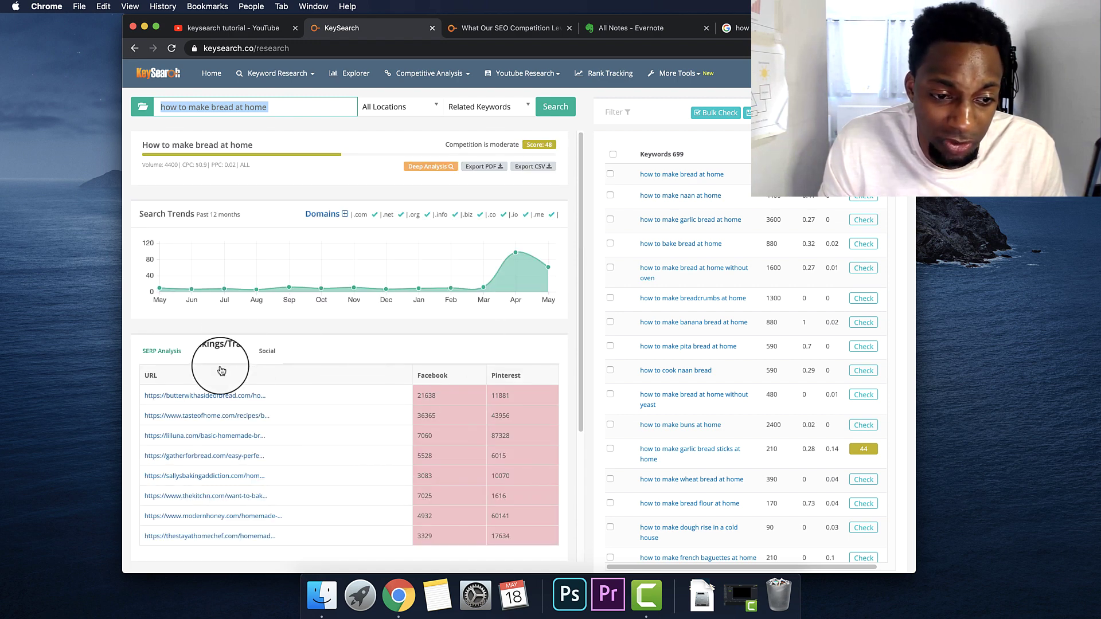
{"action": "left_click", "coordinate": [161, 351]}
{"action": "scroll", "coordinate": [541, 462], "scroll_direction": "down", "scroll_amount": 3}
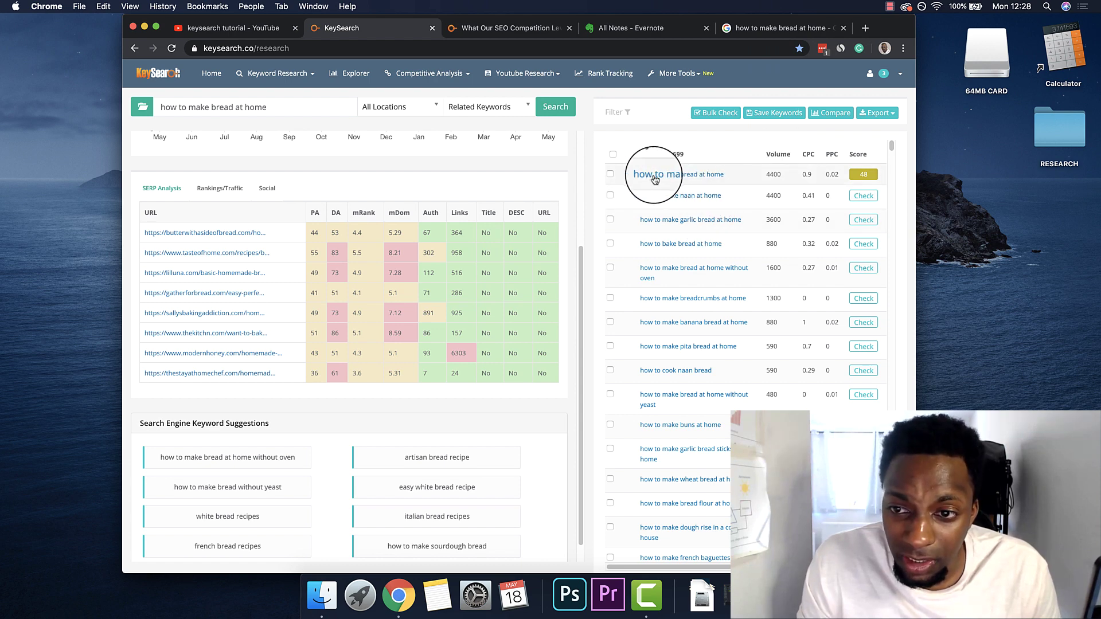
Review the keyword source options, keep Related Keywords, and set the search location to United States.
{"action": "left_click", "coordinate": [523, 105]}
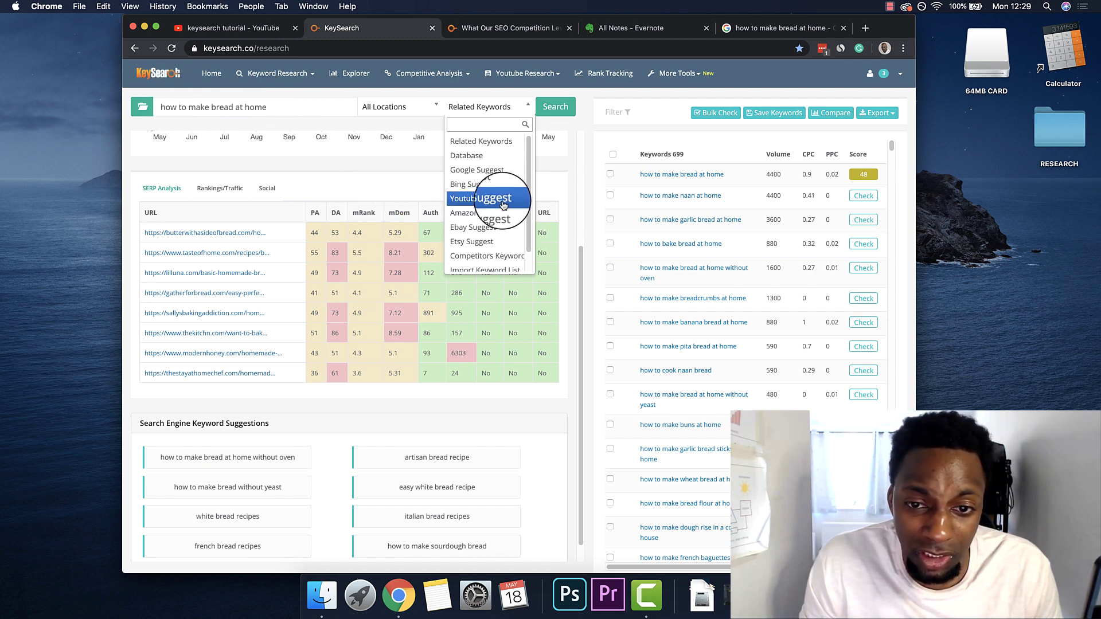
{"action": "scroll", "coordinate": [501, 206], "scroll_direction": "down", "scroll_amount": 1}
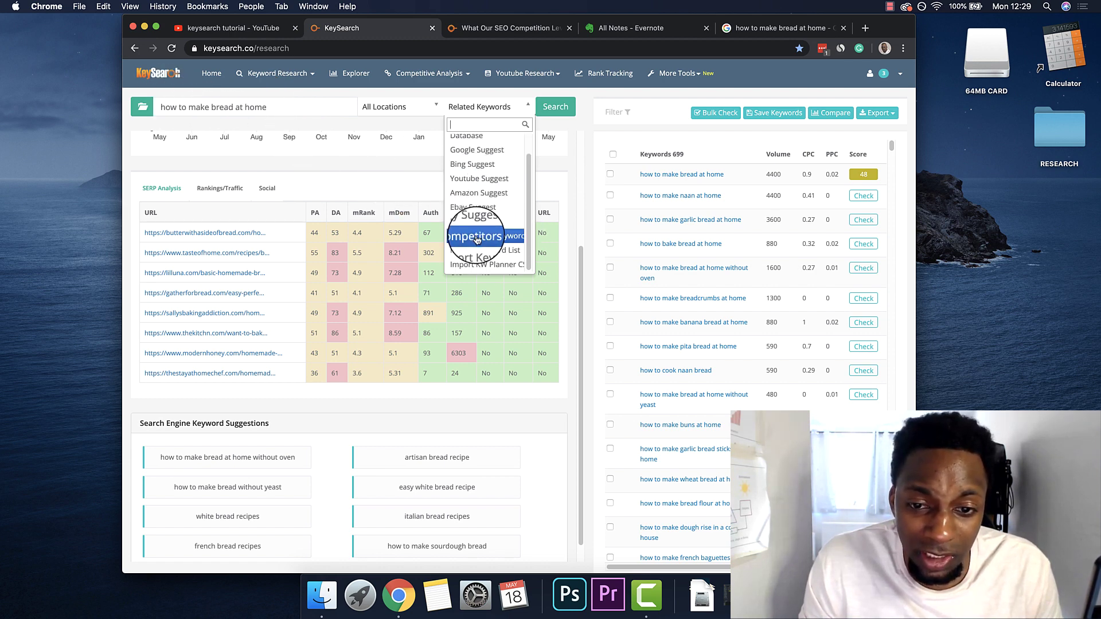
{"action": "scroll", "coordinate": [504, 150], "scroll_direction": "up", "scroll_amount": 2}
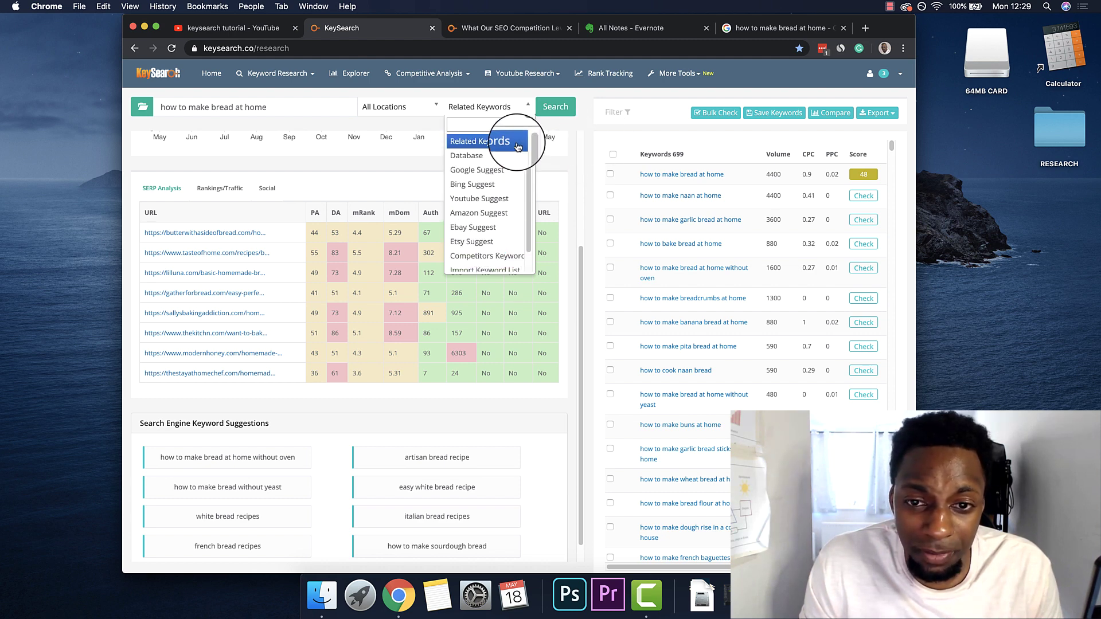
{"action": "left_click", "coordinate": [487, 141]}
{"action": "left_click", "coordinate": [431, 109]}
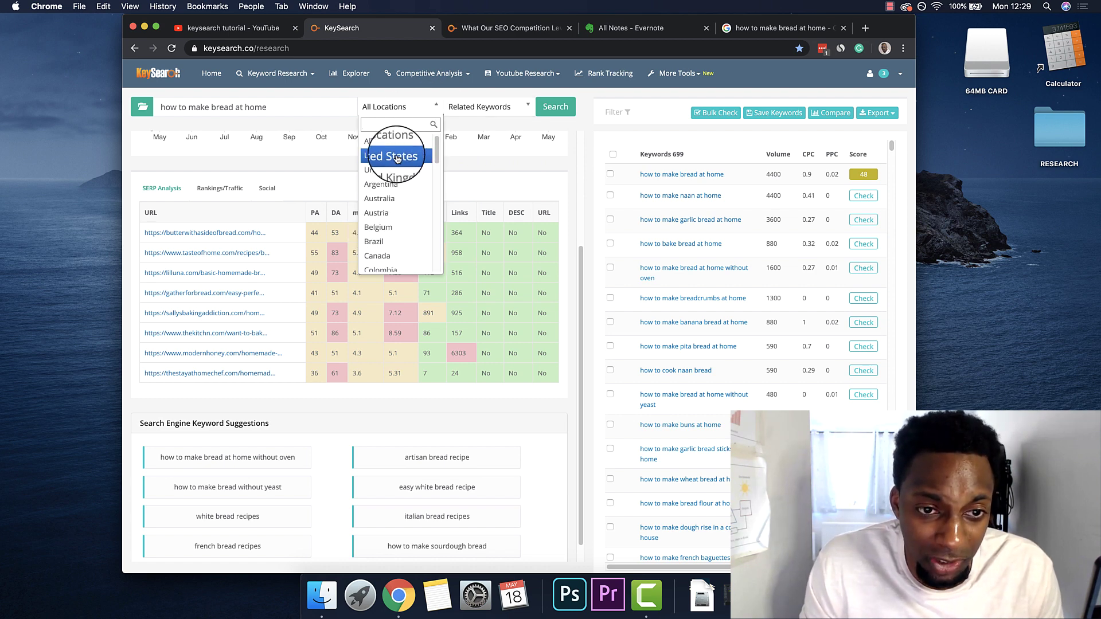
{"action": "left_click", "coordinate": [397, 158]}
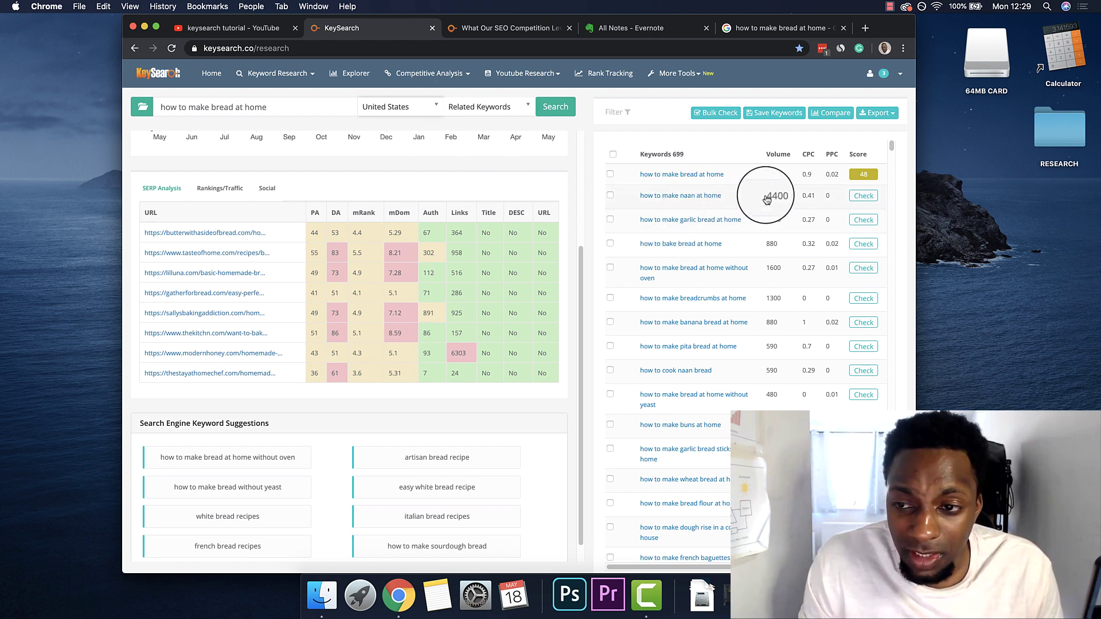
Check the competition scores of "how to make naan at home", "how to make garlic bread at home" and "how to bake bread at home".
{"action": "left_click", "coordinate": [863, 197]}
{"action": "left_click", "coordinate": [863, 216]}
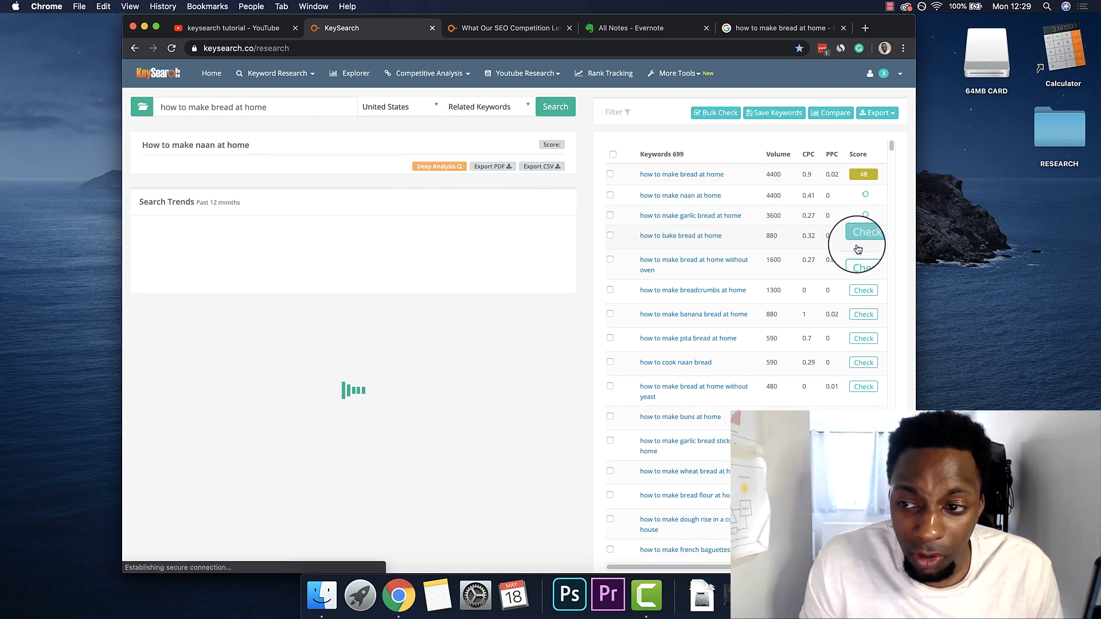
{"action": "left_click", "coordinate": [858, 246]}
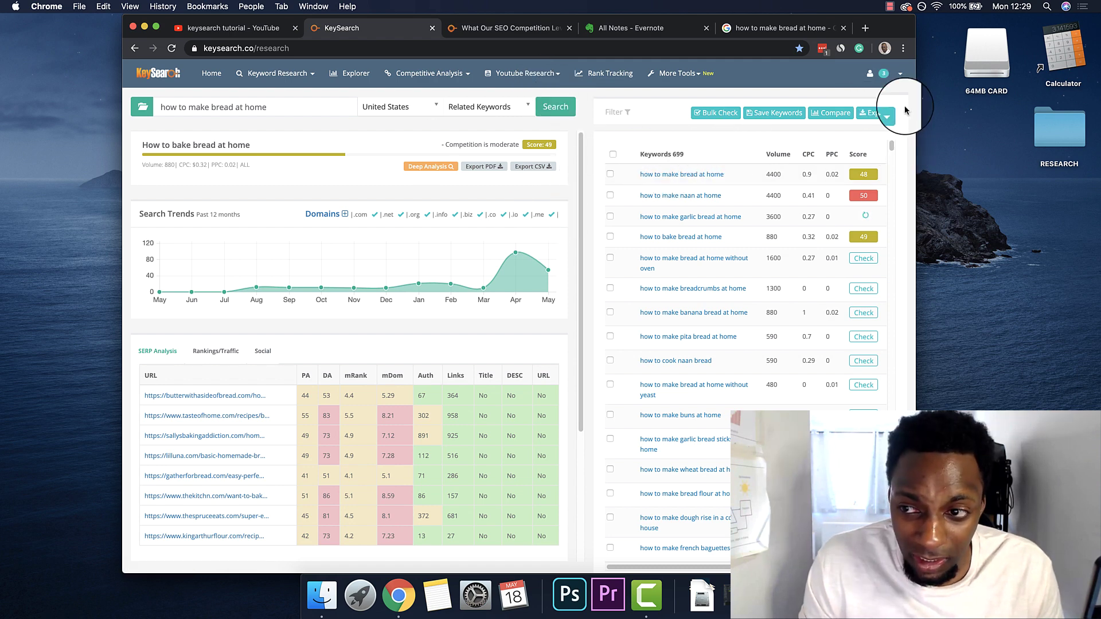
Open the "What Our SEO Competition Levels Mean" article and find its list of color-coded competition levels.
{"action": "left_click", "coordinate": [900, 75]}
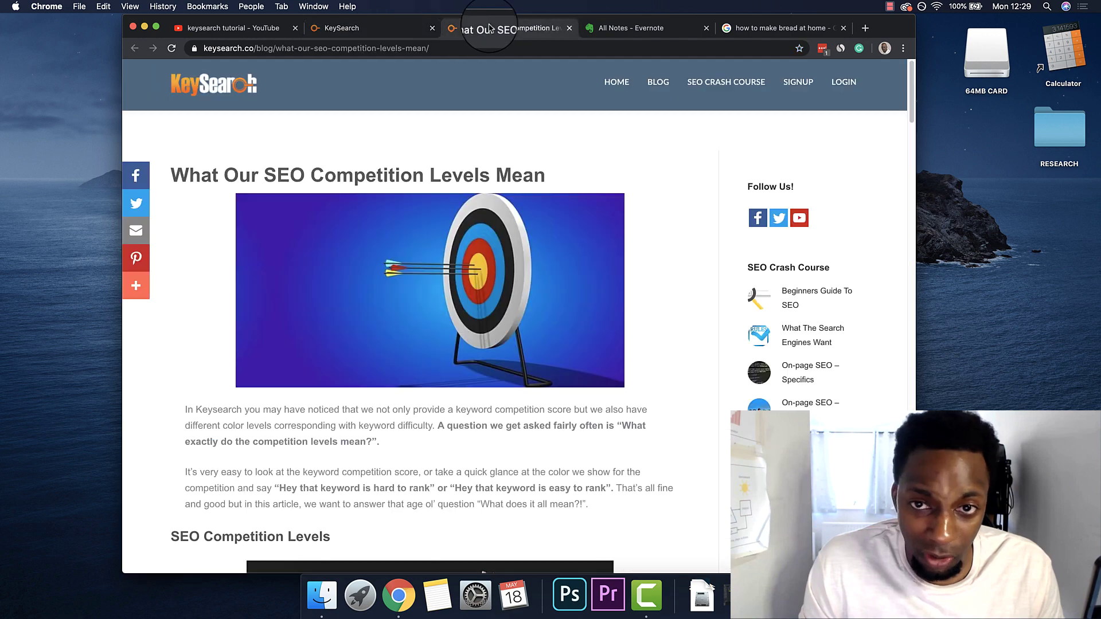
{"action": "left_click", "coordinate": [493, 28]}
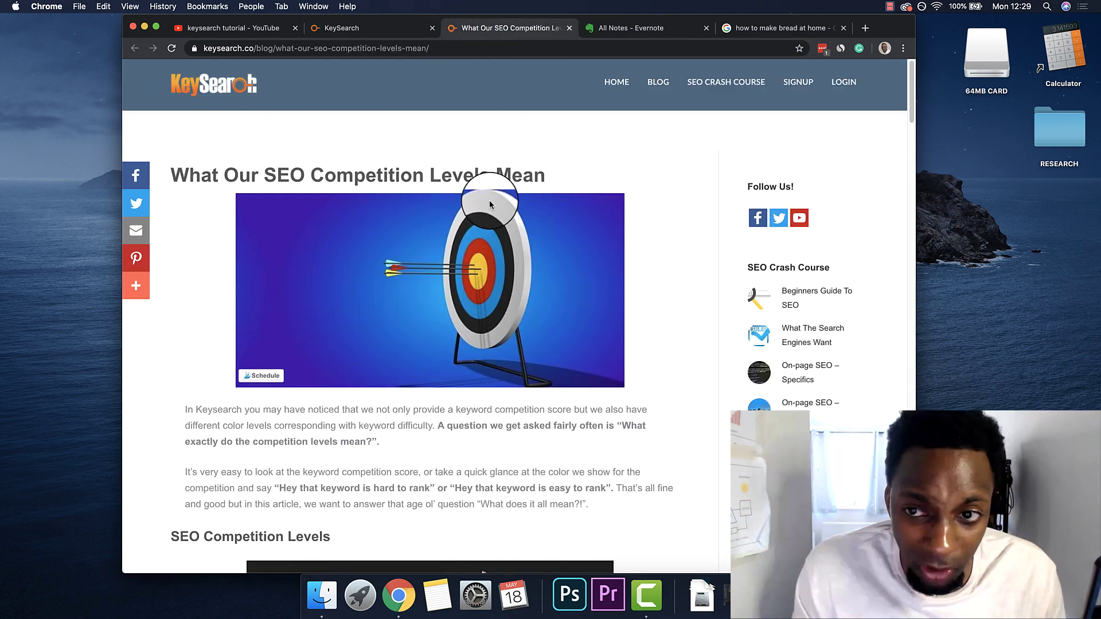
{"action": "scroll", "coordinate": [487, 218], "scroll_direction": "down", "scroll_amount": 15}
{"action": "scroll", "coordinate": [486, 218], "scroll_direction": "up", "scroll_amount": 15}
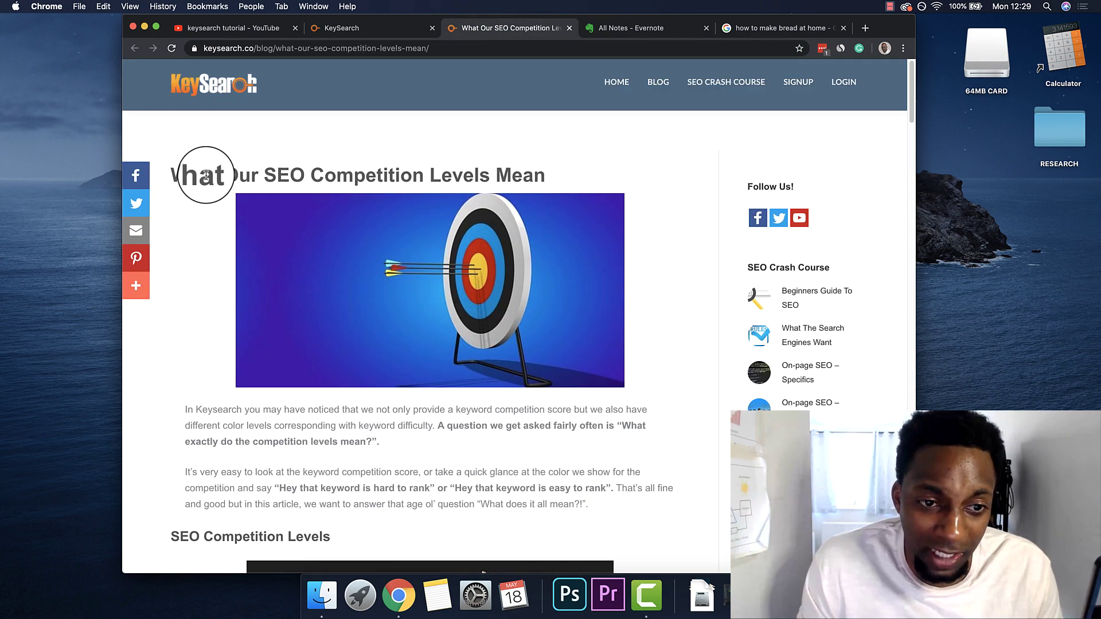
{"action": "left_click_drag", "start_coordinate": [189, 175], "coordinate": [544, 175]}
{"action": "scroll", "coordinate": [274, 171], "scroll_direction": "down", "scroll_amount": 6}
{"action": "scroll", "coordinate": [274, 171], "scroll_direction": "down", "scroll_amount": 5}
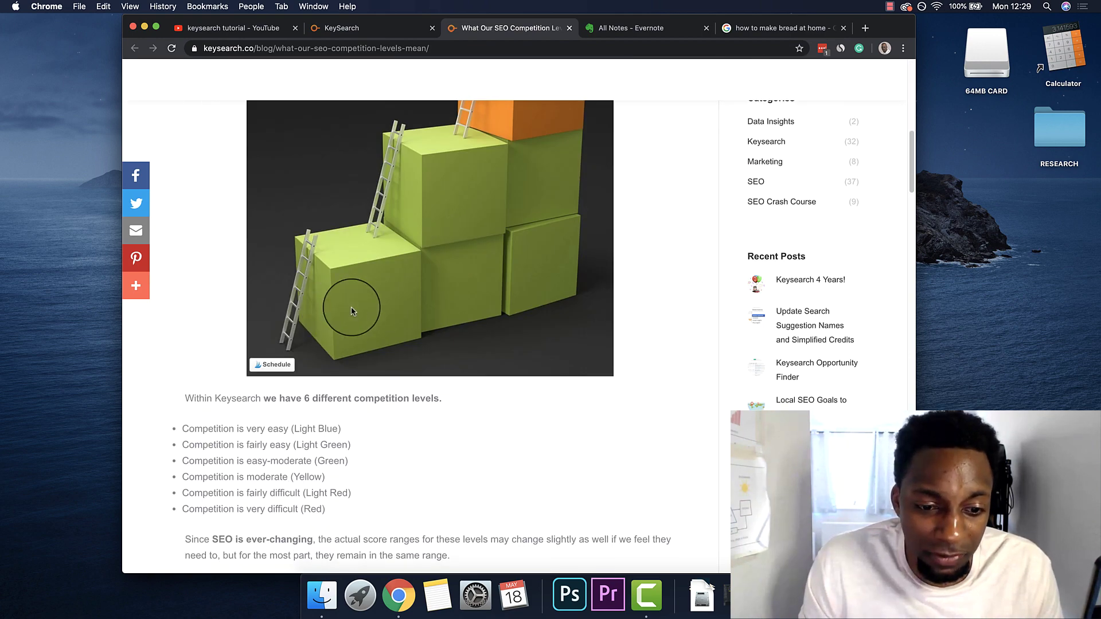
Read the article's guidance on the very easy and fairly easy competition levels and their example scores.
{"action": "scroll", "coordinate": [364, 308], "scroll_direction": "down", "scroll_amount": 6}
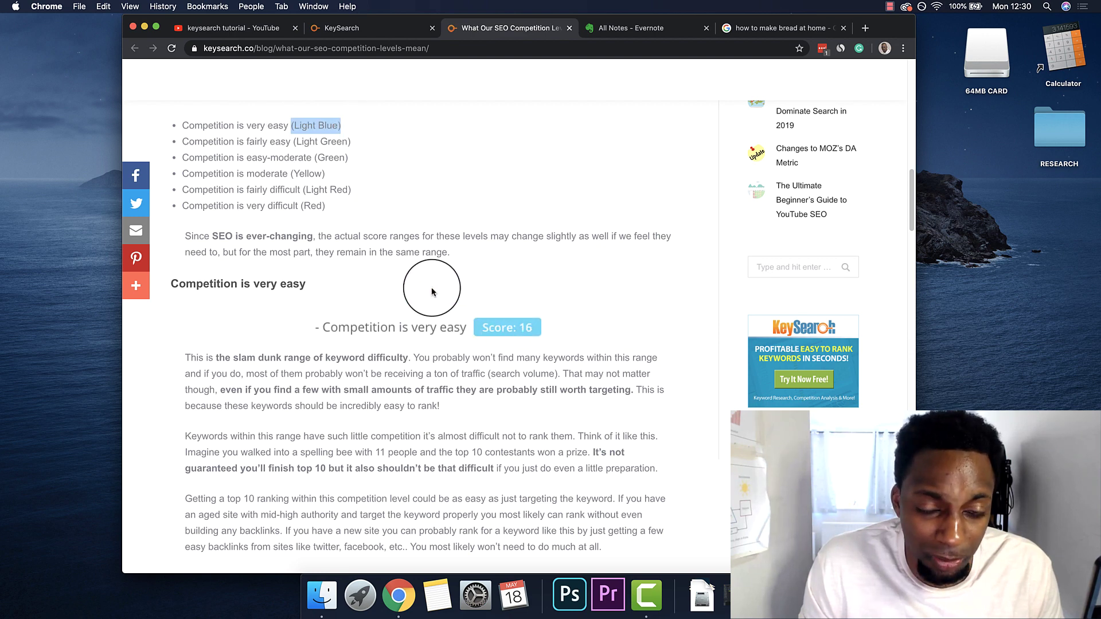
{"action": "scroll", "coordinate": [342, 205], "scroll_direction": "down", "scroll_amount": 5}
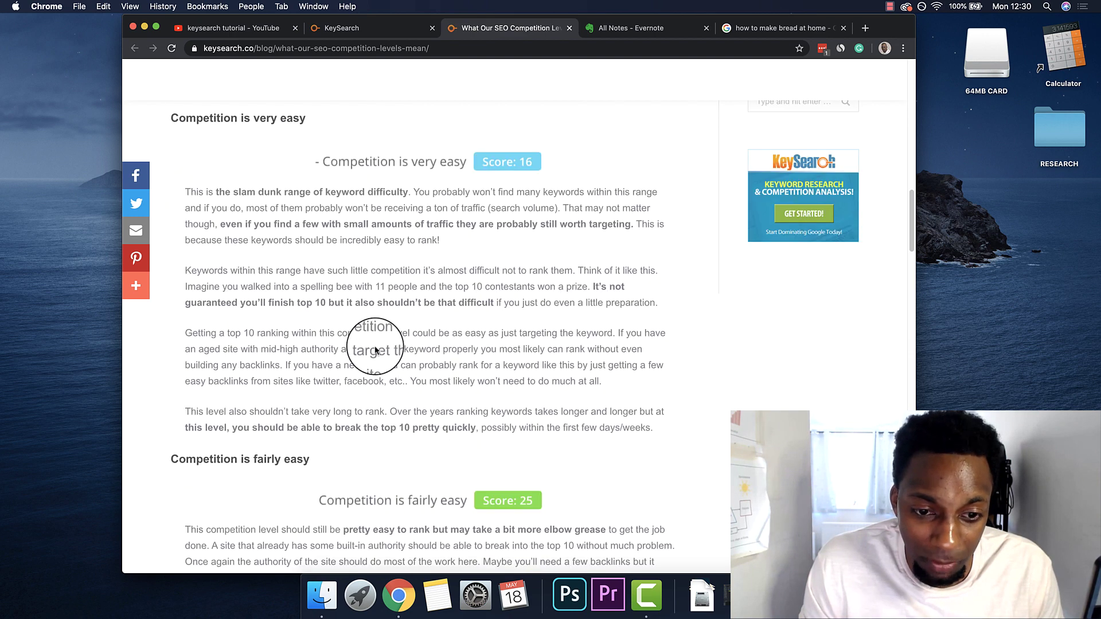
{"action": "scroll", "coordinate": [424, 346], "scroll_direction": "down", "scroll_amount": 2}
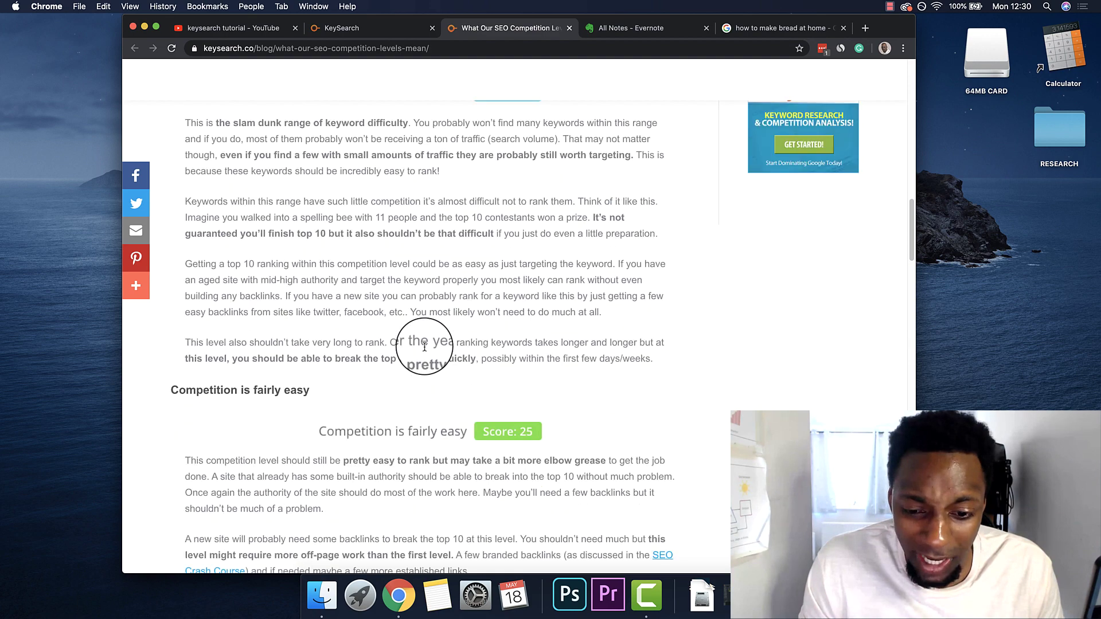
{"action": "scroll", "coordinate": [425, 346], "scroll_direction": "down", "scroll_amount": 3}
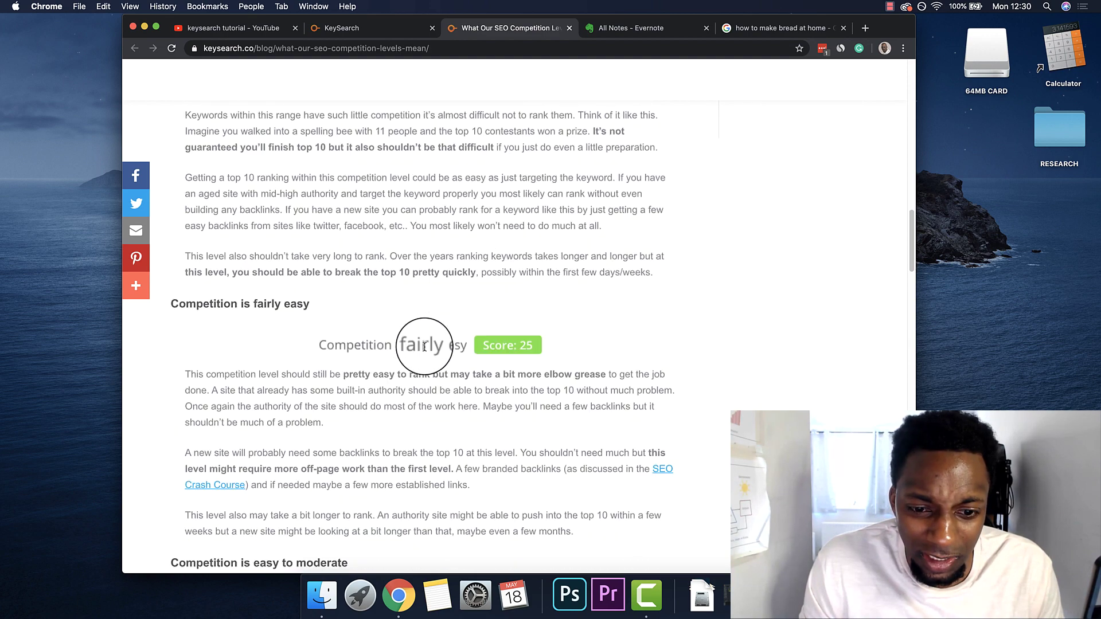
{"action": "scroll", "coordinate": [516, 352], "scroll_direction": "up", "scroll_amount": 10}
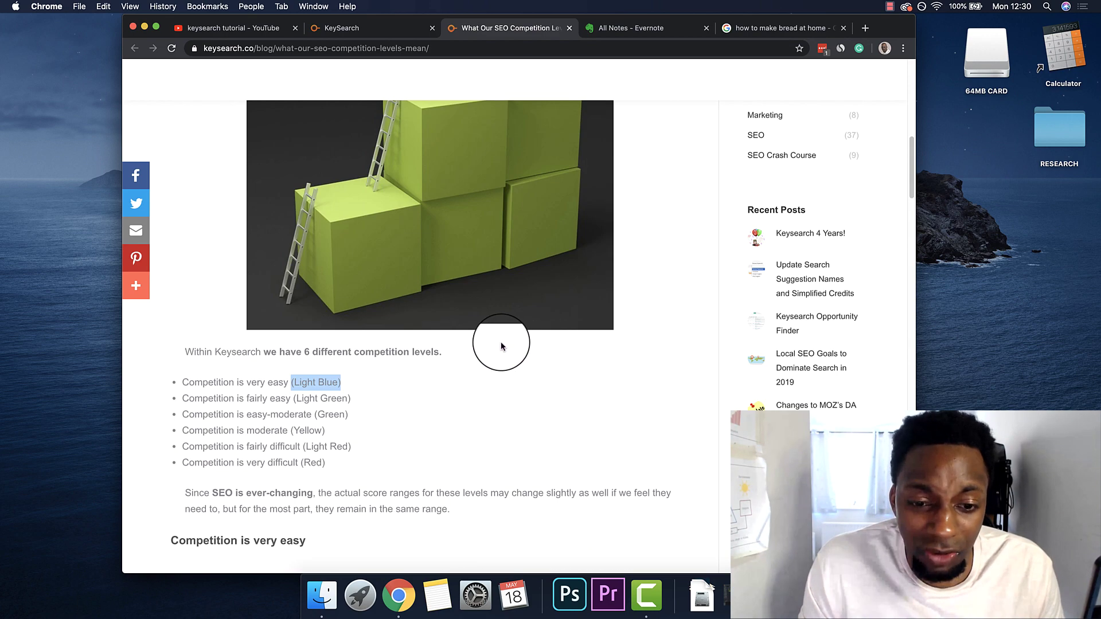
{"action": "scroll", "coordinate": [498, 350], "scroll_direction": "down", "scroll_amount": 4}
{"action": "scroll", "coordinate": [459, 355], "scroll_direction": "down", "scroll_amount": 10}
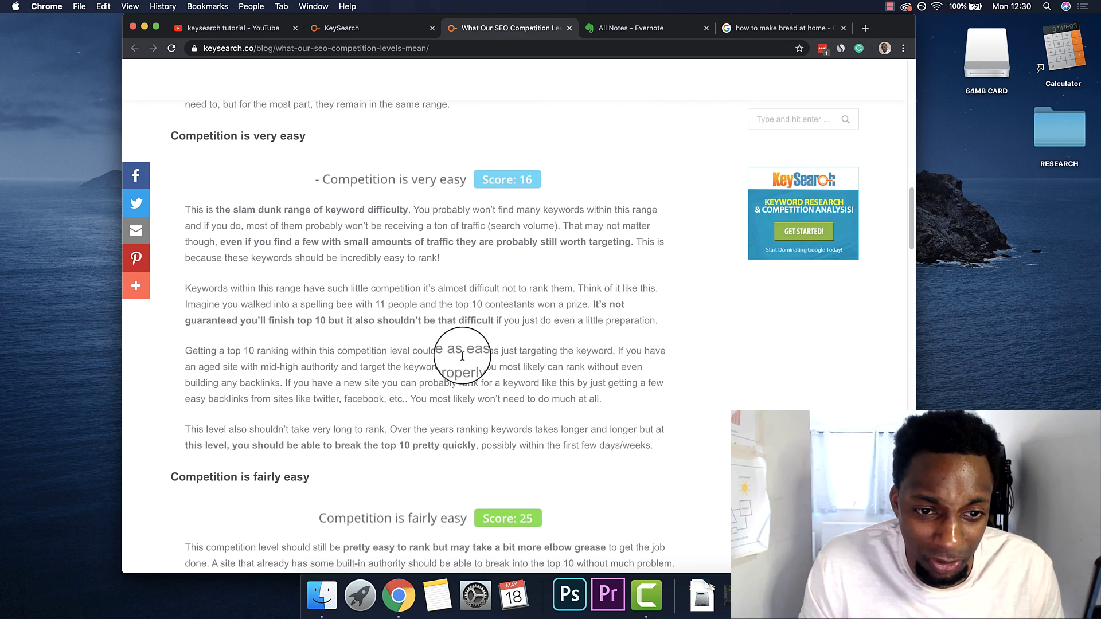
{"action": "scroll", "coordinate": [410, 298], "scroll_direction": "down", "scroll_amount": 6}
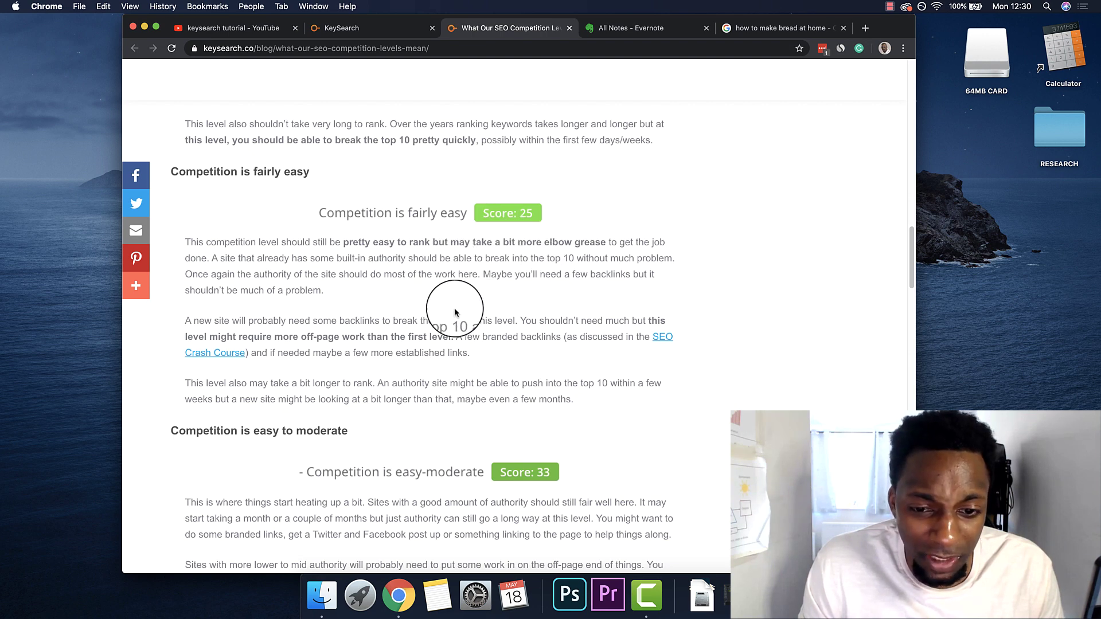
Read the article's sections on the easy-moderate, moderate, fairly difficult and very difficult competition levels.
{"action": "scroll", "coordinate": [453, 307], "scroll_direction": "down", "scroll_amount": 10}
{"action": "scroll", "coordinate": [455, 311], "scroll_direction": "down", "scroll_amount": 1}
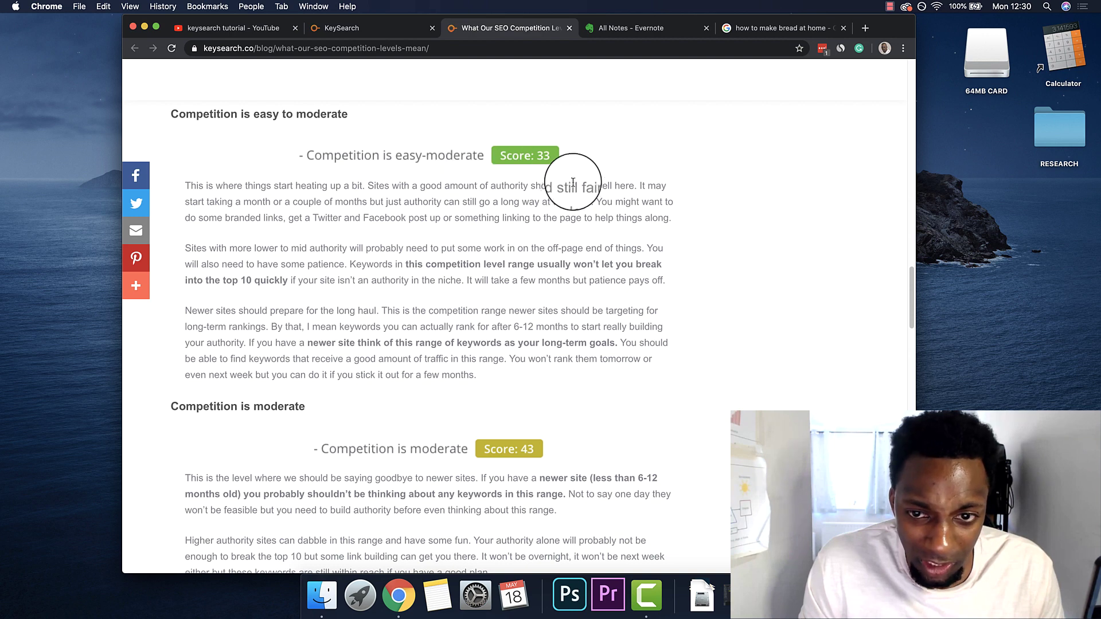
{"action": "scroll", "coordinate": [401, 263], "scroll_direction": "down", "scroll_amount": 6}
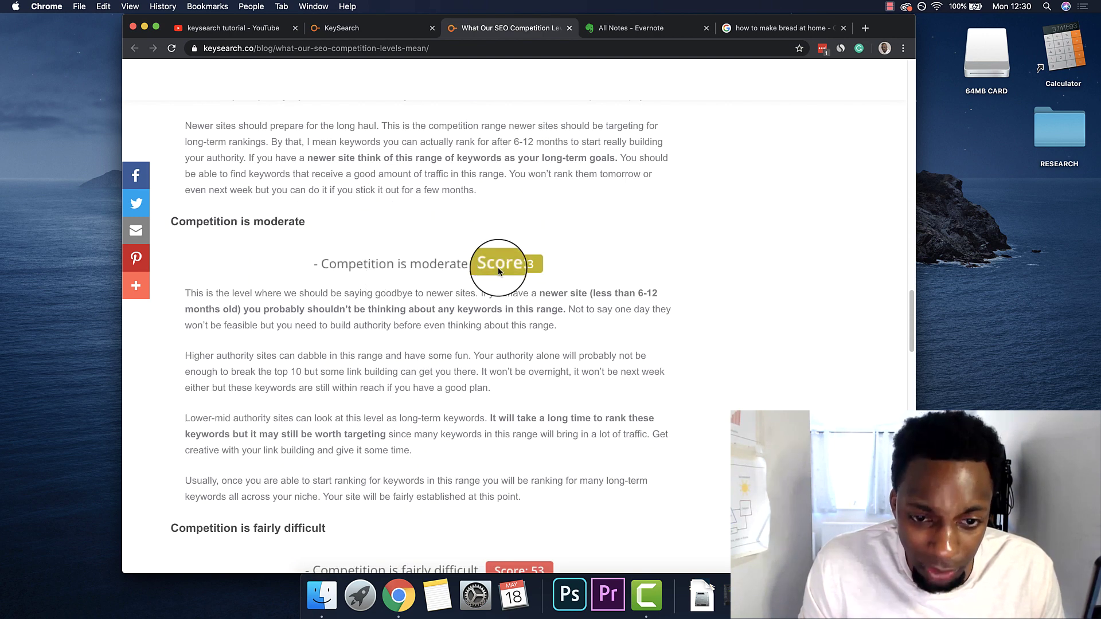
{"action": "scroll", "coordinate": [475, 271], "scroll_direction": "down", "scroll_amount": 8}
{"action": "scroll", "coordinate": [316, 301], "scroll_direction": "down", "scroll_amount": 11}
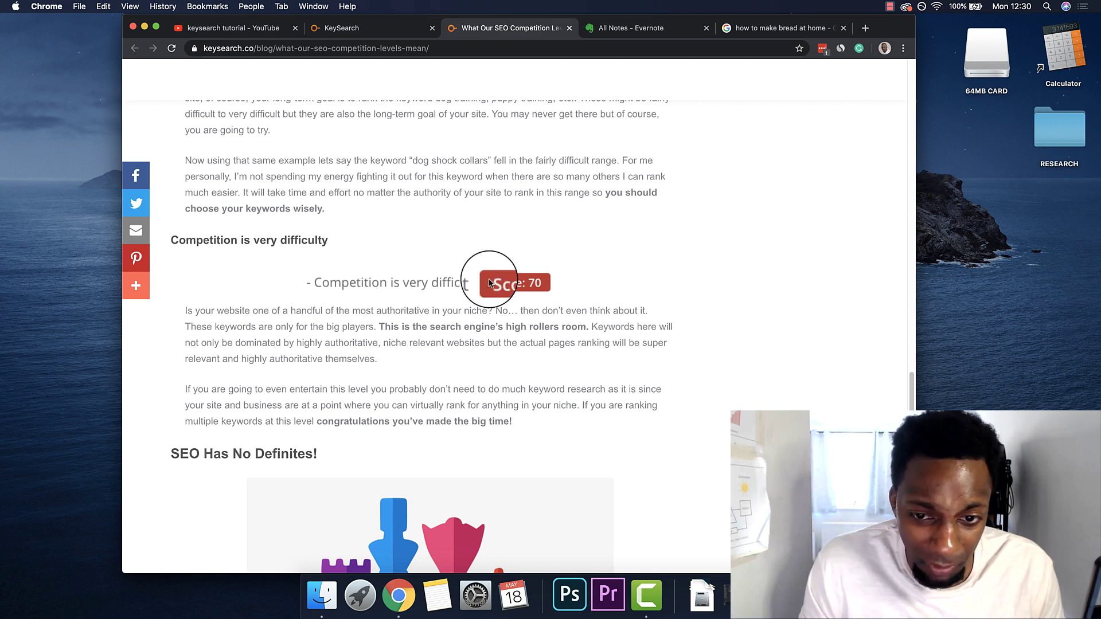
{"action": "scroll", "coordinate": [570, 299], "scroll_direction": "down", "scroll_amount": 1}
{"action": "scroll", "coordinate": [570, 299], "scroll_direction": "up", "scroll_amount": 2}
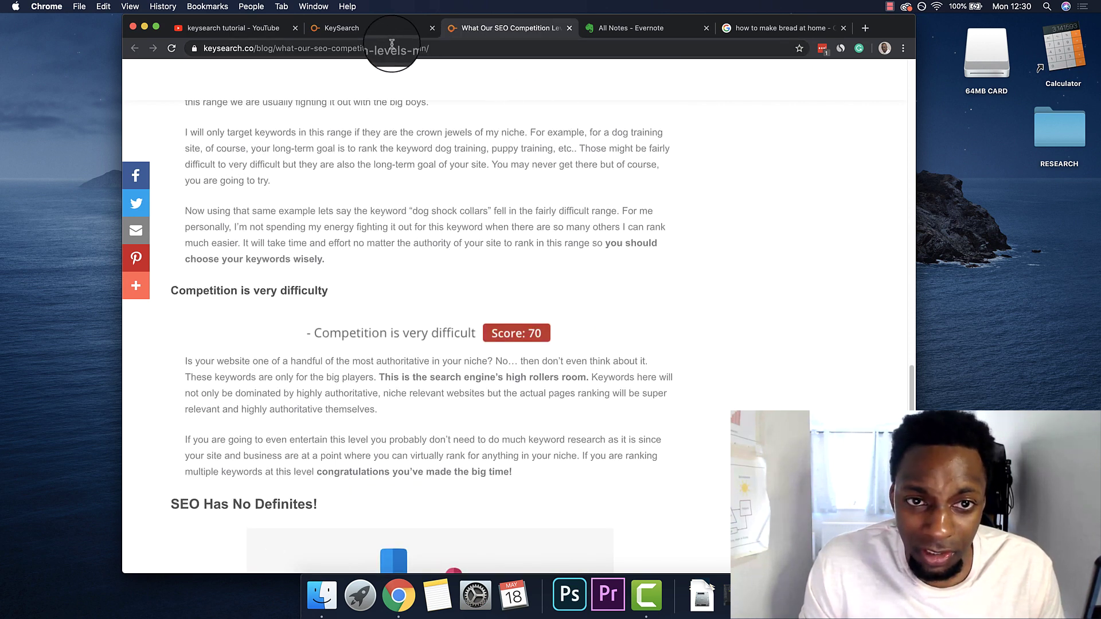
Return to the keyword research and check the scores of the pita bread, cook naan bread, bread without yeast, buns and garlic bread sticks keywords.
{"action": "left_click", "coordinate": [381, 29]}
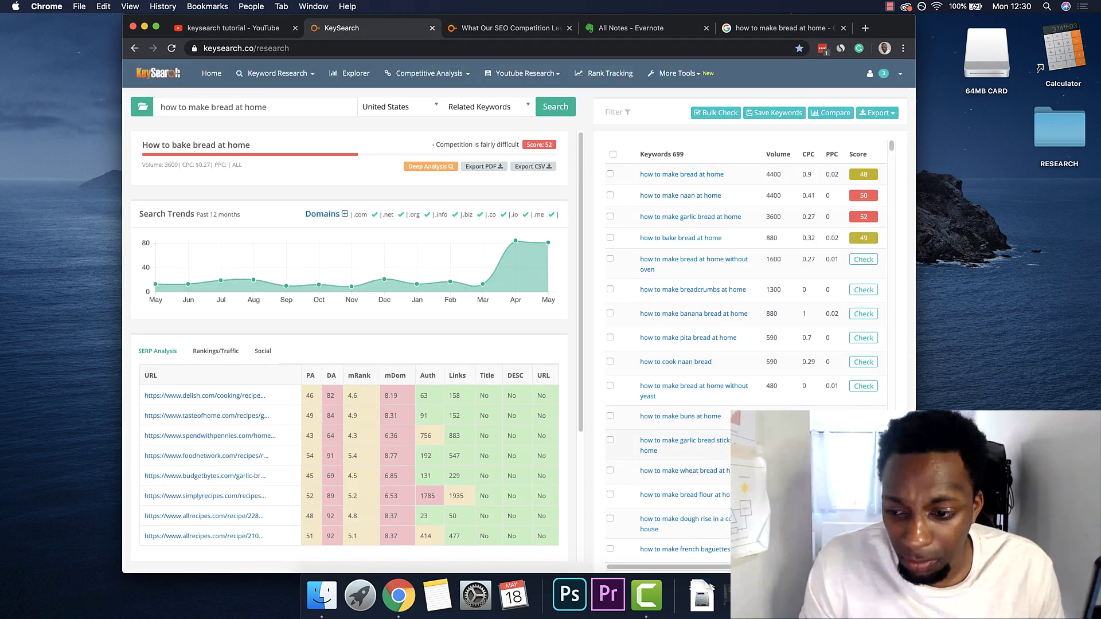
{"action": "left_click", "coordinate": [863, 217]}
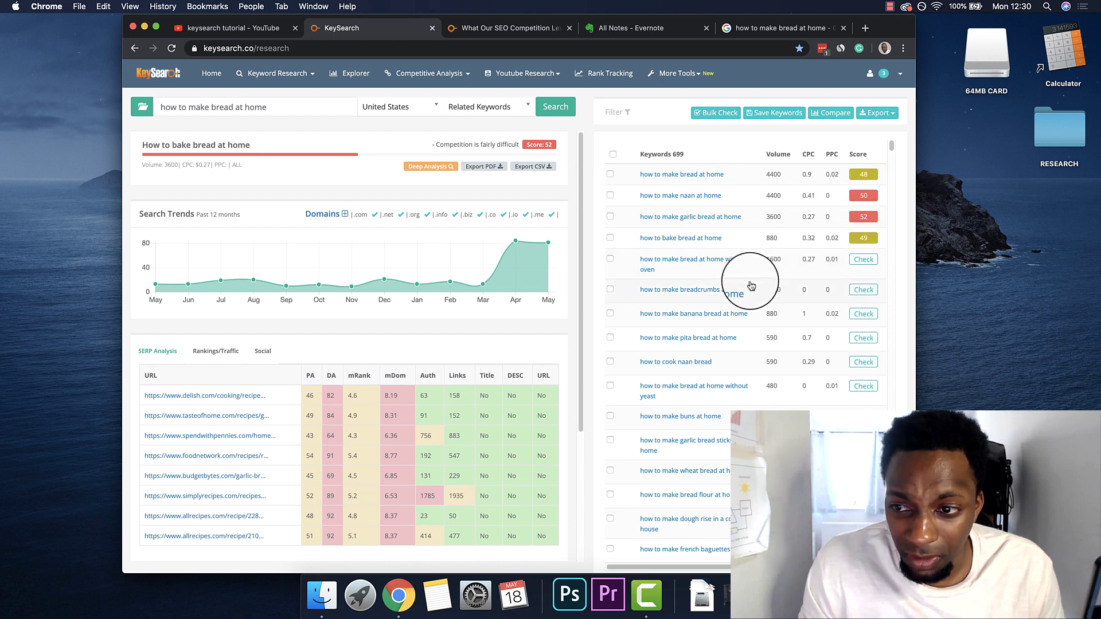
{"action": "scroll", "coordinate": [843, 189], "scroll_direction": "down", "scroll_amount": 5}
{"action": "left_click", "coordinate": [862, 162]}
{"action": "left_click", "coordinate": [863, 235]}
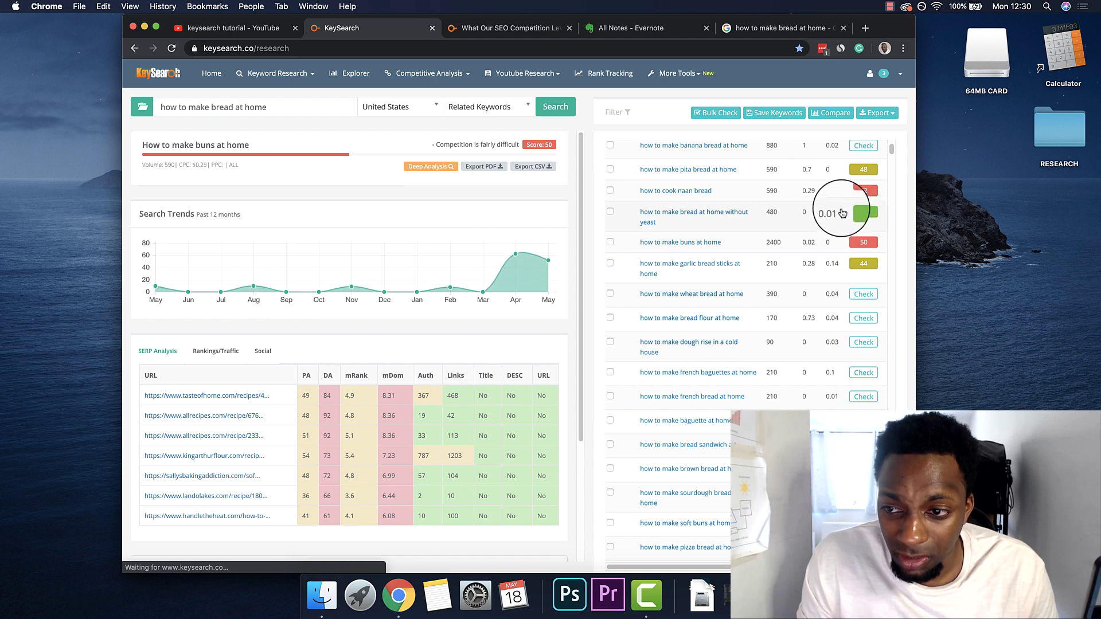
Review the search trends and SERP analysis for "how to make bread at home without yeast".
{"action": "scroll", "coordinate": [811, 258], "scroll_direction": "up", "scroll_amount": 3}
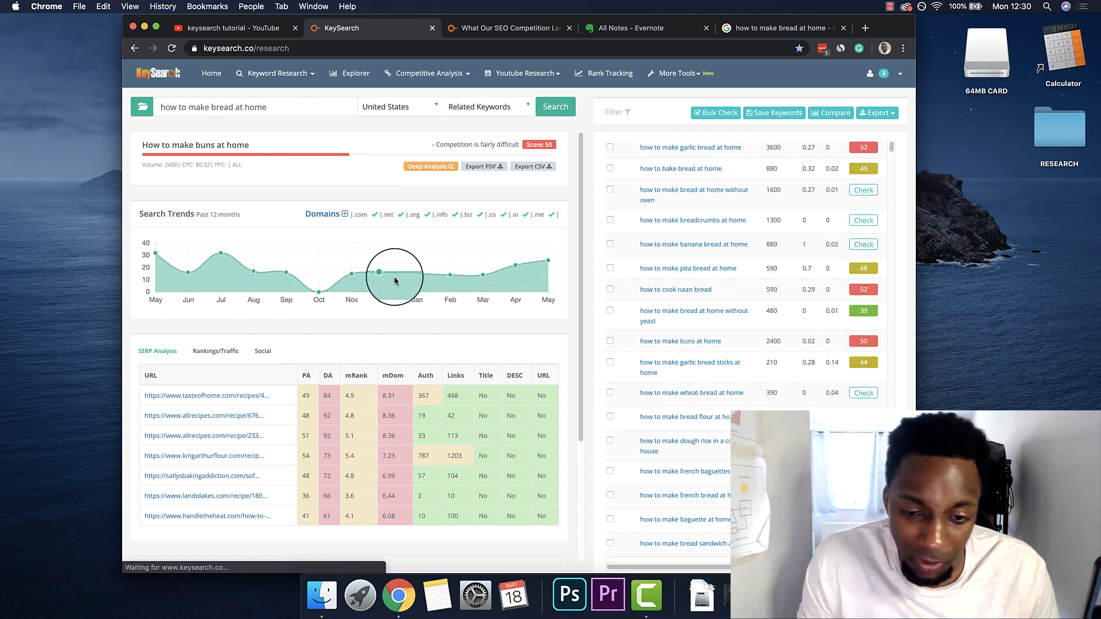
{"action": "scroll", "coordinate": [805, 320], "scroll_direction": "up", "scroll_amount": 1}
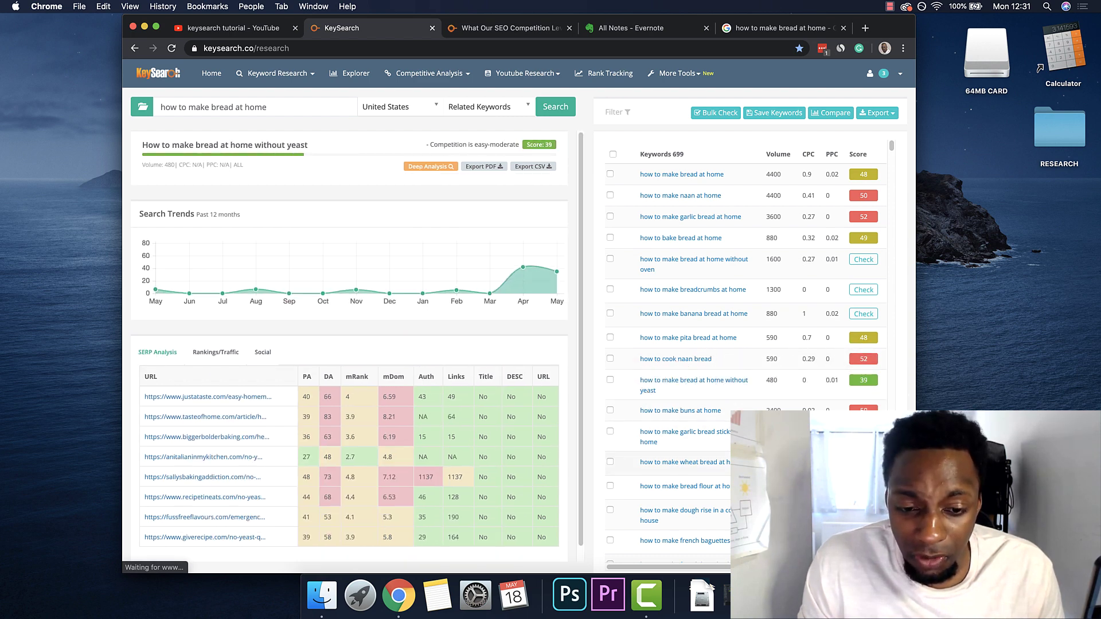
{"action": "left_click_drag", "start_coordinate": [329, 366], "coordinate": [315, 336]}
{"action": "left_click", "coordinate": [315, 343]}
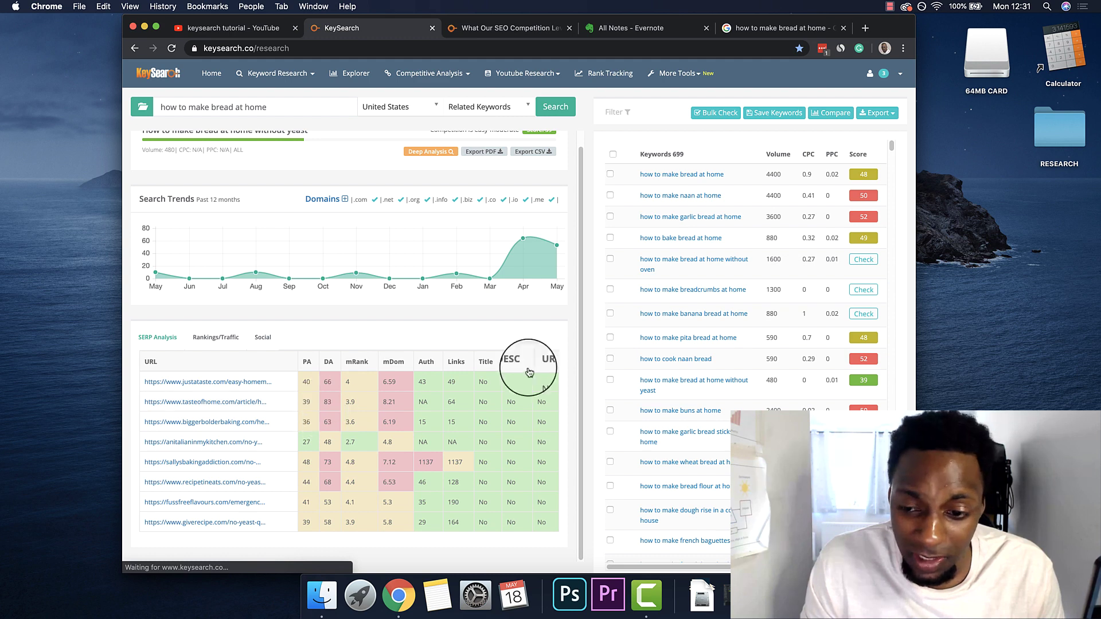
Select the related keywords for making pandesal, bread yeast, breadsticks, and wheat bread without oven at home.
{"action": "scroll", "coordinate": [767, 367], "scroll_direction": "down", "scroll_amount": 10}
{"action": "scroll", "coordinate": [767, 381], "scroll_direction": "down", "scroll_amount": 1}
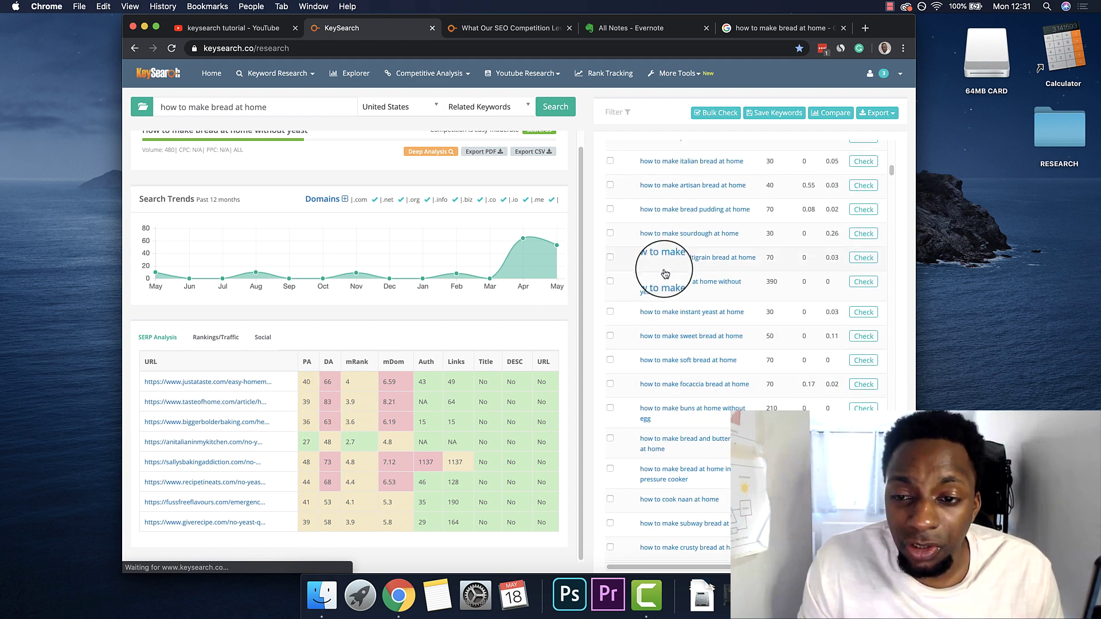
{"action": "scroll", "coordinate": [646, 258], "scroll_direction": "down", "scroll_amount": 2}
{"action": "left_click", "coordinate": [609, 183]}
{"action": "left_click", "coordinate": [609, 207]}
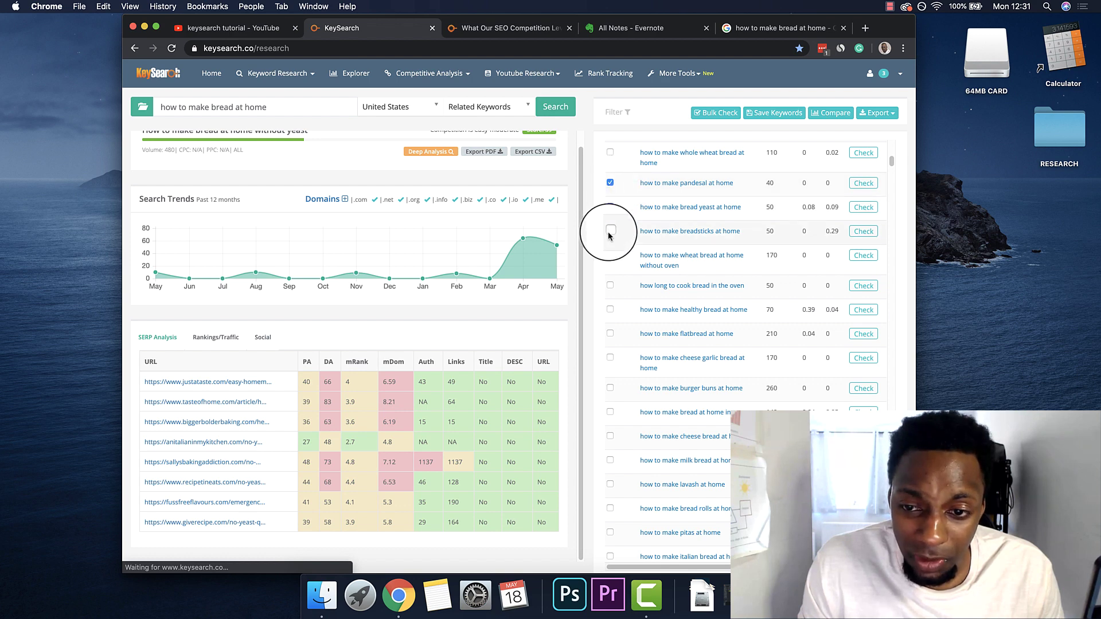
{"action": "left_click", "coordinate": [610, 256]}
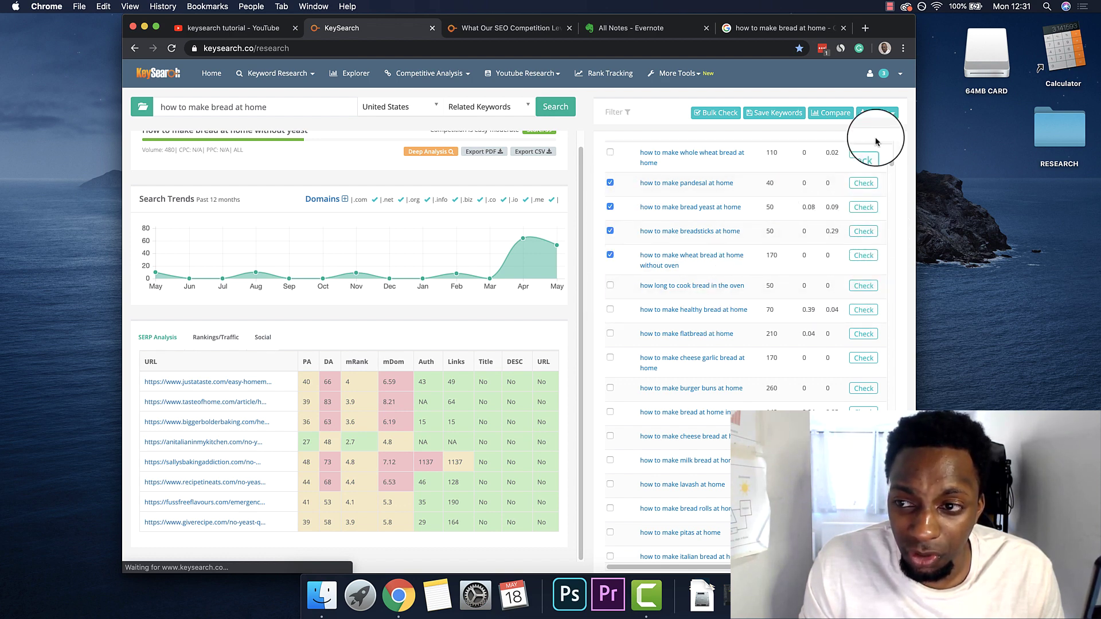
Export the checked keywords as a PDF with the custom name "efr4".
{"action": "left_click", "coordinate": [877, 113]}
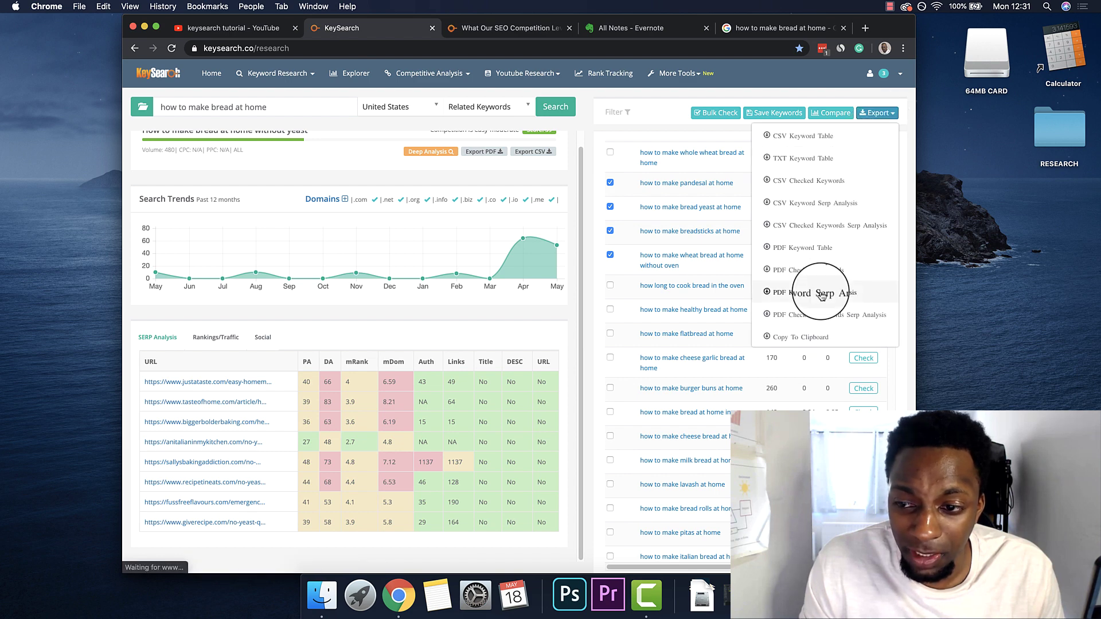
{"action": "left_click", "coordinate": [808, 270]}
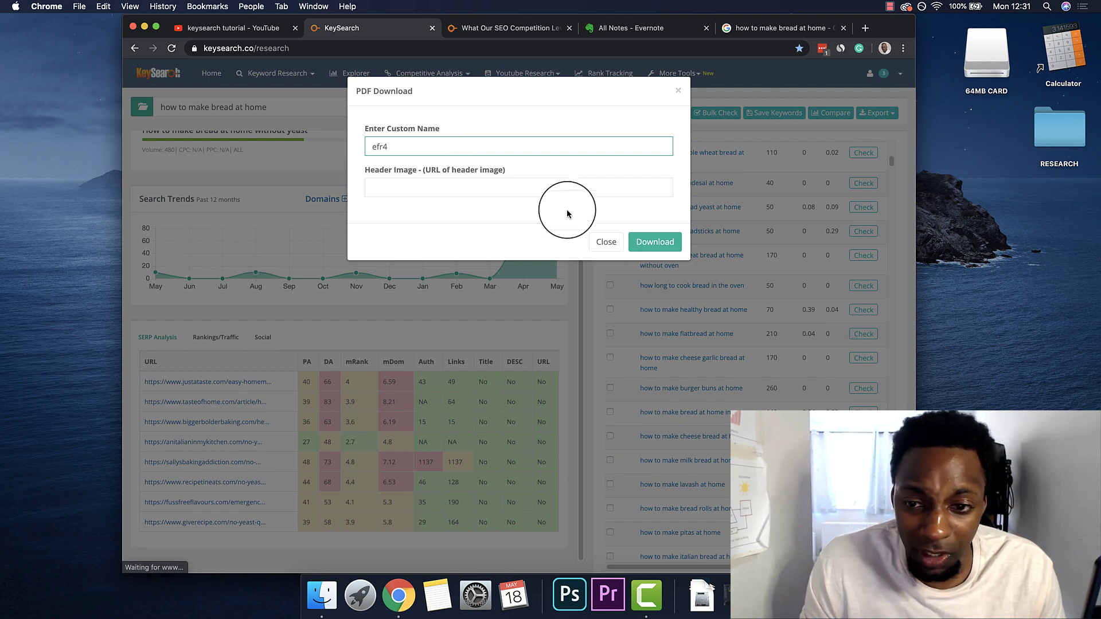
{"action": "left_click", "coordinate": [599, 241]}
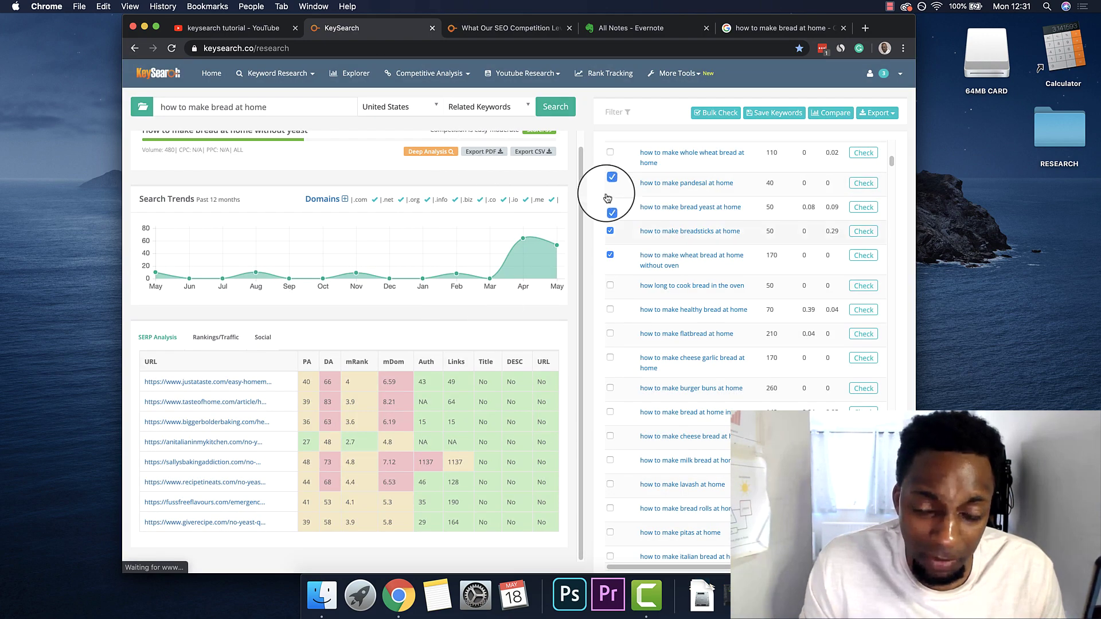
{"action": "left_click", "coordinate": [877, 113]}
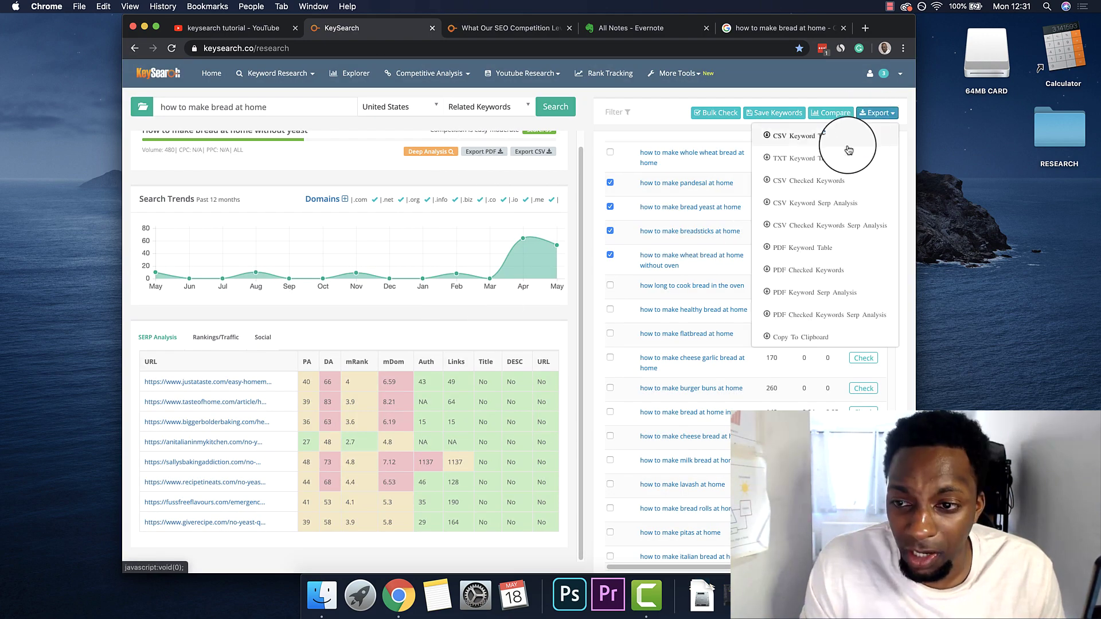
{"action": "left_click", "coordinate": [805, 277]}
{"action": "left_click", "coordinate": [599, 240]}
Examine the keyword, volume, CPC, PPC and score columns in efr4.pdf, and close the PDF and the download dialog.
{"action": "left_click_drag", "start_coordinate": [442, 196], "coordinate": [541, 194]}
{"action": "left_click_drag", "start_coordinate": [618, 201], "coordinate": [628, 201]}
{"action": "mouse_move", "coordinate": [672, 173]}
{"action": "left_mouse_down"}
{"action": "mouse_move", "coordinate": [695, 173]}
{"action": "mouse_move", "coordinate": [670, 189]}
{"action": "left_mouse_up"}
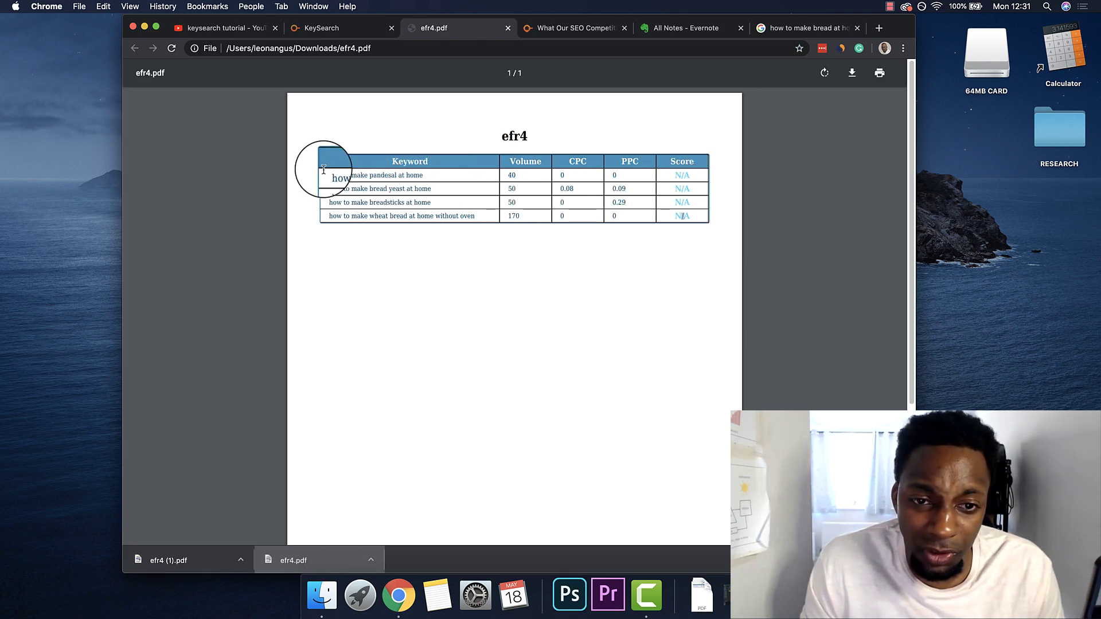
{"action": "left_click_drag", "start_coordinate": [314, 177], "coordinate": [450, 209]}
{"action": "left_click", "coordinate": [374, 186]}
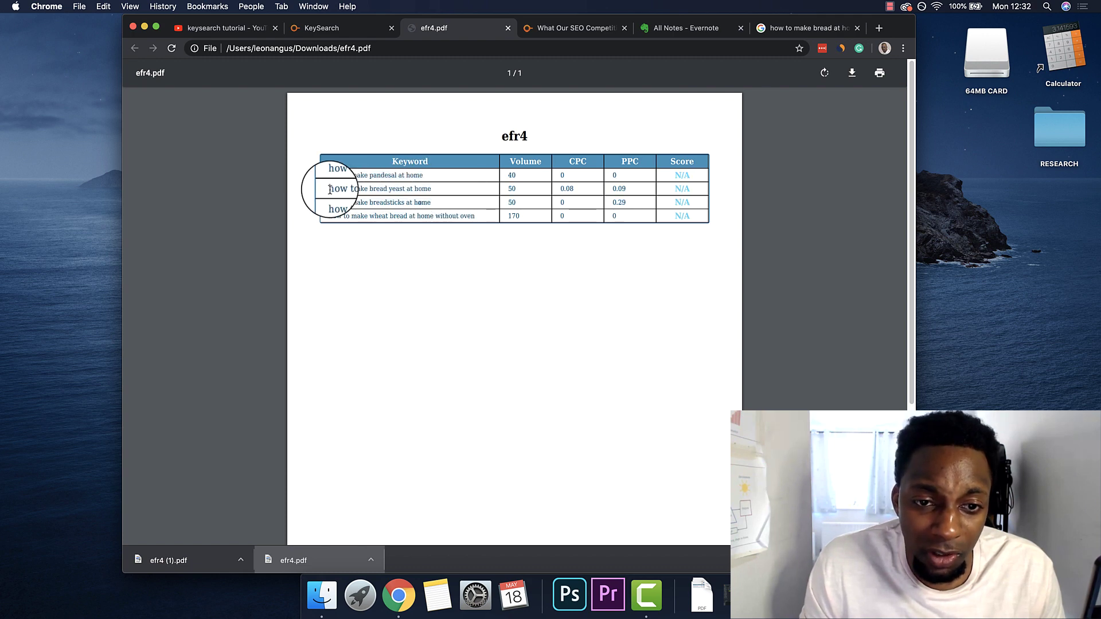
{"action": "left_click_drag", "start_coordinate": [331, 192], "coordinate": [438, 193]}
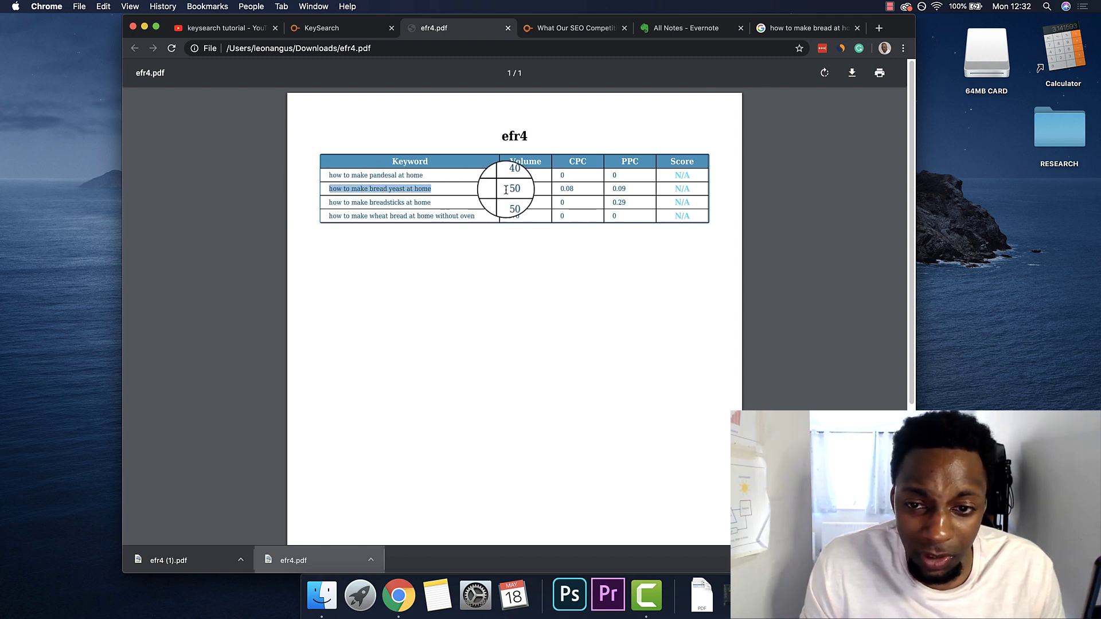
{"action": "left_click_drag", "start_coordinate": [506, 190], "coordinate": [582, 188]}
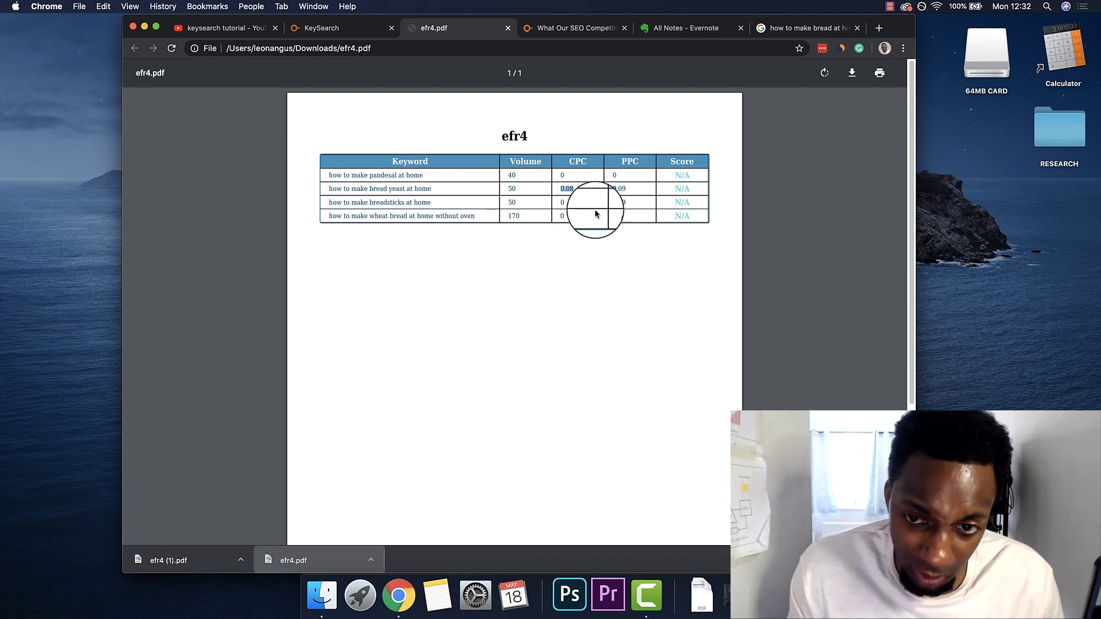
{"action": "left_click", "coordinate": [508, 28]}
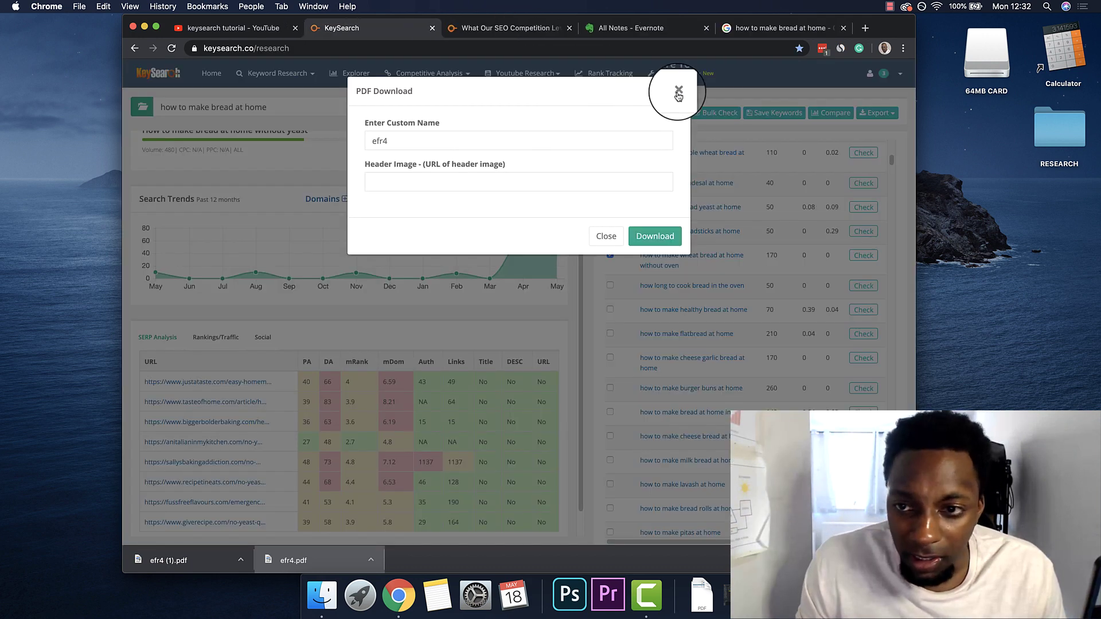
{"action": "left_click", "coordinate": [679, 90]}
Filter the related bread keywords to exclude those containing the negative word "how".
{"action": "scroll", "coordinate": [643, 337], "scroll_direction": "up", "scroll_amount": 5}
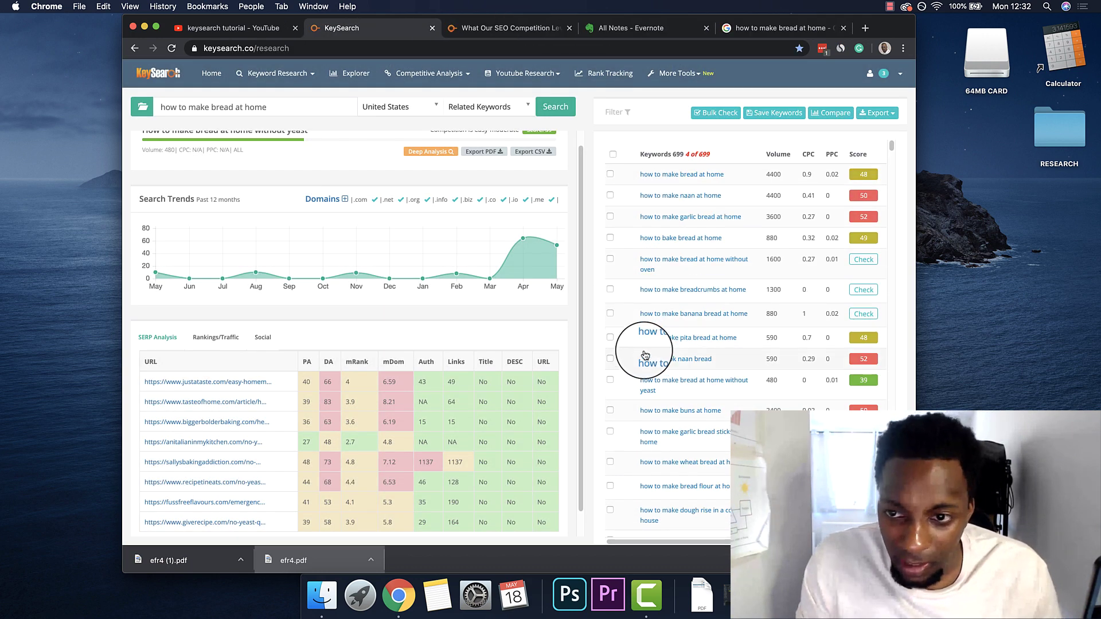
{"action": "left_click", "coordinate": [612, 112]}
{"action": "right_click", "coordinate": [331, 196]}
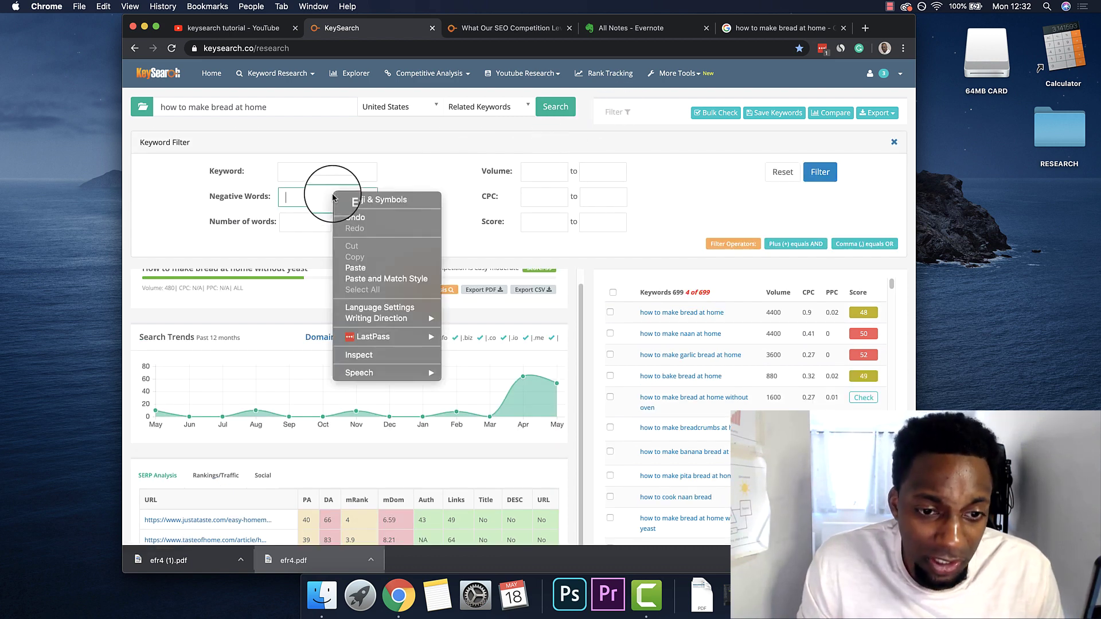
{"action": "left_click", "coordinate": [328, 197]}
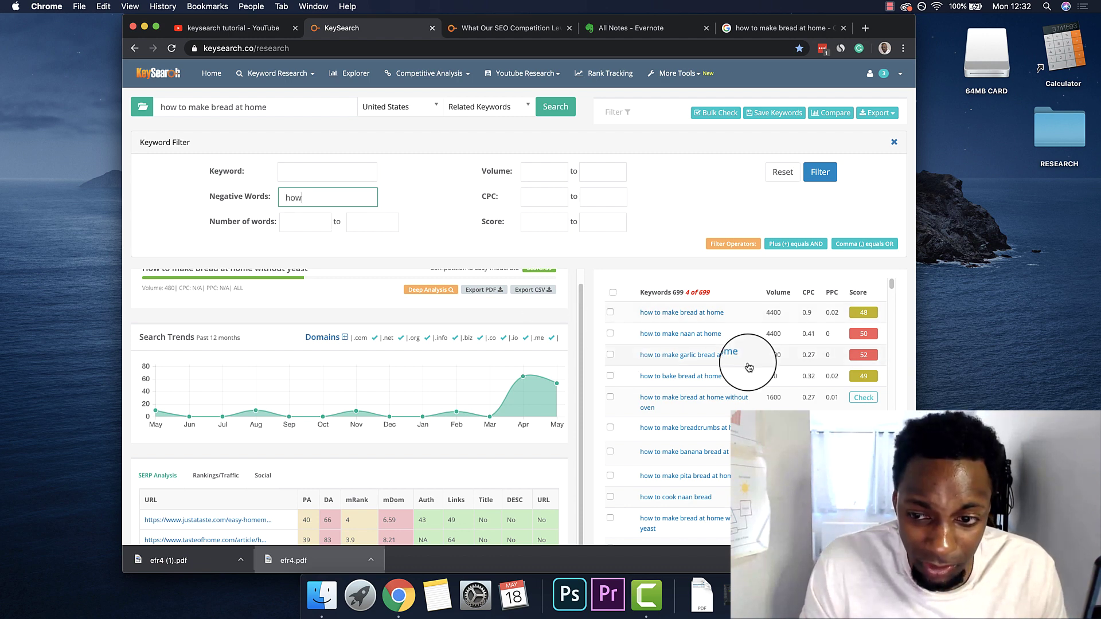
{"action": "left_click", "coordinate": [820, 174]}
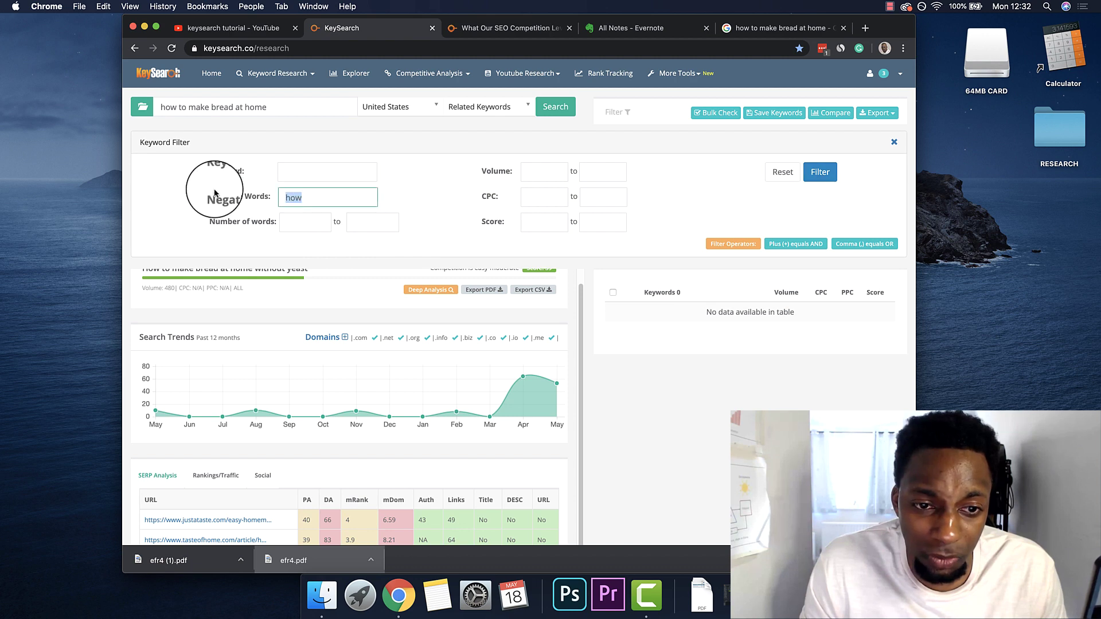
Clear the negative word and filter the bread keywords to those containing "best".
{"action": "left_click", "coordinate": [321, 178]}
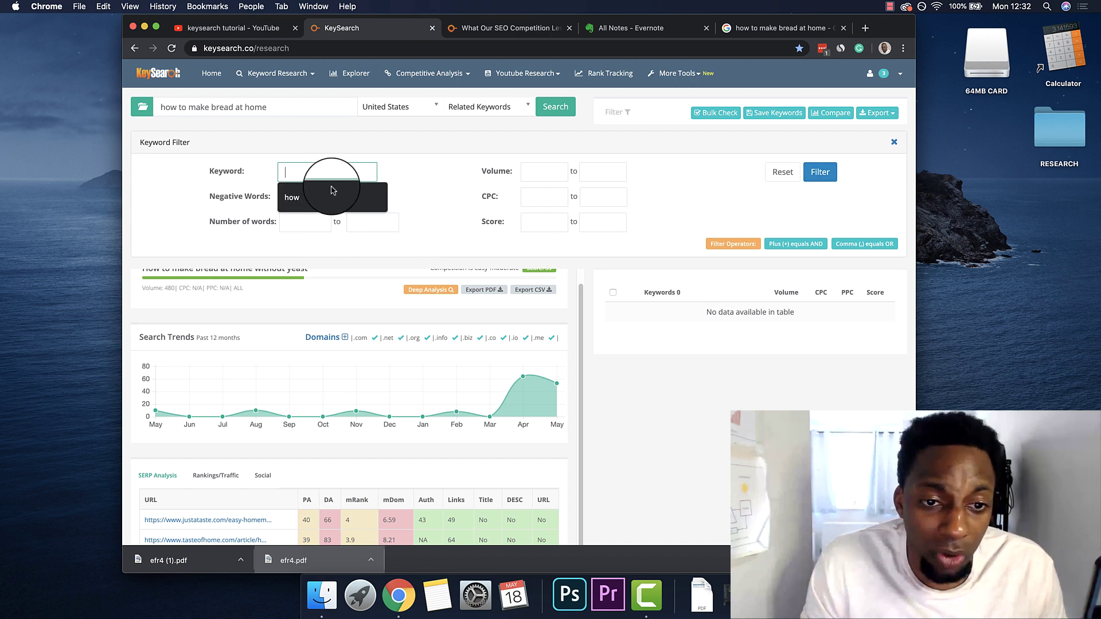
{"action": "type", "text": "best"}
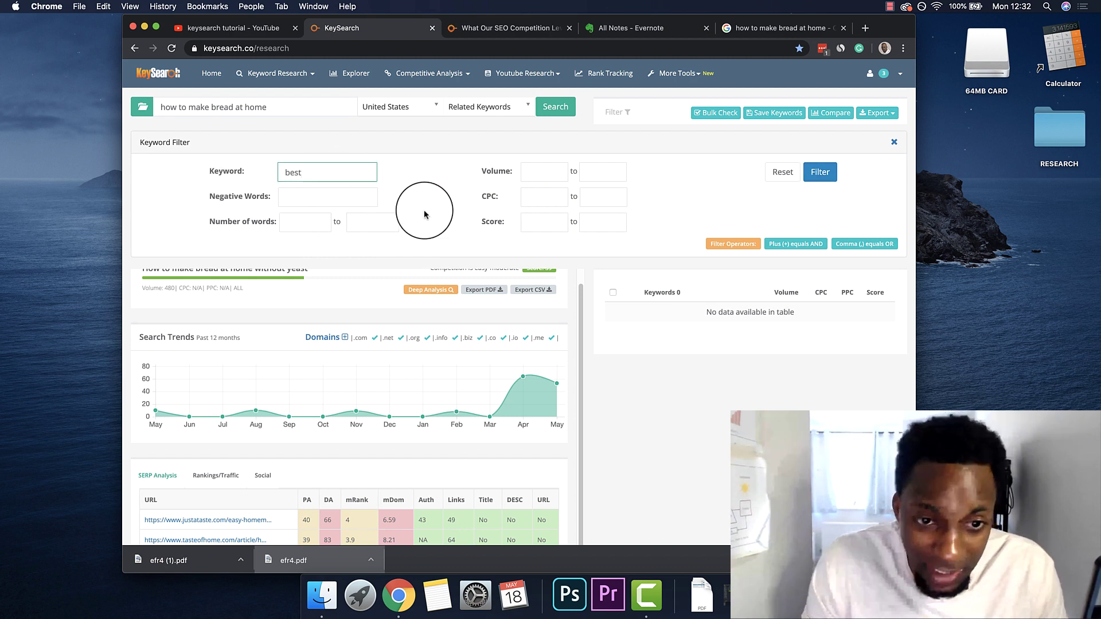
{"action": "left_click", "coordinate": [820, 188]}
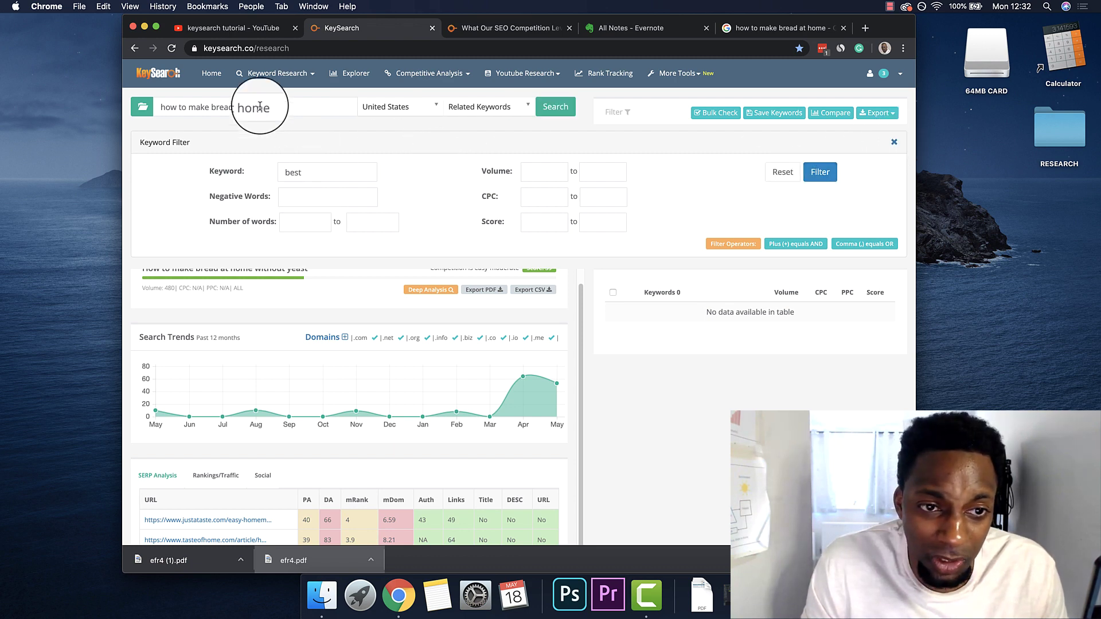
Run a related keywords search for "home tools" in the United States and look over the keyword list.
{"action": "type", "text": "home tools"}
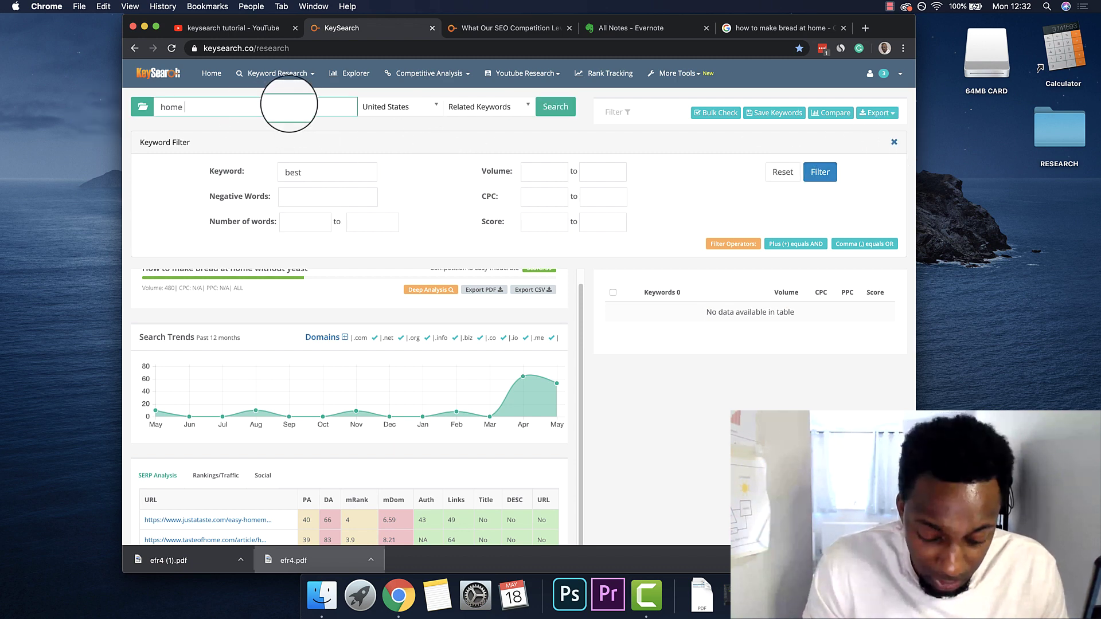
{"action": "left_click", "coordinate": [553, 106]}
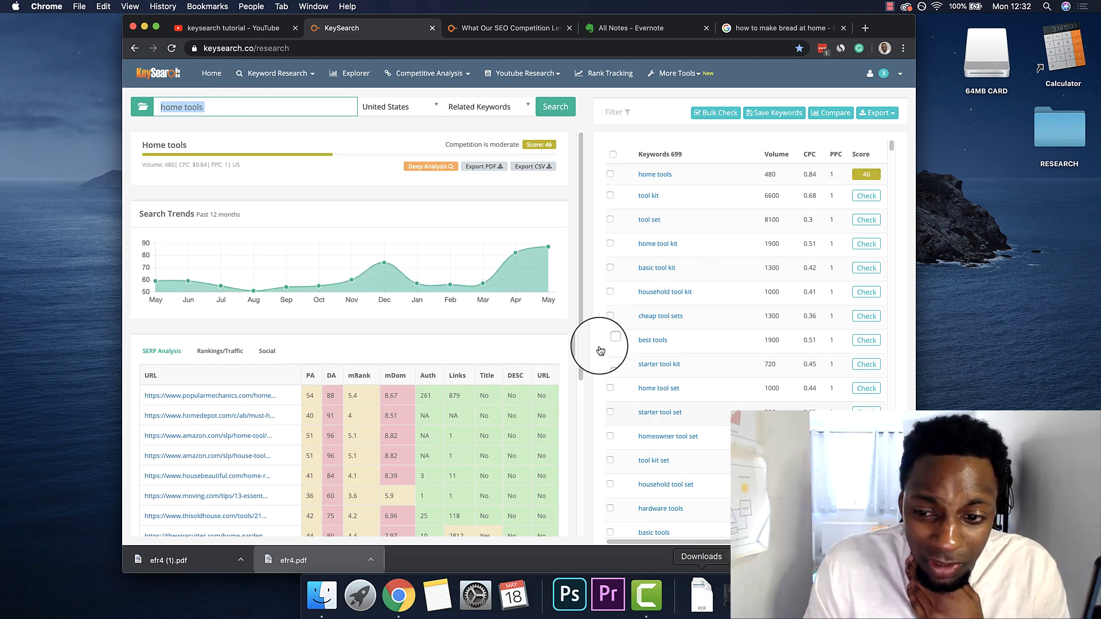
{"action": "left_click", "coordinate": [685, 179]}
{"action": "left_click_drag", "start_coordinate": [686, 181], "coordinate": [701, 156]}
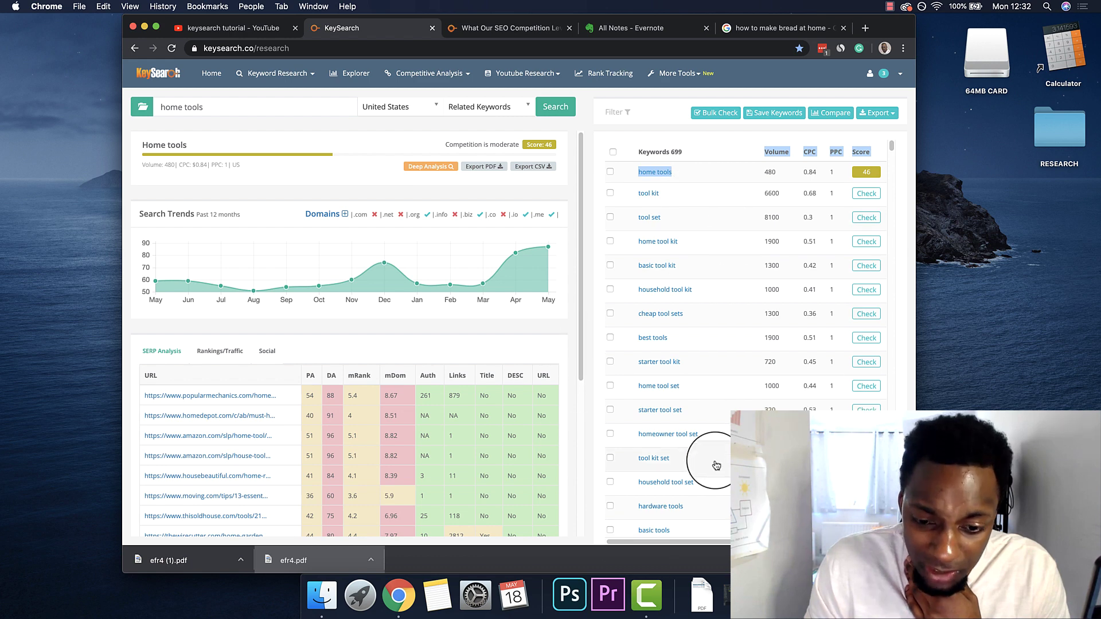
{"action": "scroll", "coordinate": [715, 462], "scroll_direction": "down", "scroll_amount": 2}
{"action": "scroll", "coordinate": [715, 464], "scroll_direction": "up", "scroll_amount": 2}
Filter the "home tools" related keywords to those containing "best" and browse the filtered list.
{"action": "left_click", "coordinate": [616, 112]}
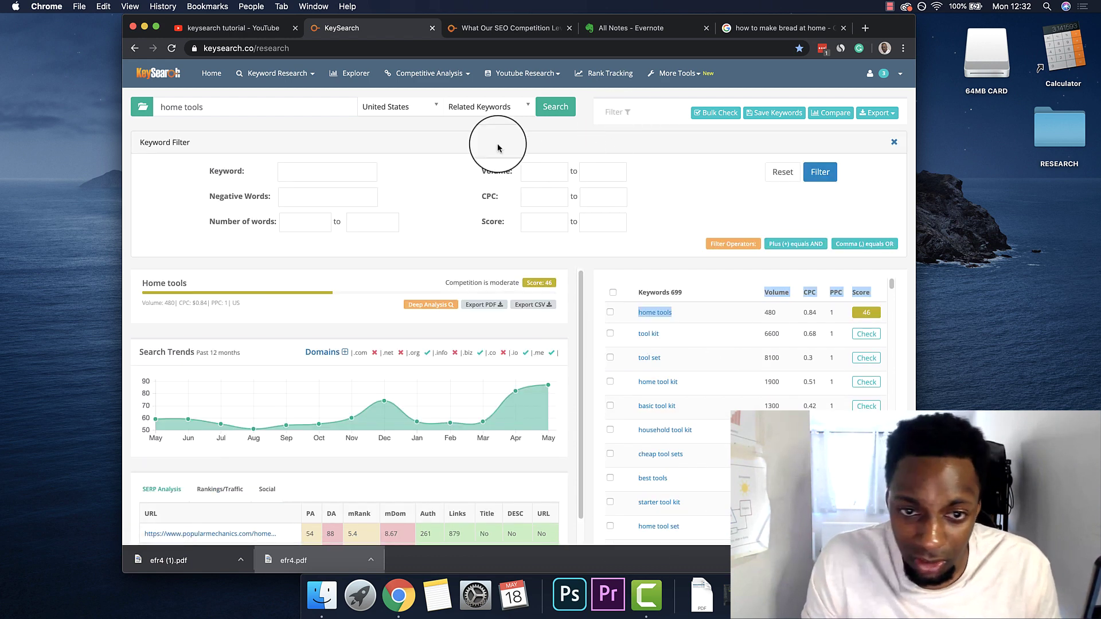
{"action": "left_click", "coordinate": [316, 166]}
{"action": "type", "text": "best"}
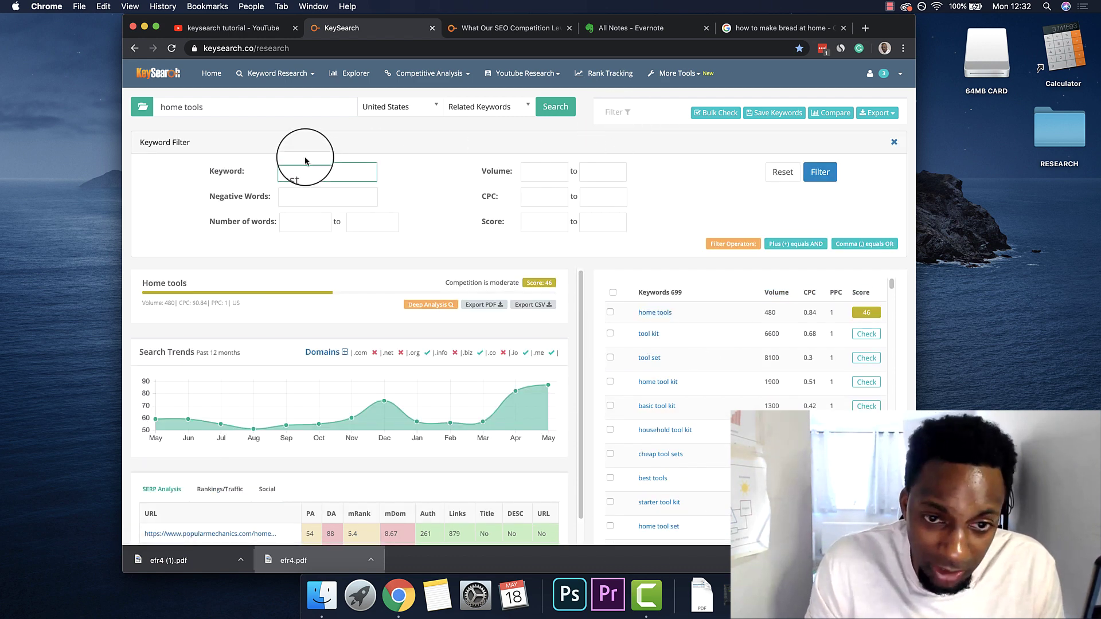
{"action": "left_click", "coordinate": [820, 172]}
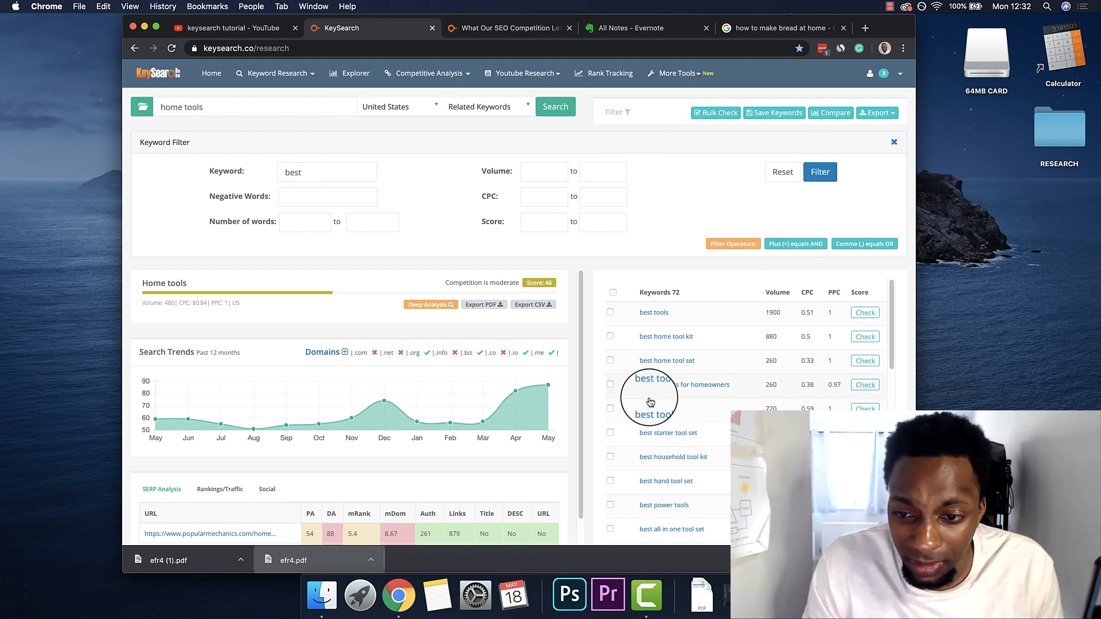
{"action": "scroll", "coordinate": [650, 401], "scroll_direction": "down", "scroll_amount": 10}
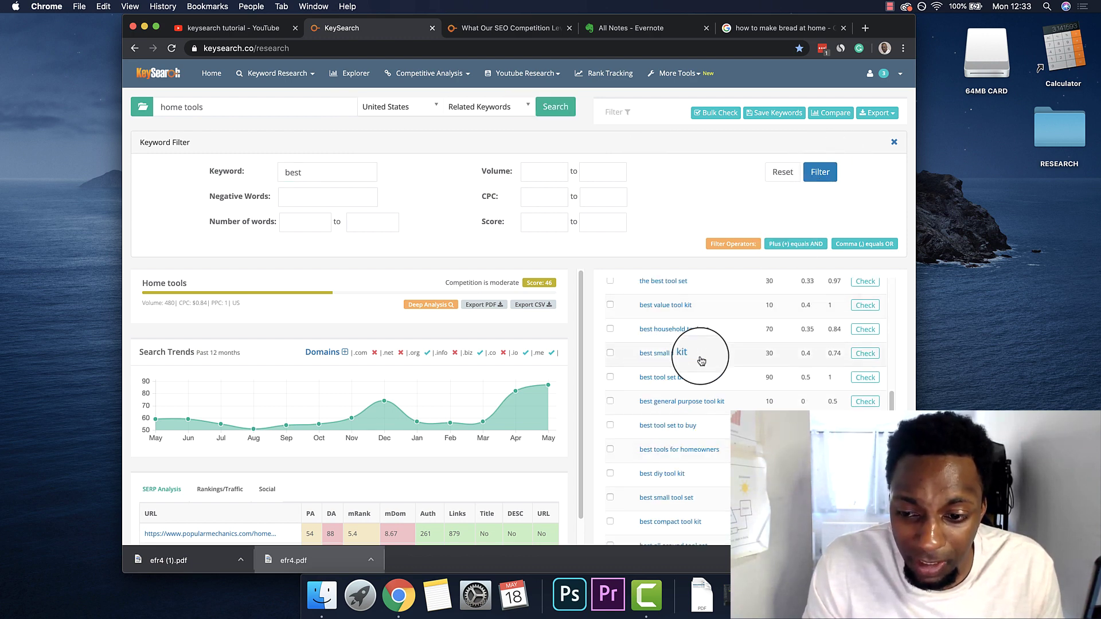
{"action": "scroll", "coordinate": [728, 457], "scroll_direction": "down", "scroll_amount": 3}
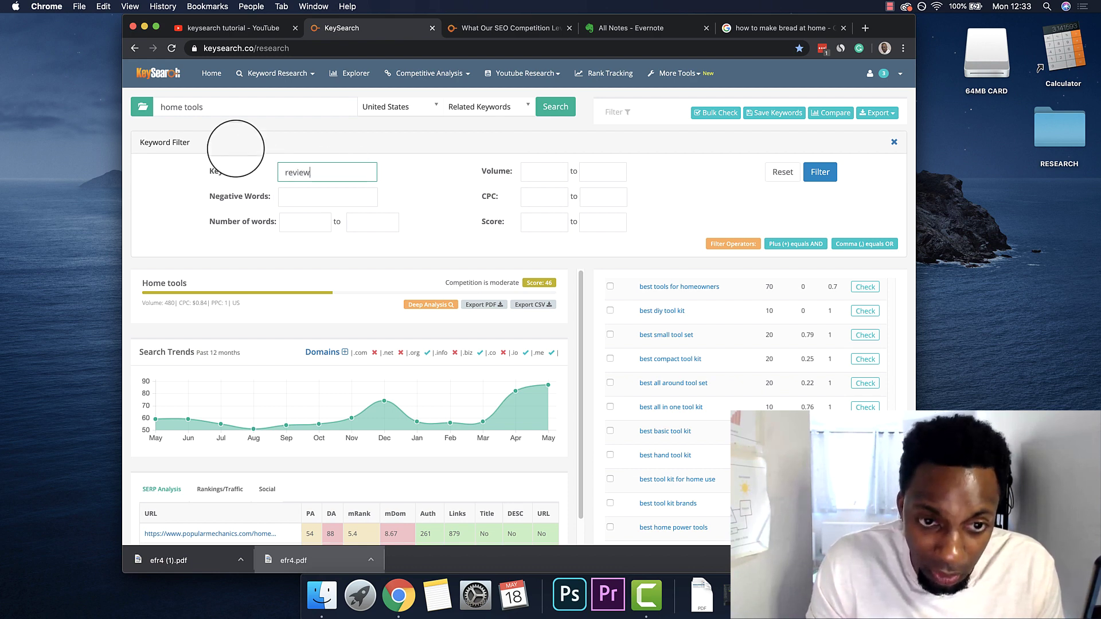
Try the keyword filter "review", and filter for "best" with a minimum of 4 words instead.
{"action": "type", "text": "review"}
{"action": "left_click", "coordinate": [819, 172]}
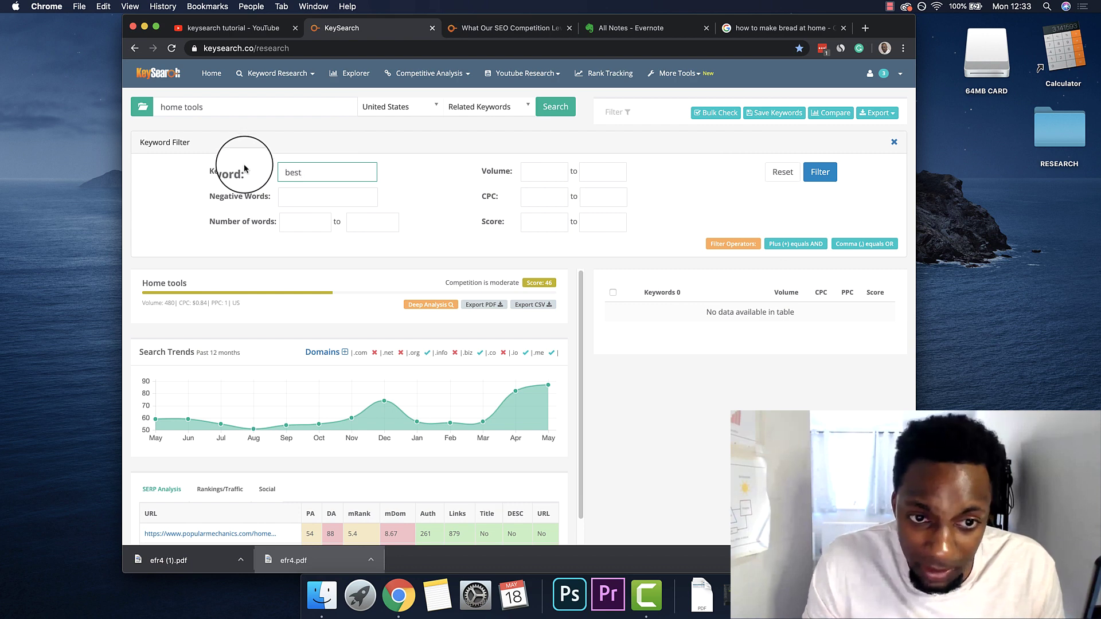
{"action": "left_click", "coordinate": [313, 229]}
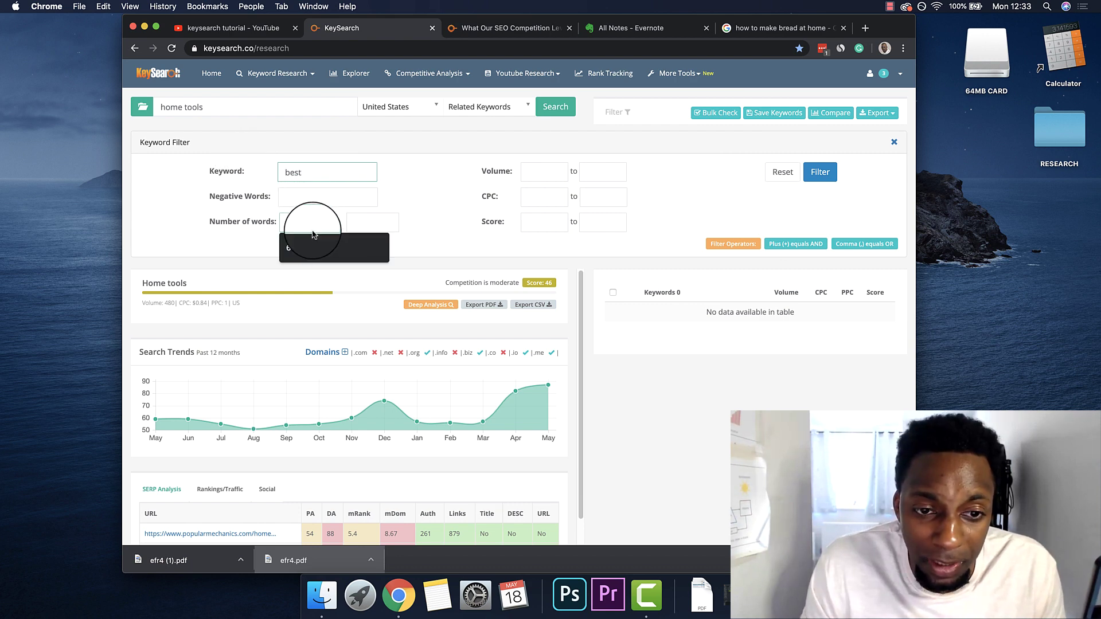
{"action": "type", "text": "4"}
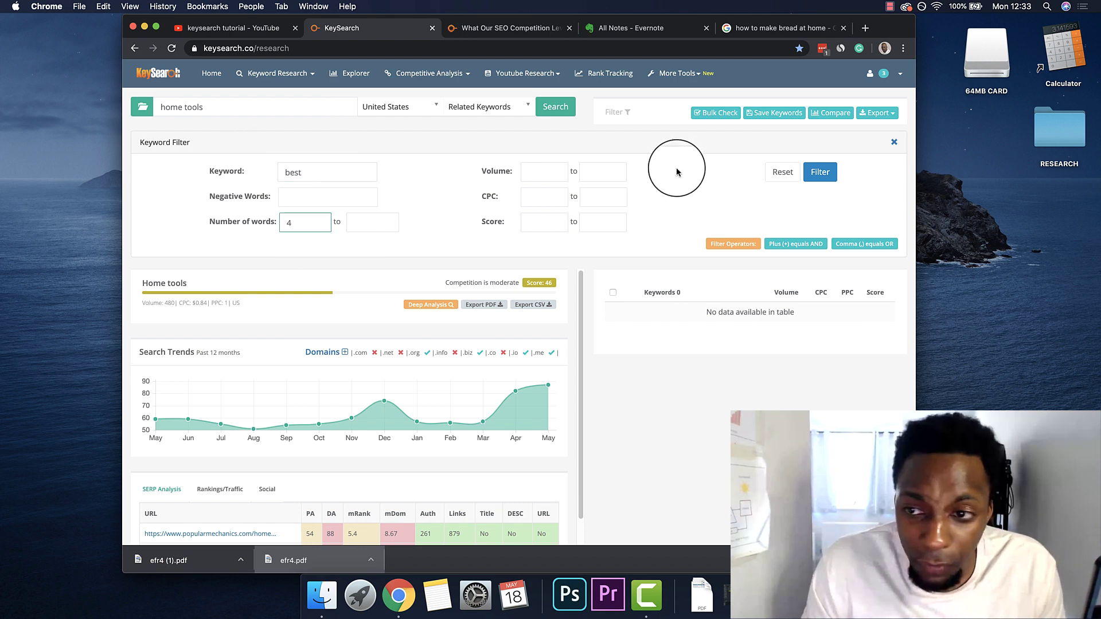
{"action": "left_click", "coordinate": [811, 172]}
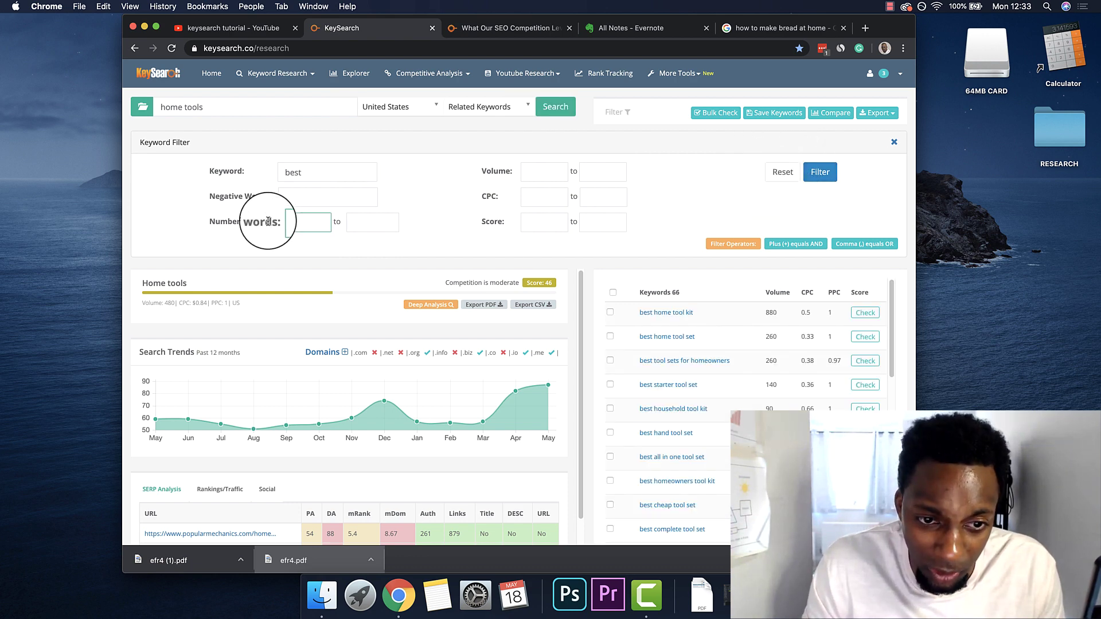
Narrow the "best" keywords to a minimum of 5 words and then 6 words, applying the filter each time.
{"action": "type", "text": "5"}
{"action": "triple_click", "coordinate": [821, 172]}
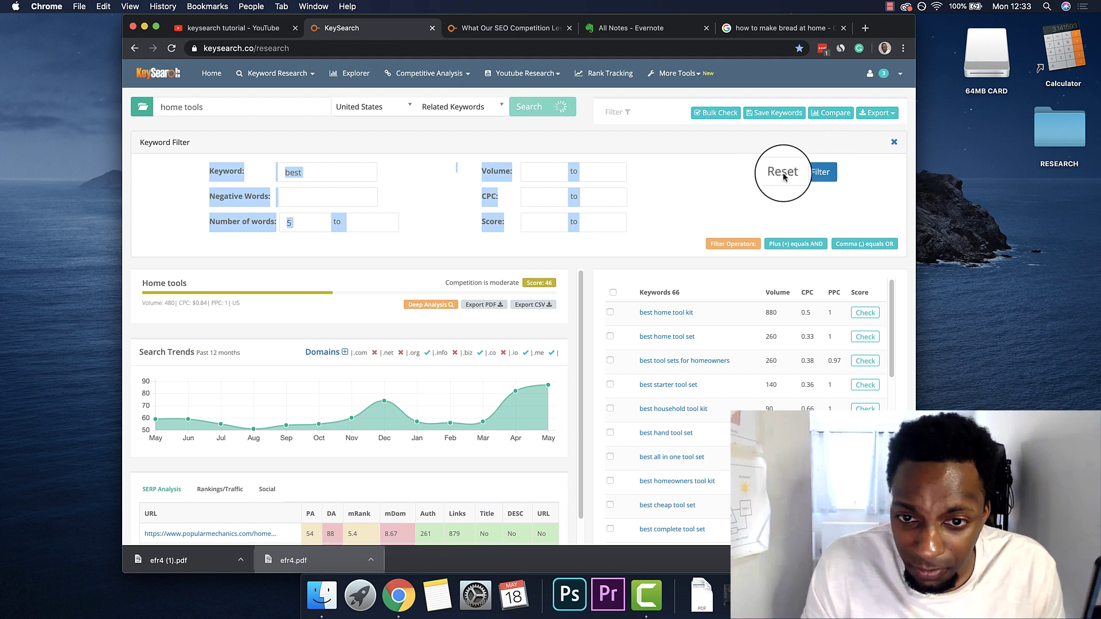
{"action": "left_click", "coordinate": [814, 175]}
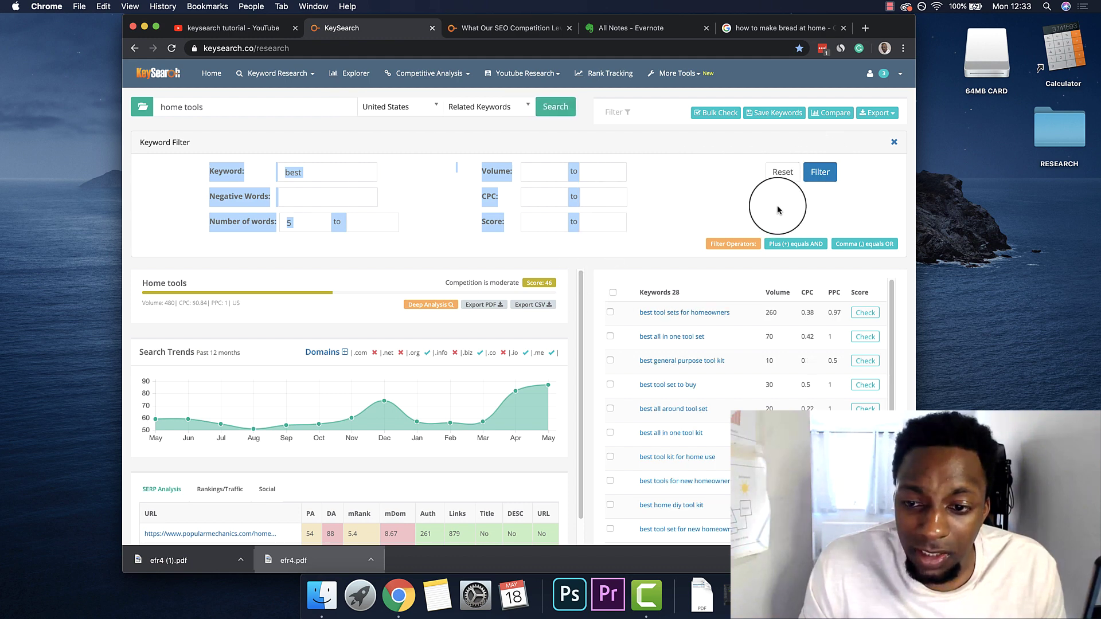
{"action": "left_click", "coordinate": [314, 225]}
{"action": "type", "text": "6"}
{"action": "left_click", "coordinate": [823, 172]}
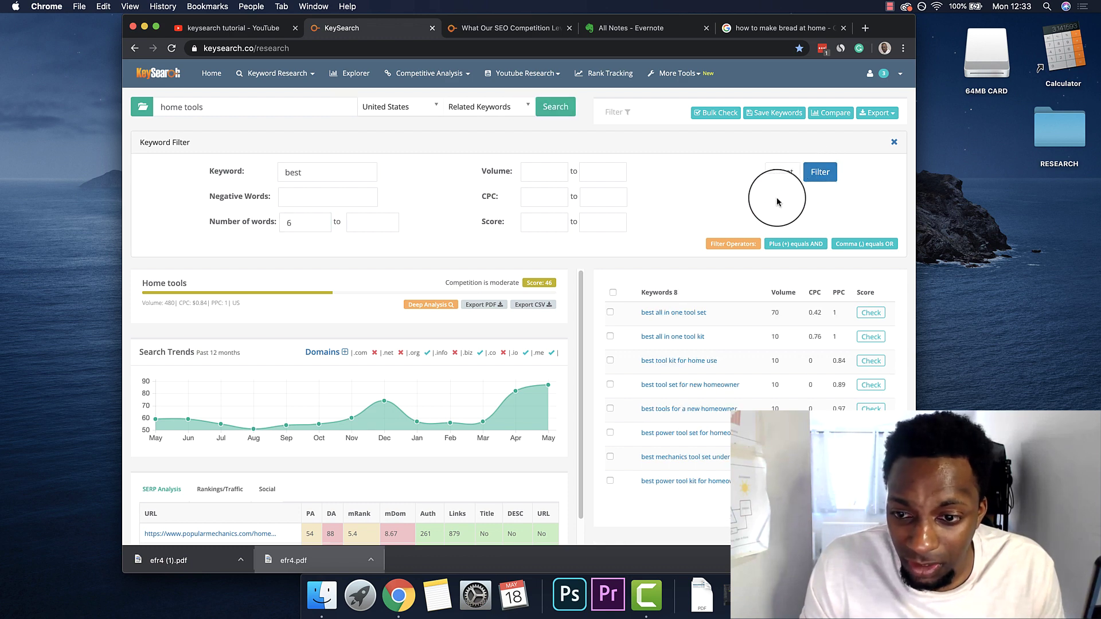
Check the competition scores of the filtered long-tail "best" tool keywords.
{"action": "left_click", "coordinate": [871, 385]}
{"action": "left_click", "coordinate": [871, 407]}
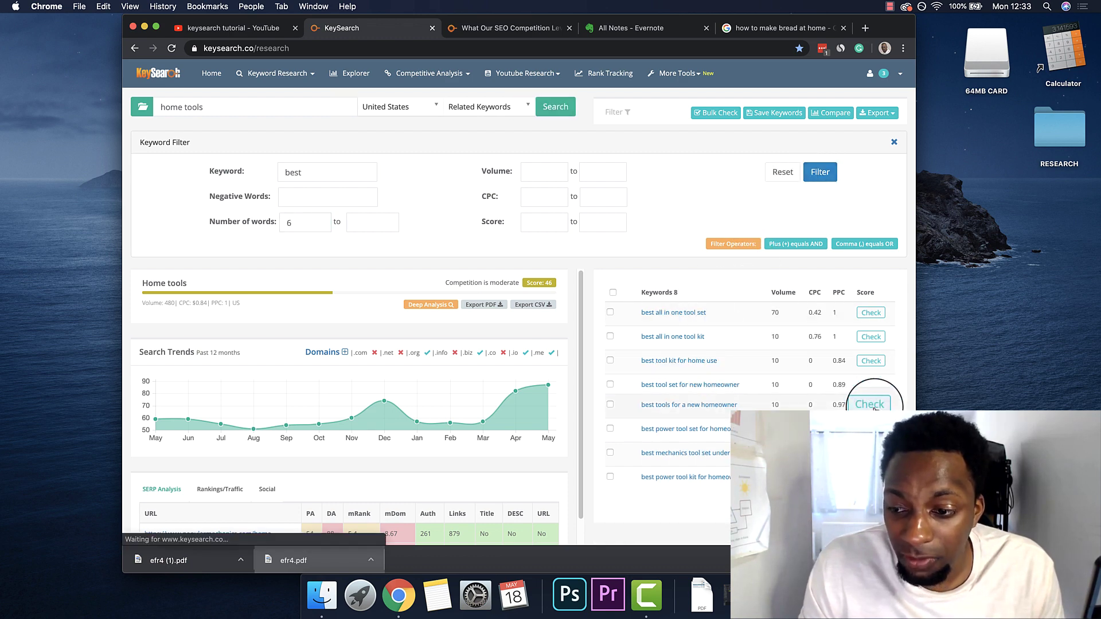
{"action": "left_click", "coordinate": [871, 427]}
{"action": "left_click", "coordinate": [870, 361]}
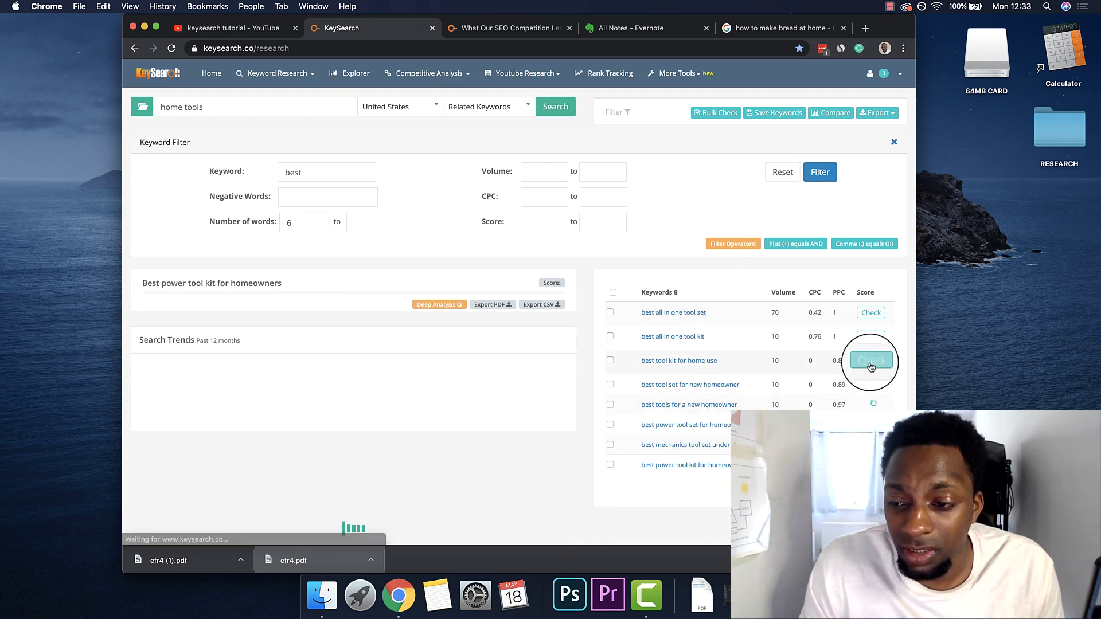
{"action": "left_click", "coordinate": [871, 333]}
{"action": "left_click", "coordinate": [863, 313]}
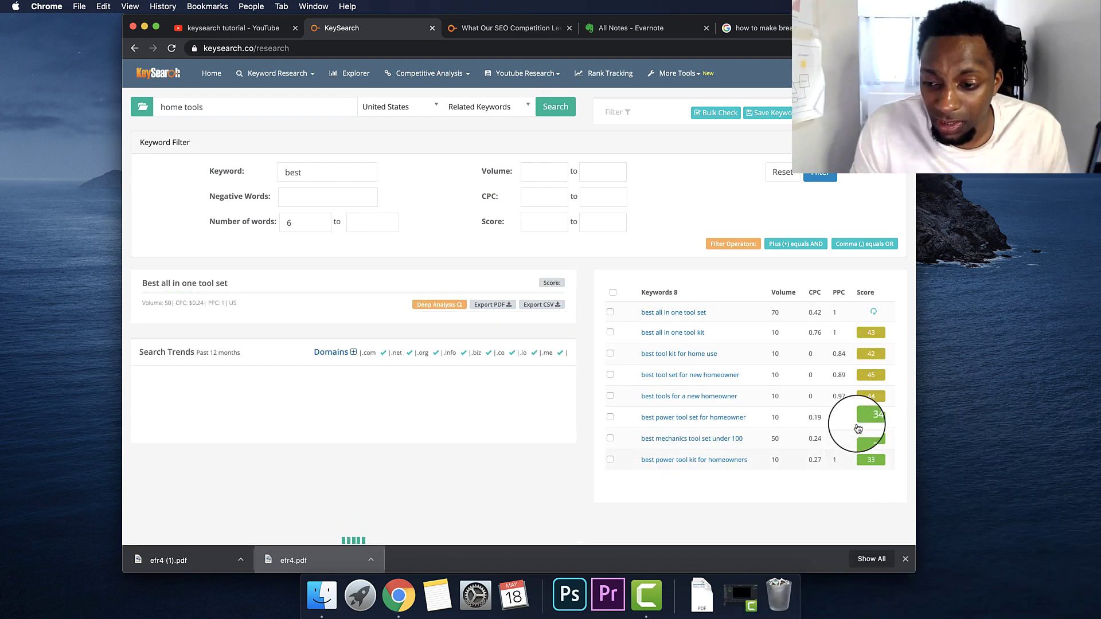
Review the search trends and SERP analysis for "best power tool set for homeowner" and "best power tool kit for homeowners".
{"action": "left_click", "coordinate": [730, 423]}
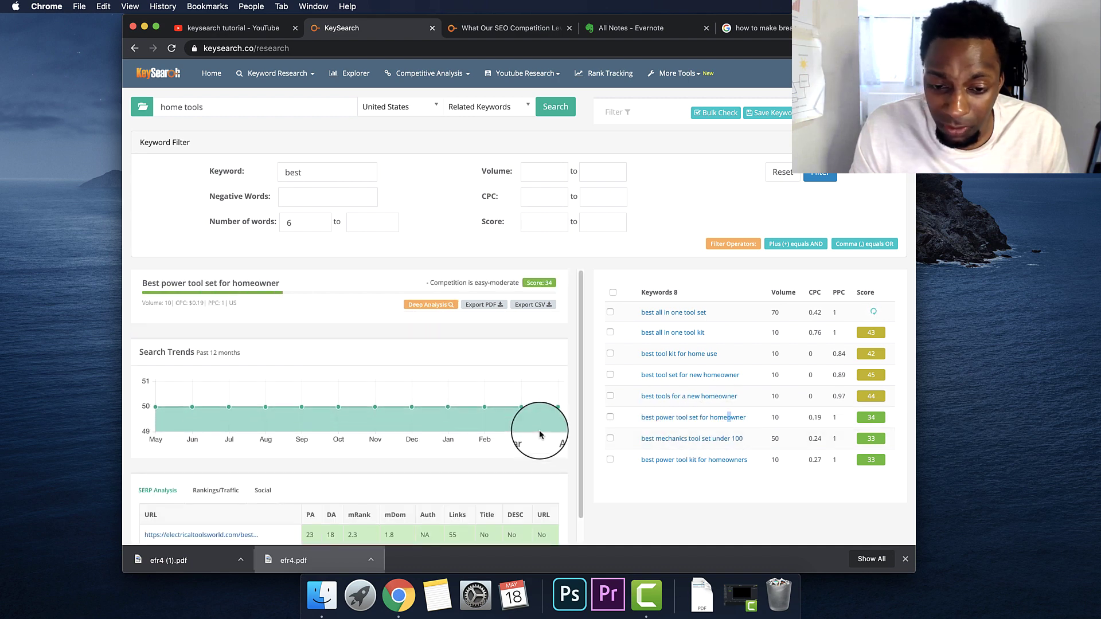
{"action": "scroll", "coordinate": [499, 470], "scroll_direction": "down", "scroll_amount": 5}
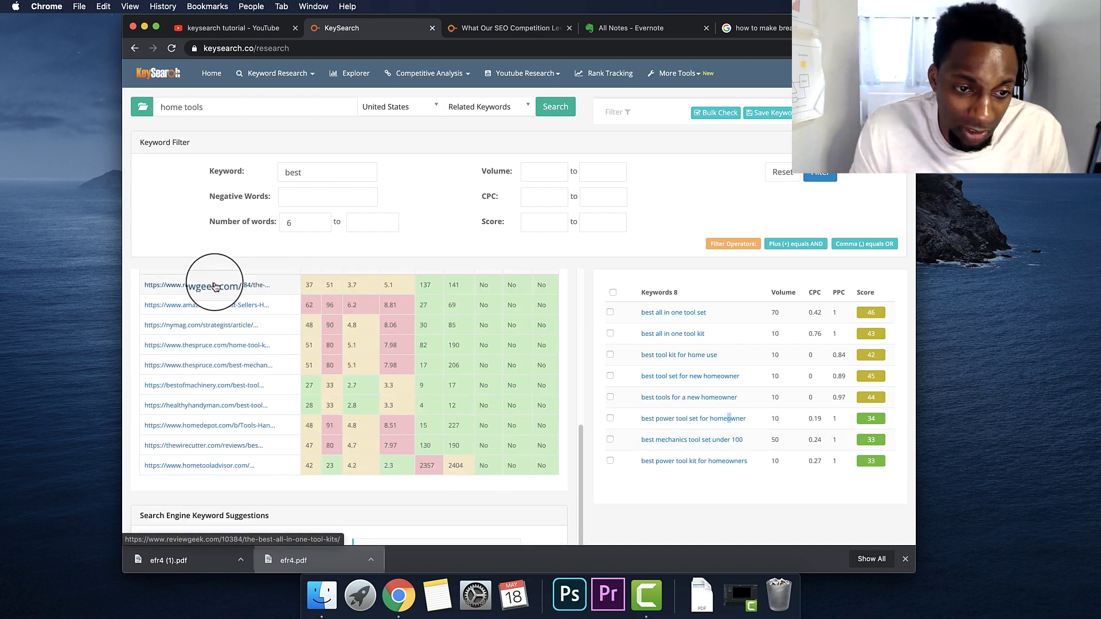
{"action": "left_click", "coordinate": [724, 462]}
{"action": "scroll", "coordinate": [373, 379], "scroll_direction": "down", "scroll_amount": 5}
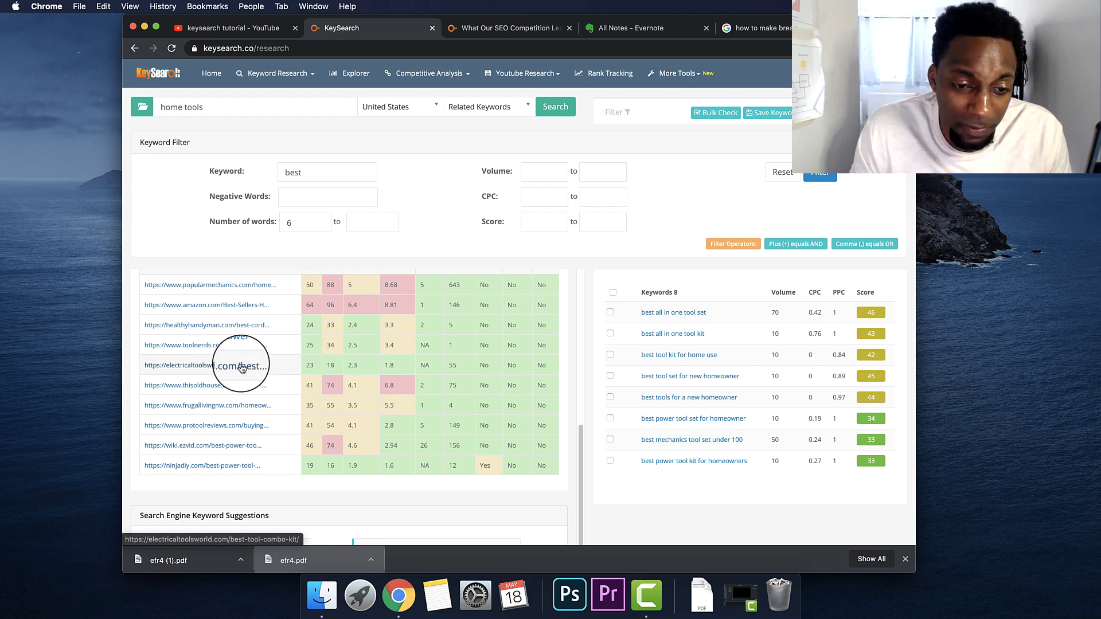
{"action": "scroll", "coordinate": [235, 368], "scroll_direction": "up", "scroll_amount": 5}
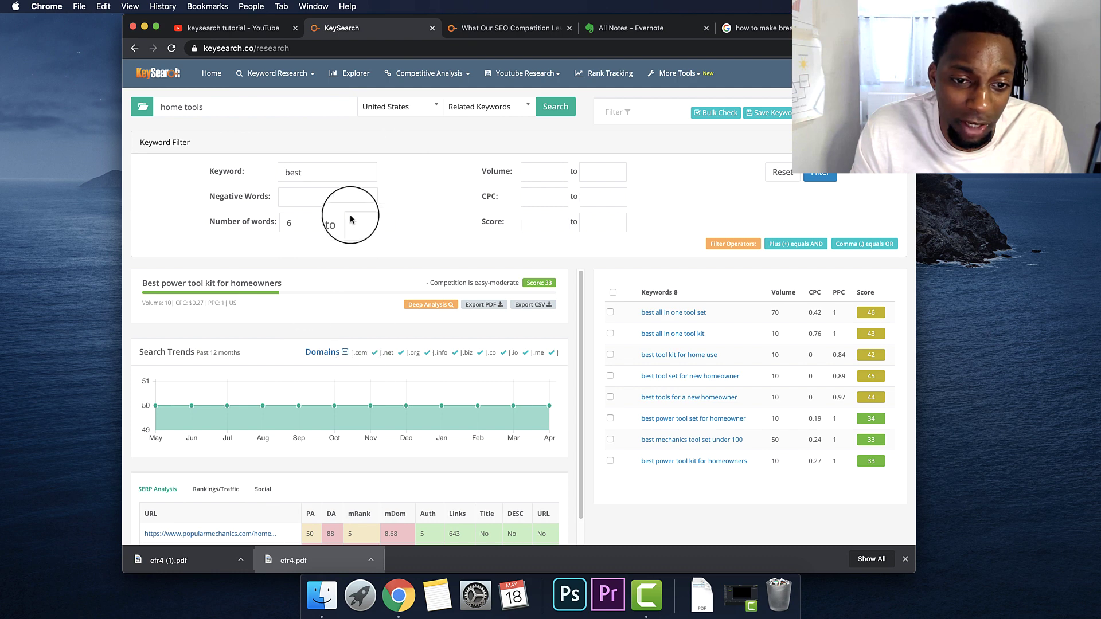
{"action": "scroll", "coordinate": [368, 406], "scroll_direction": "down", "scroll_amount": 5}
{"action": "scroll", "coordinate": [368, 406], "scroll_direction": "up", "scroll_amount": 5}
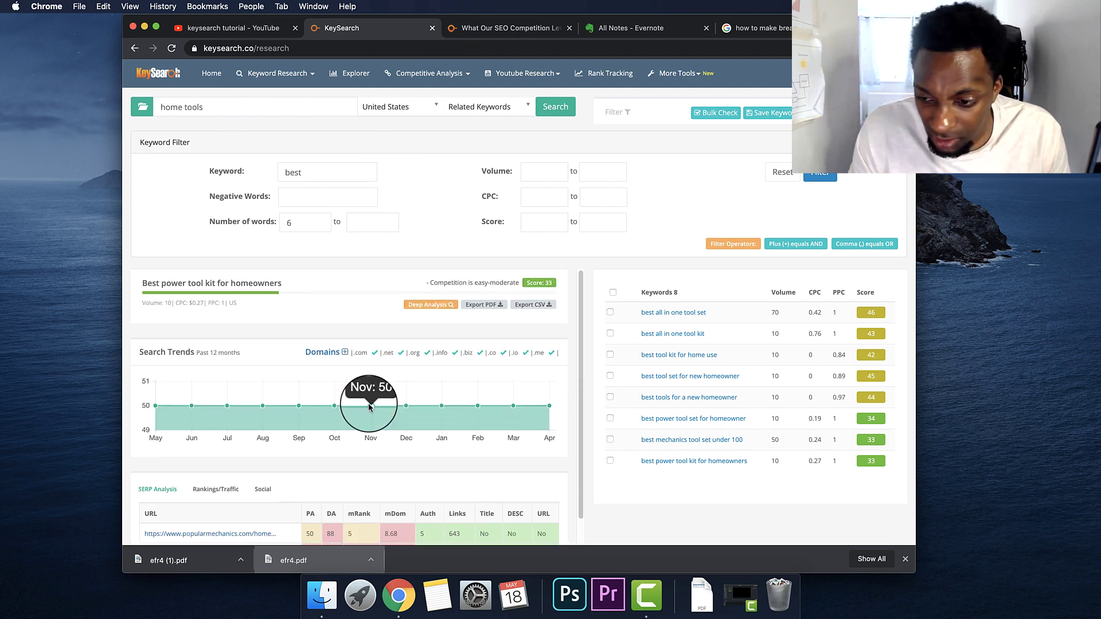
Open the electricaltoolsworld.com SERP result in a separate tab to get its address, and close that tab.
{"action": "scroll", "coordinate": [402, 404], "scroll_direction": "down", "scroll_amount": 5}
{"action": "right_click", "coordinate": [251, 372]}
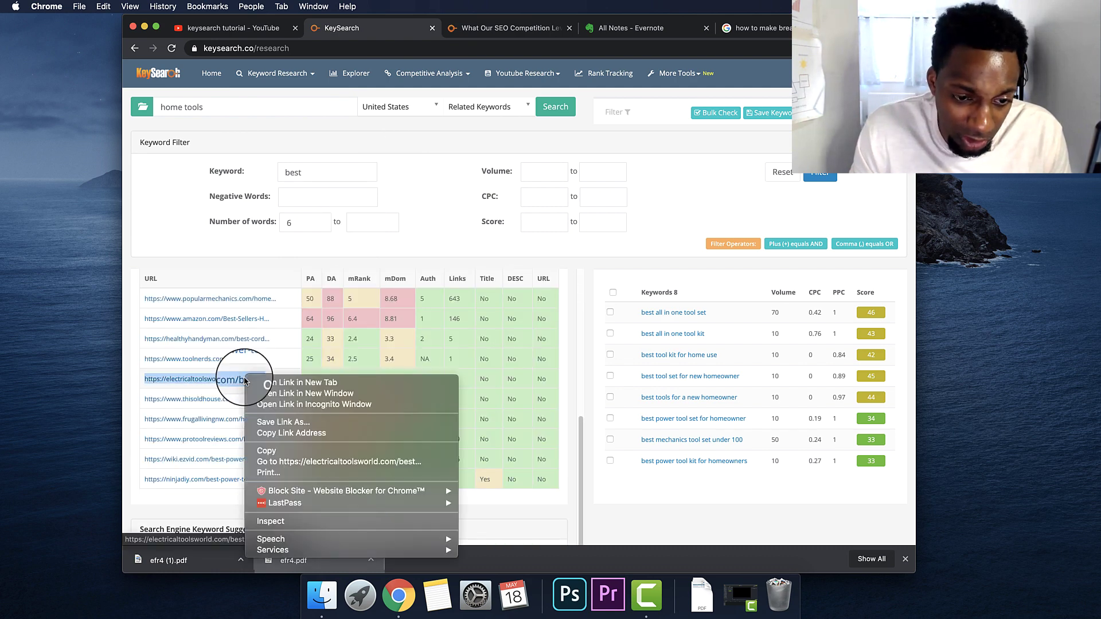
{"action": "left_click", "coordinate": [271, 386]}
{"action": "left_click", "coordinate": [487, 28]}
{"action": "left_click", "coordinate": [507, 29]}
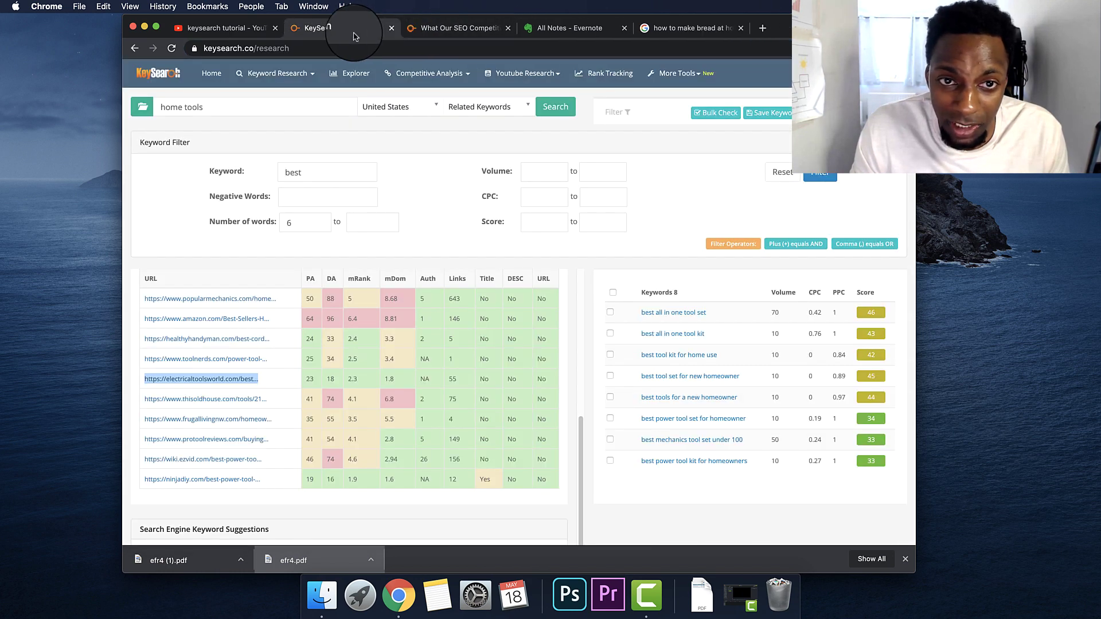
Open the Organic Keywords tool in a separate tab and search it for the electricaltoolsworld.com/best-tool-combo-kit address across the entire domain.
{"action": "mouse_move", "coordinate": [427, 72]}
{"action": "right_click", "coordinate": [414, 152]}
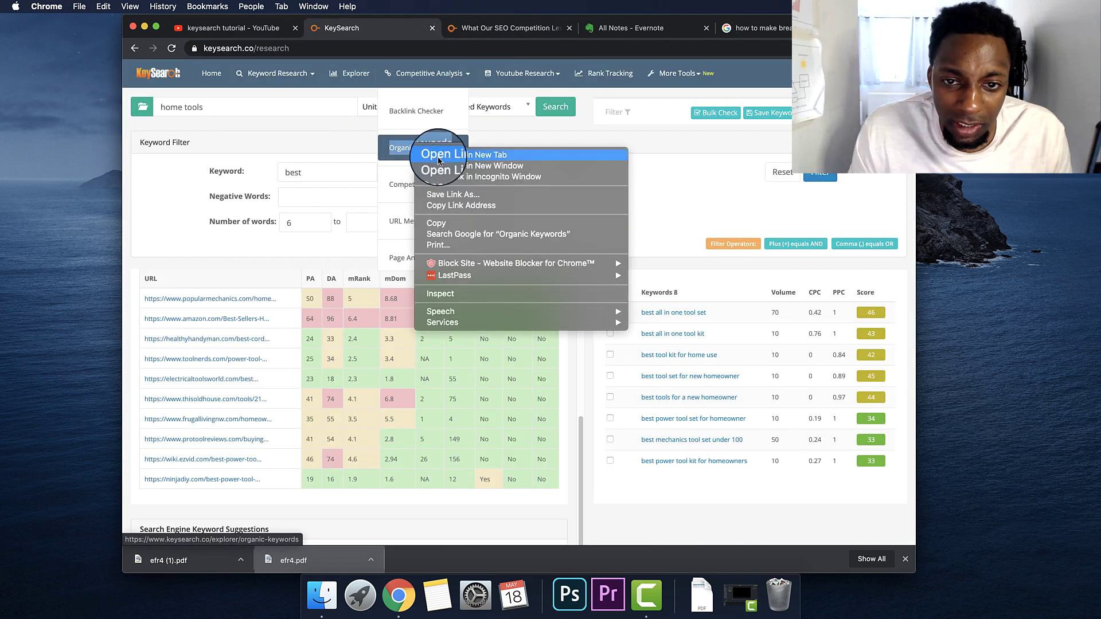
{"action": "left_click", "coordinate": [431, 154]}
{"action": "left_click", "coordinate": [448, 27]}
{"action": "left_click", "coordinate": [462, 109]}
{"action": "left_click", "coordinate": [491, 109]}
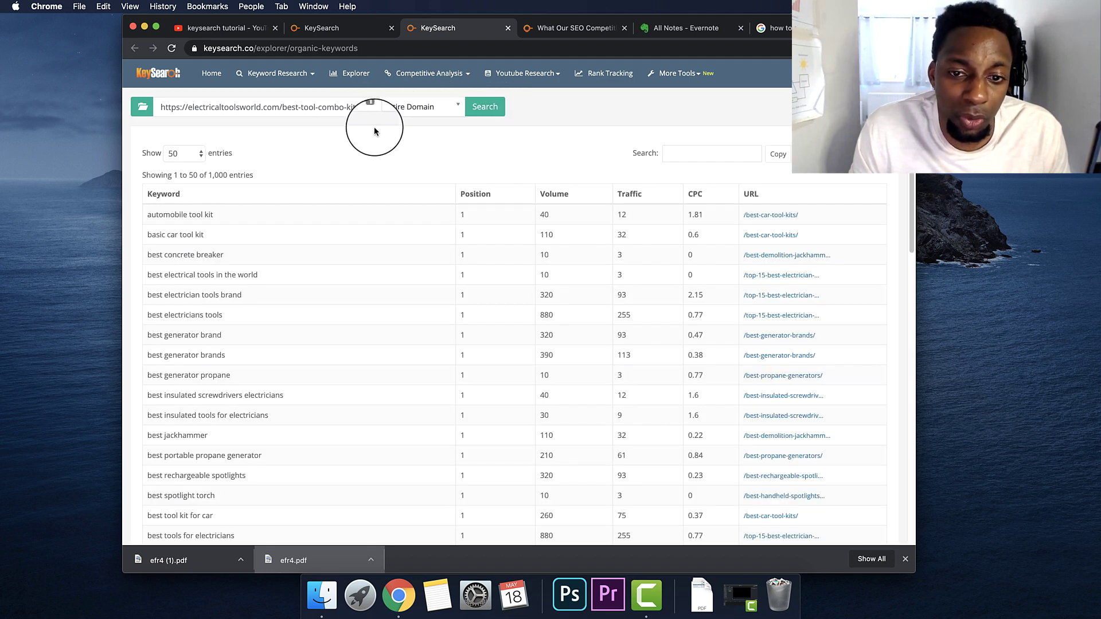
Review the organic keyword results for the electricaltoolsworld.com domain, and close their tab.
{"action": "left_click_drag", "start_coordinate": [172, 216], "coordinate": [245, 275]}
{"action": "left_click", "coordinate": [218, 309]}
{"action": "left_click_drag", "start_coordinate": [210, 328], "coordinate": [301, 371]}
{"action": "scroll", "coordinate": [302, 369], "scroll_direction": "down", "scroll_amount": 7}
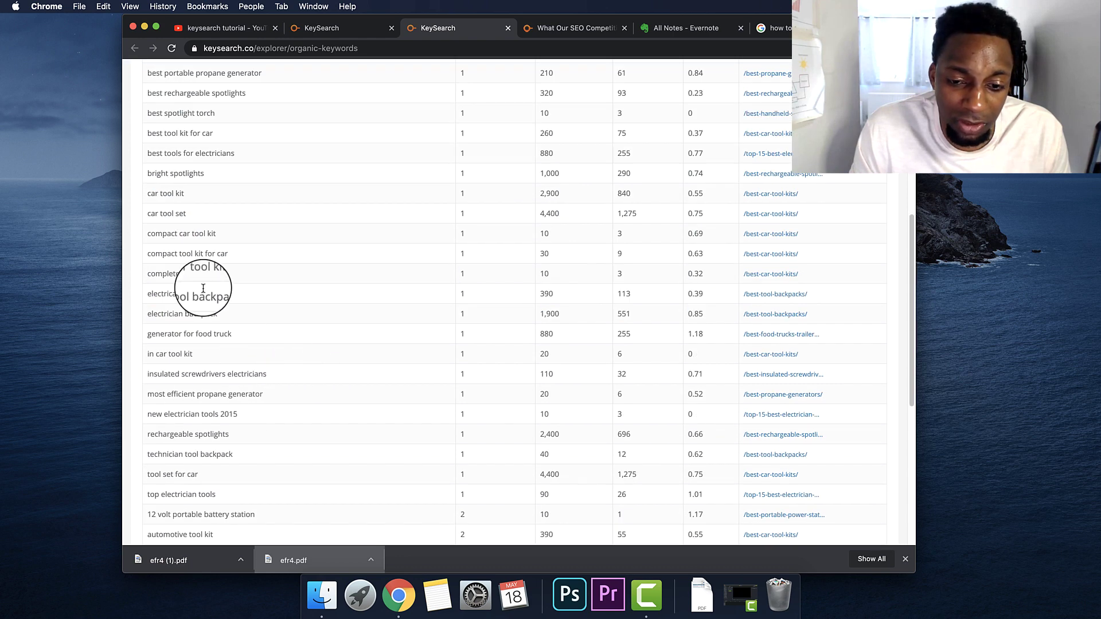
{"action": "scroll", "coordinate": [275, 373], "scroll_direction": "down", "scroll_amount": 6}
{"action": "left_click_drag", "start_coordinate": [204, 349], "coordinate": [302, 485]}
{"action": "left_click", "coordinate": [164, 423]}
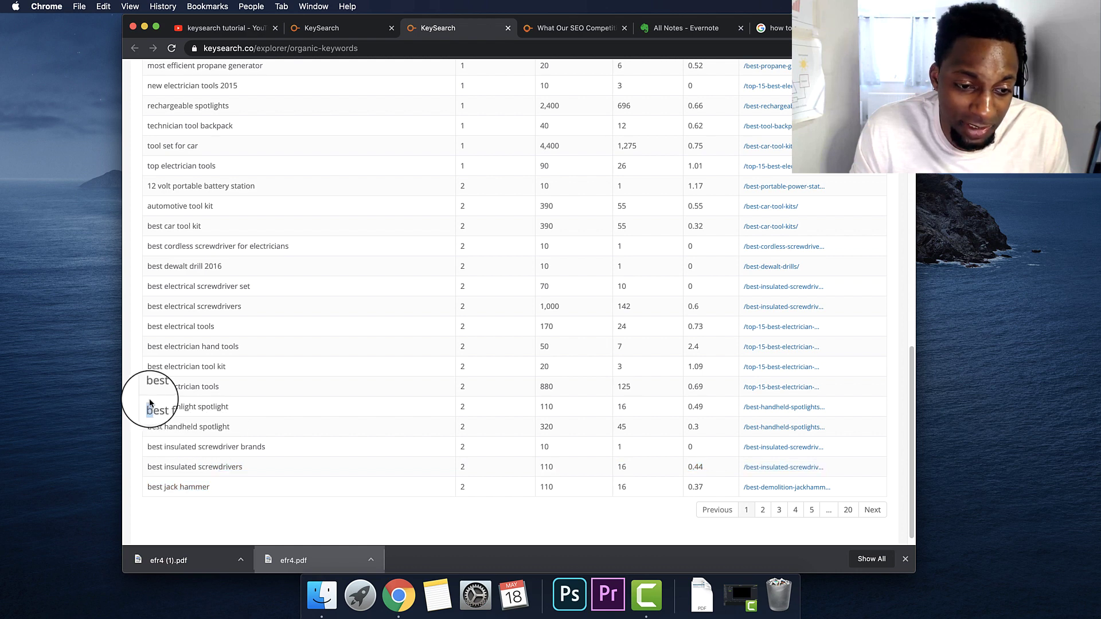
{"action": "left_click_drag", "start_coordinate": [149, 398], "coordinate": [202, 352]}
{"action": "left_click", "coordinate": [270, 324]}
{"action": "left_click_drag", "start_coordinate": [256, 292], "coordinate": [295, 239]}
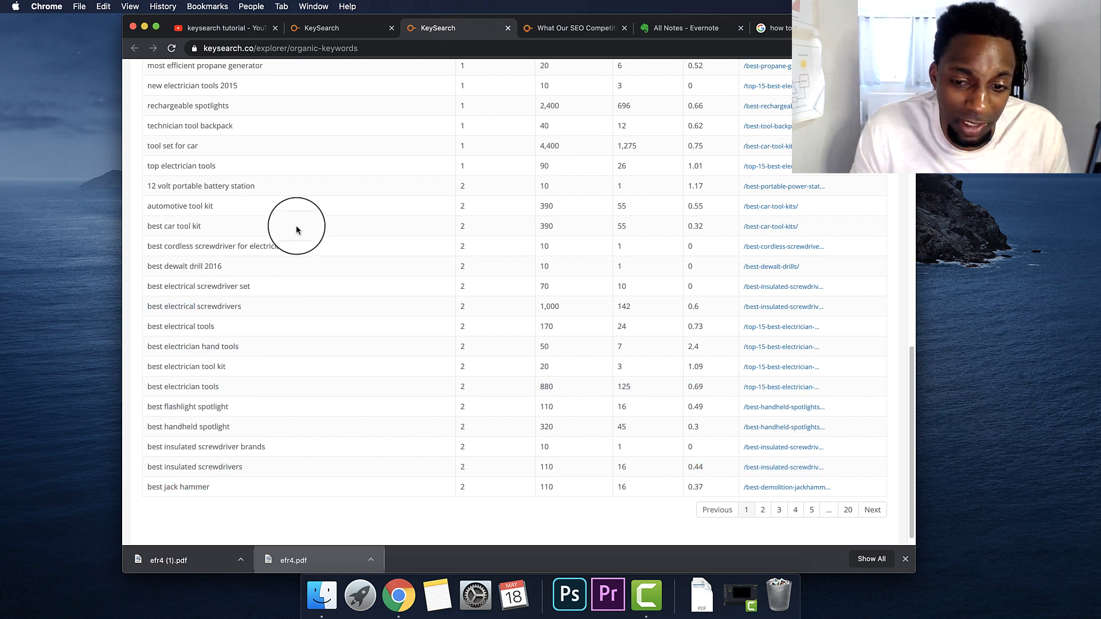
{"action": "left_click", "coordinate": [295, 239]}
{"action": "scroll", "coordinate": [376, 340], "scroll_direction": "up", "scroll_amount": 8}
{"action": "scroll", "coordinate": [375, 340], "scroll_direction": "up", "scroll_amount": 5}
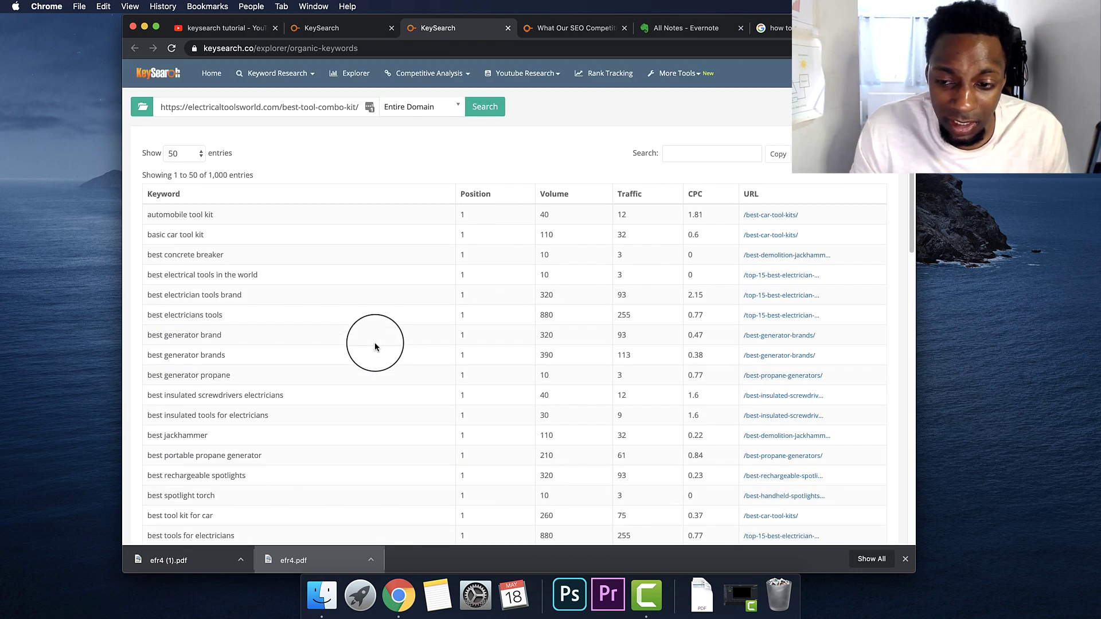
{"action": "left_click", "coordinate": [507, 27]}
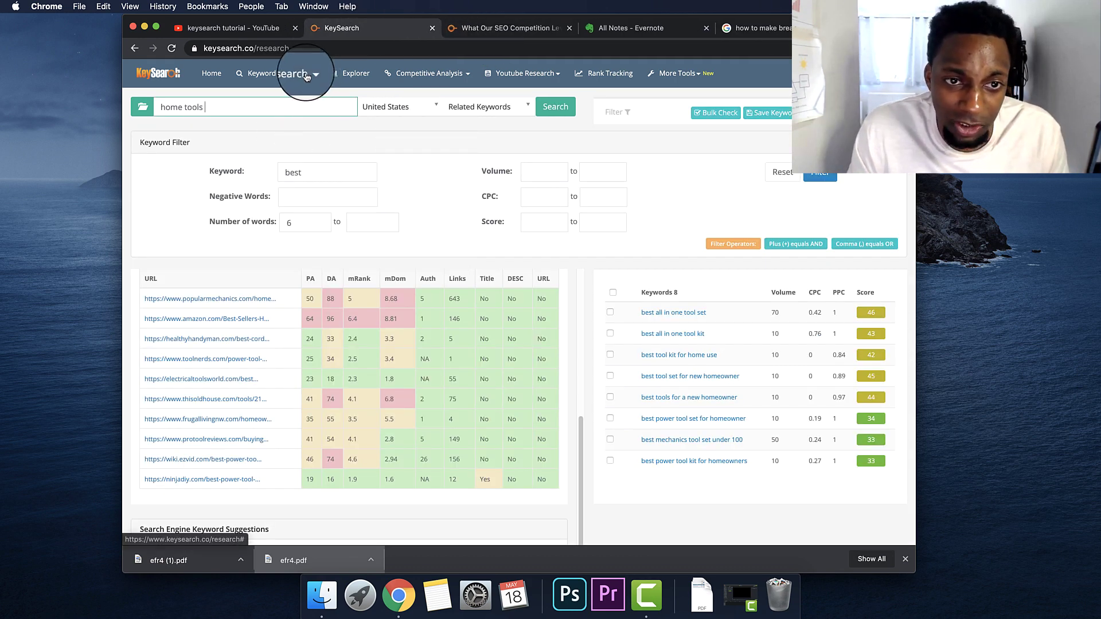
Run a Quick Difficulty check on "best kayak for dogs" and review its score, search trends and SERP analysis.
{"action": "mouse_move", "coordinate": [298, 75]}
{"action": "left_click", "coordinate": [280, 156]}
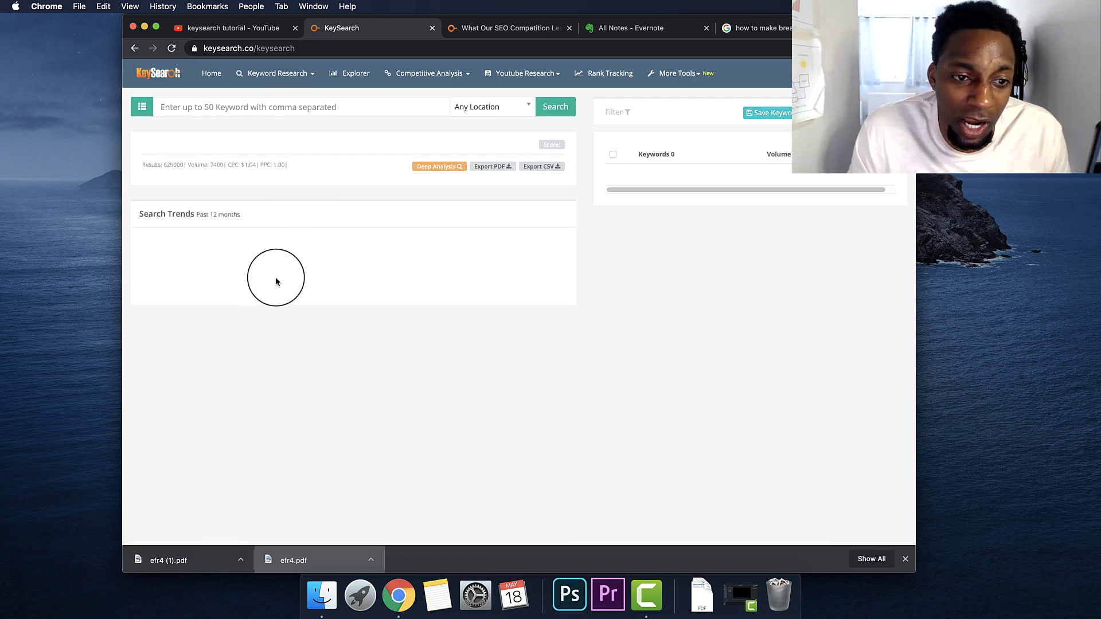
{"action": "left_click", "coordinate": [315, 105]}
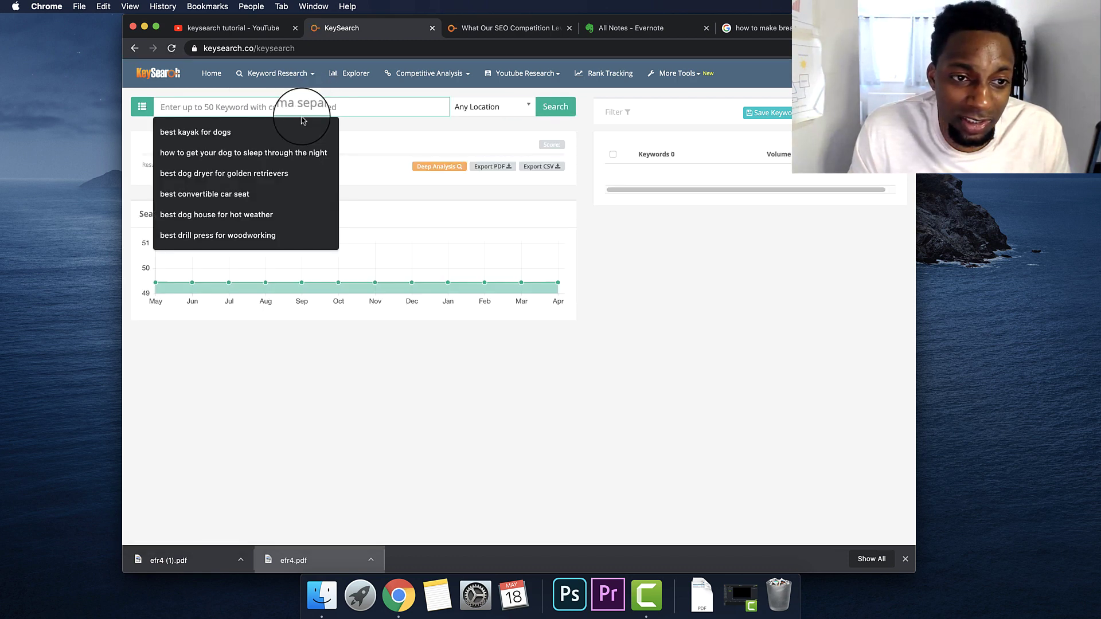
{"action": "key", "text": "Down"}
{"action": "key", "text": "Return"}
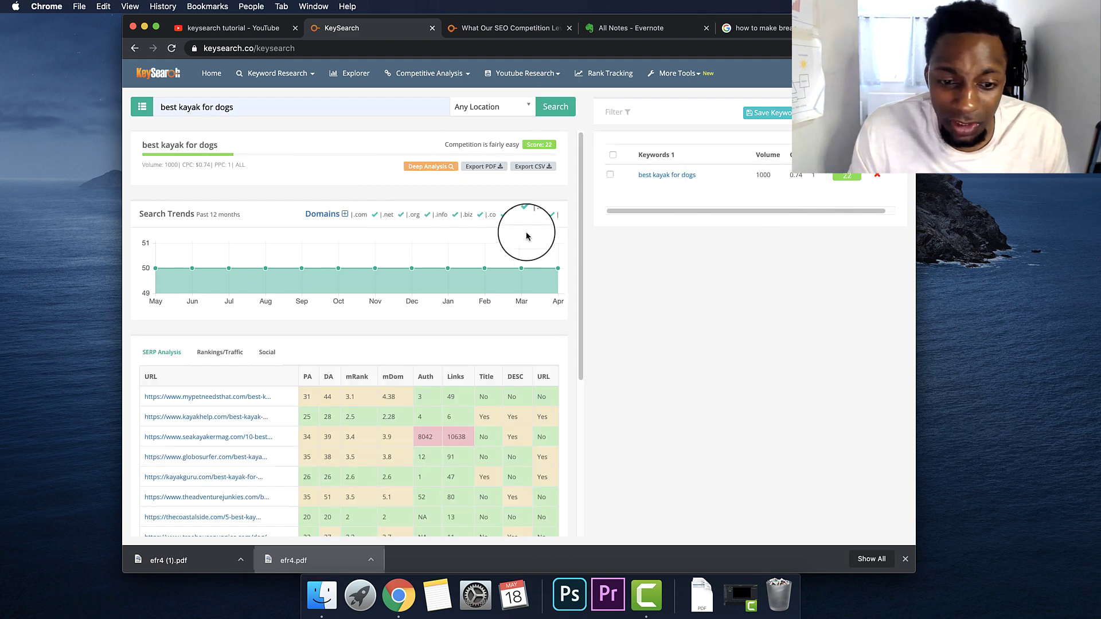
{"action": "scroll", "coordinate": [458, 337], "scroll_direction": "down", "scroll_amount": 3}
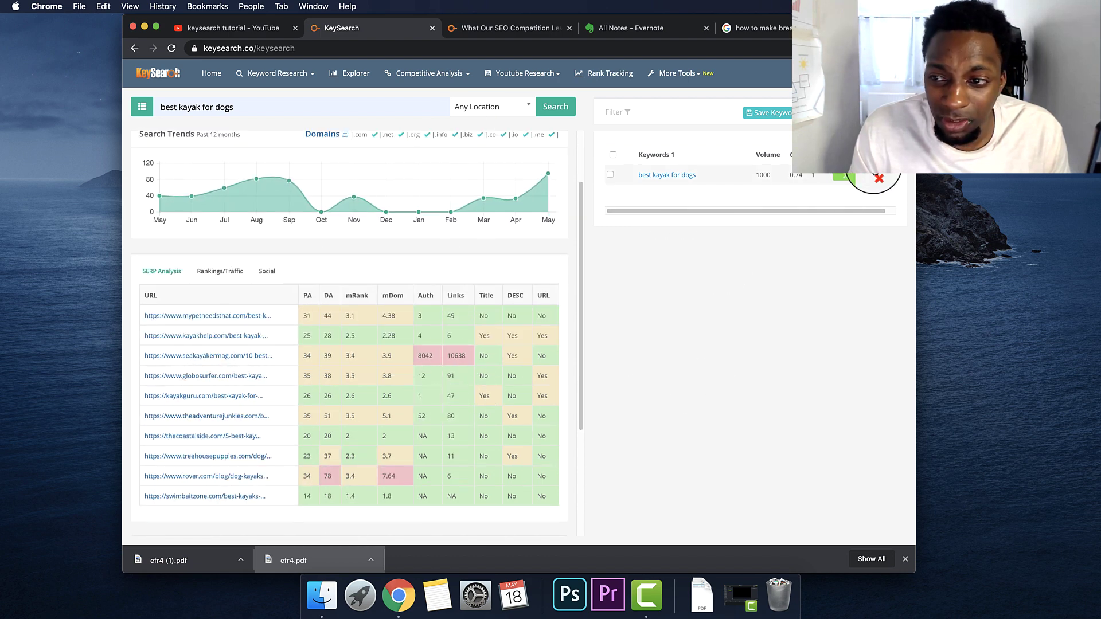
{"action": "mouse_move", "coordinate": [873, 175]}
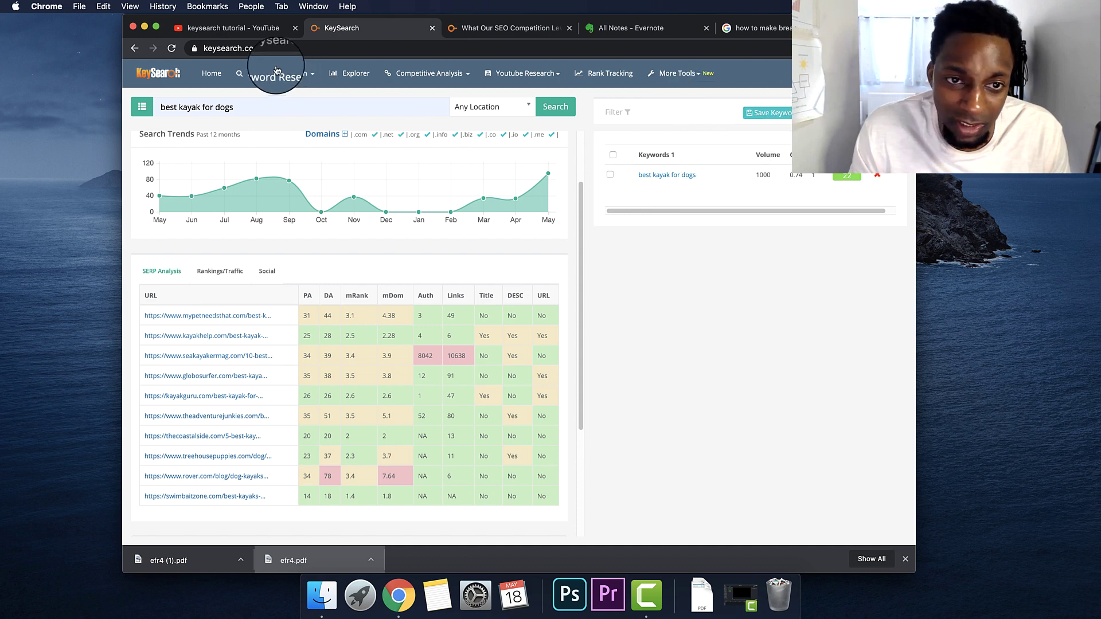
Open the saved keyword lists and review "SLEE TRAINING A BABY" and "Dog Mixes High traffic low comp words".
{"action": "mouse_move", "coordinate": [276, 71]}
{"action": "left_click", "coordinate": [287, 97]}
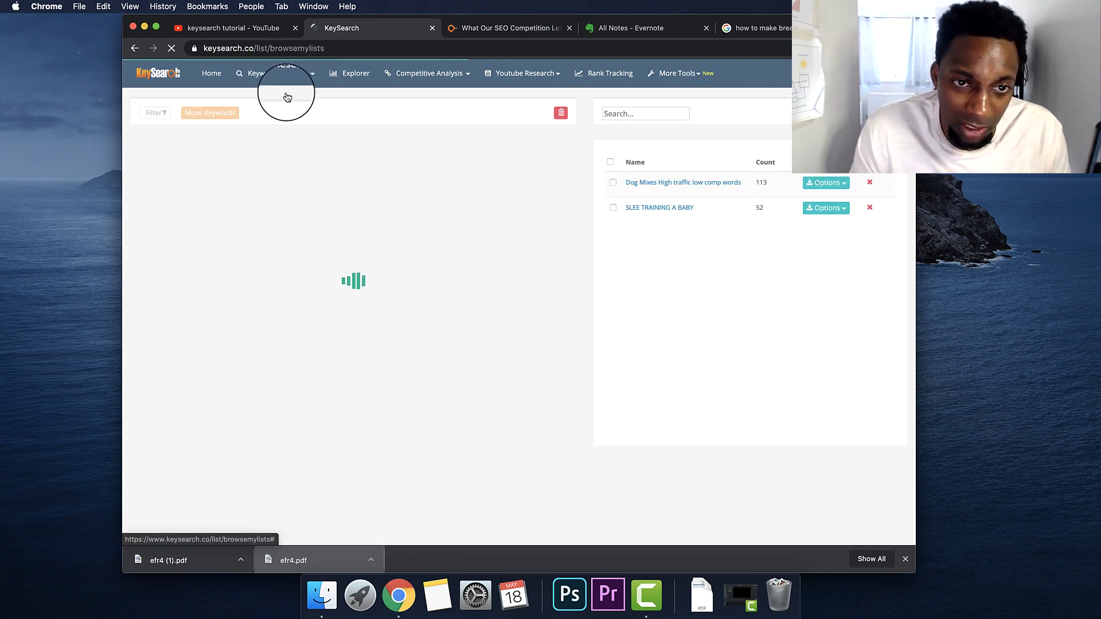
{"action": "left_click", "coordinate": [724, 209]}
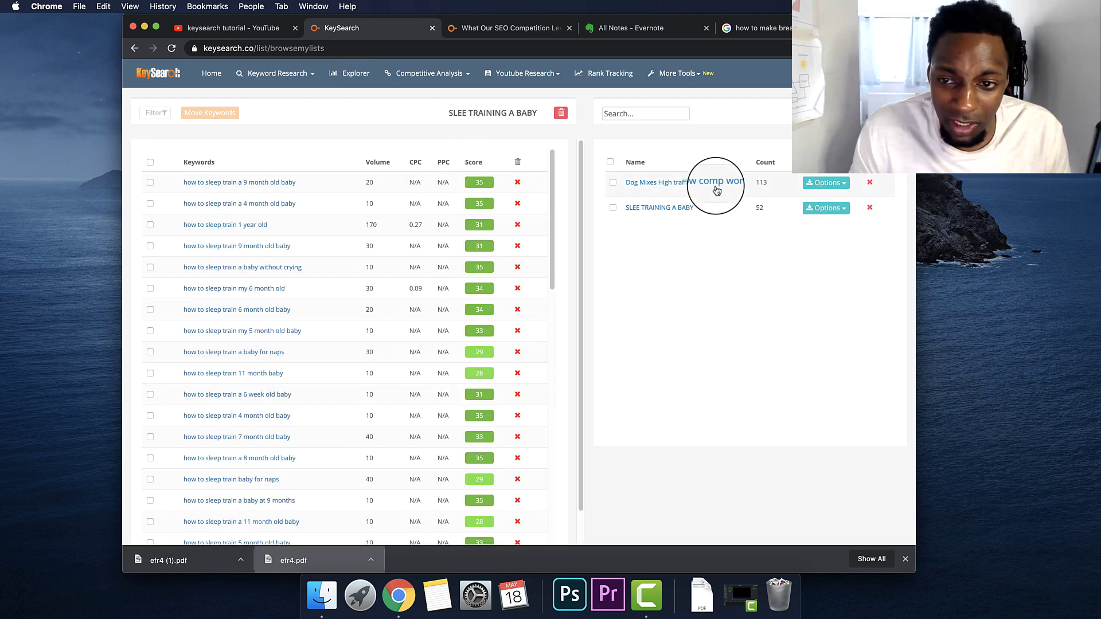
{"action": "left_click", "coordinate": [716, 187]}
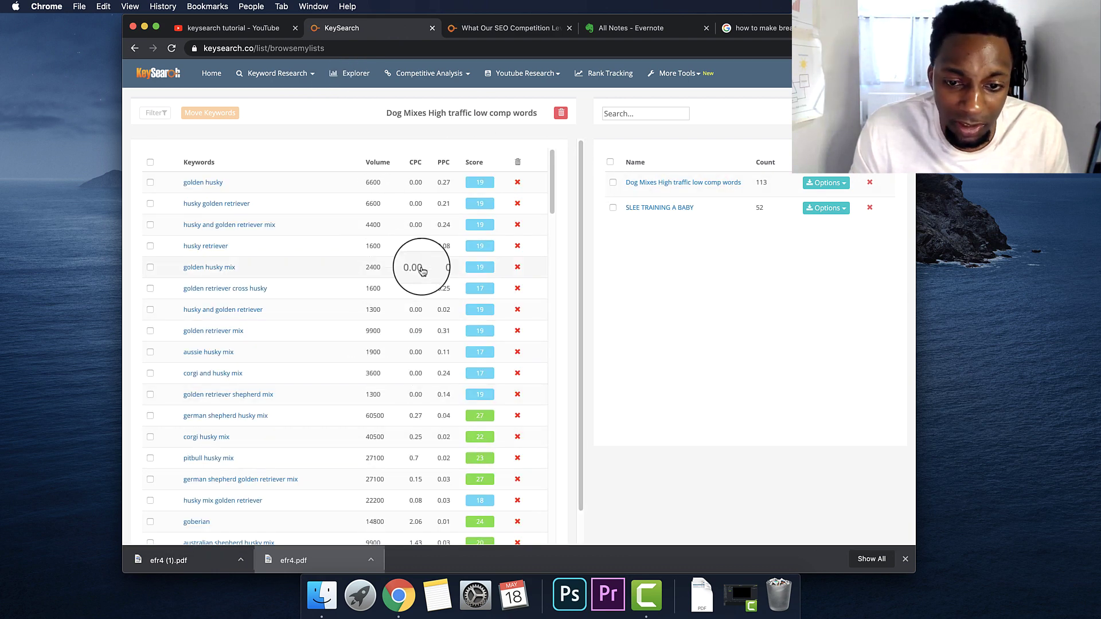
{"action": "scroll", "coordinate": [422, 271], "scroll_direction": "down", "scroll_amount": 15}
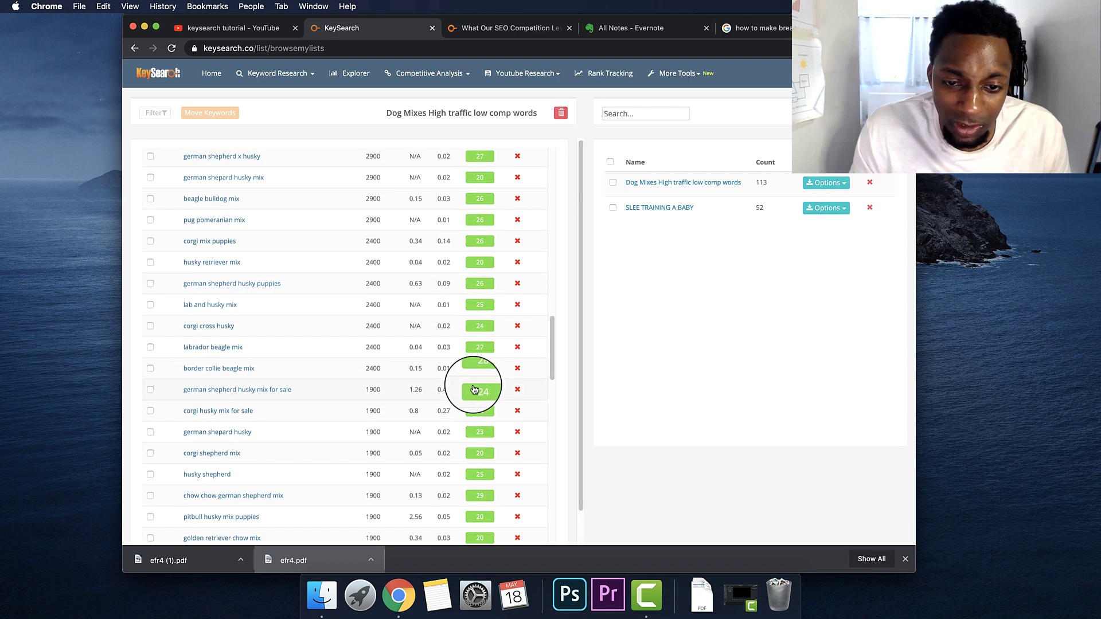
{"action": "scroll", "coordinate": [474, 390], "scroll_direction": "up", "scroll_amount": 15}
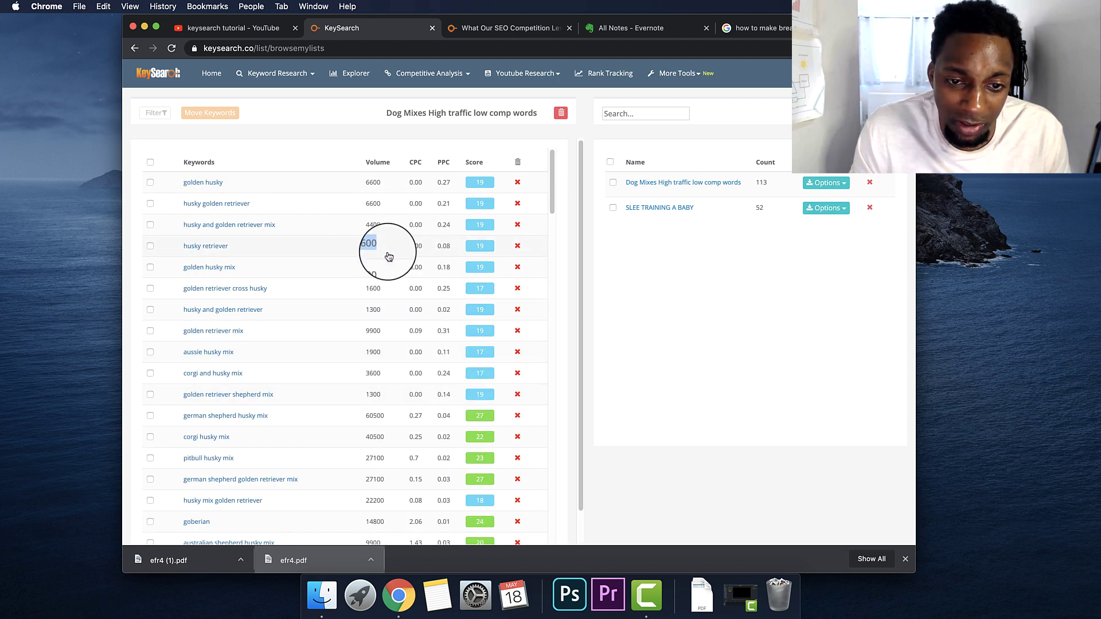
{"action": "double_click", "coordinate": [408, 272]}
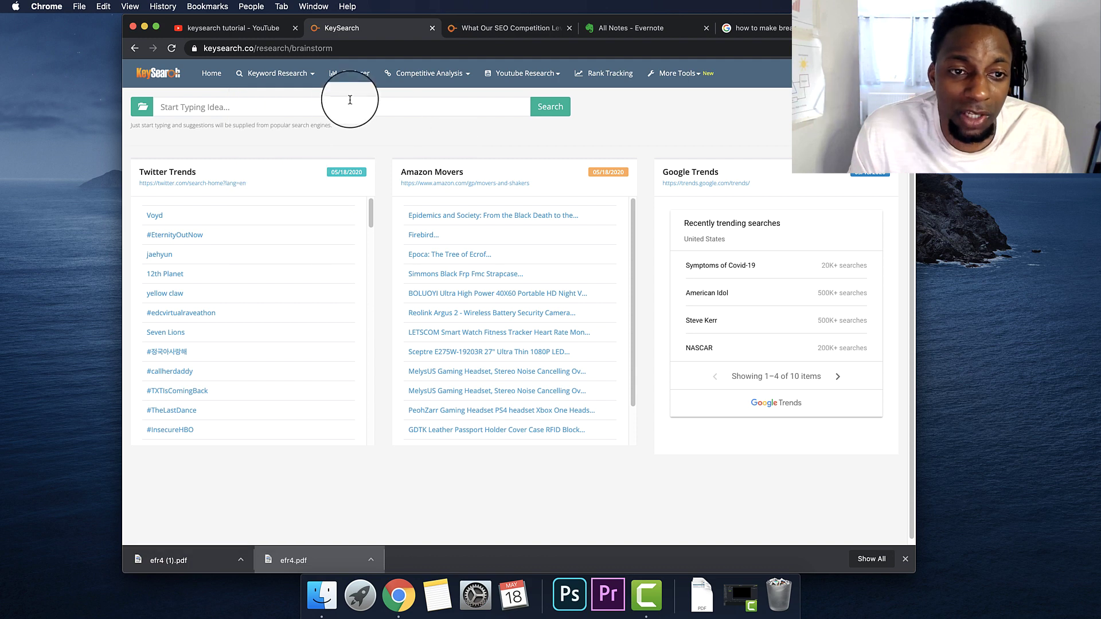
Get Brainstorm suggestions for "tools" and look through them and the Twitter, Amazon and Google trend lists.
{"action": "left_click", "coordinate": [348, 101]}
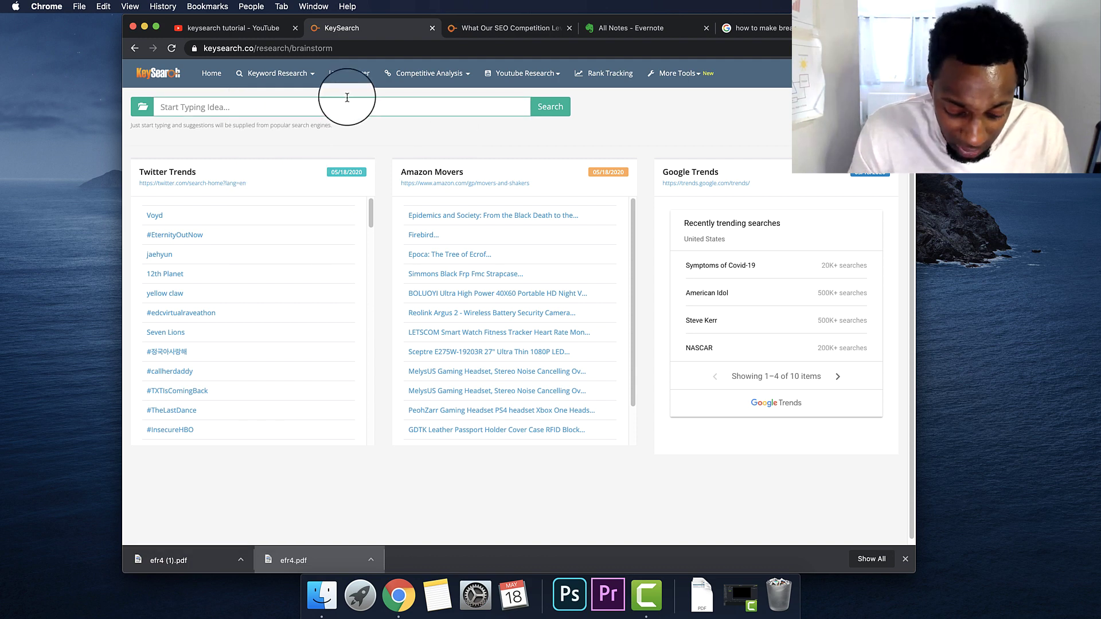
{"action": "type", "text": "tools"}
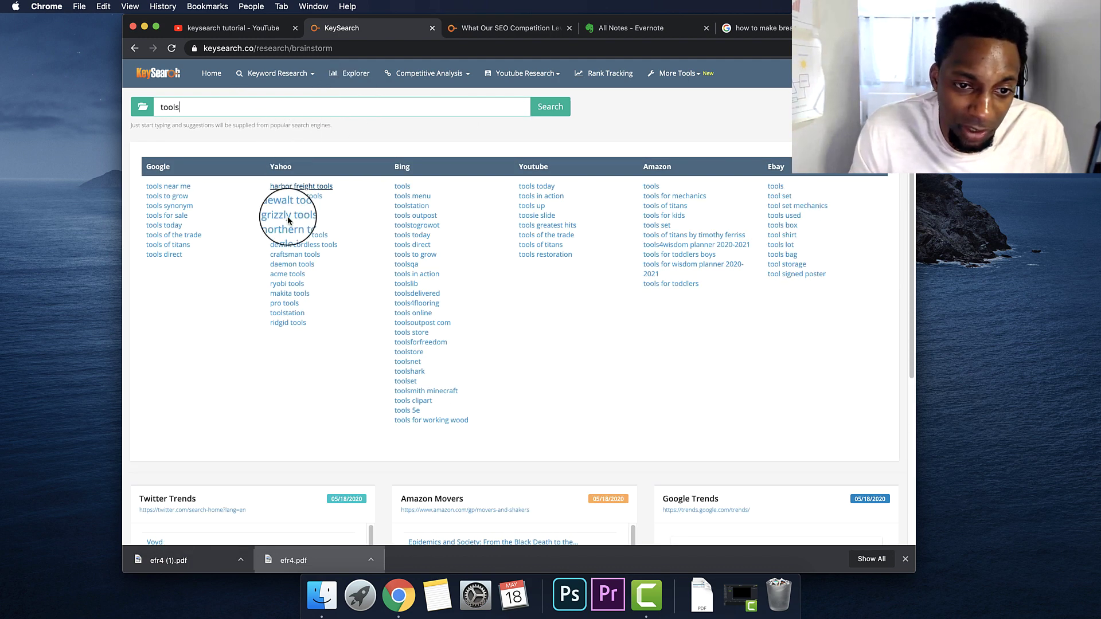
{"action": "scroll", "coordinate": [467, 307], "scroll_direction": "down", "scroll_amount": 5}
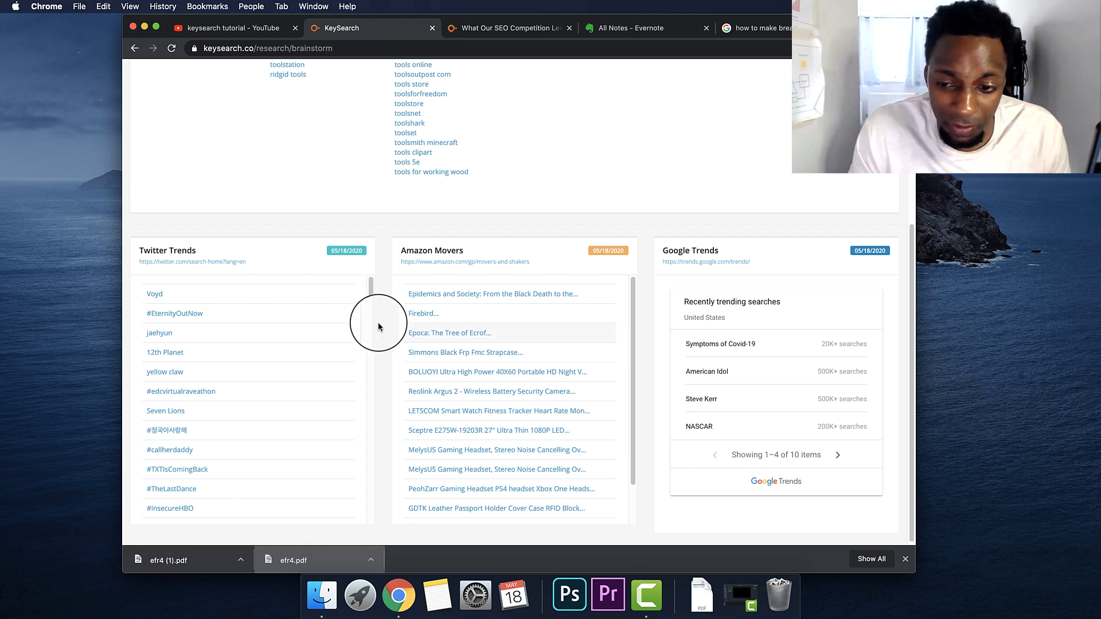
{"action": "scroll", "coordinate": [511, 467], "scroll_direction": "up", "scroll_amount": 5}
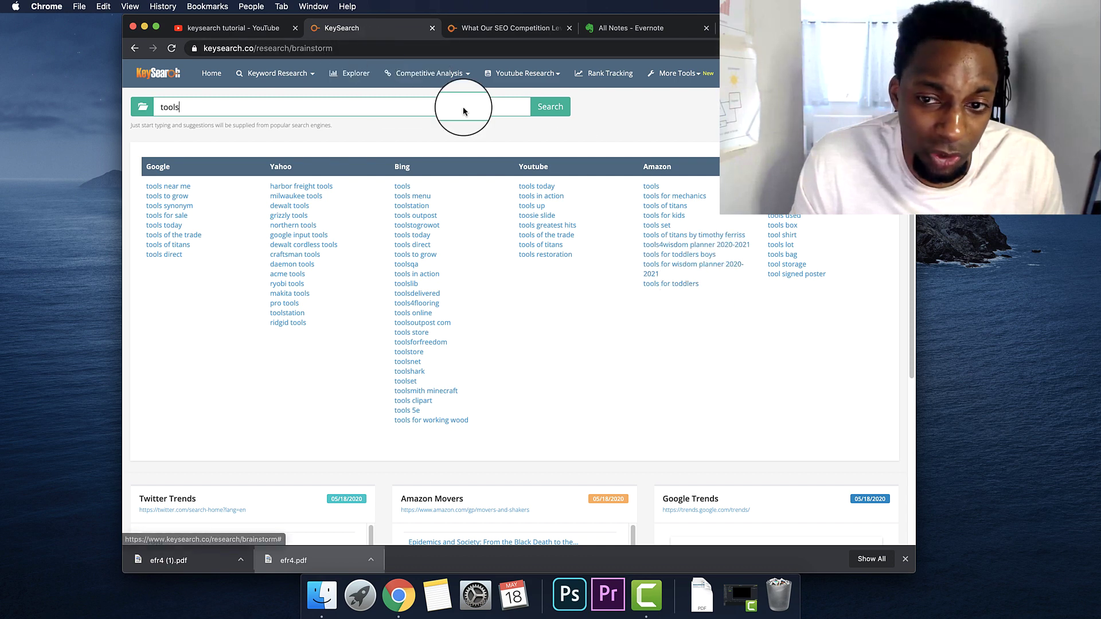
Compare the suggestion sources and view the search options for the Google suggestion "tools to grow", dismissing them without a search.
{"action": "left_click_drag", "start_coordinate": [668, 167], "coordinate": [739, 166]}
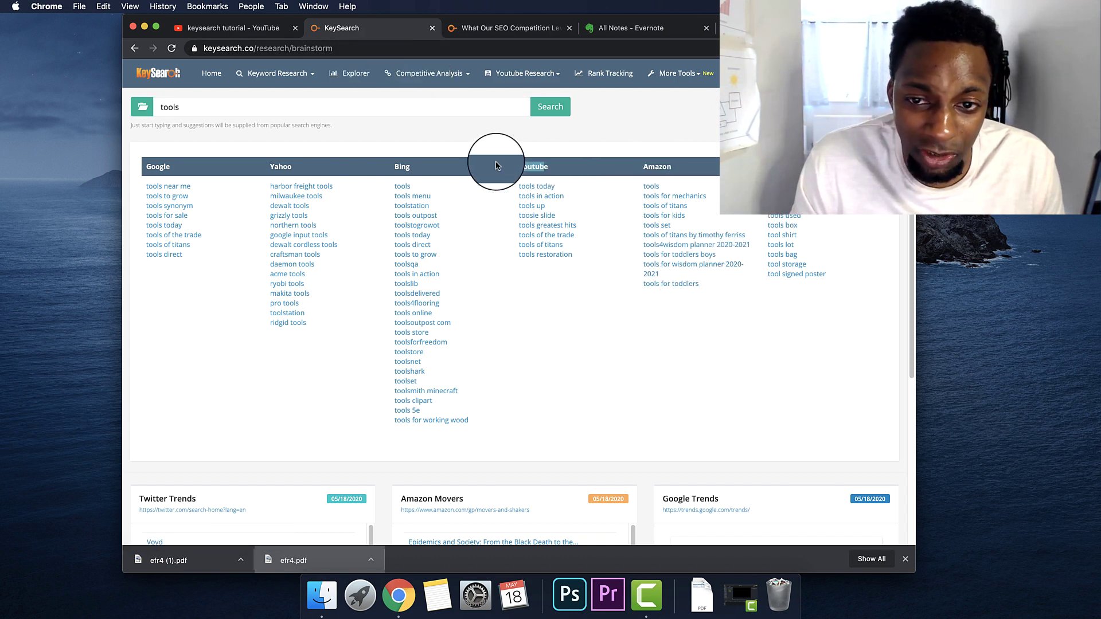
{"action": "left_click_drag", "start_coordinate": [497, 166], "coordinate": [454, 174]}
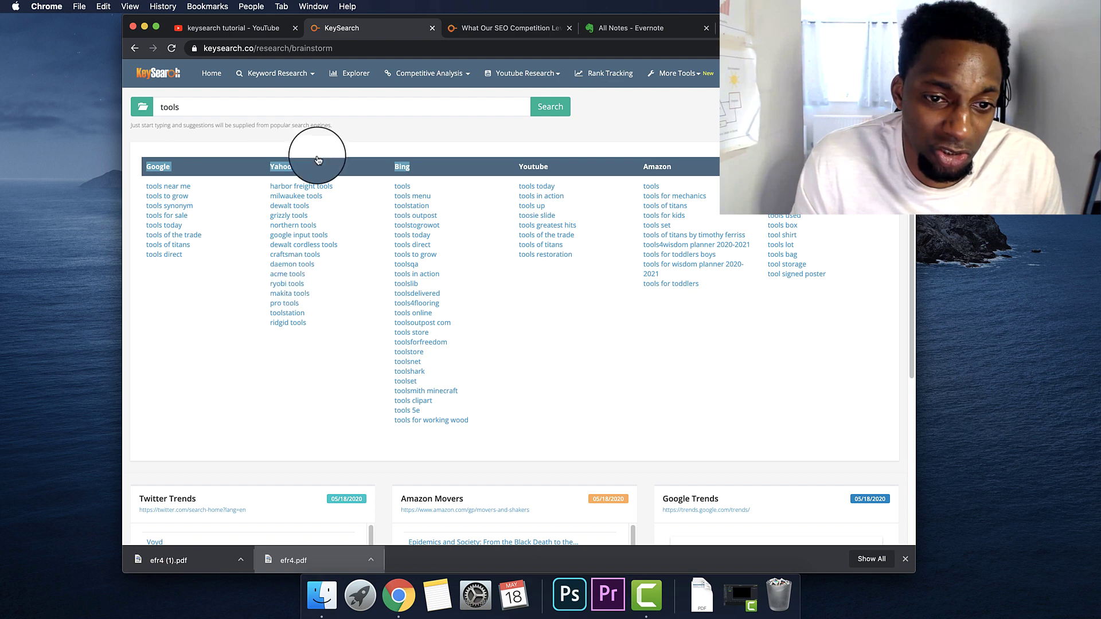
{"action": "left_click", "coordinate": [168, 196]}
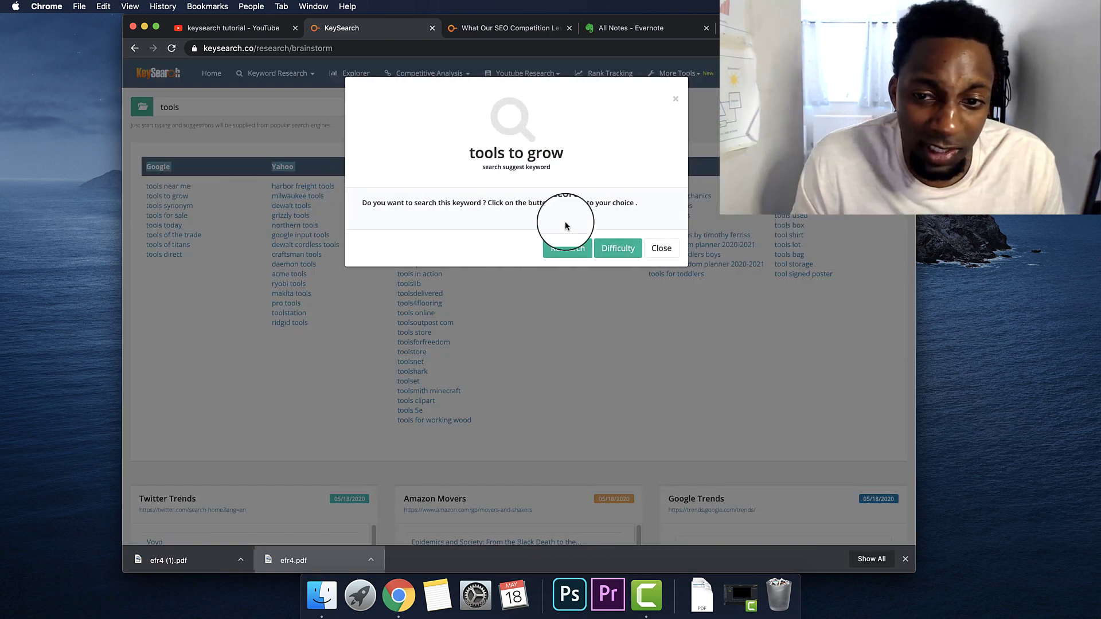
{"action": "left_click", "coordinate": [674, 99]}
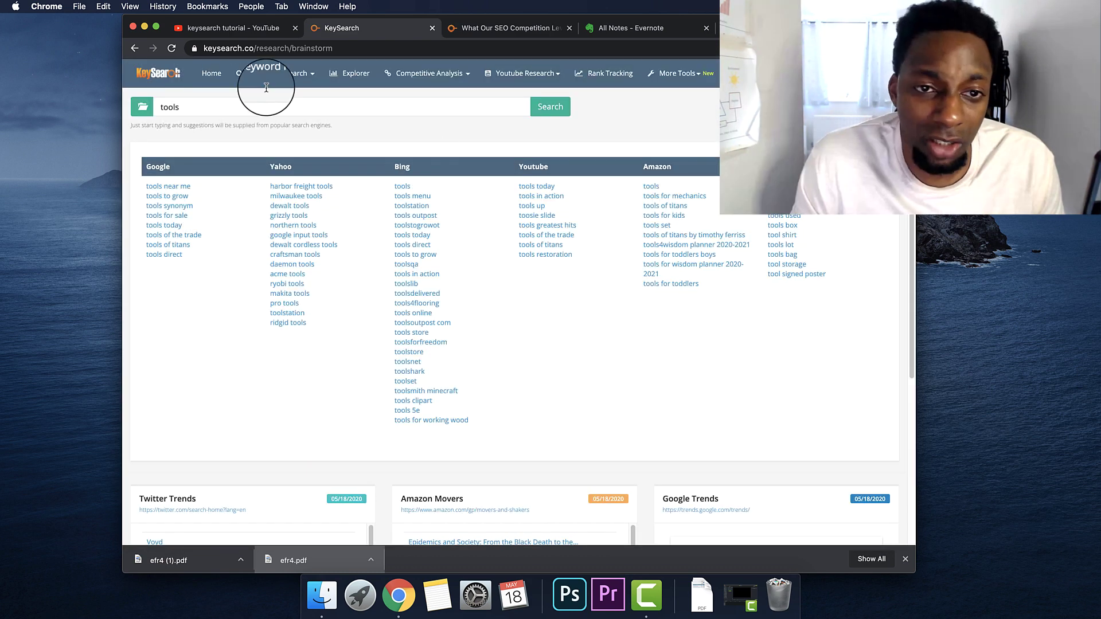
Analyze the entire youtube.com domain in Explorer and review its domain strength, score to target and estimated traffic.
{"action": "left_click", "coordinate": [309, 85]}
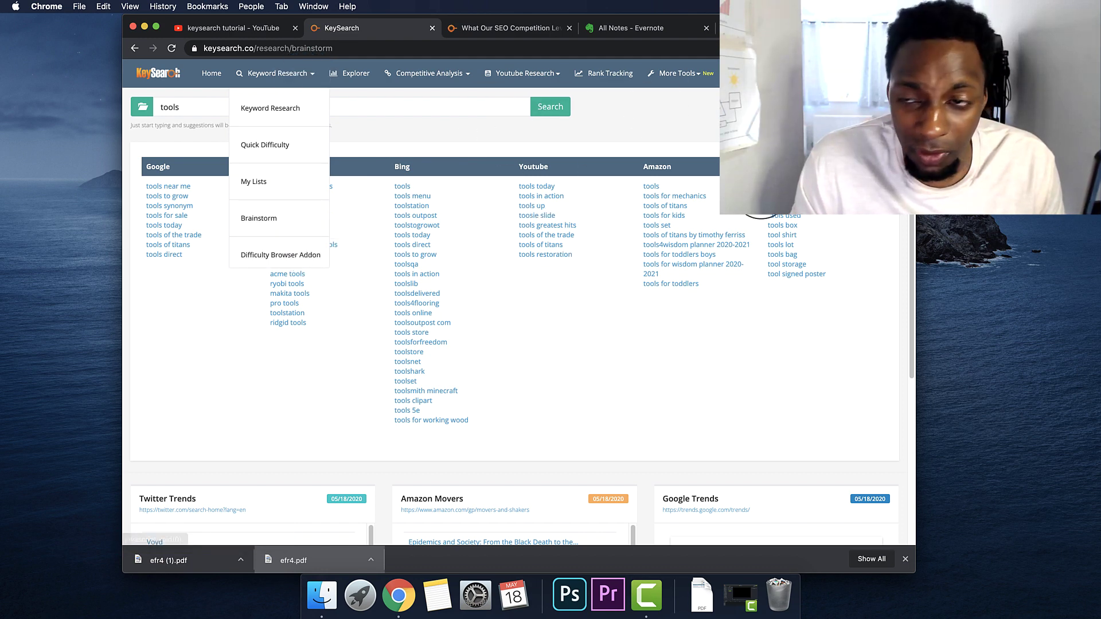
{"action": "left_click", "coordinate": [348, 75]}
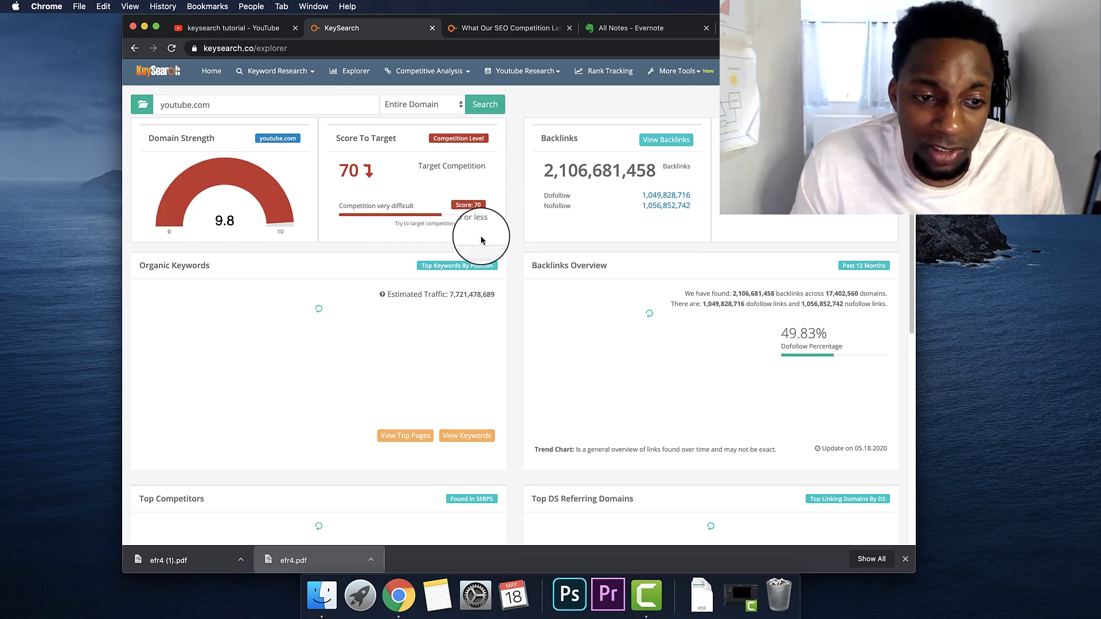
{"action": "scroll", "coordinate": [414, 248], "scroll_direction": "down", "scroll_amount": 3}
{"action": "left_click_drag", "start_coordinate": [453, 222], "coordinate": [518, 231]}
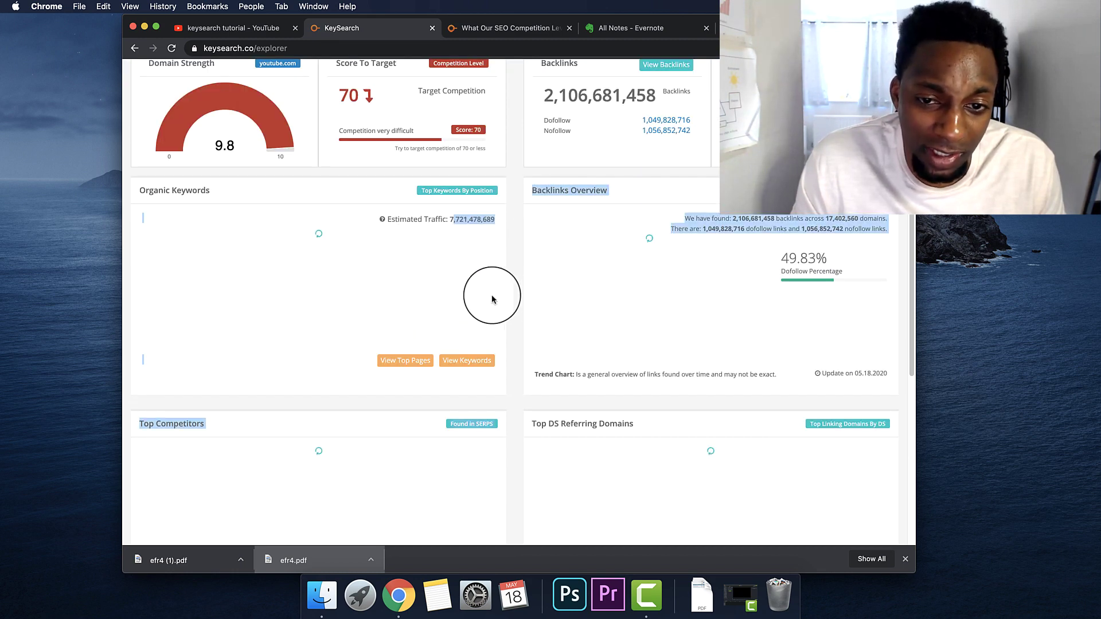
{"action": "scroll", "coordinate": [492, 299], "scroll_direction": "up", "scroll_amount": 3}
{"action": "left_click", "coordinate": [442, 297]}
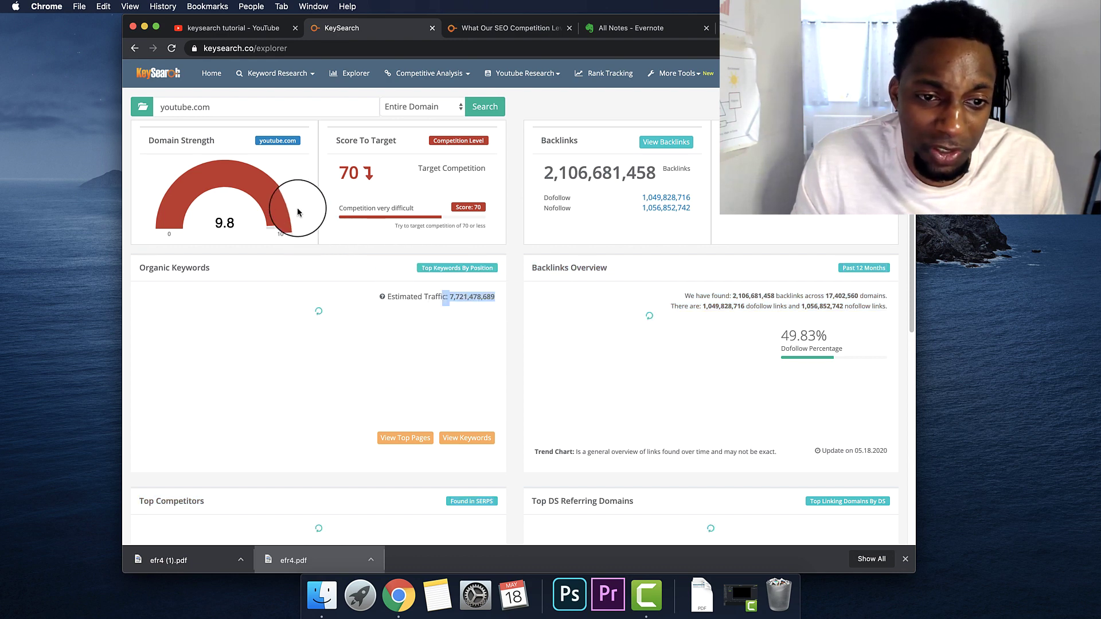
{"action": "double_click", "coordinate": [355, 169]}
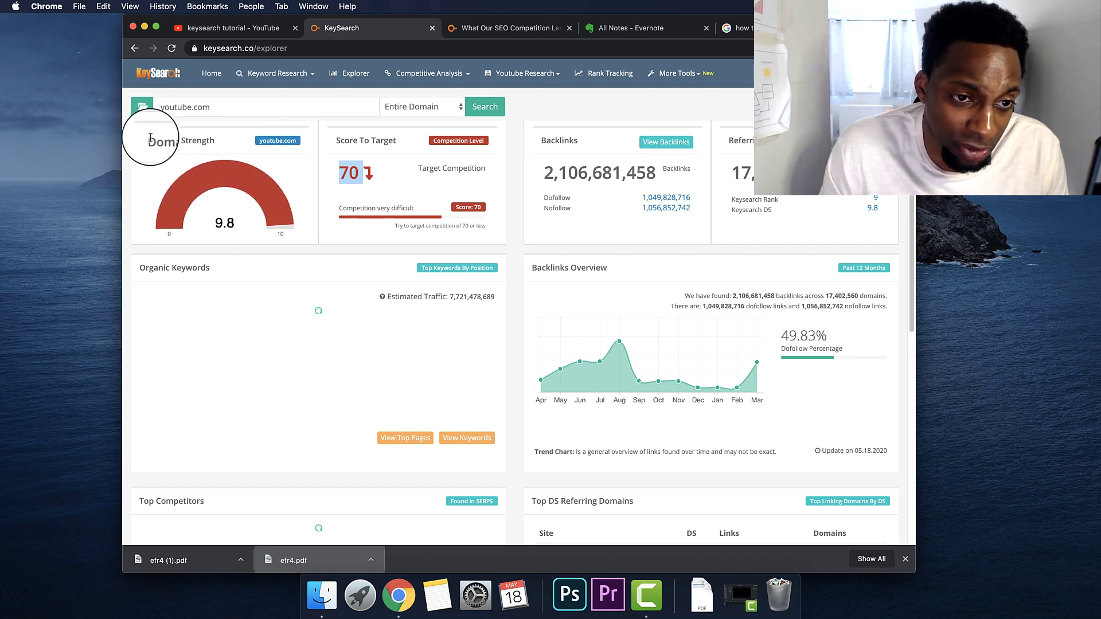
{"action": "left_click_drag", "start_coordinate": [150, 138], "coordinate": [205, 140]}
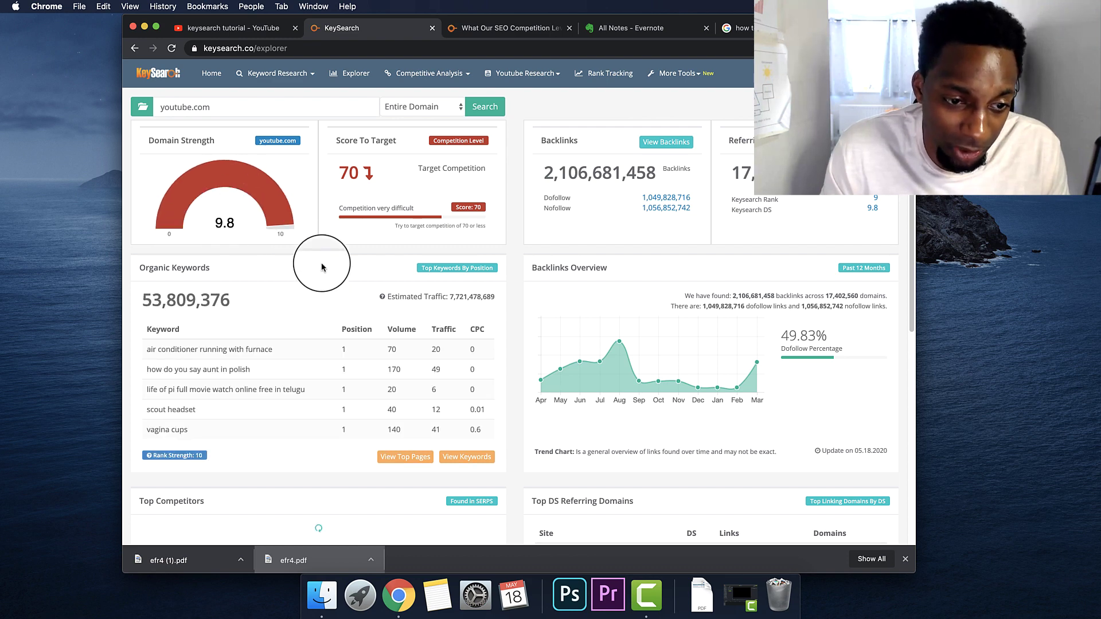
Examine youtube.com's organic keywords, top competitors, referring domains, ranking distribution and top anchors.
{"action": "scroll", "coordinate": [315, 264], "scroll_direction": "down", "scroll_amount": 3}
{"action": "left_click_drag", "start_coordinate": [144, 173], "coordinate": [241, 178]}
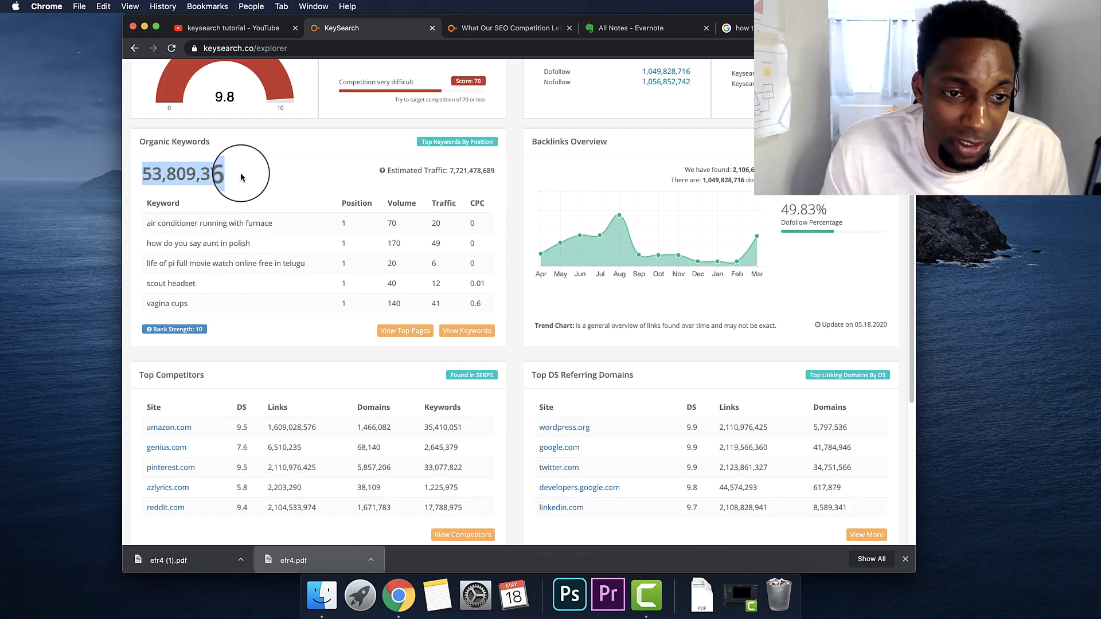
{"action": "scroll", "coordinate": [300, 256], "scroll_direction": "down", "scroll_amount": 3}
{"action": "scroll", "coordinate": [300, 236], "scroll_direction": "up", "scroll_amount": 5}
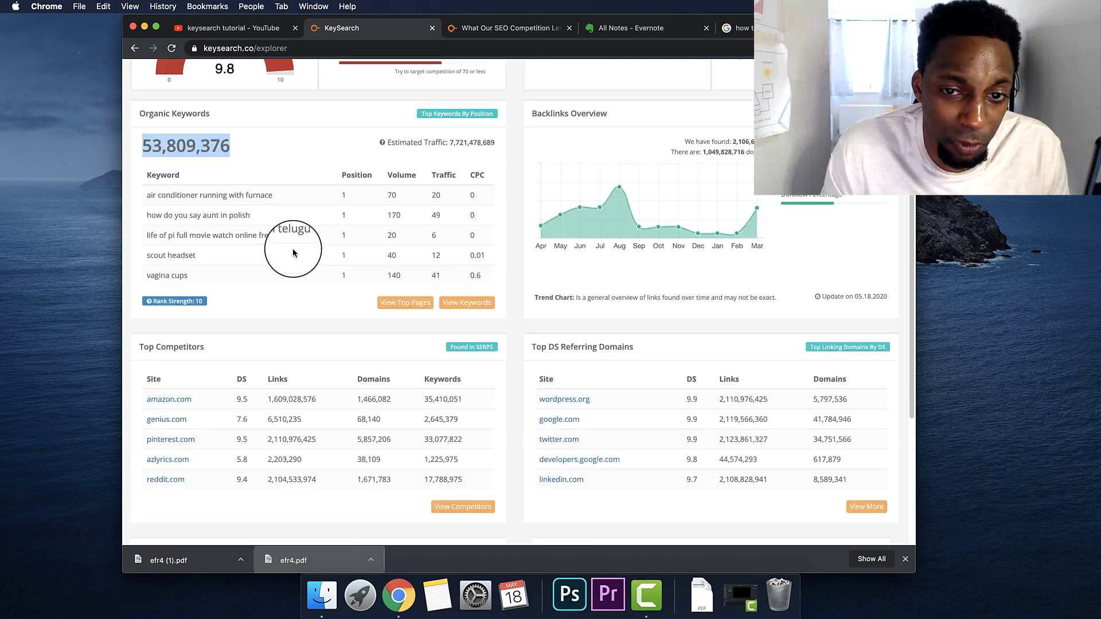
{"action": "scroll", "coordinate": [281, 281], "scroll_direction": "down", "scroll_amount": 8}
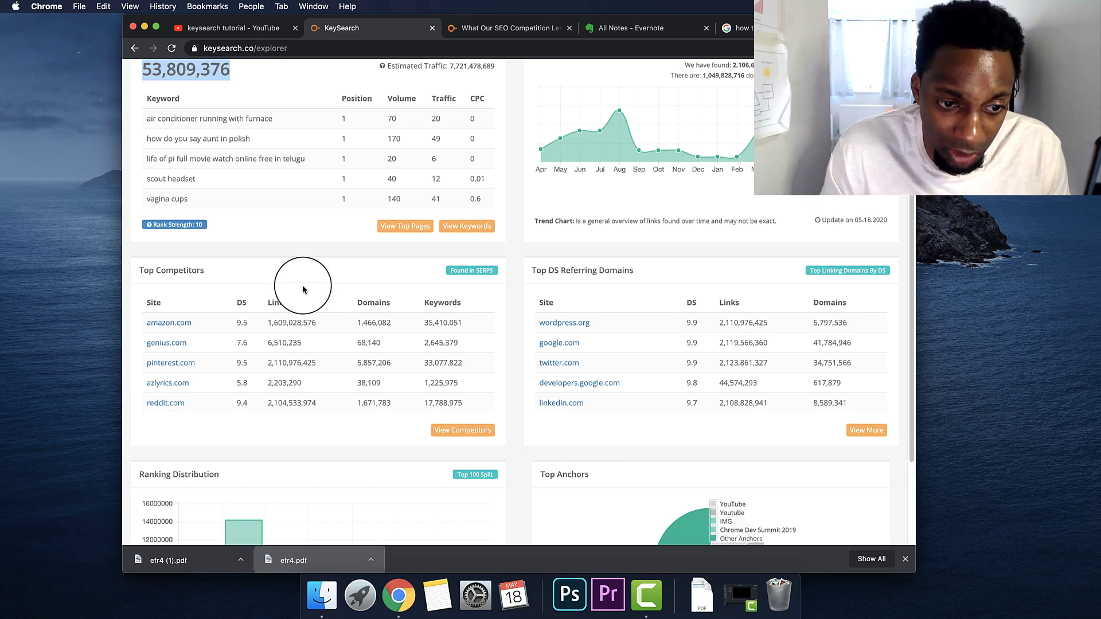
{"action": "mouse_move", "coordinate": [191, 485]}
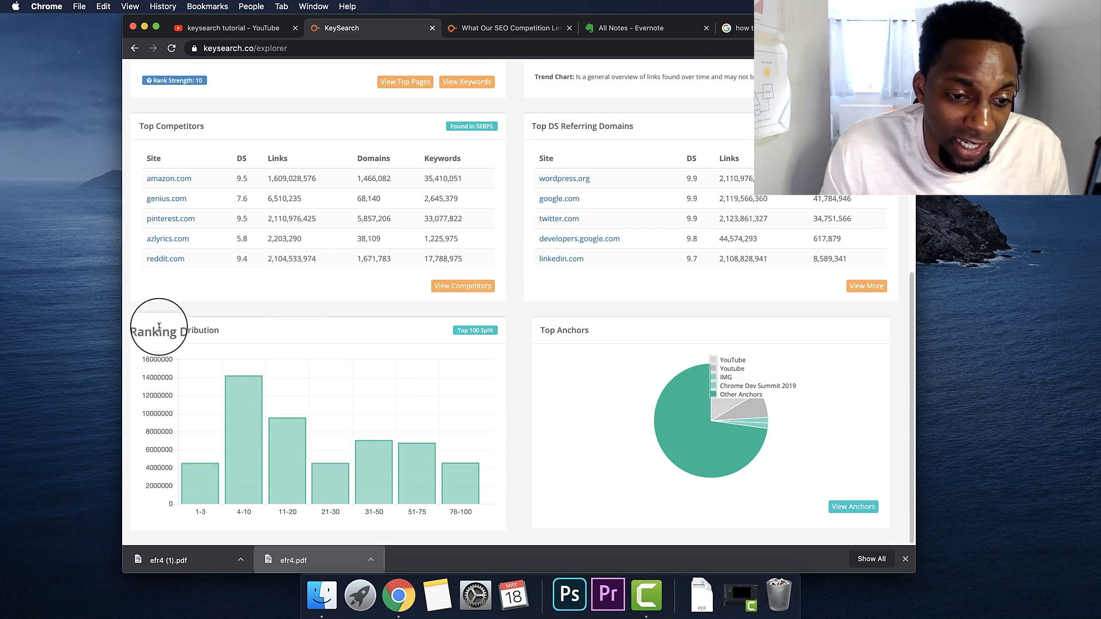
{"action": "mouse_move", "coordinate": [693, 356]}
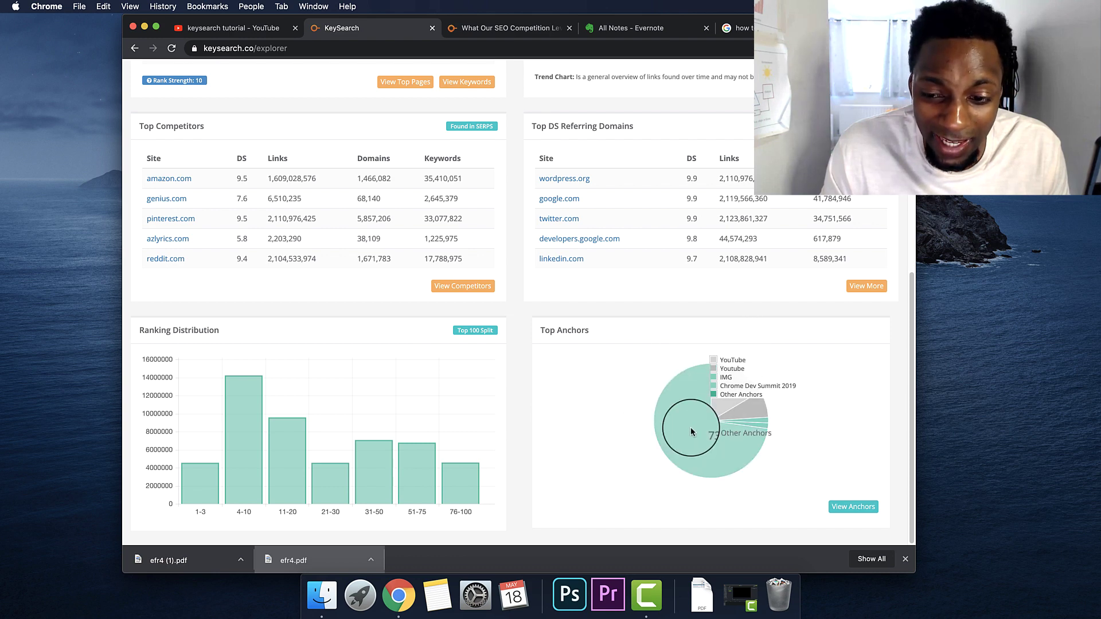
Examine youtube.com's backlinks overview, including the trend chart, dofollow percentage and backlink count.
{"action": "scroll", "coordinate": [630, 361], "scroll_direction": "up", "scroll_amount": 5}
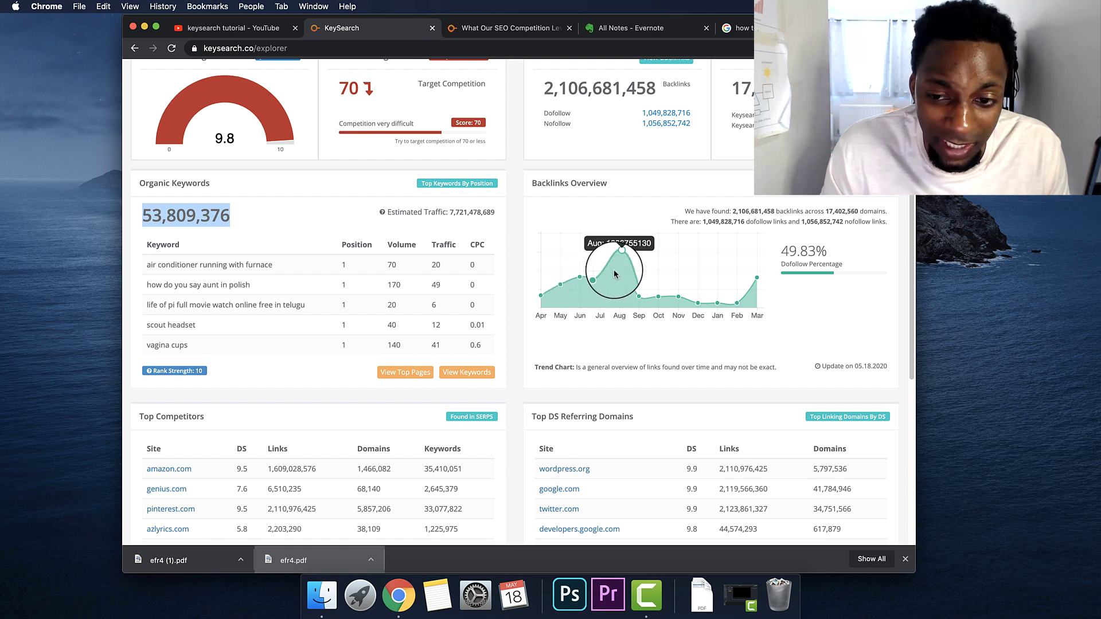
{"action": "scroll", "coordinate": [768, 295], "scroll_direction": "up", "scroll_amount": 1}
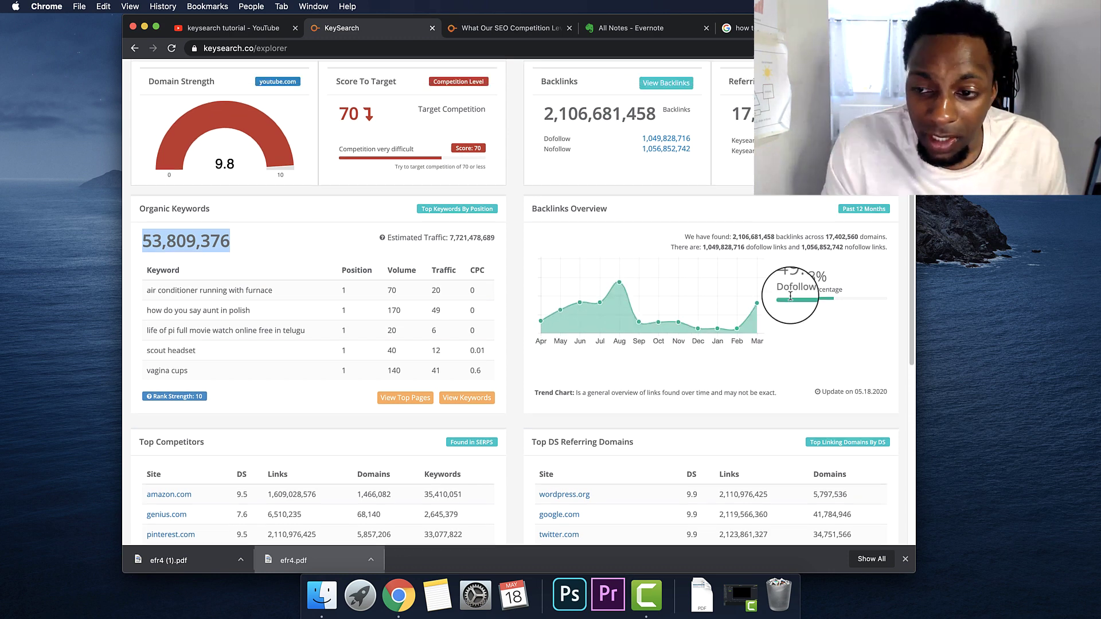
{"action": "left_click", "coordinate": [786, 276]}
{"action": "scroll", "coordinate": [786, 318], "scroll_direction": "up", "scroll_amount": 2}
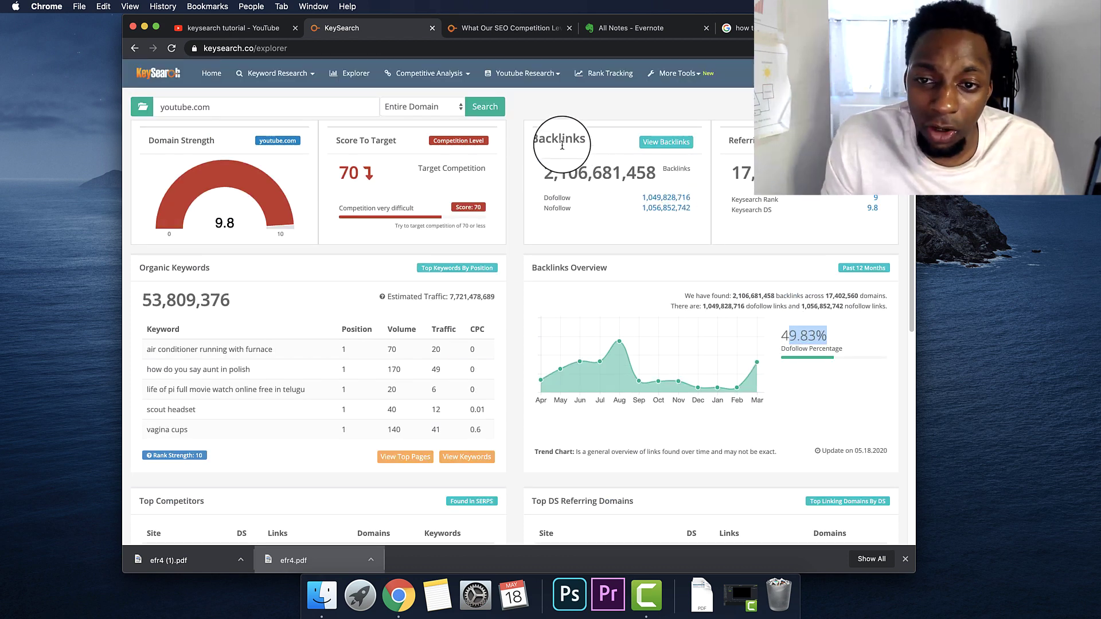
Open the full backlink list for the entire youtube.com domain and look through the individual links and their follow types.
{"action": "left_click_drag", "start_coordinate": [562, 146], "coordinate": [655, 149]}
{"action": "right_click", "coordinate": [657, 148]}
{"action": "left_click", "coordinate": [659, 143]}
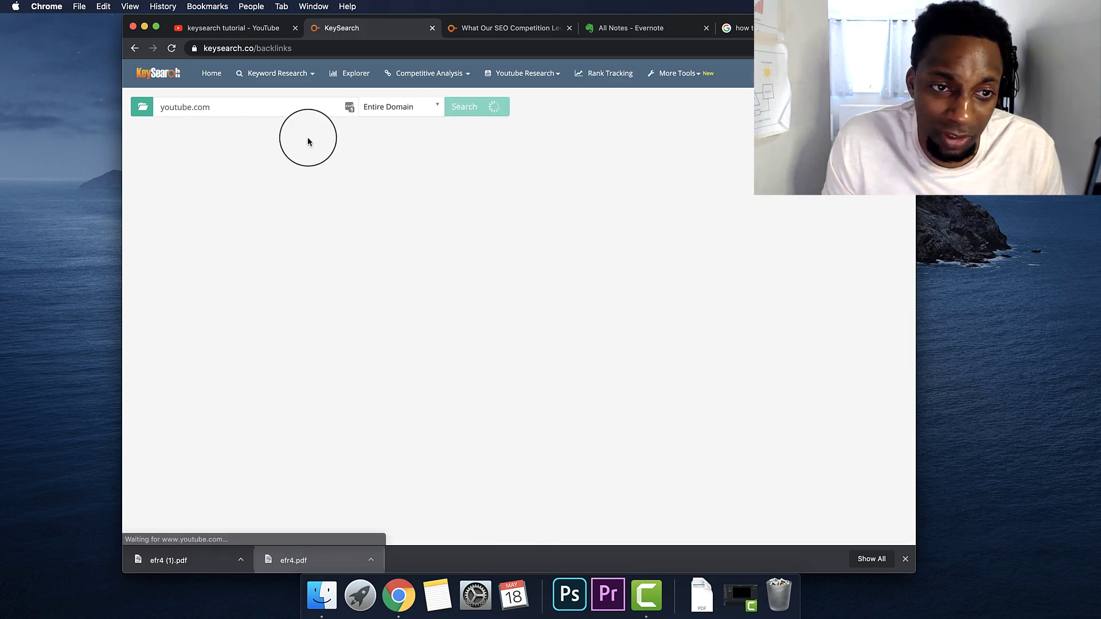
{"action": "scroll", "coordinate": [405, 337], "scroll_direction": "down", "scroll_amount": 15}
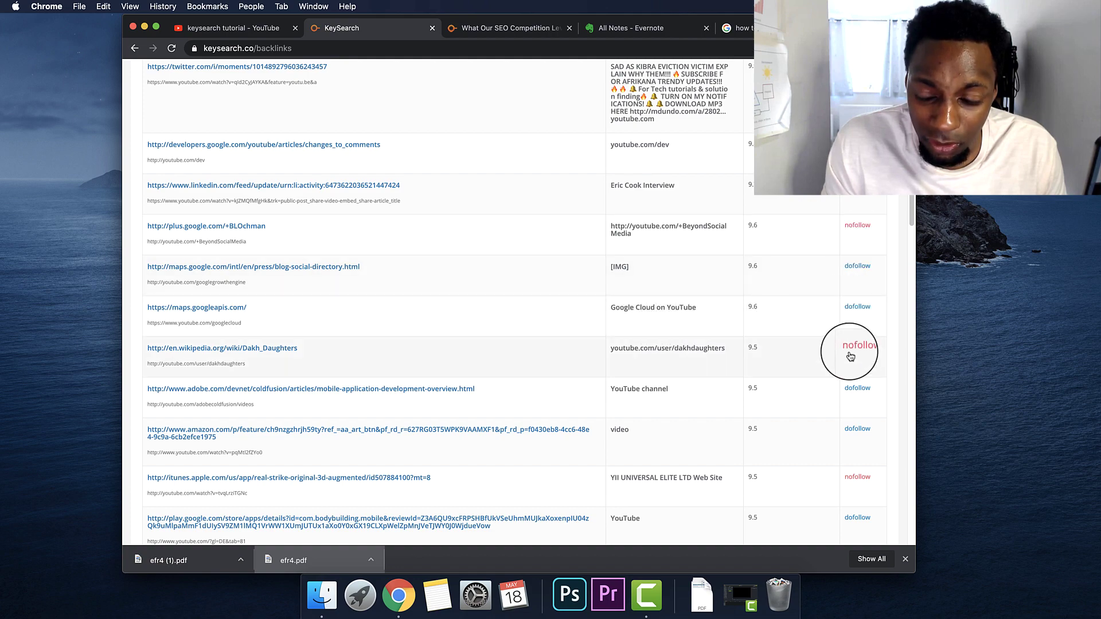
Sort youtube.com's backlinks by follow type and by domain strength, ending with the strongest domains first.
{"action": "scroll", "coordinate": [849, 358], "scroll_direction": "up", "scroll_amount": 6}
{"action": "scroll", "coordinate": [860, 337], "scroll_direction": "down", "scroll_amount": 8}
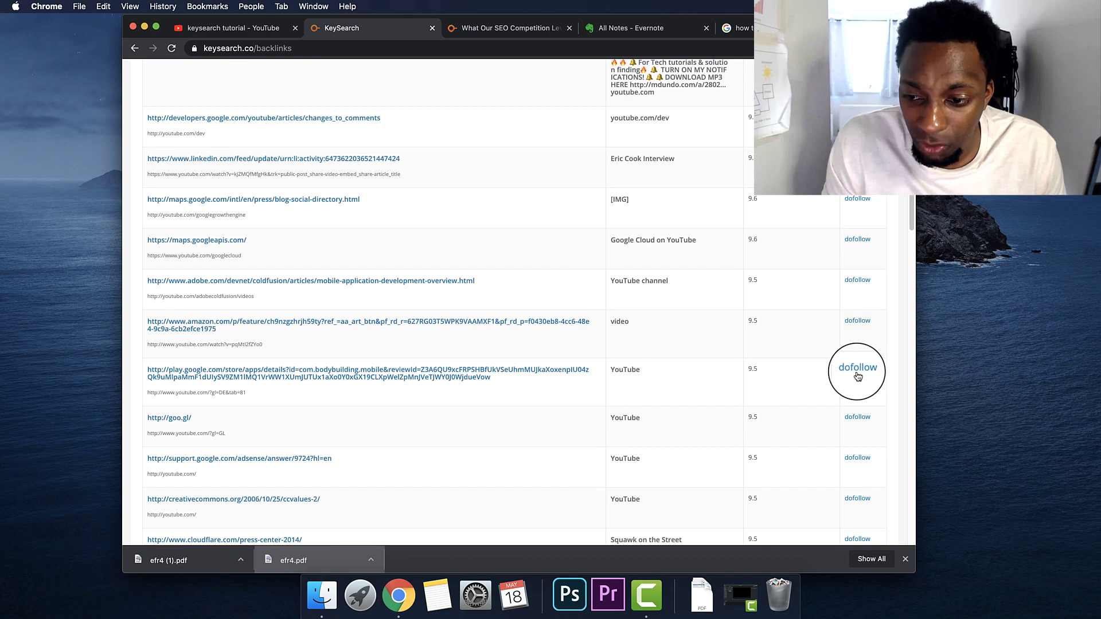
{"action": "scroll", "coordinate": [848, 369], "scroll_direction": "up", "scroll_amount": 8}
{"action": "scroll", "coordinate": [856, 356], "scroll_direction": "down", "scroll_amount": 3}
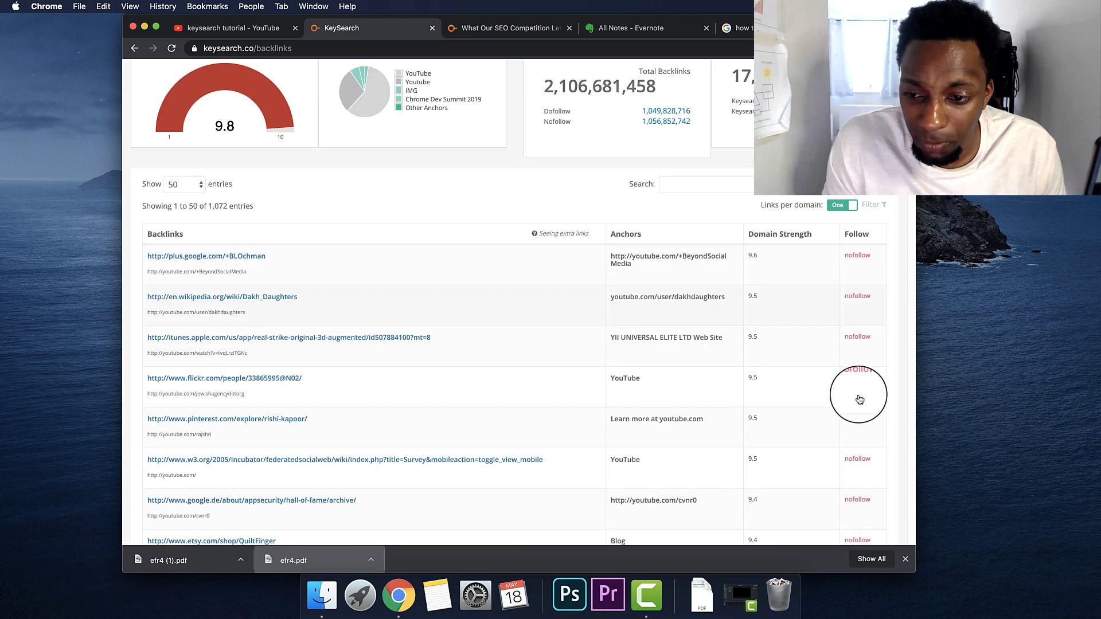
{"action": "scroll", "coordinate": [856, 390], "scroll_direction": "up", "scroll_amount": 3}
{"action": "left_click", "coordinate": [779, 331]}
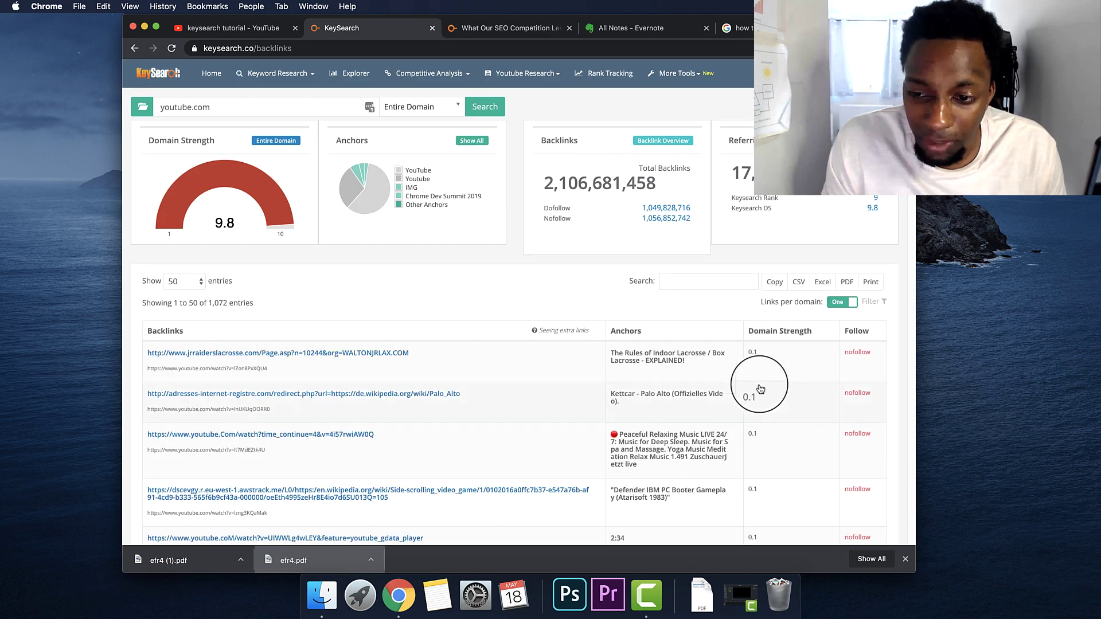
{"action": "left_click", "coordinate": [783, 334]}
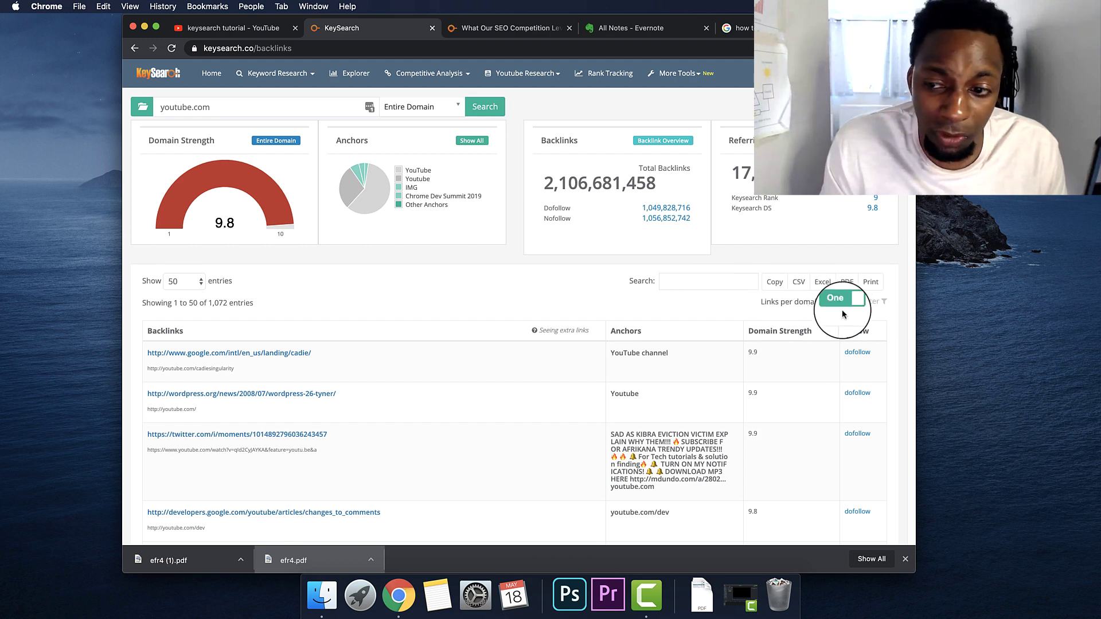
Set the links per domain to All for youtube.com's backlinks and view the complete list of anchors.
{"action": "left_click_drag", "start_coordinate": [778, 302], "coordinate": [836, 303]}
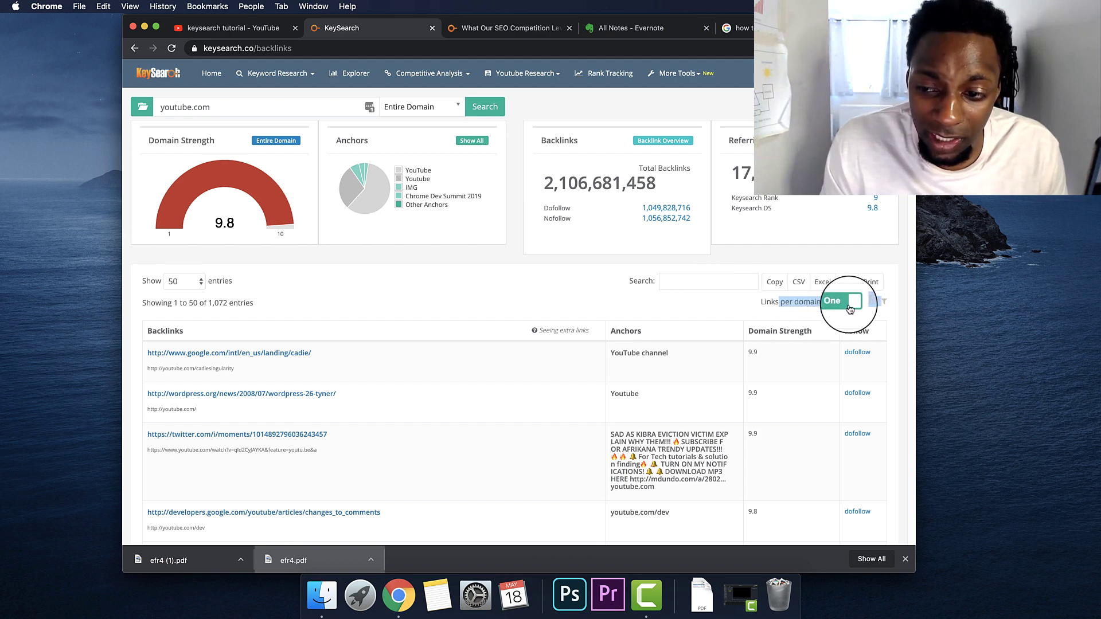
{"action": "left_click", "coordinate": [850, 308]}
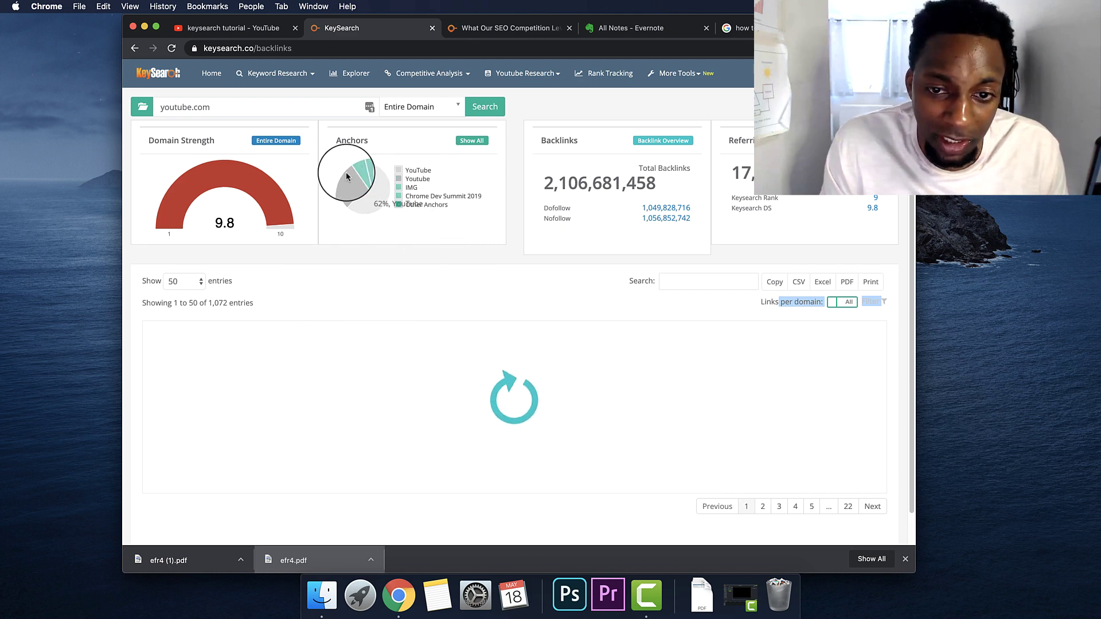
{"action": "left_click", "coordinate": [461, 148]}
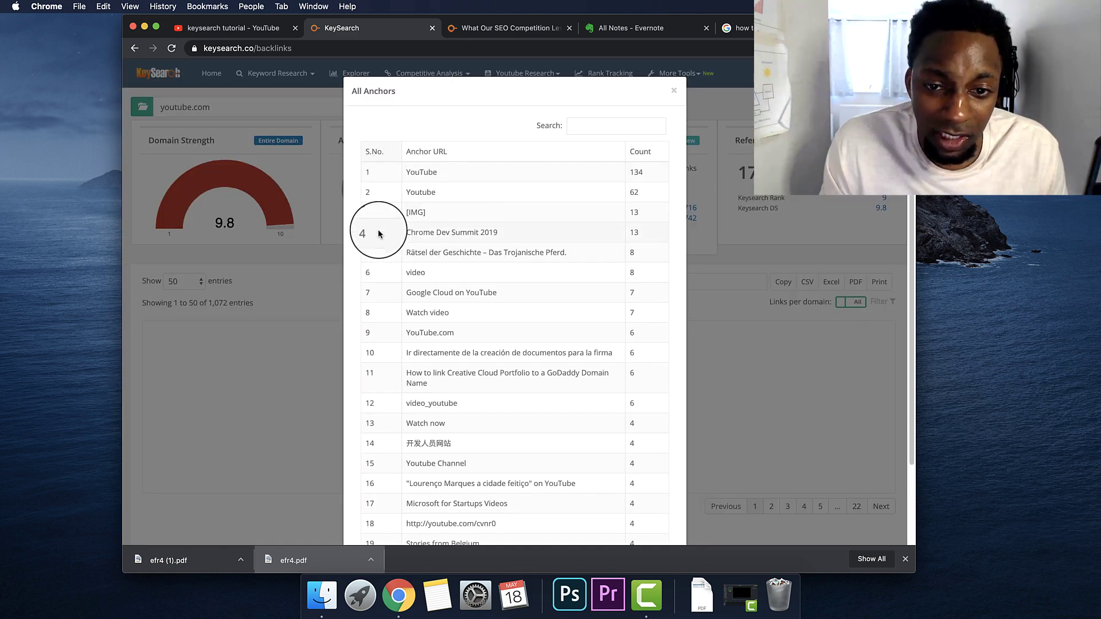
{"action": "scroll", "coordinate": [505, 369], "scroll_direction": "down", "scroll_amount": 3}
{"action": "key", "text": "Escape"}
{"action": "scroll", "coordinate": [468, 351], "scroll_direction": "down", "scroll_amount": 3}
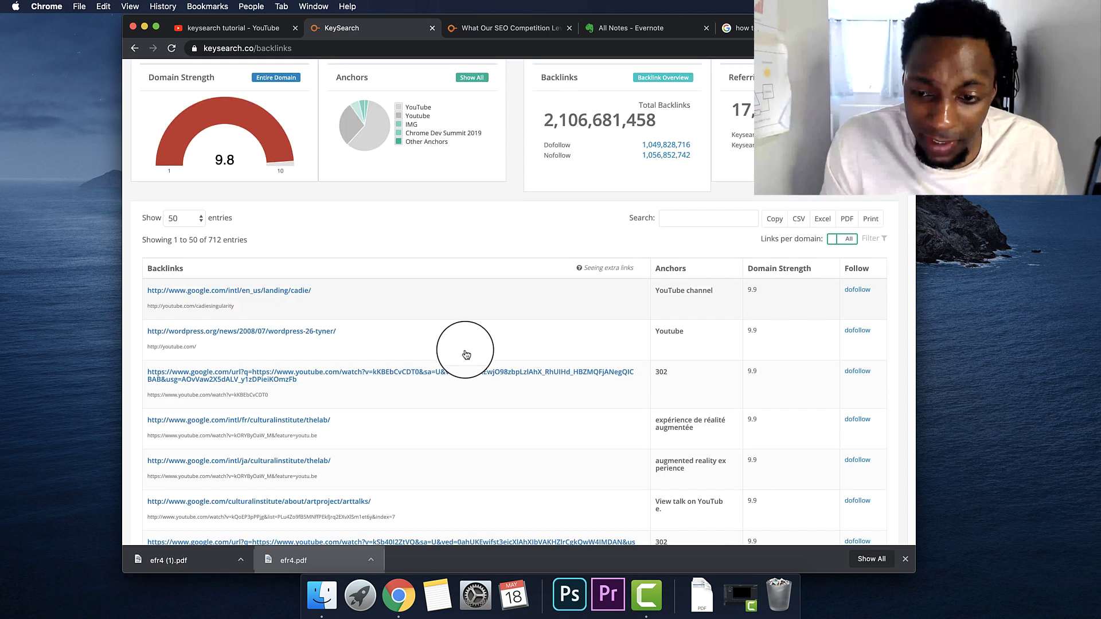
{"action": "scroll", "coordinate": [467, 351], "scroll_direction": "up", "scroll_amount": 3}
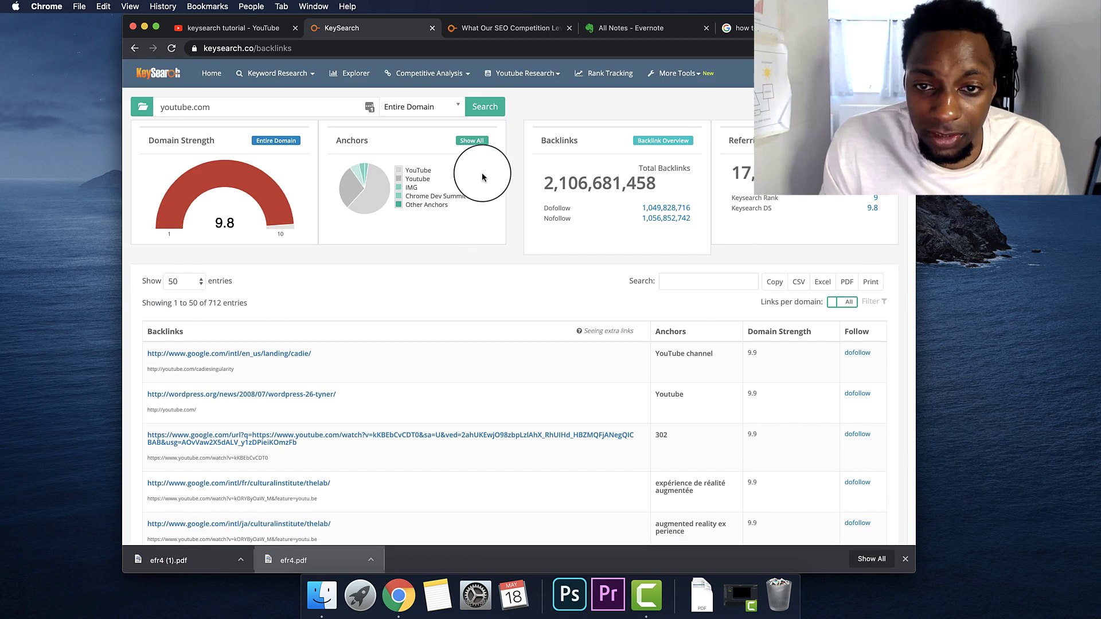
Return to Explorer for youtube.com and open the organic top pages and organic keywords lists, dismissing each one.
{"action": "left_click", "coordinate": [357, 81]}
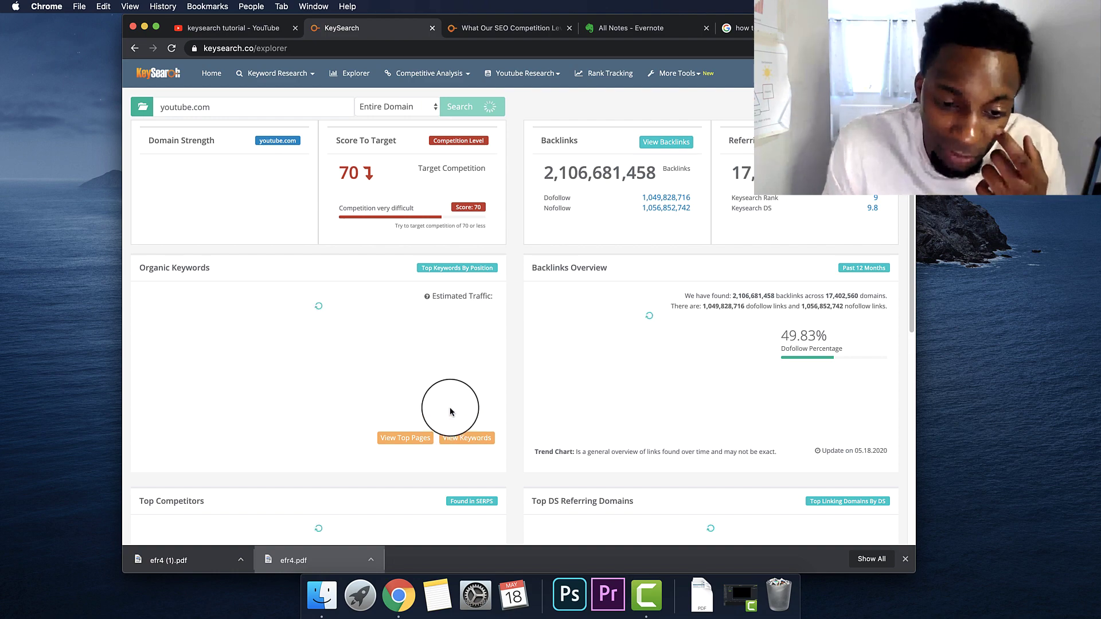
{"action": "left_click", "coordinate": [399, 435]}
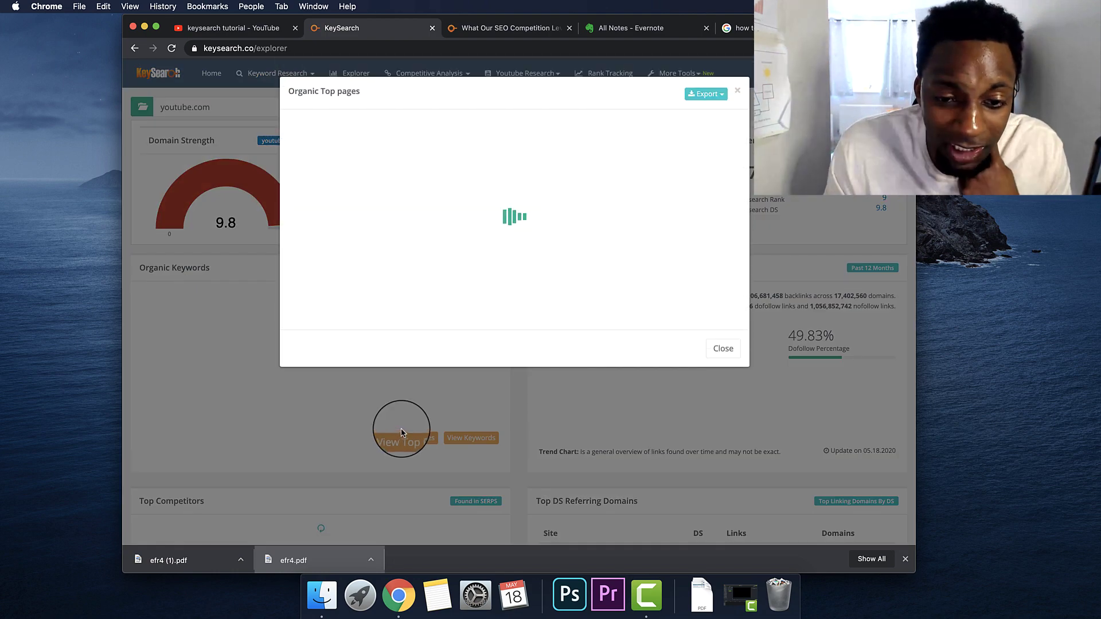
{"action": "left_click", "coordinate": [437, 392]}
{"action": "left_click", "coordinate": [472, 438]}
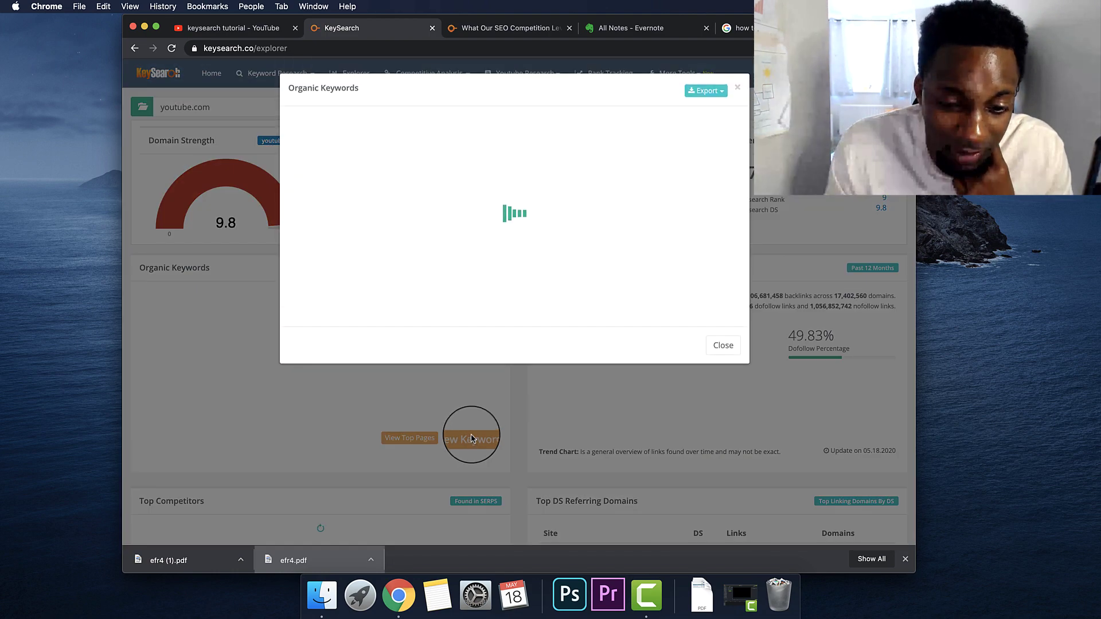
{"action": "left_click", "coordinate": [537, 411]}
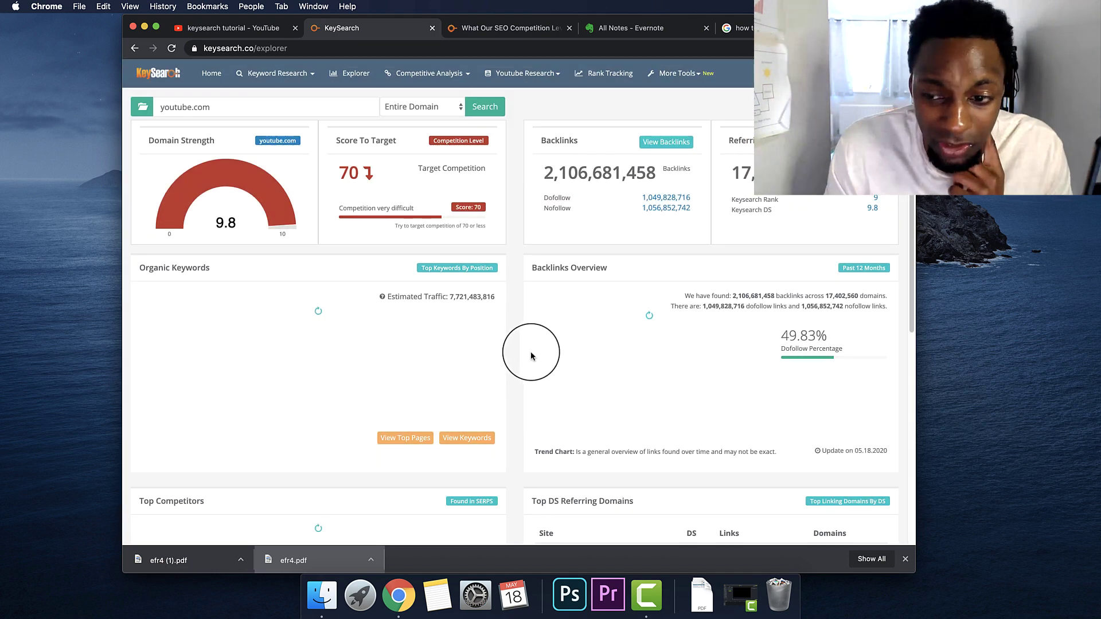
Open the Backlink Checker from the competitive analysis tools to show youtube.com's backlink report.
{"action": "left_click", "coordinate": [423, 76]}
{"action": "left_click", "coordinate": [416, 110]}
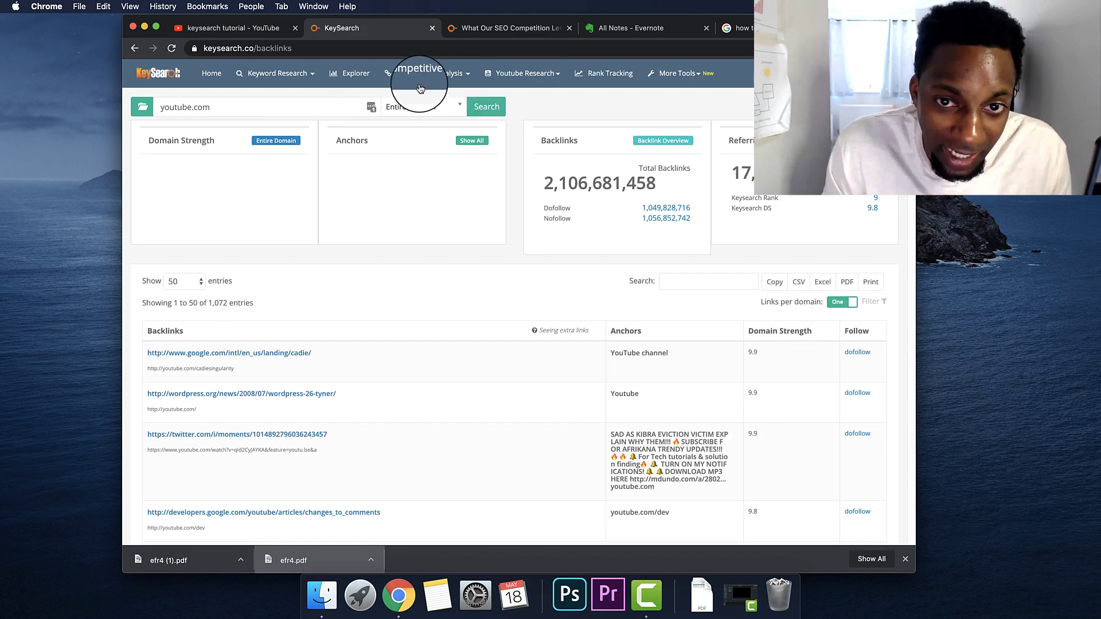
{"action": "left_click", "coordinate": [436, 74]}
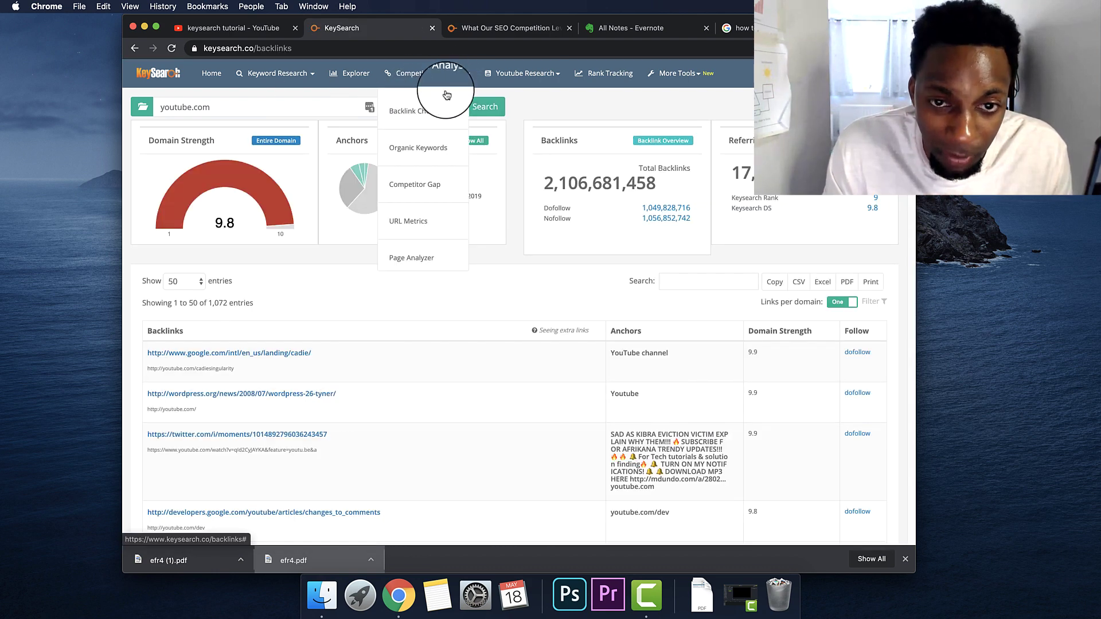
{"action": "left_click", "coordinate": [431, 151]}
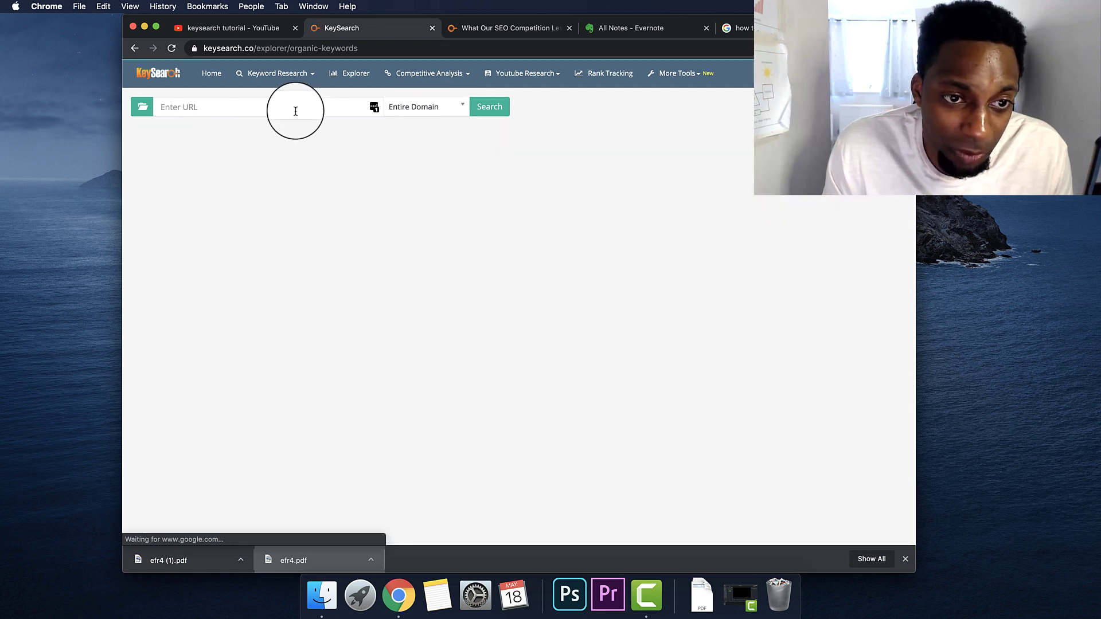
{"action": "left_click", "coordinate": [295, 106]}
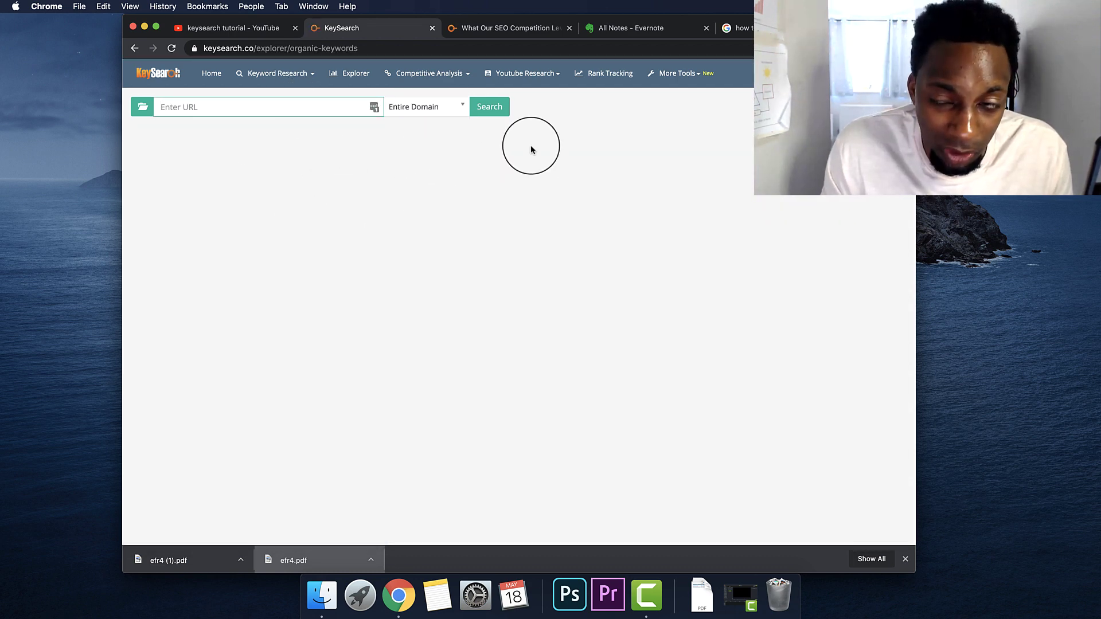
{"action": "left_click", "coordinate": [748, 30]}
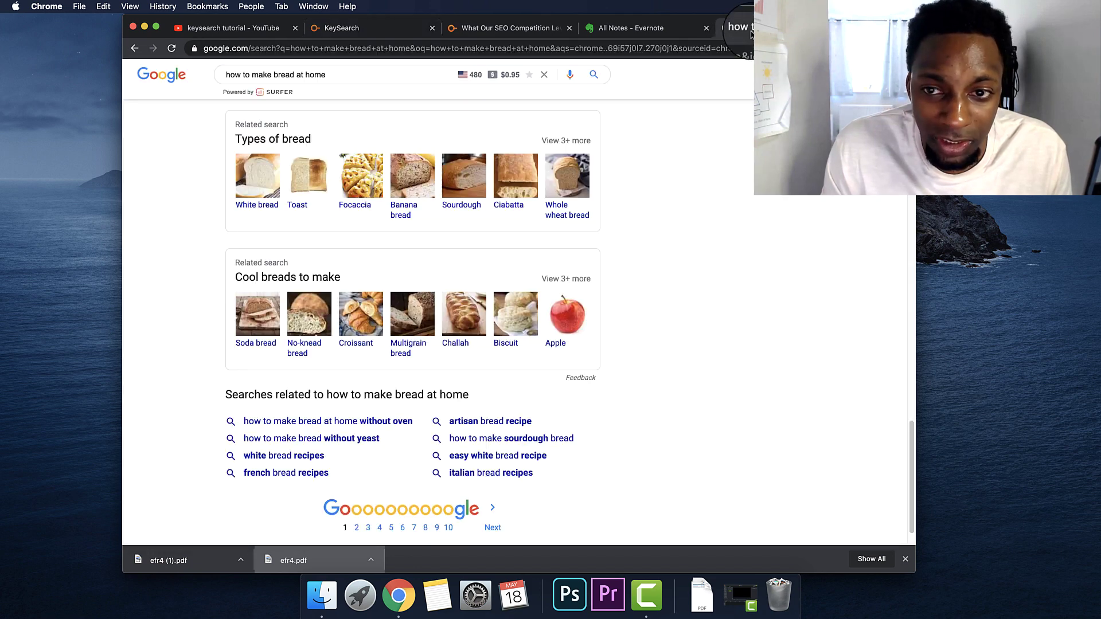
{"action": "scroll", "coordinate": [449, 395], "scroll_direction": "up", "scroll_amount": 10}
{"action": "left_click", "coordinate": [324, 219]}
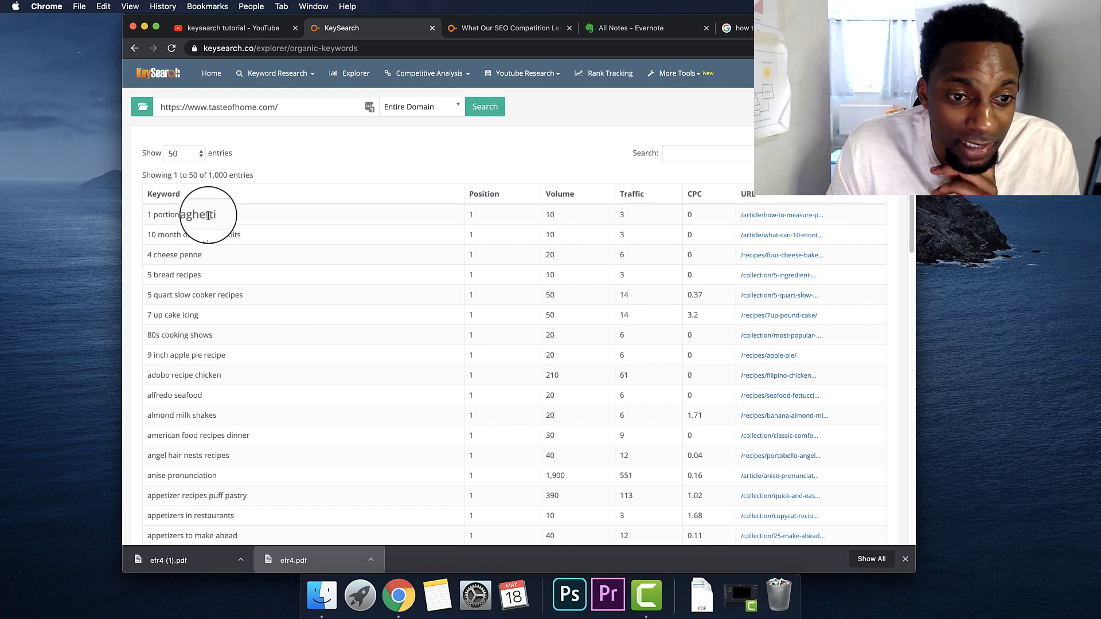
Show 100 entries of tasteofhome.com's organic keywords, look through them, and set the search scope to Specific Page.
{"action": "left_click_drag", "start_coordinate": [152, 215], "coordinate": [283, 233]}
{"action": "scroll", "coordinate": [295, 310], "scroll_direction": "down", "scroll_amount": 15}
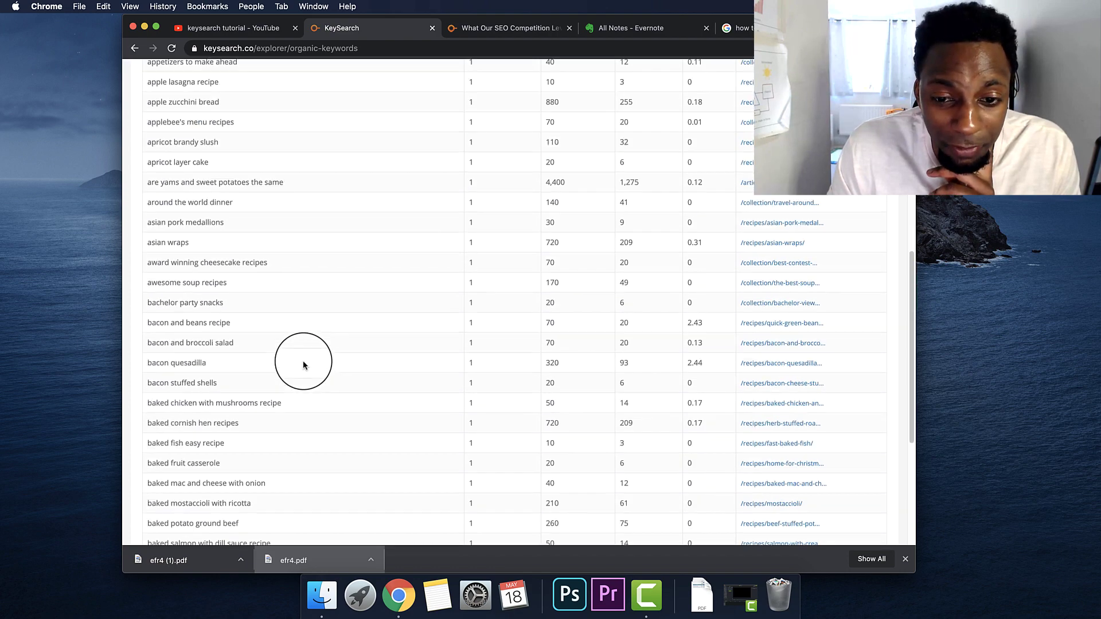
{"action": "scroll", "coordinate": [304, 376], "scroll_direction": "up", "scroll_amount": 15}
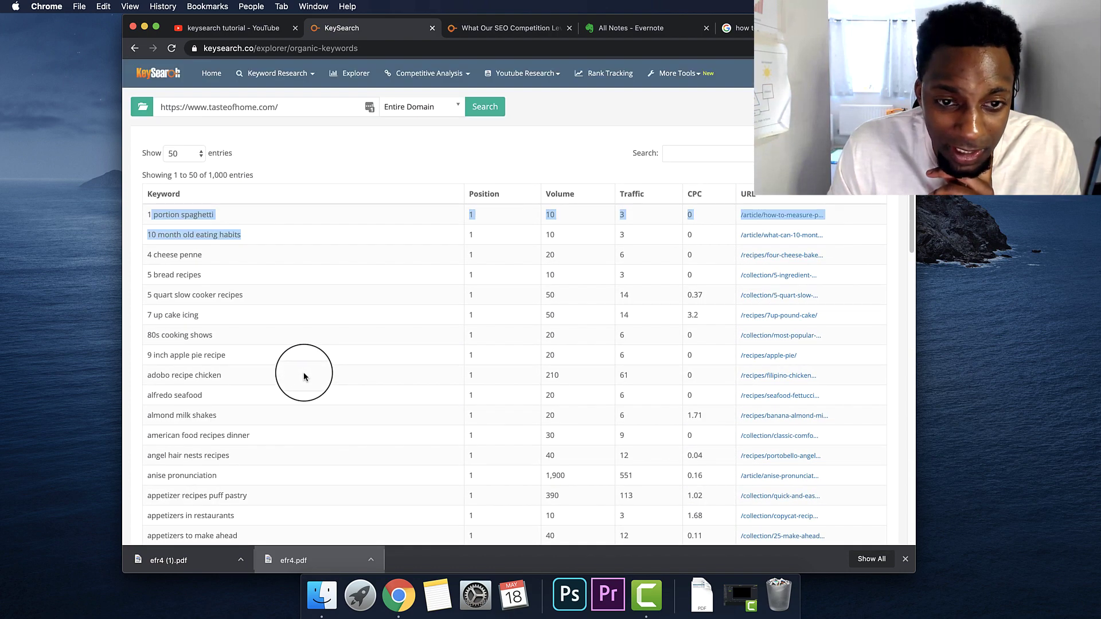
{"action": "left_click", "coordinate": [184, 153]}
{"action": "left_click", "coordinate": [173, 167]}
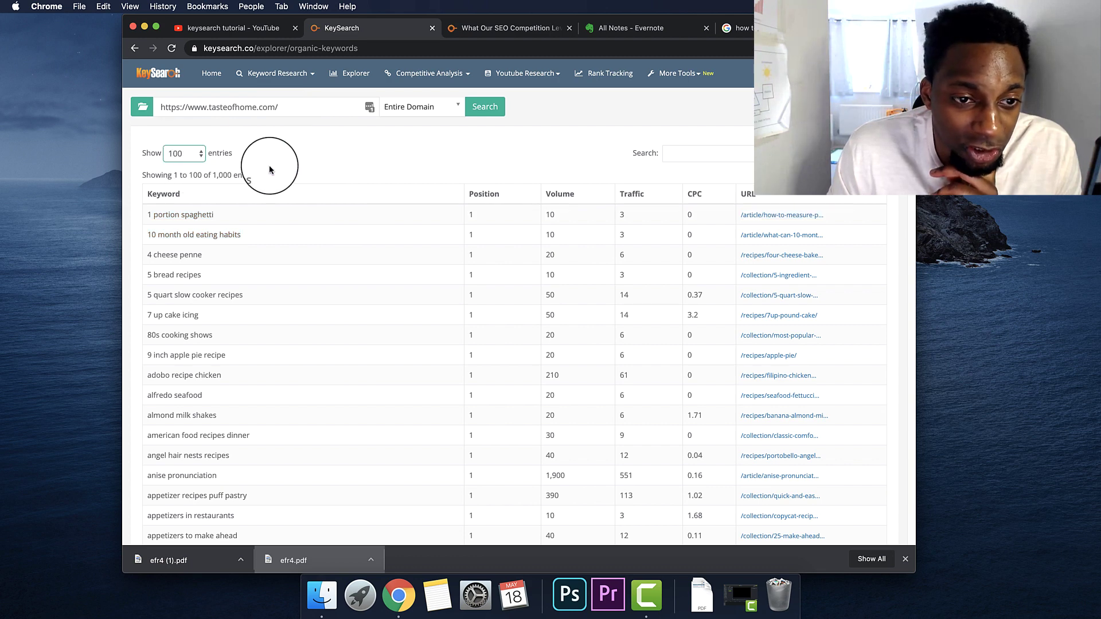
{"action": "scroll", "coordinate": [383, 369], "scroll_direction": "down", "scroll_amount": 10}
{"action": "scroll", "coordinate": [384, 370], "scroll_direction": "down", "scroll_amount": 10}
{"action": "scroll", "coordinate": [383, 379], "scroll_direction": "up", "scroll_amount": 20}
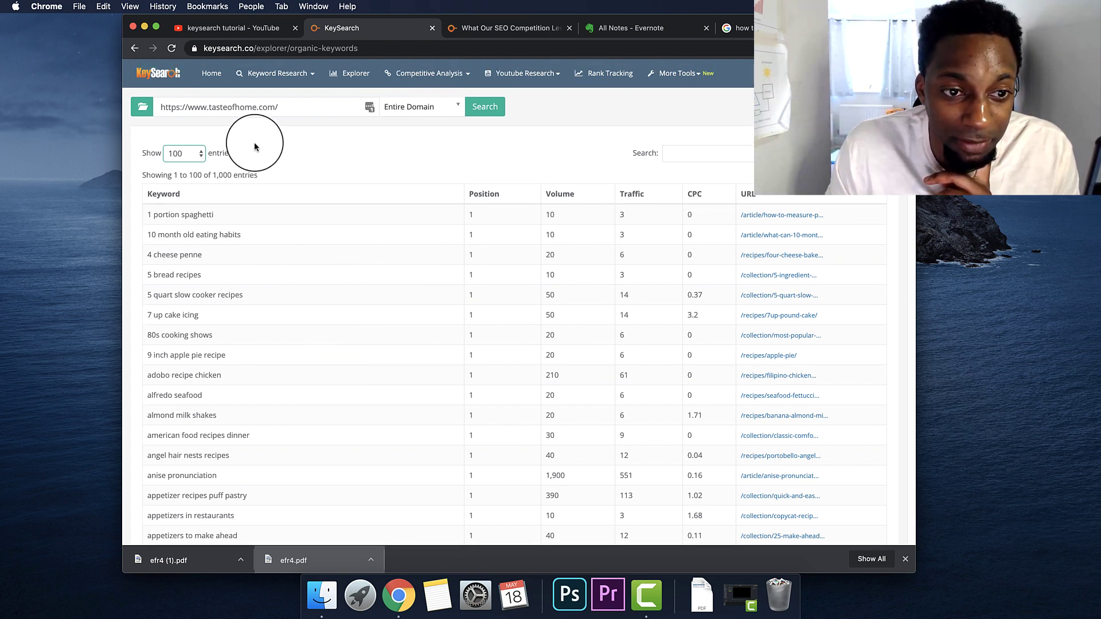
{"action": "left_click", "coordinate": [444, 107]}
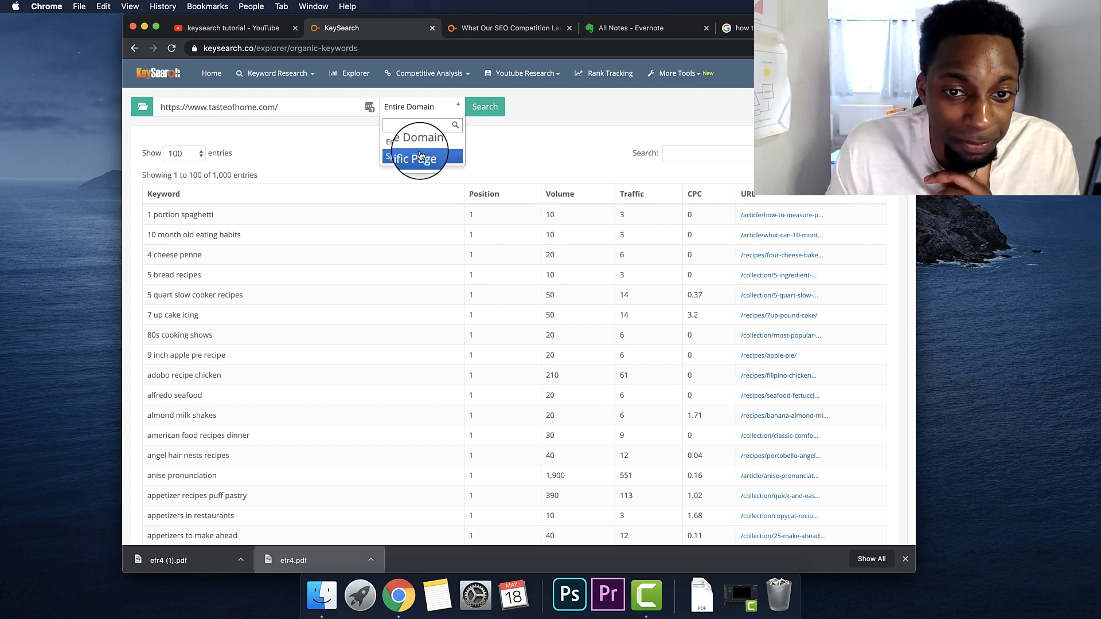
{"action": "left_click", "coordinate": [421, 156]}
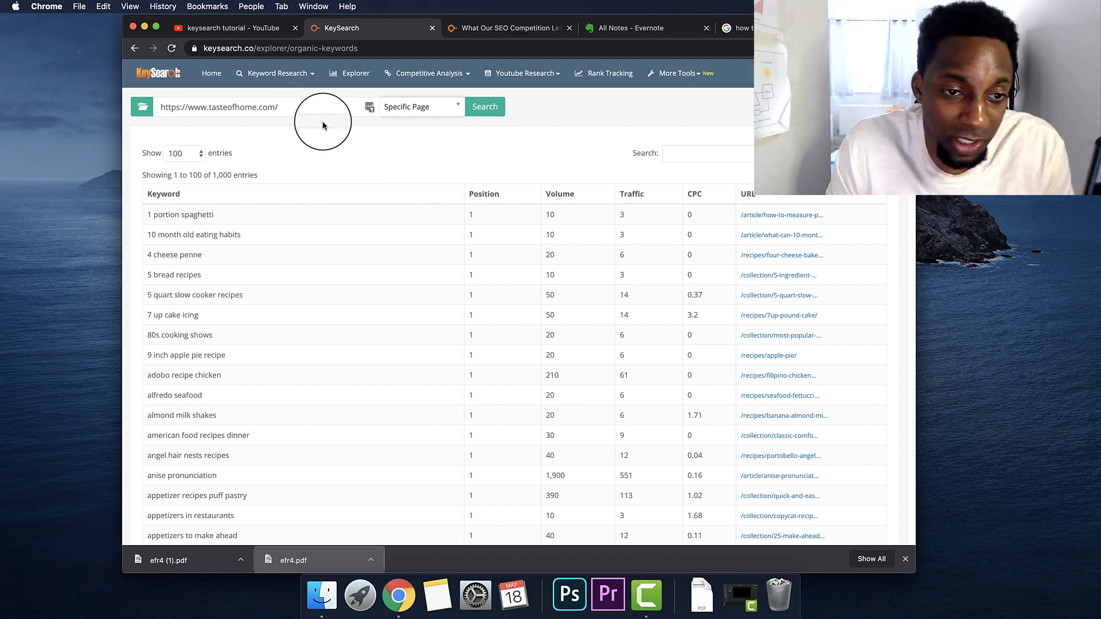
{"action": "left_click", "coordinate": [423, 79]}
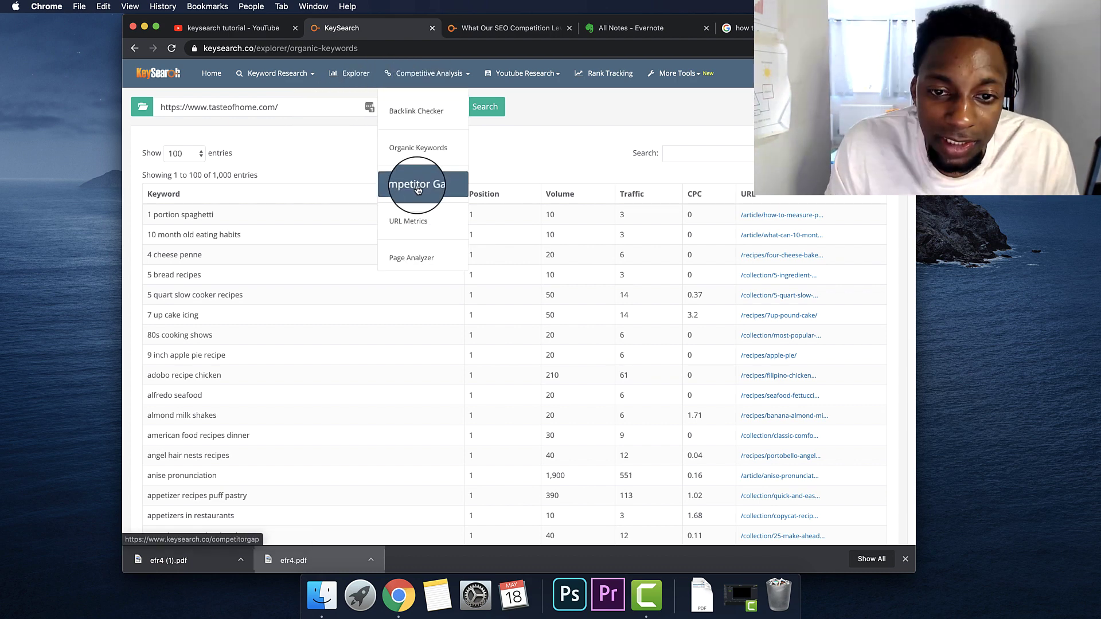
{"action": "left_click", "coordinate": [416, 190]}
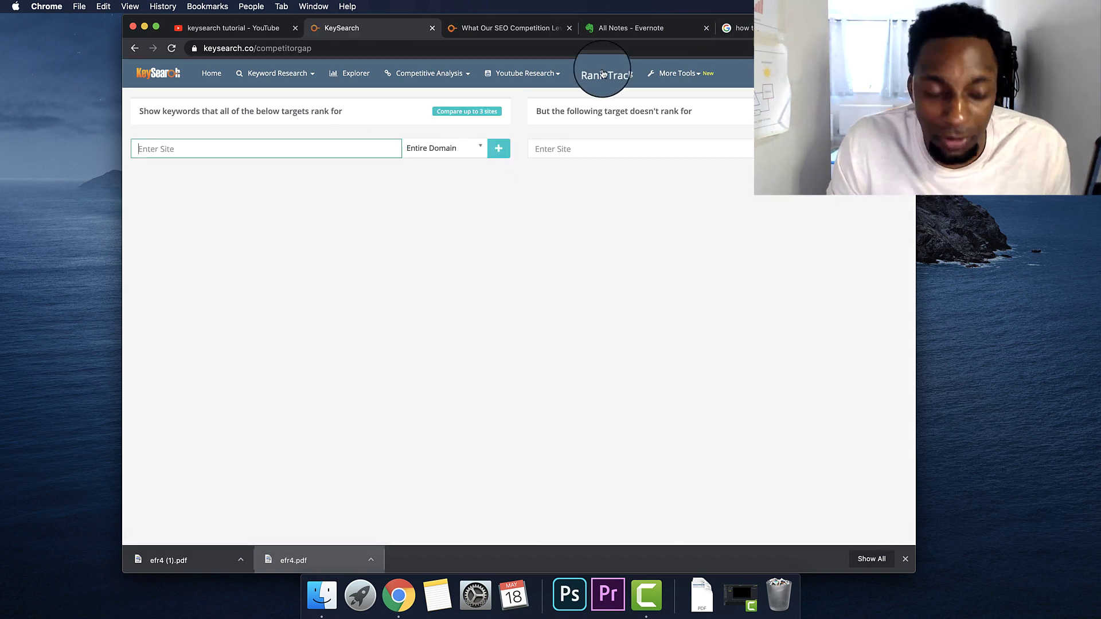
{"action": "type", "text": "https://www.tasteofhome.com/"}
{"action": "left_click", "coordinate": [627, 148]}
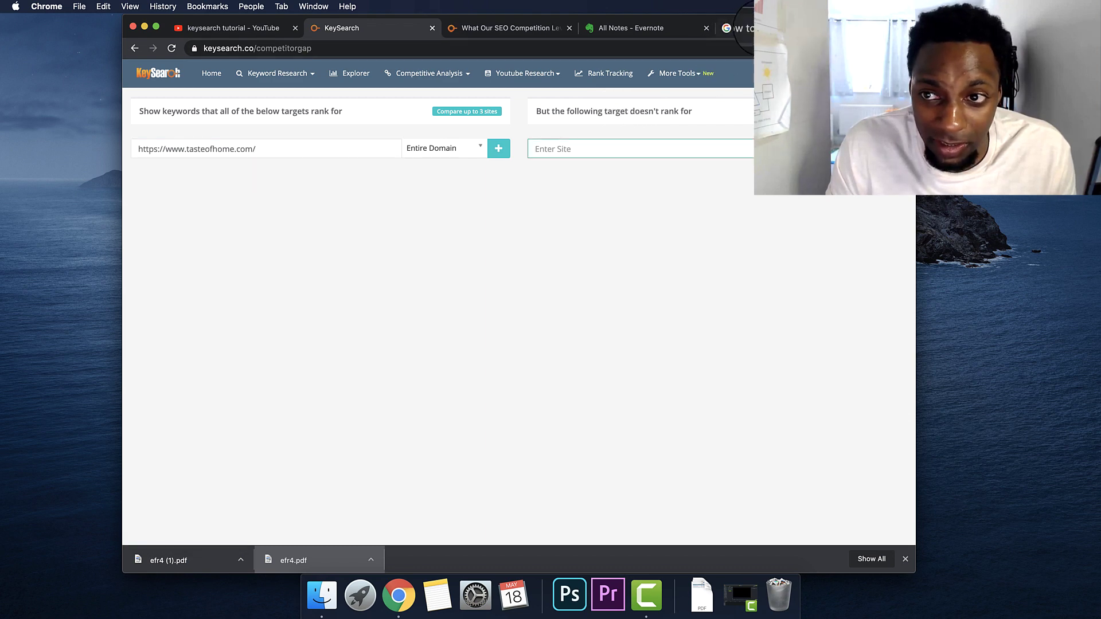
{"action": "left_click", "coordinate": [740, 28]}
{"action": "scroll", "coordinate": [378, 344], "scroll_direction": "up", "scroll_amount": 2}
{"action": "scroll", "coordinate": [368, 344], "scroll_direction": "down", "scroll_amount": 8}
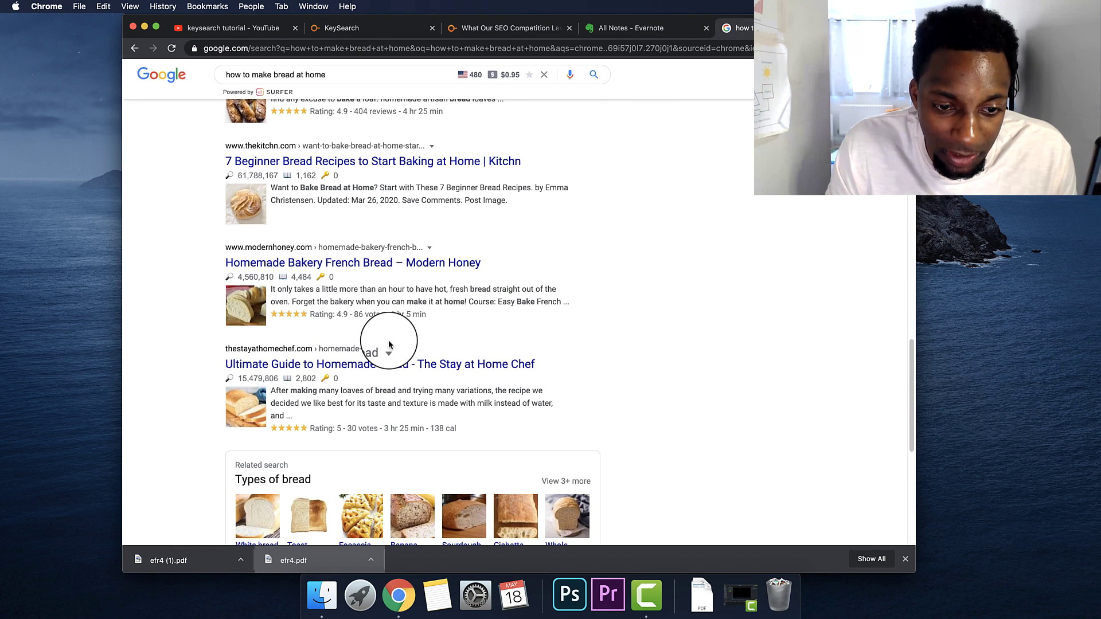
{"action": "right_click", "coordinate": [297, 244]}
{"action": "left_click", "coordinate": [346, 301]}
{"action": "left_click", "coordinate": [342, 28]}
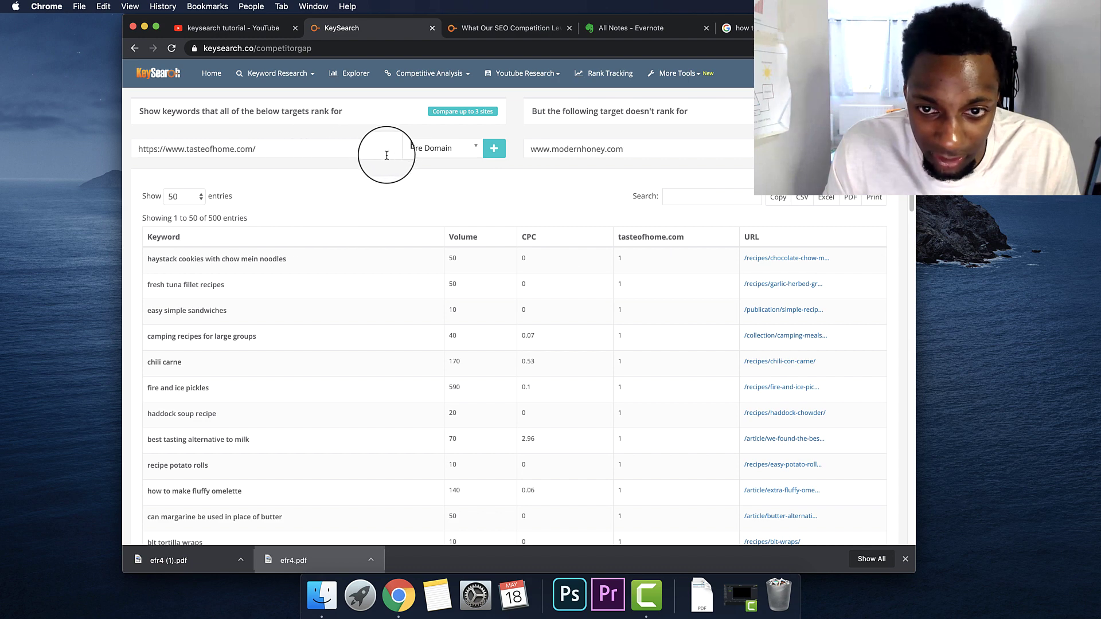
{"action": "left_click_drag", "start_coordinate": [665, 152], "coordinate": [504, 146]}
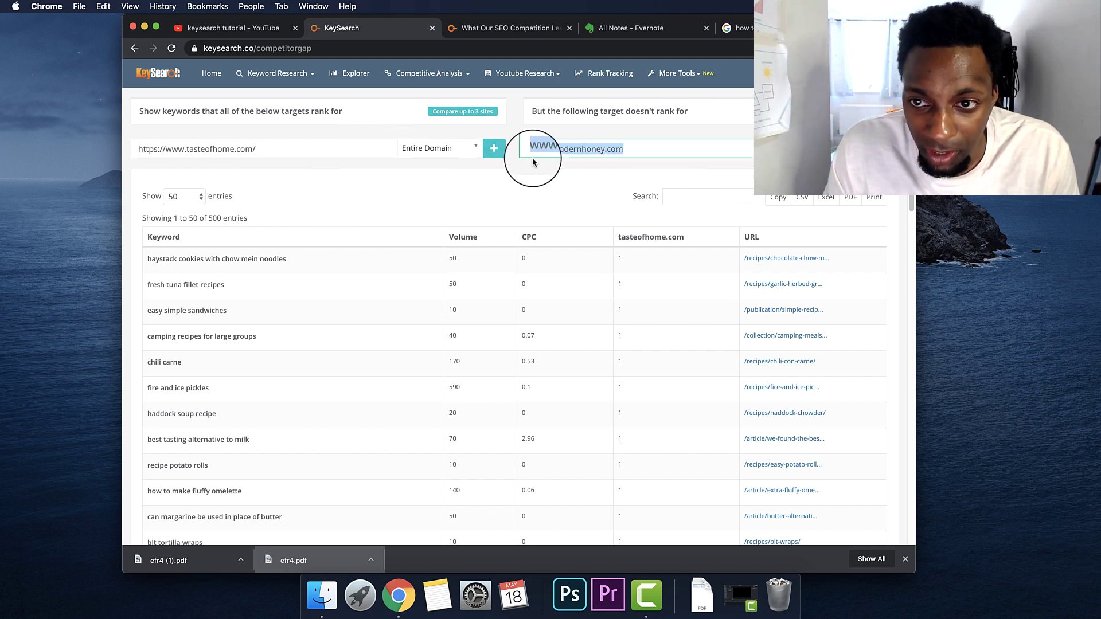
{"action": "scroll", "coordinate": [568, 339], "scroll_direction": "down", "scroll_amount": 3}
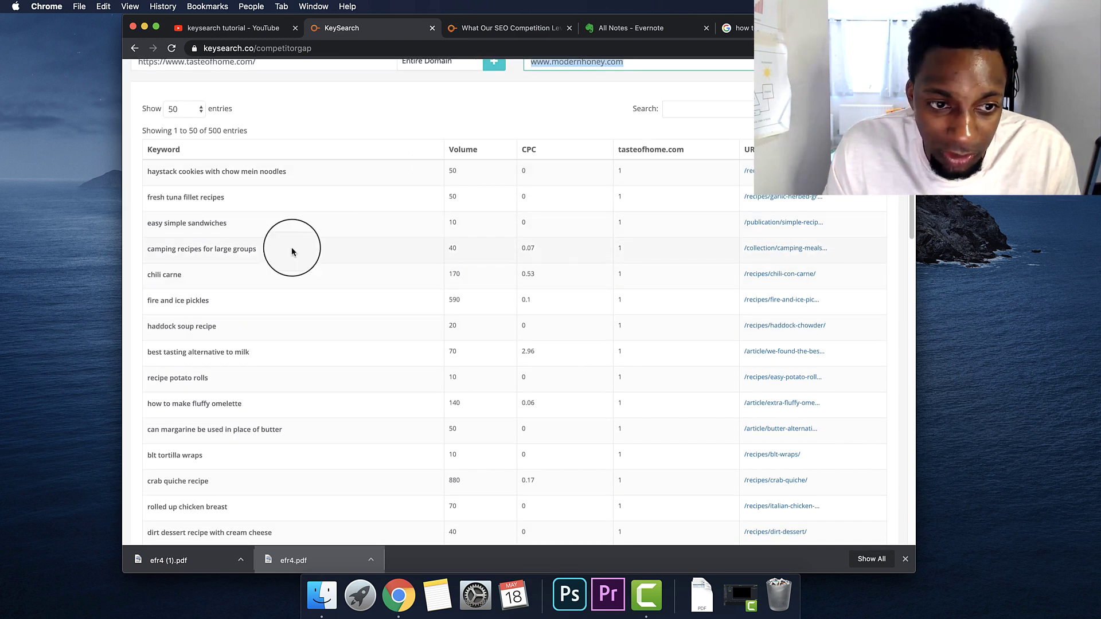
{"action": "scroll", "coordinate": [246, 327], "scroll_direction": "down", "scroll_amount": 15}
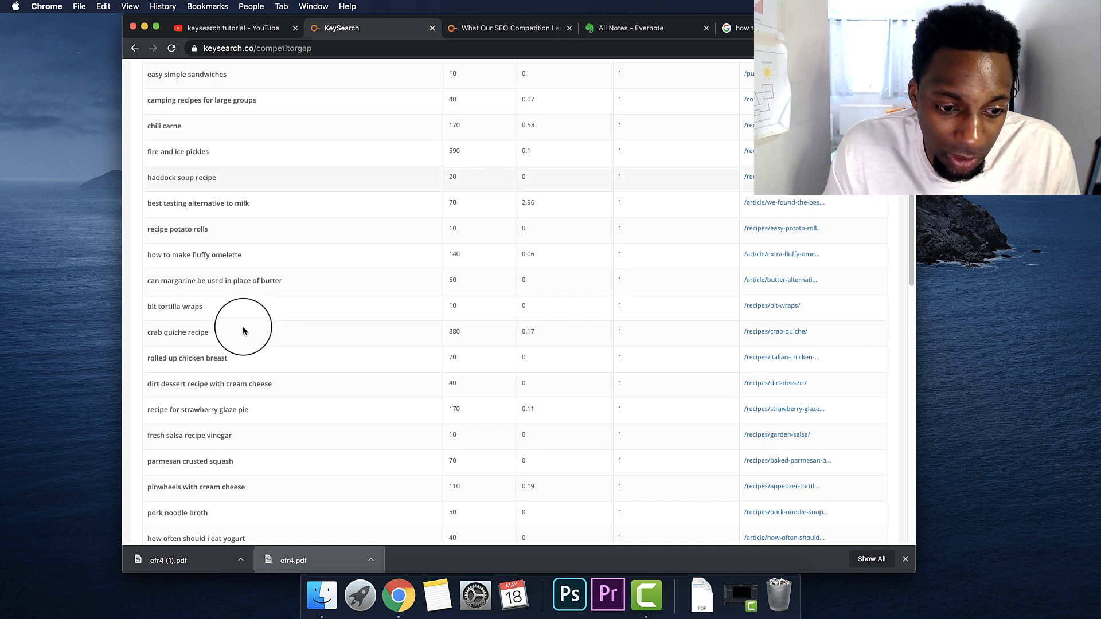
{"action": "scroll", "coordinate": [250, 323], "scroll_direction": "up", "scroll_amount": 20}
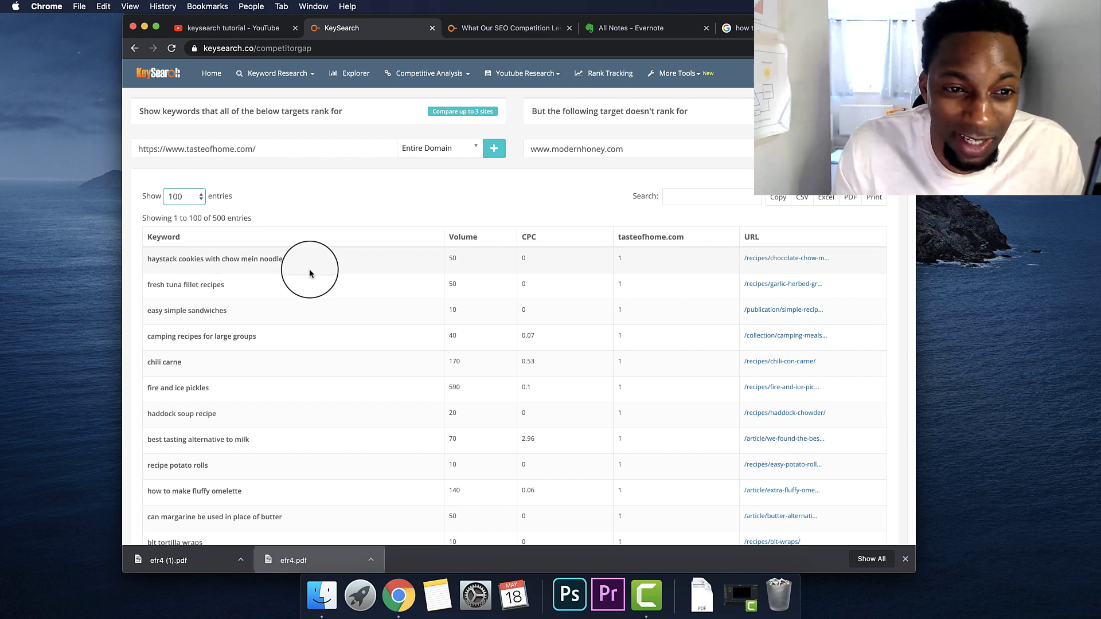
{"action": "scroll", "coordinate": [331, 209], "scroll_direction": "down", "scroll_amount": 10}
{"action": "scroll", "coordinate": [331, 209], "scroll_direction": "down", "scroll_amount": 15}
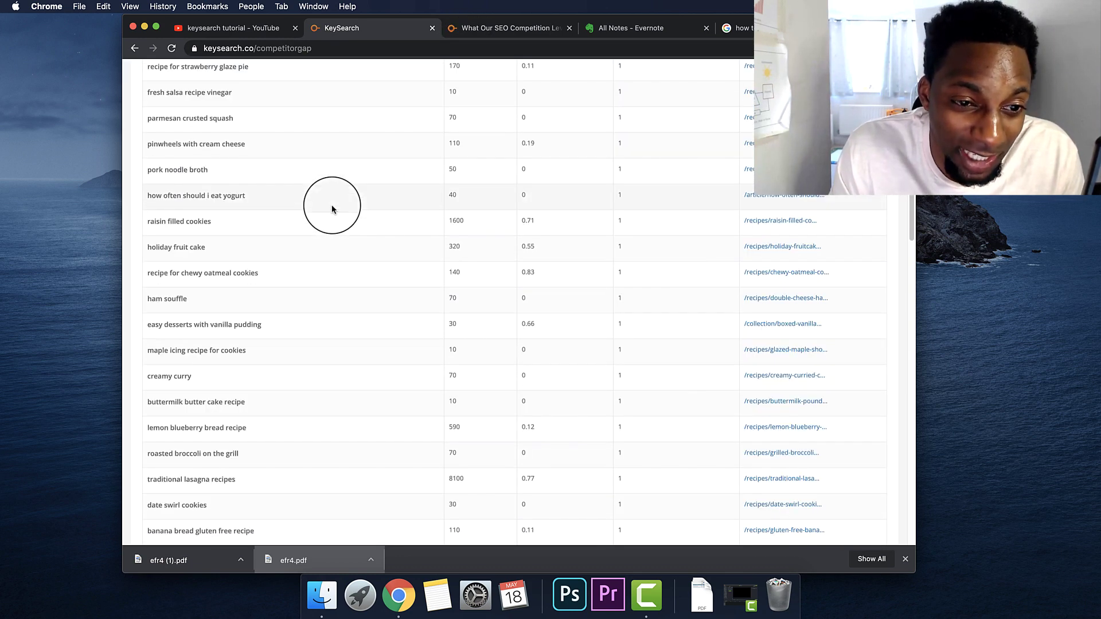
{"action": "scroll", "coordinate": [329, 213], "scroll_direction": "up", "scroll_amount": 12}
{"action": "scroll", "coordinate": [329, 213], "scroll_direction": "up", "scroll_amount": 15}
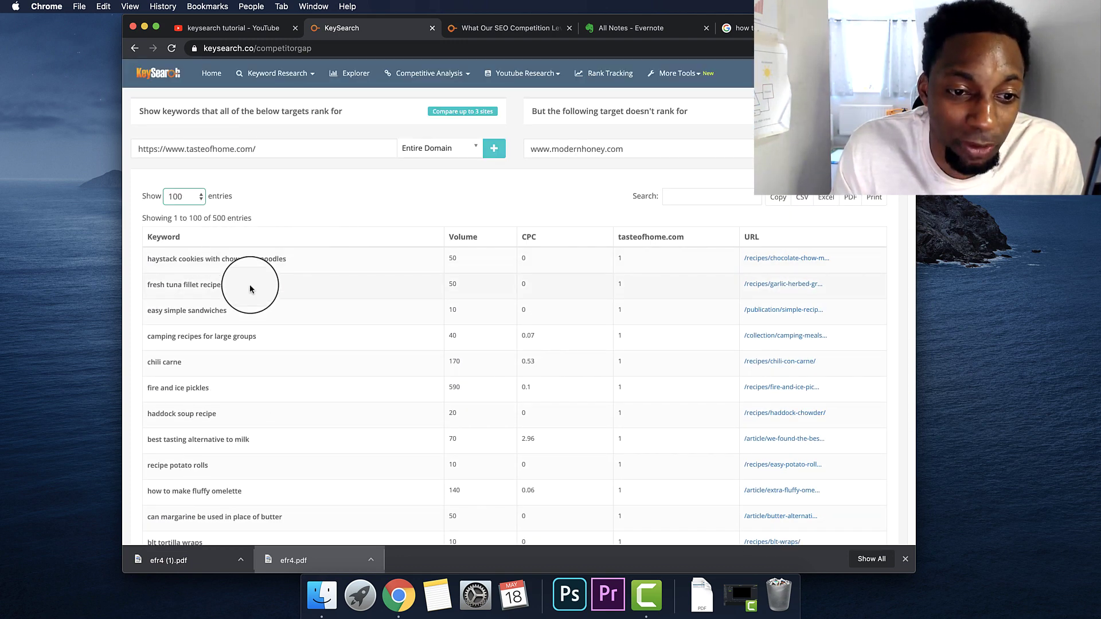
{"action": "scroll", "coordinate": [261, 282], "scroll_direction": "down", "scroll_amount": 5}
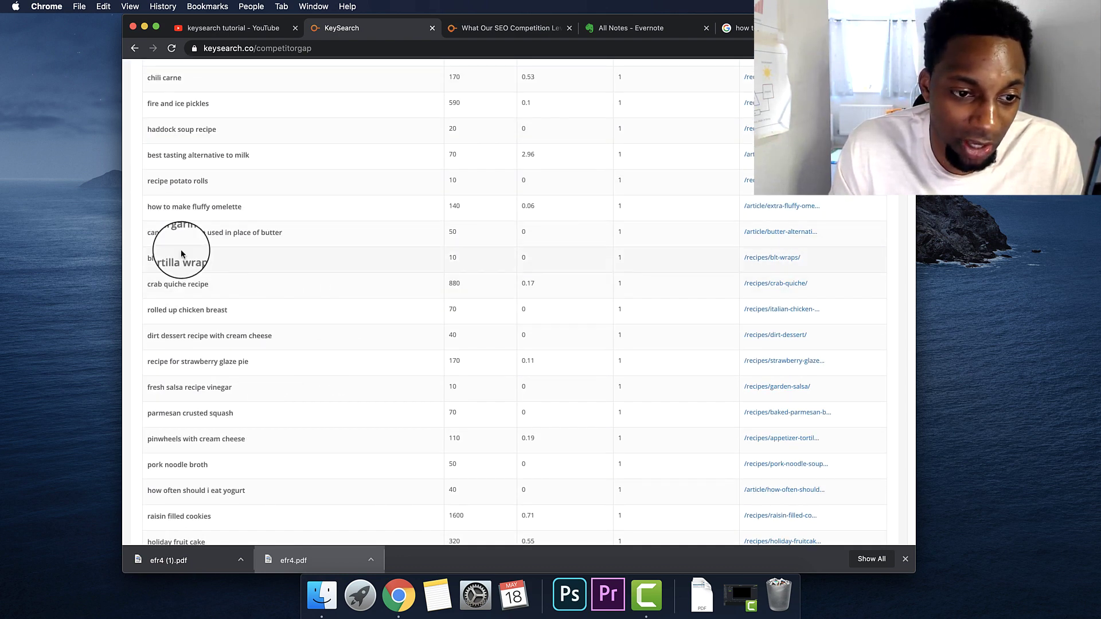
{"action": "scroll", "coordinate": [220, 270], "scroll_direction": "up", "scroll_amount": 4}
{"action": "scroll", "coordinate": [206, 274], "scroll_direction": "up", "scroll_amount": 2}
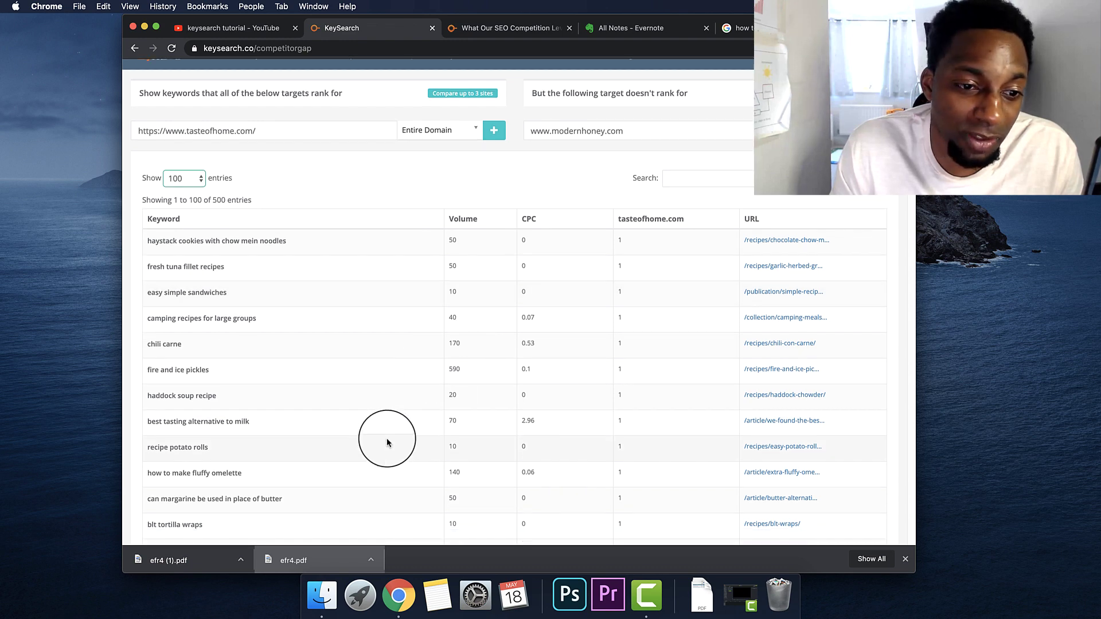
{"action": "scroll", "coordinate": [300, 349], "scroll_direction": "down", "scroll_amount": 12}
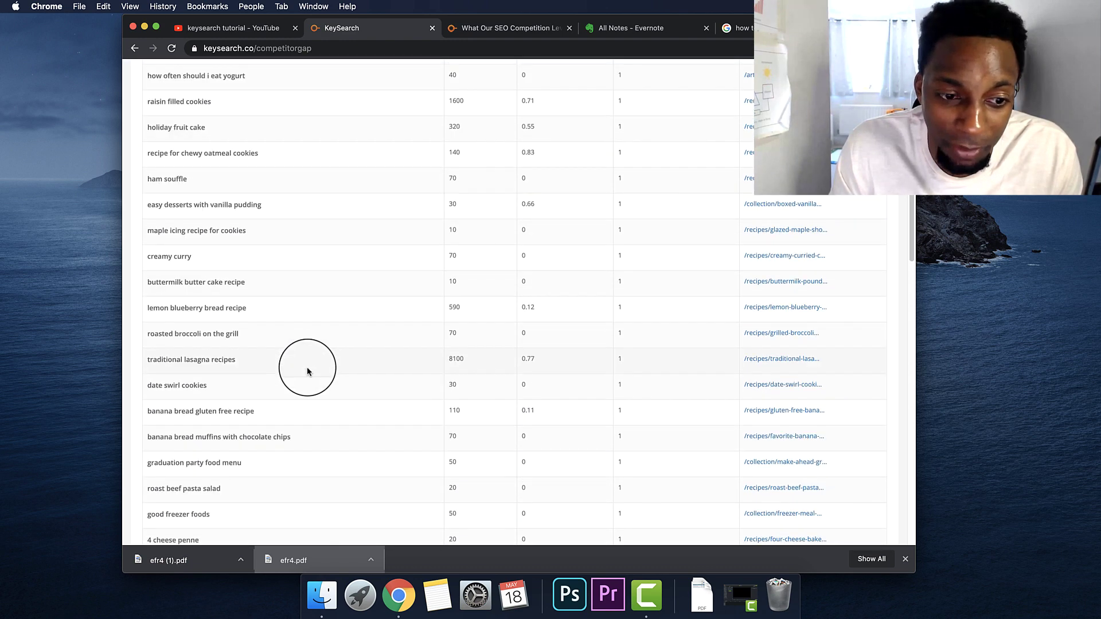
{"action": "scroll", "coordinate": [303, 367], "scroll_direction": "up", "scroll_amount": 15}
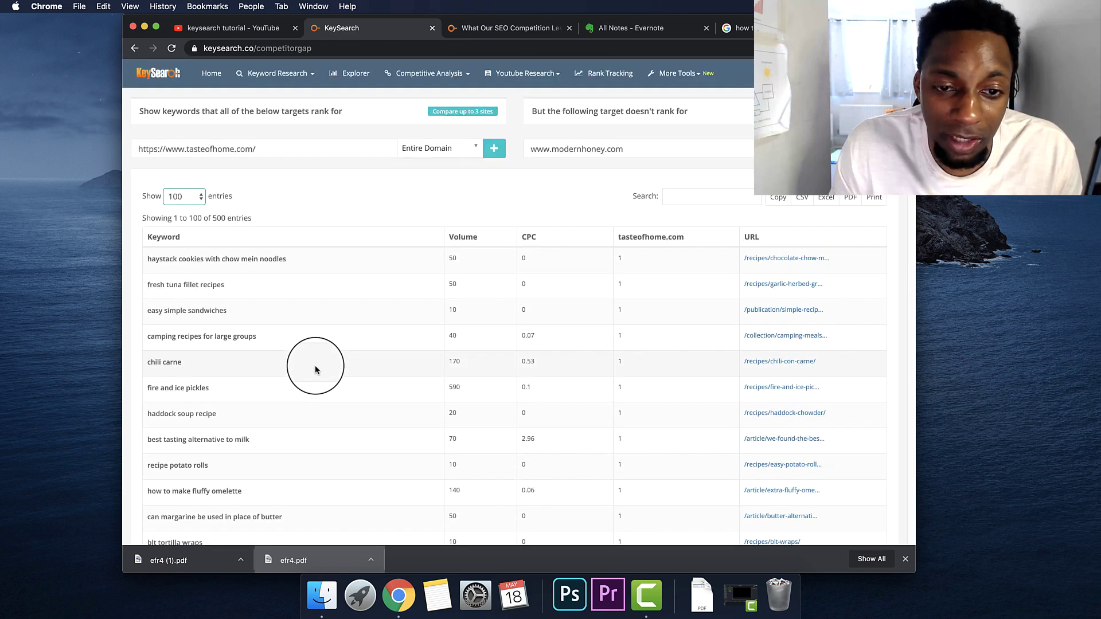
Open the URL Metrics tool for comparing the metrics of multiple URLs.
{"action": "left_click", "coordinate": [411, 73]}
{"action": "left_click", "coordinate": [401, 221]}
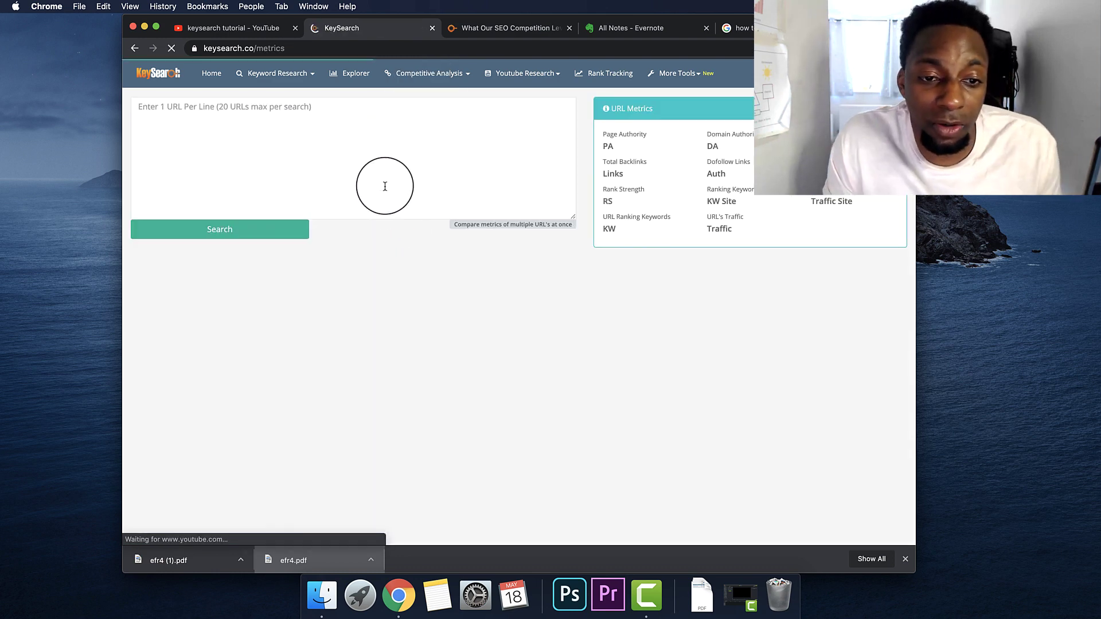
{"action": "left_click", "coordinate": [304, 160]}
{"action": "type", "text": "Homemade Bakery French Bread – Modern Honeywww.modernhoney.com › homemade-bakery-french-b…"}
{"action": "key", "text": "super+z"}
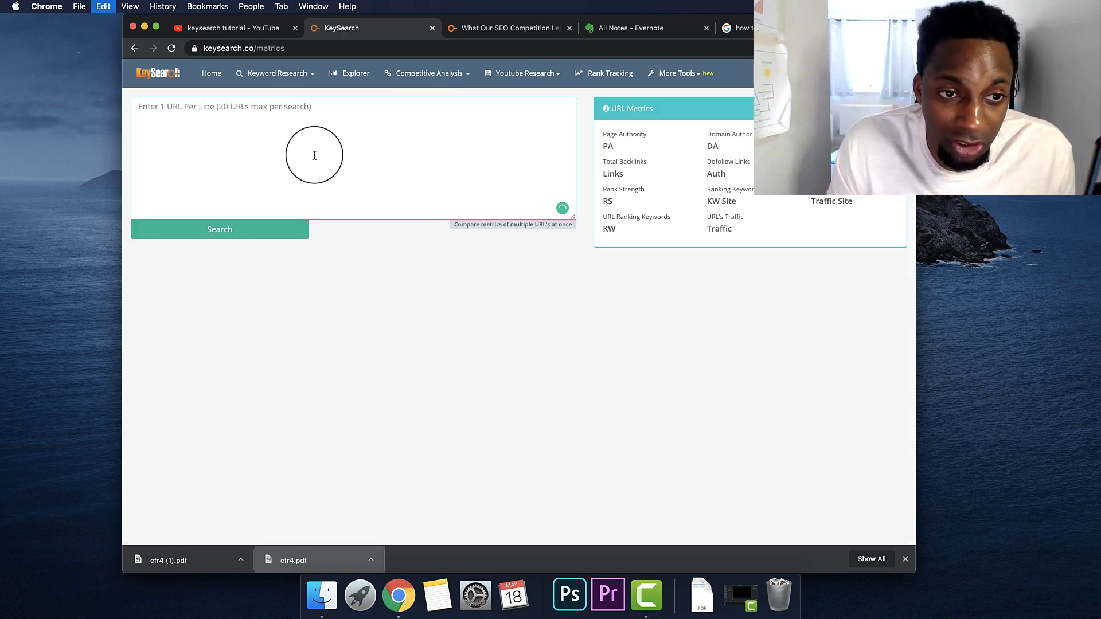
Take the modernhoney.com address from its Homemade Bakery French Bread page in the Google results and search for its URL metrics.
{"action": "left_click", "coordinate": [737, 28]}
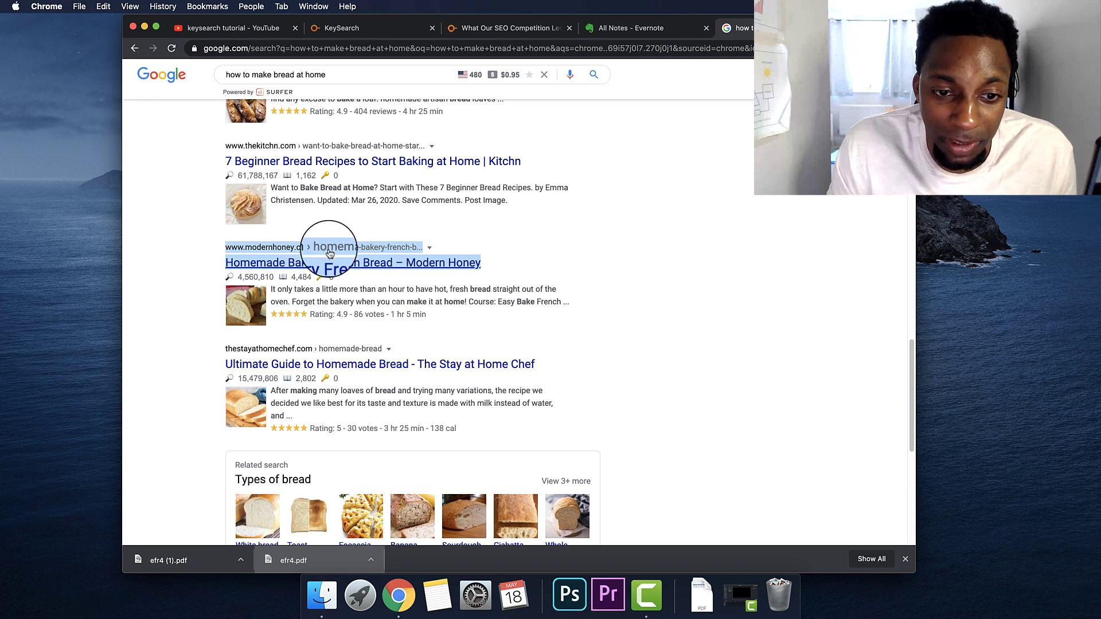
{"action": "right_click", "coordinate": [301, 244]}
{"action": "left_click", "coordinate": [344, 267]}
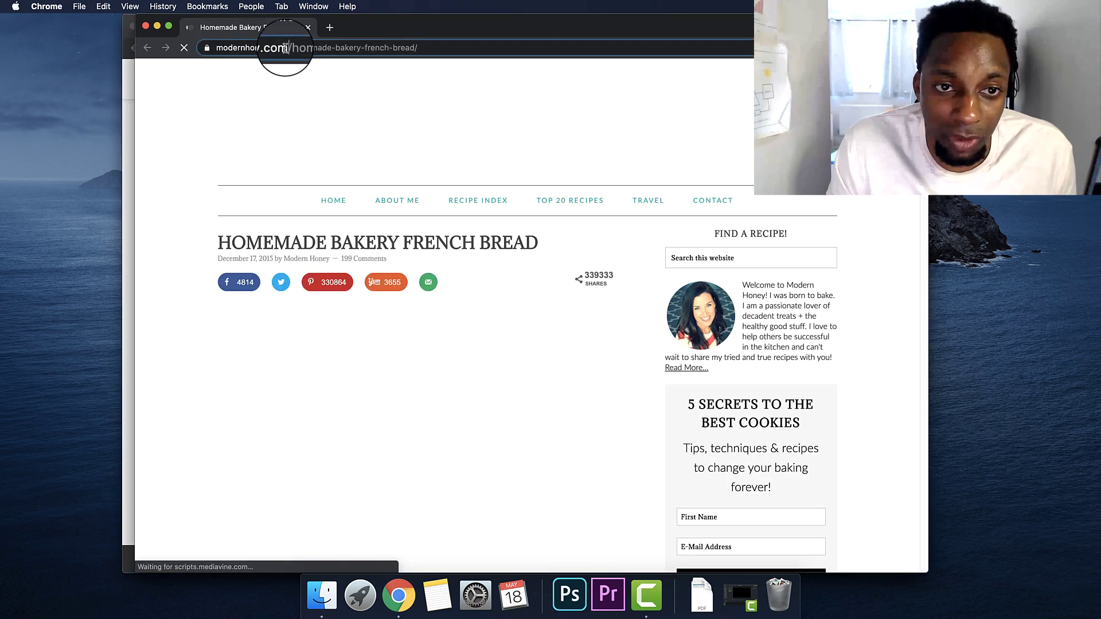
{"action": "left_click_drag", "start_coordinate": [281, 48], "coordinate": [206, 48]}
{"action": "left_click", "coordinate": [143, 27]}
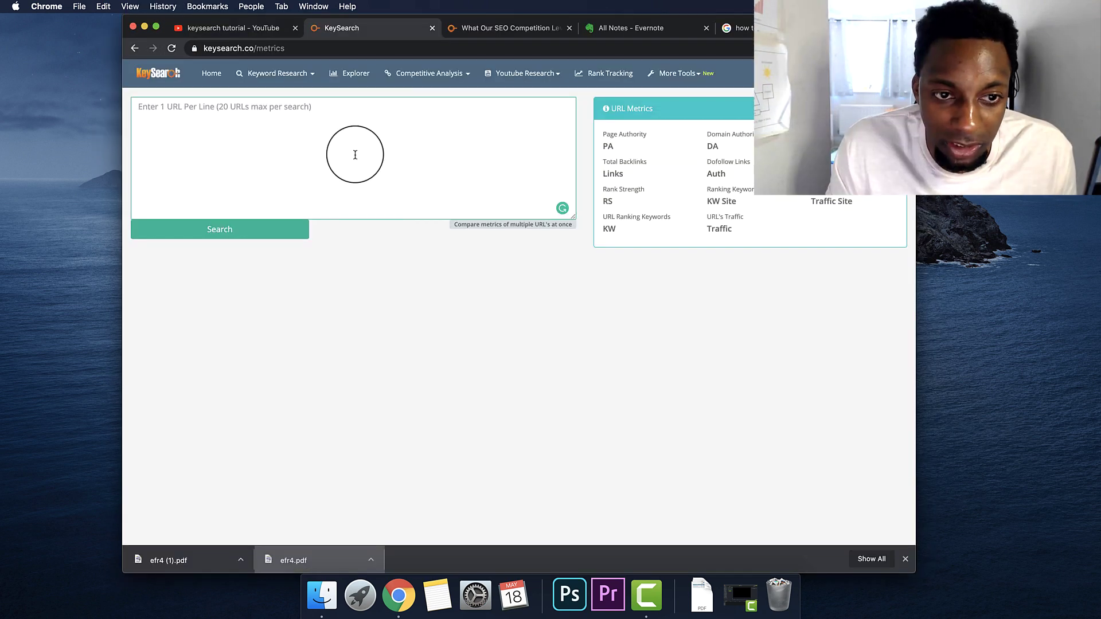
{"action": "left_click", "coordinate": [239, 230]}
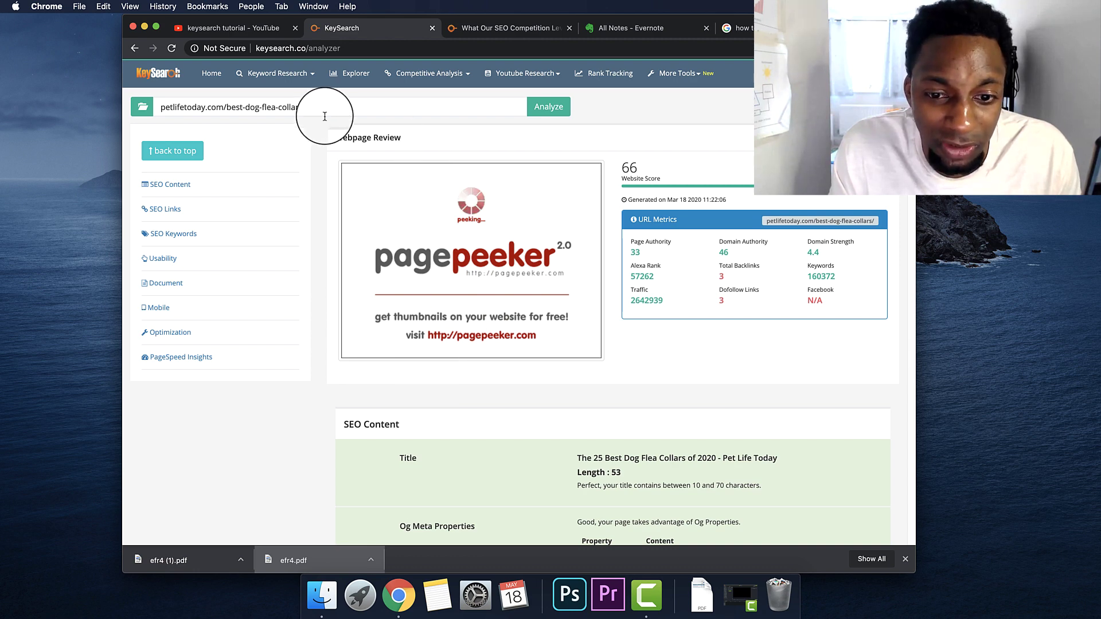
Examine the webpage analysis of petlifetoday.com/best-dog-flea-collars/, covering SEO content, headings, links, keyword consistency, usability and PageSpeed Insights.
{"action": "mouse_move", "coordinate": [363, 319]}
{"action": "scroll", "coordinate": [461, 513], "scroll_direction": "down", "scroll_amount": 6}
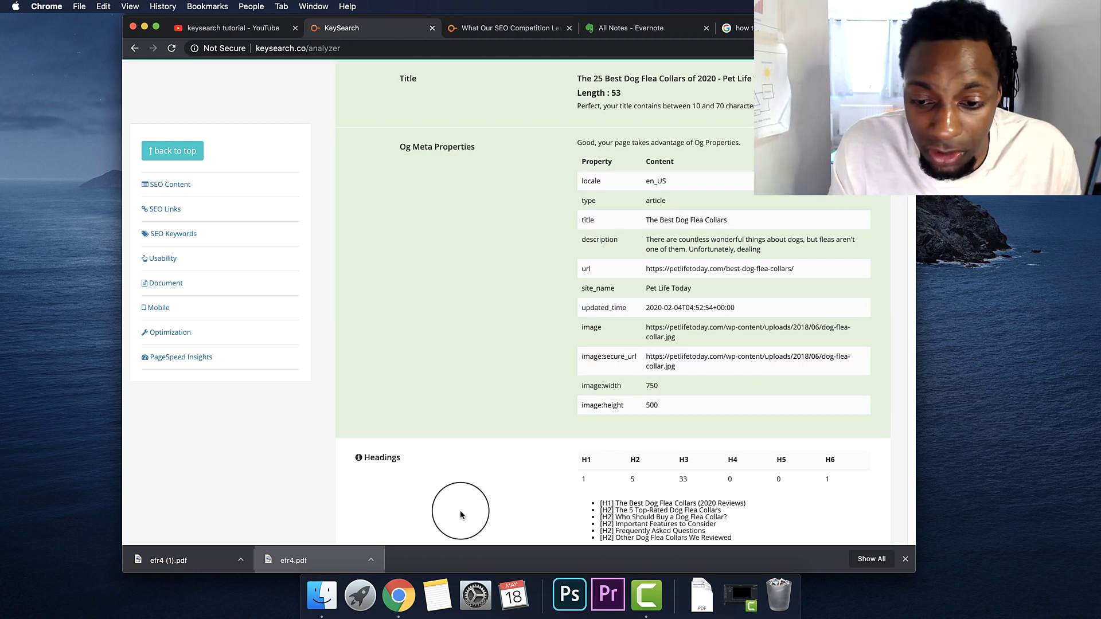
{"action": "scroll", "coordinate": [365, 462], "scroll_direction": "up", "scroll_amount": 3}
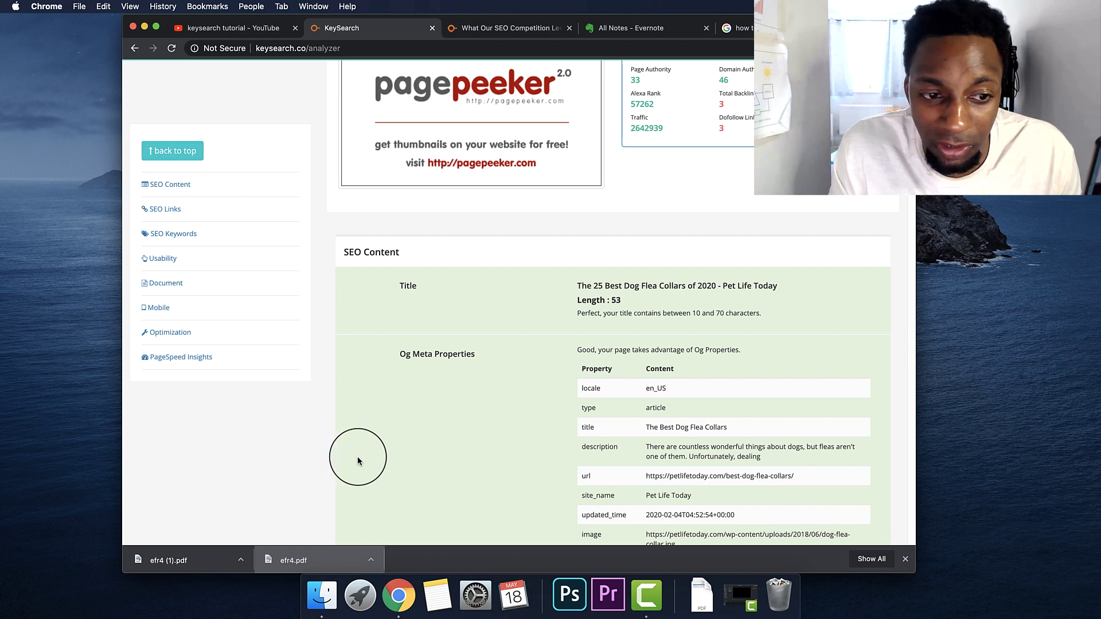
{"action": "scroll", "coordinate": [401, 482], "scroll_direction": "down", "scroll_amount": 6}
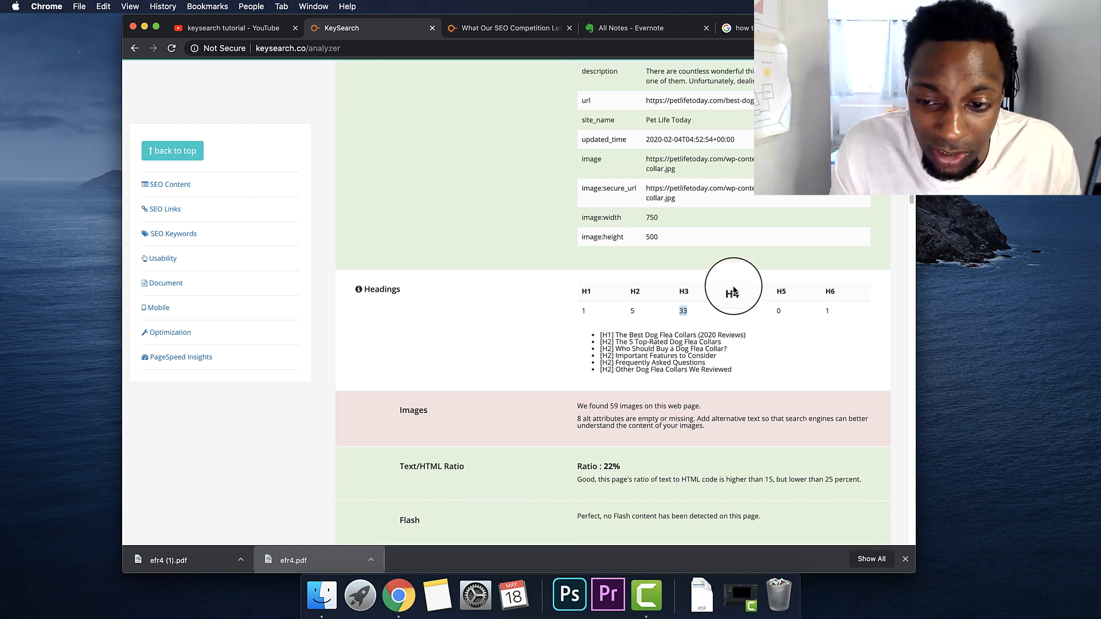
{"action": "scroll", "coordinate": [516, 333], "scroll_direction": "down", "scroll_amount": 5}
{"action": "scroll", "coordinate": [612, 343], "scroll_direction": "down", "scroll_amount": 2}
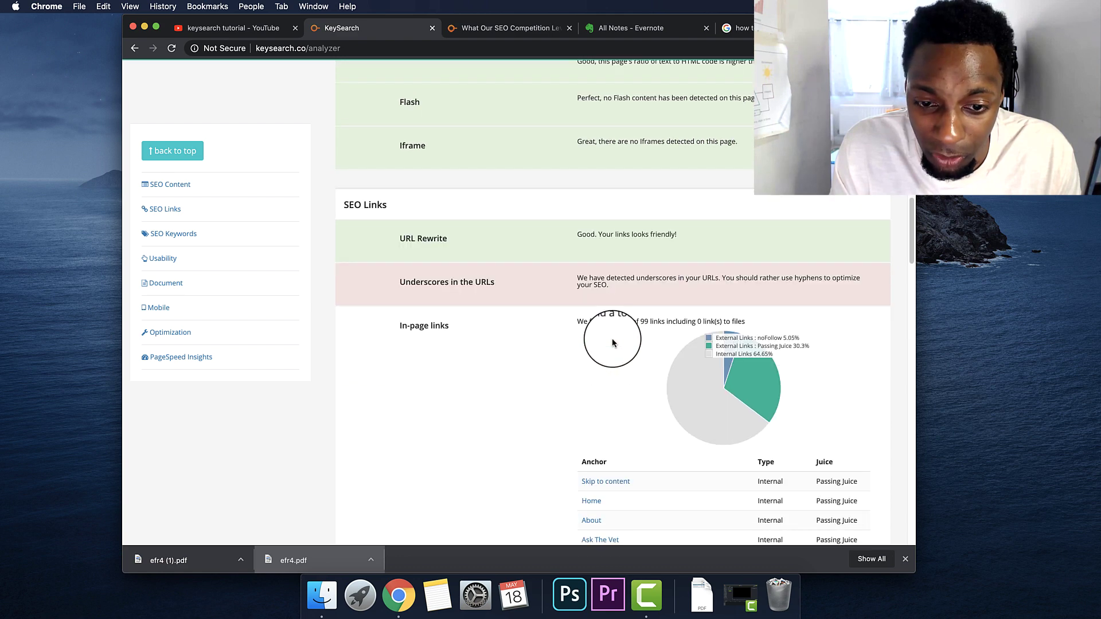
{"action": "scroll", "coordinate": [835, 362], "scroll_direction": "down", "scroll_amount": 15}
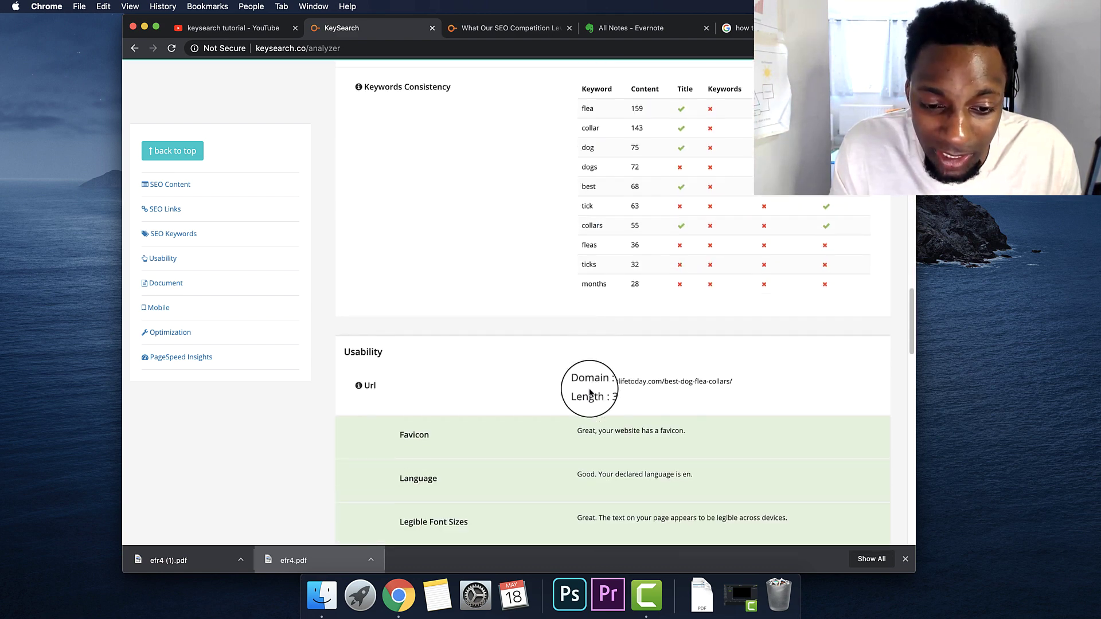
{"action": "left_click_drag", "start_coordinate": [404, 294], "coordinate": [498, 304]}
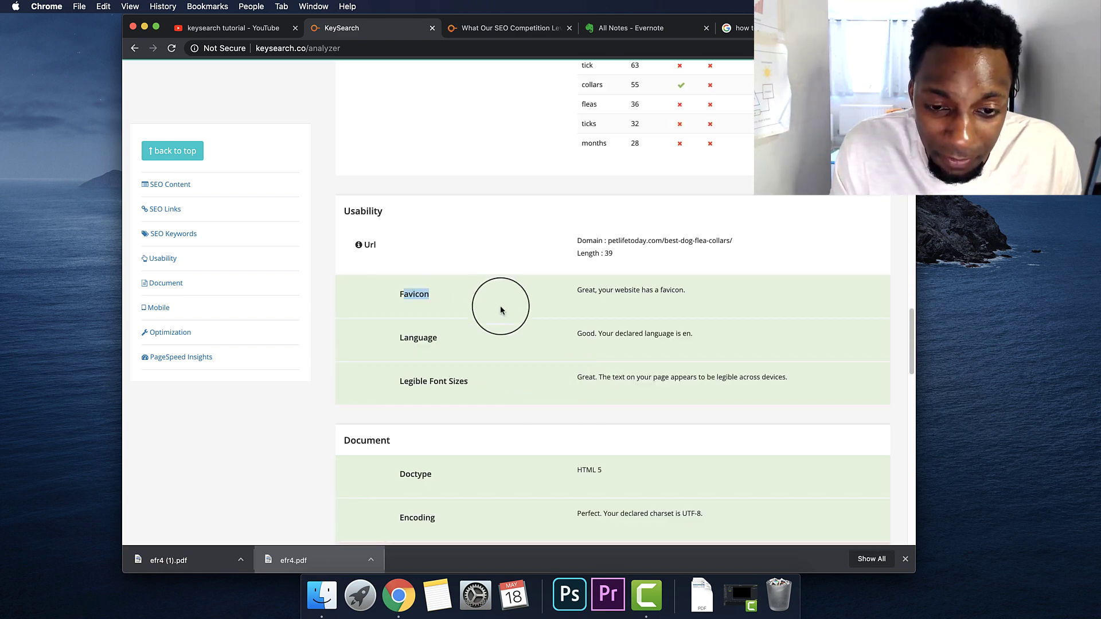
{"action": "scroll", "coordinate": [559, 342], "scroll_direction": "down", "scroll_amount": 10}
{"action": "scroll", "coordinate": [546, 340], "scroll_direction": "down", "scroll_amount": 15}
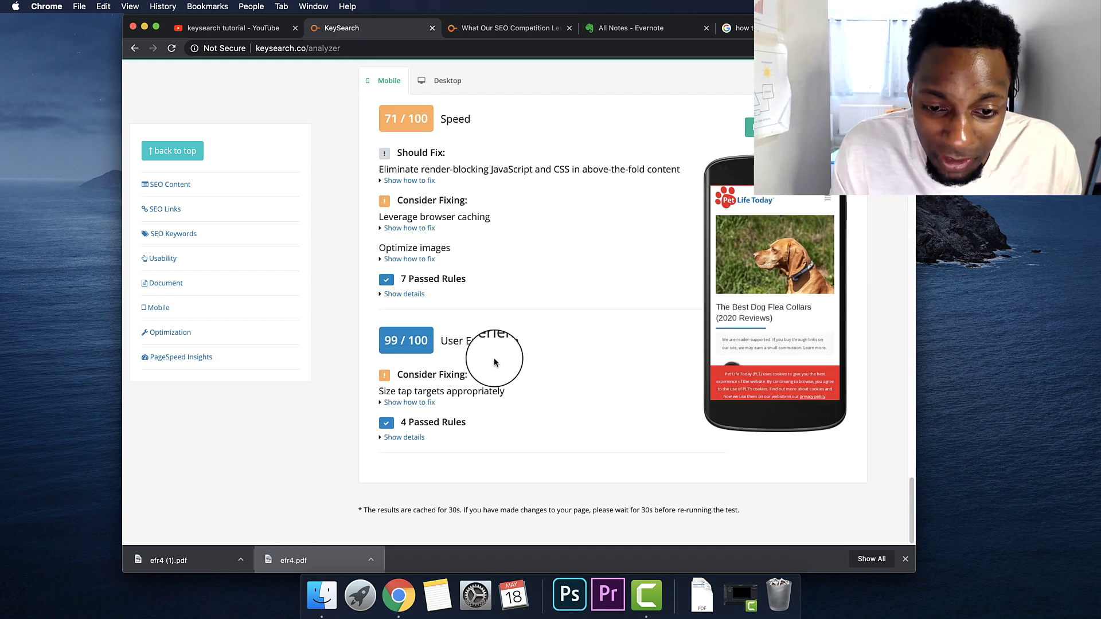
Show the desktop results in PageSpeed Insights and look through the suggested fixes.
{"action": "scroll", "coordinate": [442, 335], "scroll_direction": "up", "scroll_amount": 8}
{"action": "left_click", "coordinate": [449, 436]}
{"action": "scroll", "coordinate": [600, 442], "scroll_direction": "down", "scroll_amount": 4}
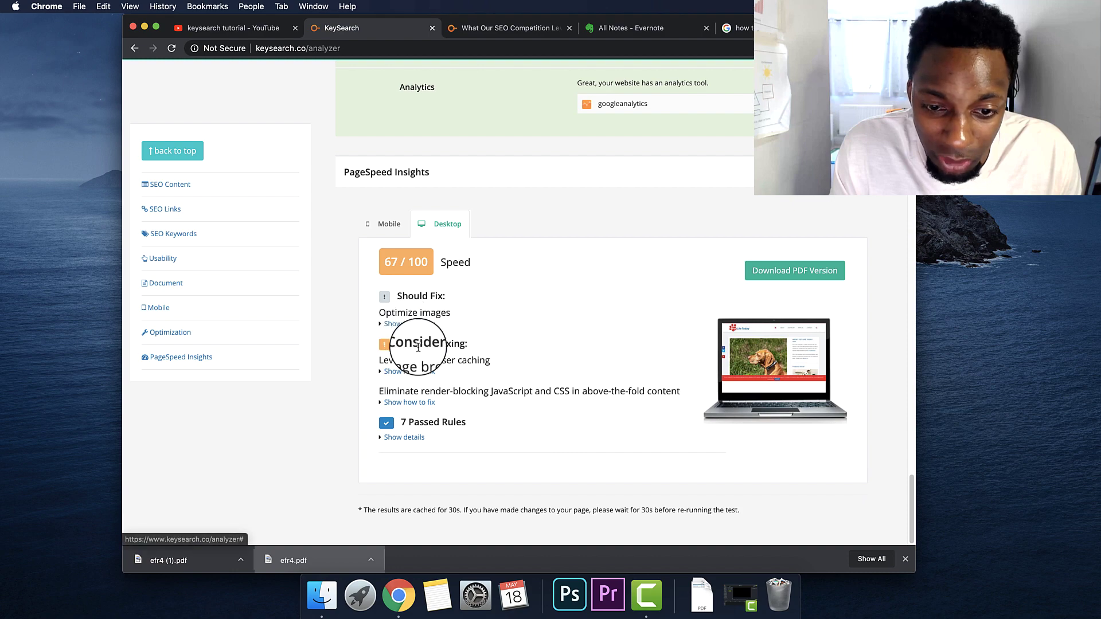
Go back through the page report and review its Images and Underscores in the URLs findings.
{"action": "scroll", "coordinate": [418, 347], "scroll_direction": "up", "scroll_amount": 20}
{"action": "scroll", "coordinate": [592, 382], "scroll_direction": "up", "scroll_amount": 20}
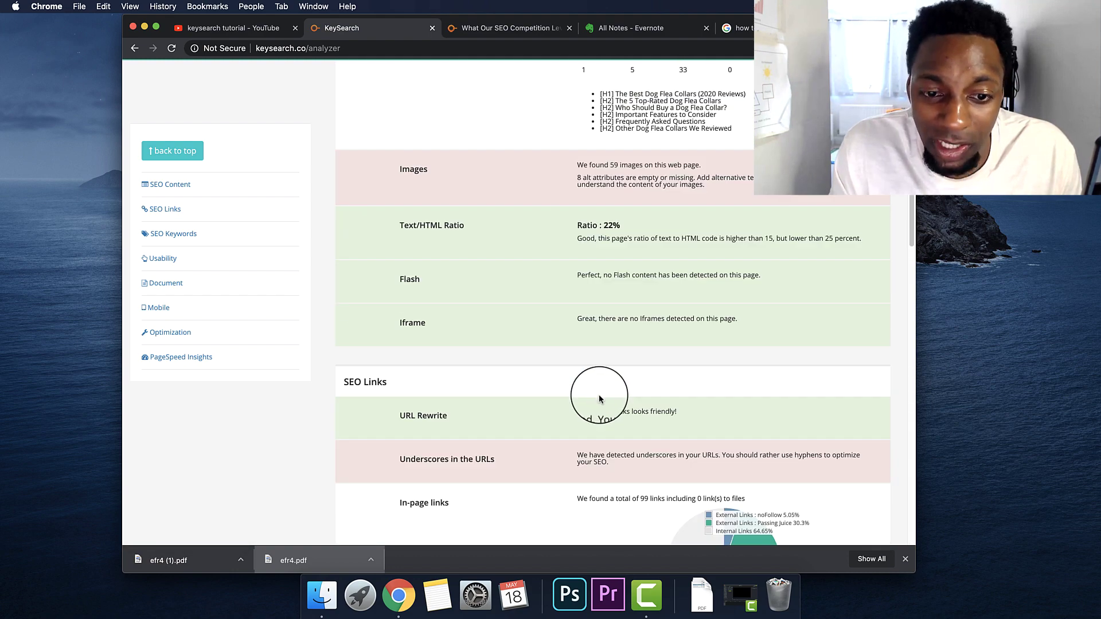
{"action": "scroll", "coordinate": [597, 395], "scroll_direction": "down", "scroll_amount": 13}
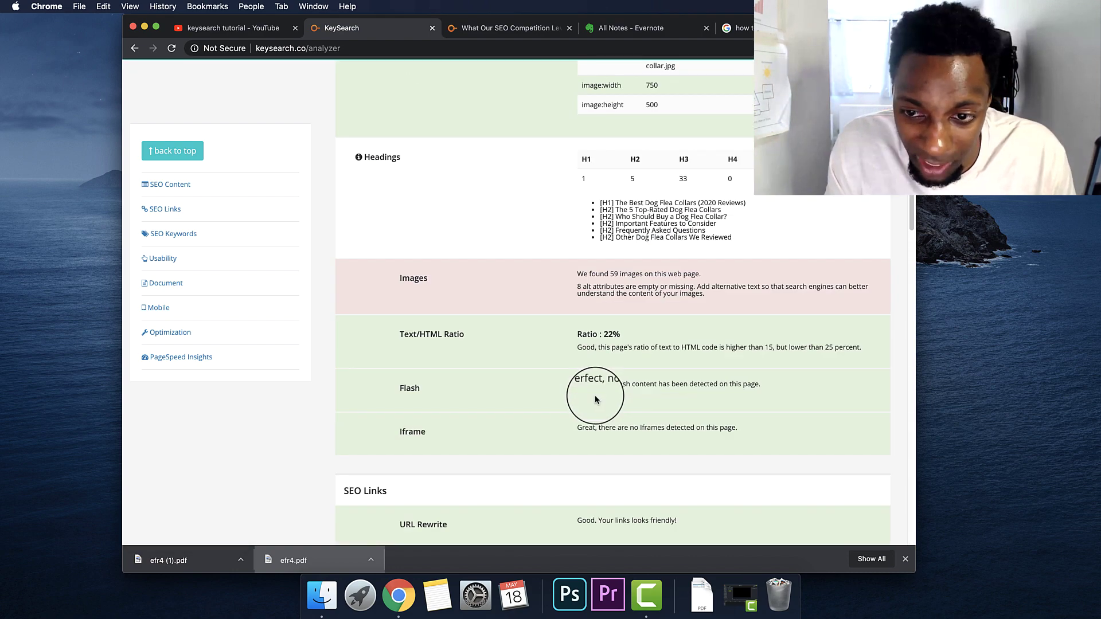
{"action": "scroll", "coordinate": [560, 393], "scroll_direction": "up", "scroll_amount": 12}
{"action": "scroll", "coordinate": [598, 383], "scroll_direction": "down", "scroll_amount": 5}
{"action": "scroll", "coordinate": [598, 383], "scroll_direction": "down", "scroll_amount": 5}
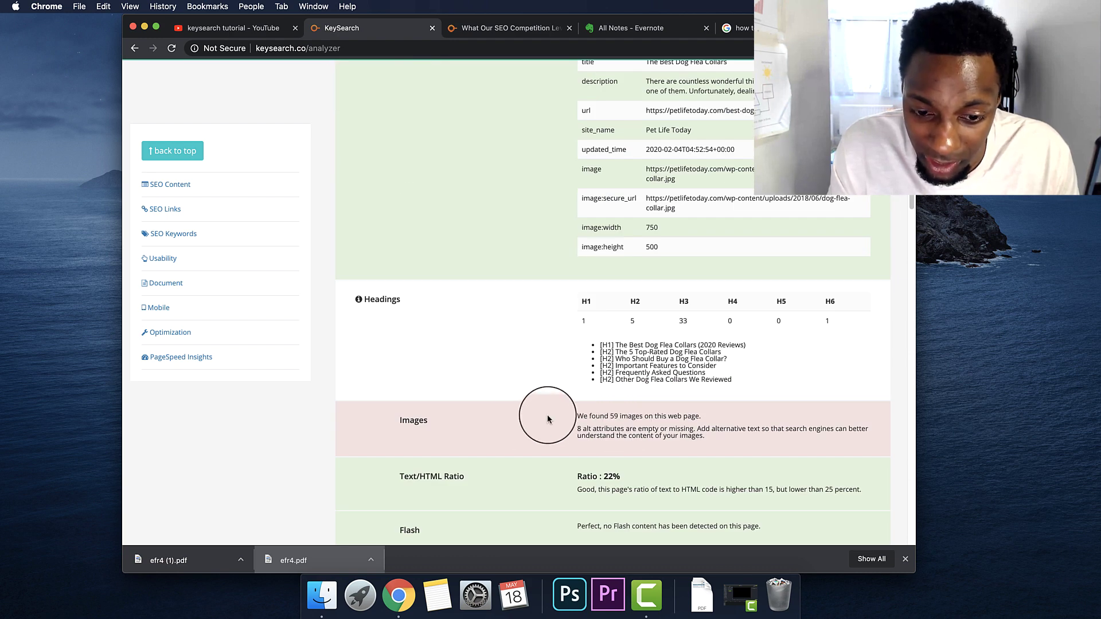
{"action": "mouse_move", "coordinate": [638, 428]}
{"action": "left_mouse_down"}
{"action": "mouse_move", "coordinate": [607, 430]}
{"action": "mouse_move", "coordinate": [654, 433]}
{"action": "left_mouse_up"}
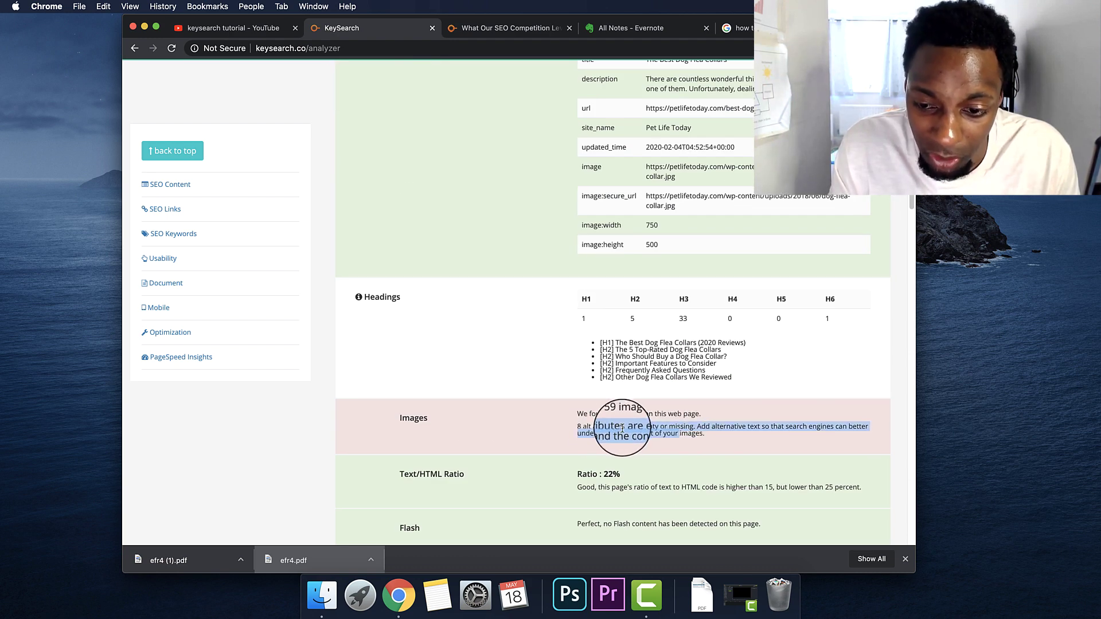
{"action": "scroll", "coordinate": [622, 433], "scroll_direction": "up", "scroll_amount": 15}
{"action": "scroll", "coordinate": [621, 433], "scroll_direction": "down", "scroll_amount": 10}
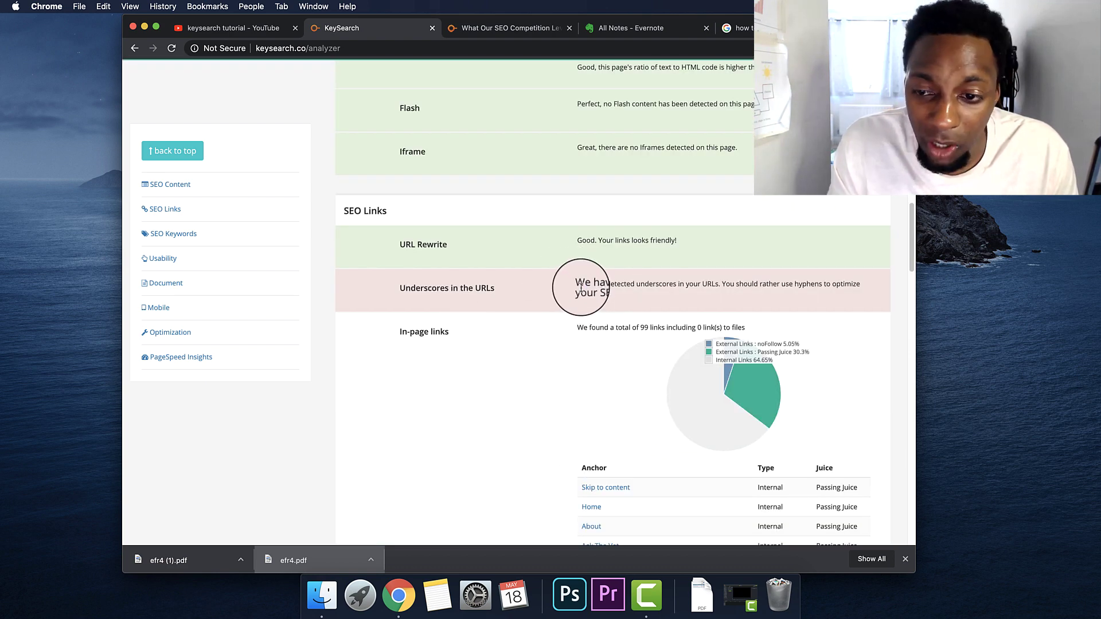
{"action": "left_click_drag", "start_coordinate": [581, 288], "coordinate": [710, 310]}
{"action": "scroll", "coordinate": [615, 417], "scroll_direction": "up", "scroll_amount": 15}
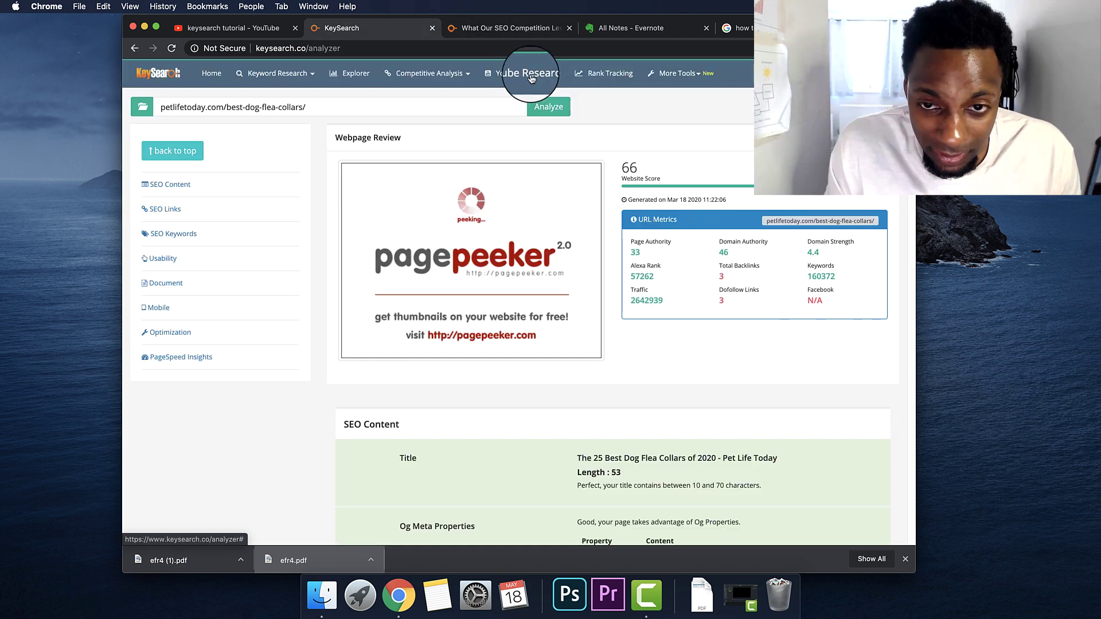
Open Youtube Research and look over the search trends and ranking videos for "womens shoes".
{"action": "mouse_move", "coordinate": [525, 73]}
{"action": "left_click", "coordinate": [515, 107]}
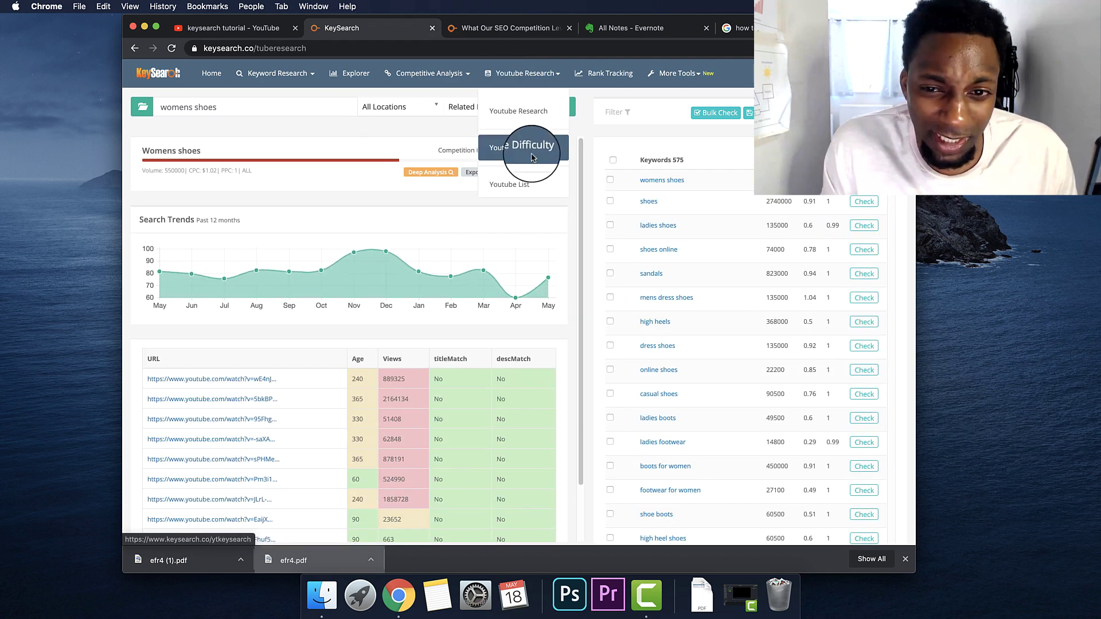
{"action": "scroll", "coordinate": [484, 310], "scroll_direction": "down", "scroll_amount": 2}
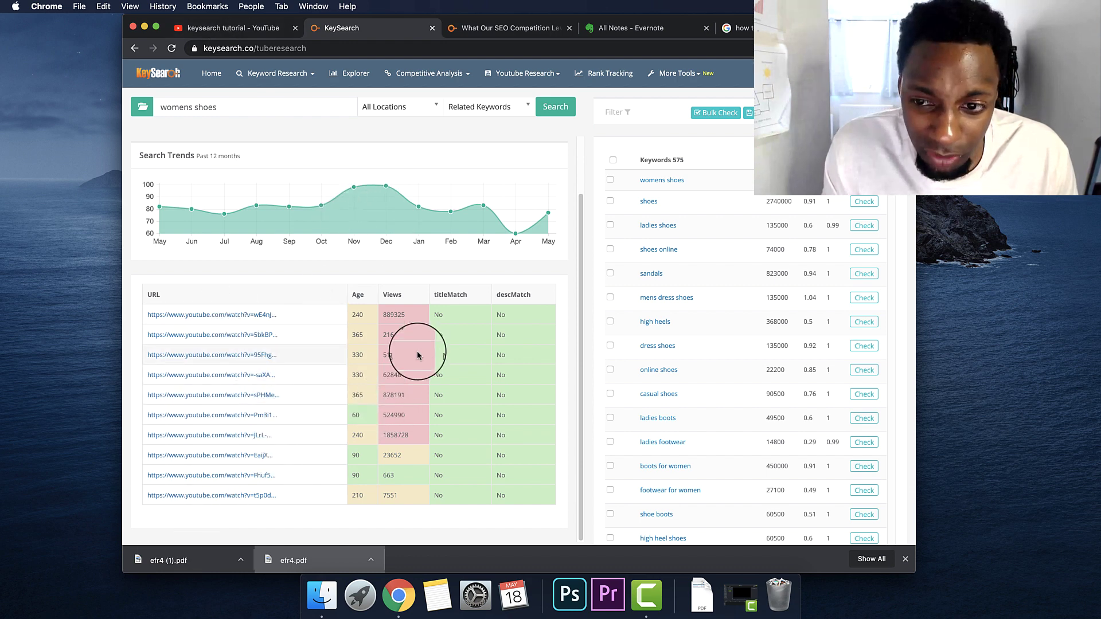
Check the competition scores of "shoes" and "ladies shoes", and examine the age and views of the videos ranking for "ladies shoes".
{"action": "left_click", "coordinate": [864, 201]}
{"action": "left_click", "coordinate": [864, 225]}
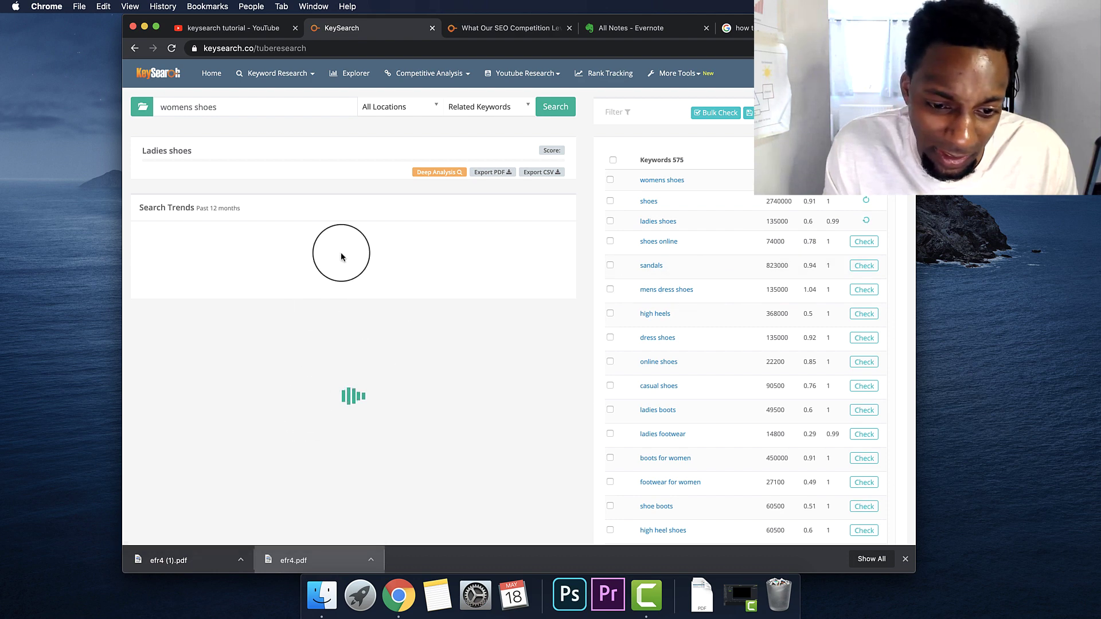
{"action": "scroll", "coordinate": [321, 436], "scroll_direction": "down", "scroll_amount": 2}
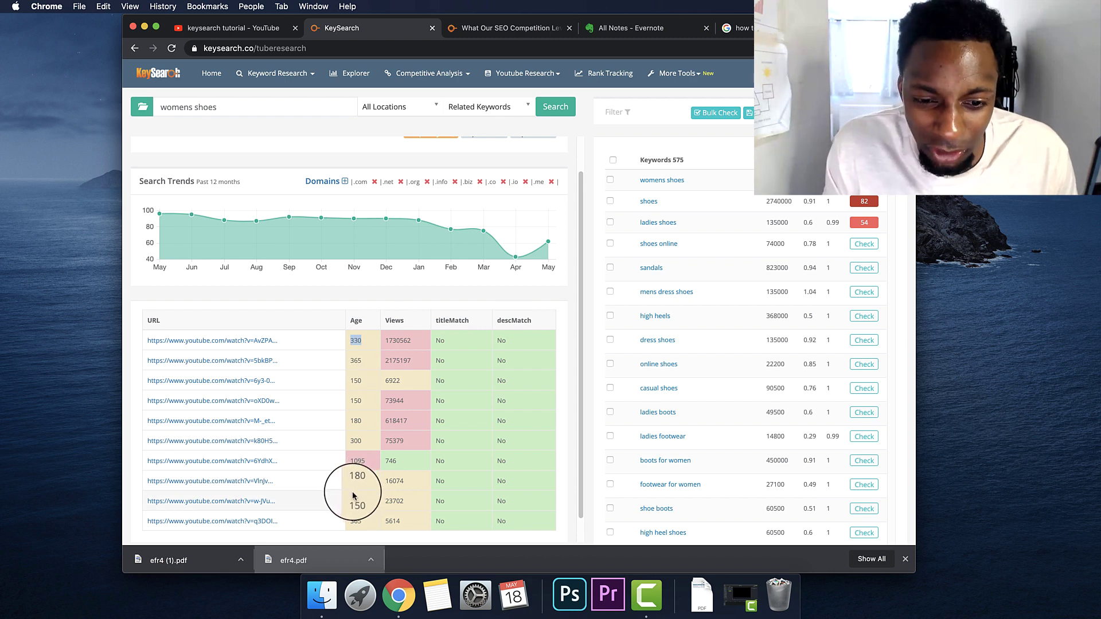
{"action": "scroll", "coordinate": [352, 496], "scroll_direction": "up", "scroll_amount": 1}
{"action": "scroll", "coordinate": [352, 484], "scroll_direction": "down", "scroll_amount": 2}
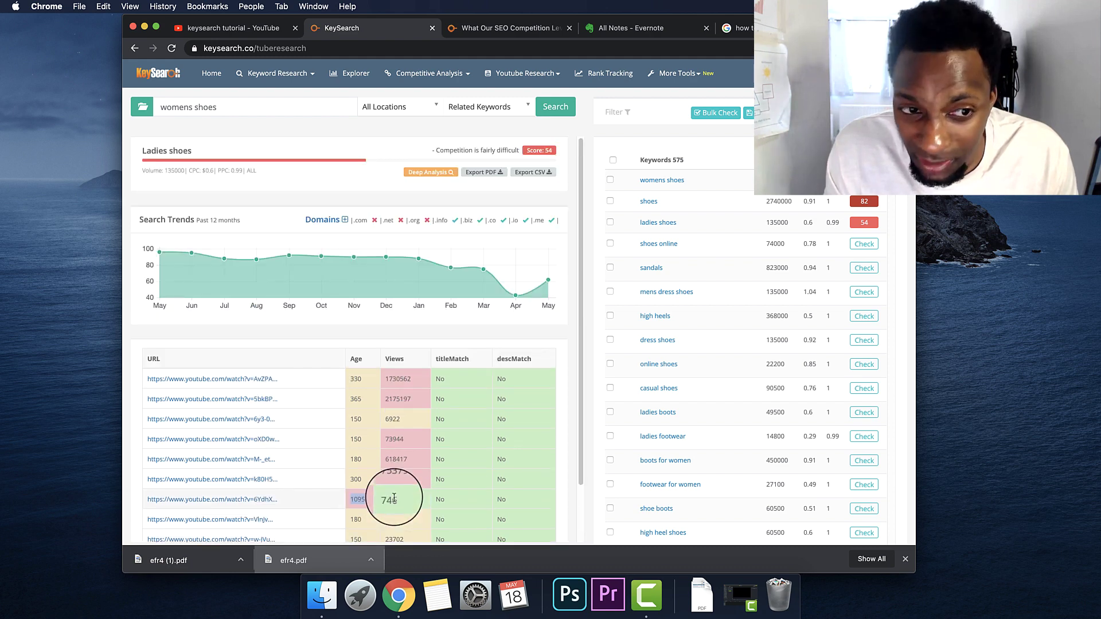
Check the remaining videos ranking for "ladies shoes" and filter the related keywords to a minimum volume of 50.
{"action": "scroll", "coordinate": [394, 498], "scroll_direction": "down", "scroll_amount": 2}
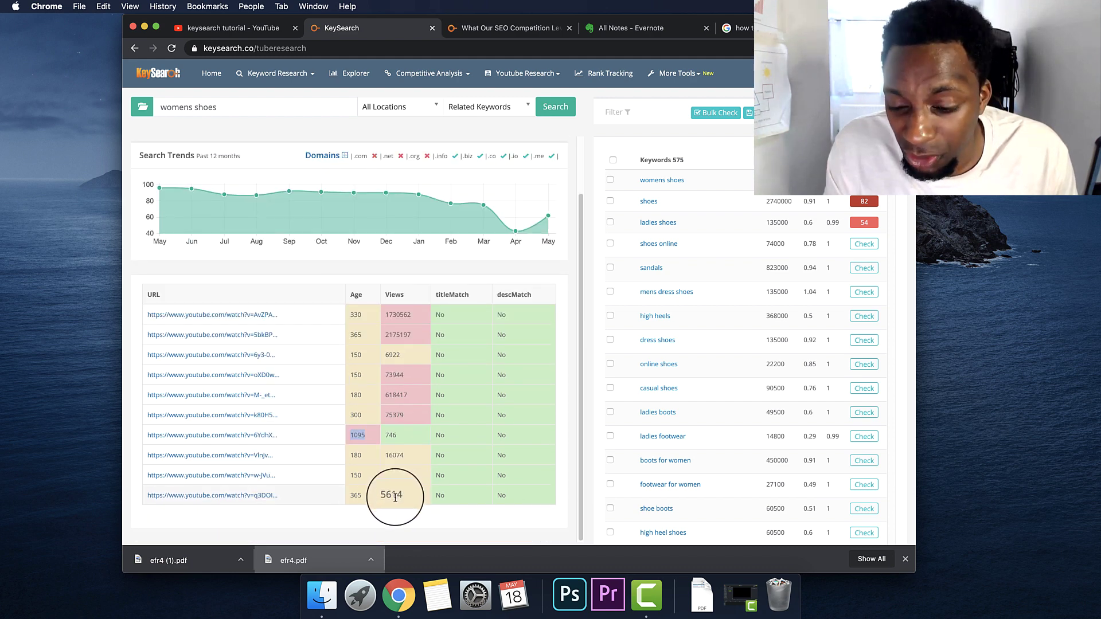
{"action": "scroll", "coordinate": [444, 486], "scroll_direction": "up", "scroll_amount": 2}
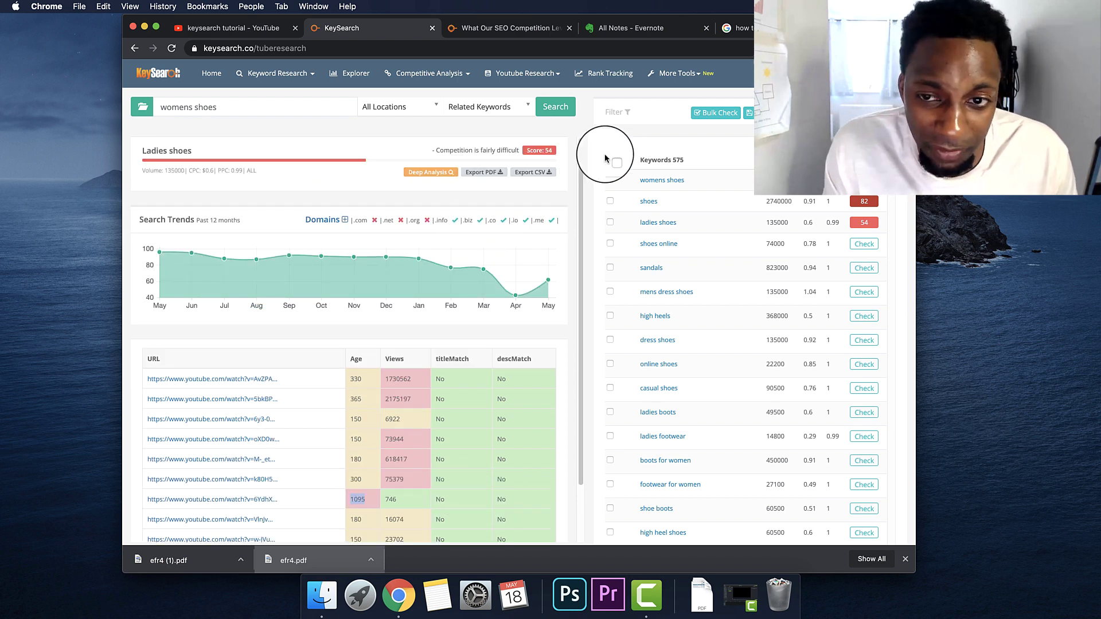
{"action": "left_click", "coordinate": [621, 115]}
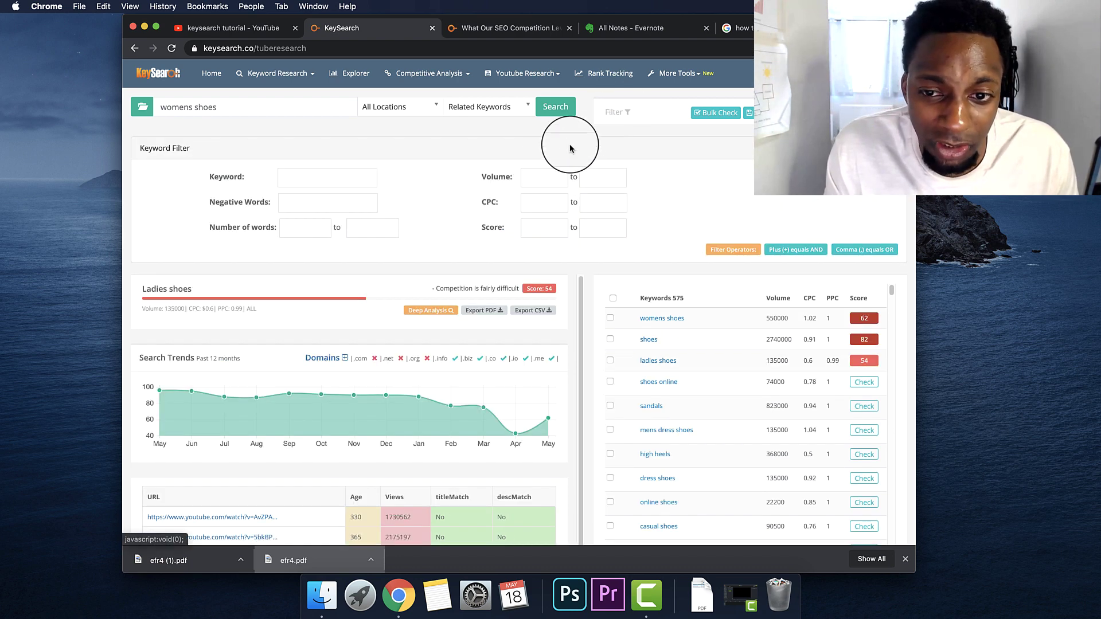
{"action": "left_click", "coordinate": [322, 182]}
{"action": "left_click", "coordinate": [302, 226]}
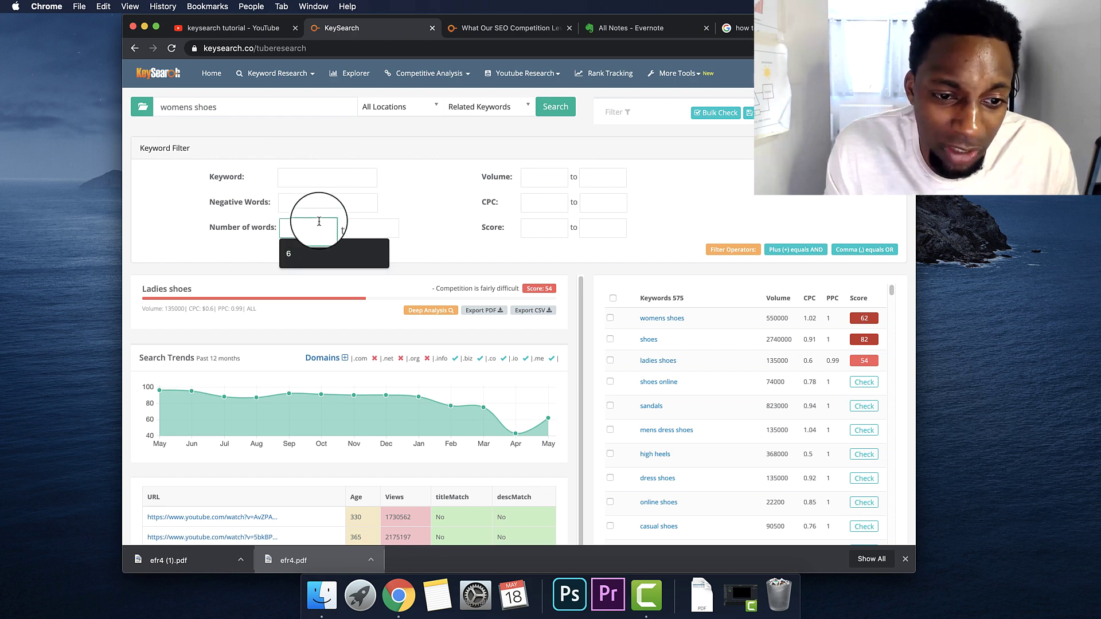
{"action": "left_click", "coordinate": [533, 230]}
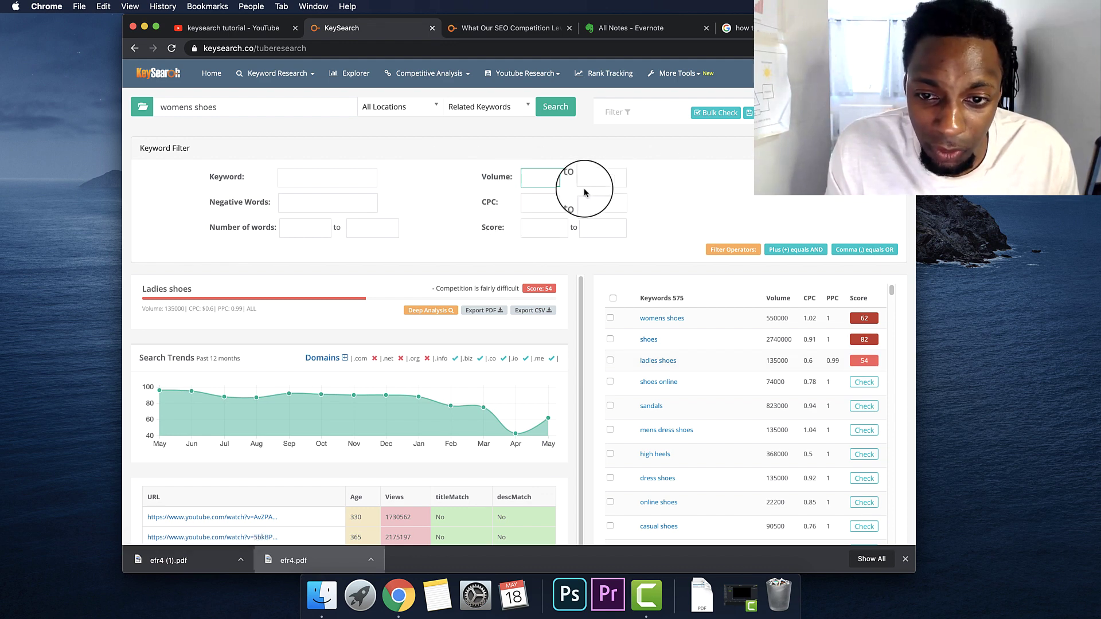
{"action": "type", "text": "50"}
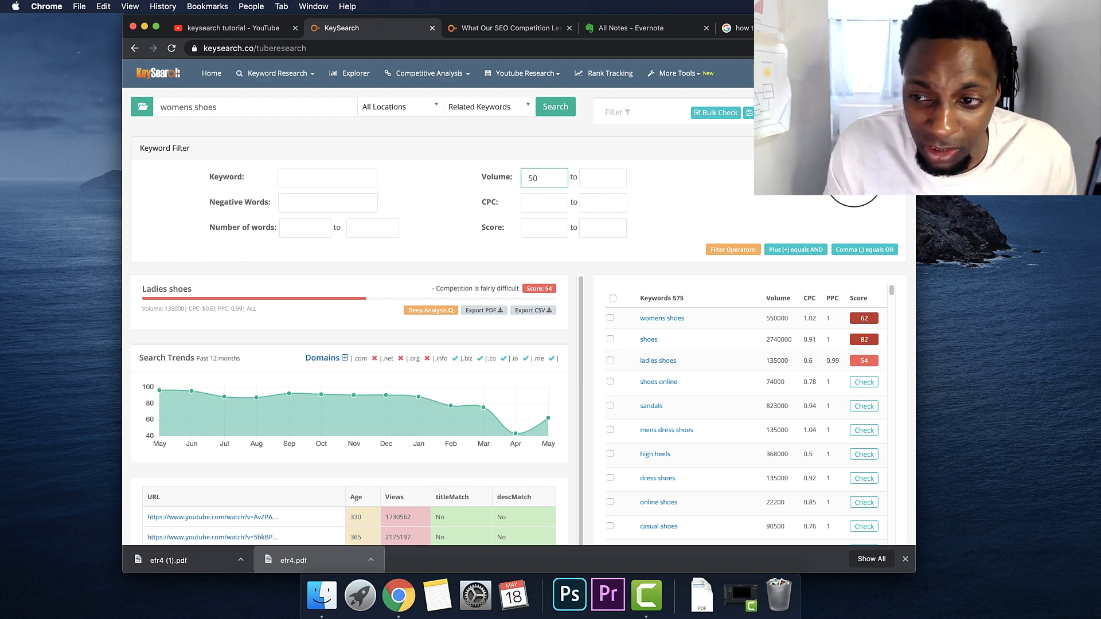
{"action": "key", "text": "Return"}
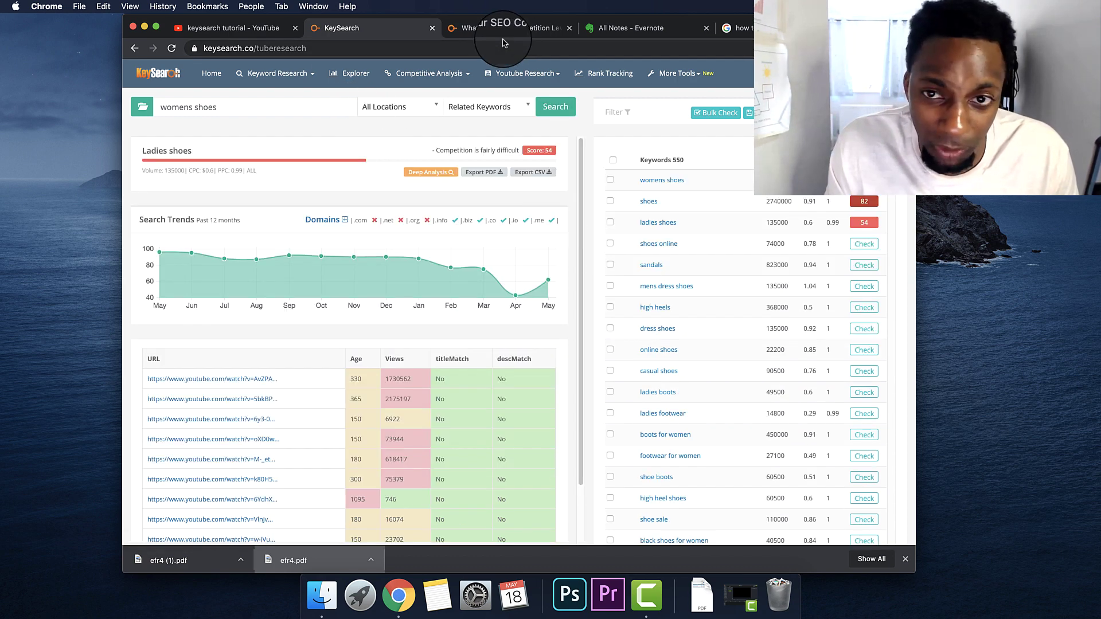
Reopen the keyword filter options and sort the related keywords by CPC.
{"action": "left_click", "coordinate": [617, 112]}
{"action": "left_click", "coordinate": [540, 204]}
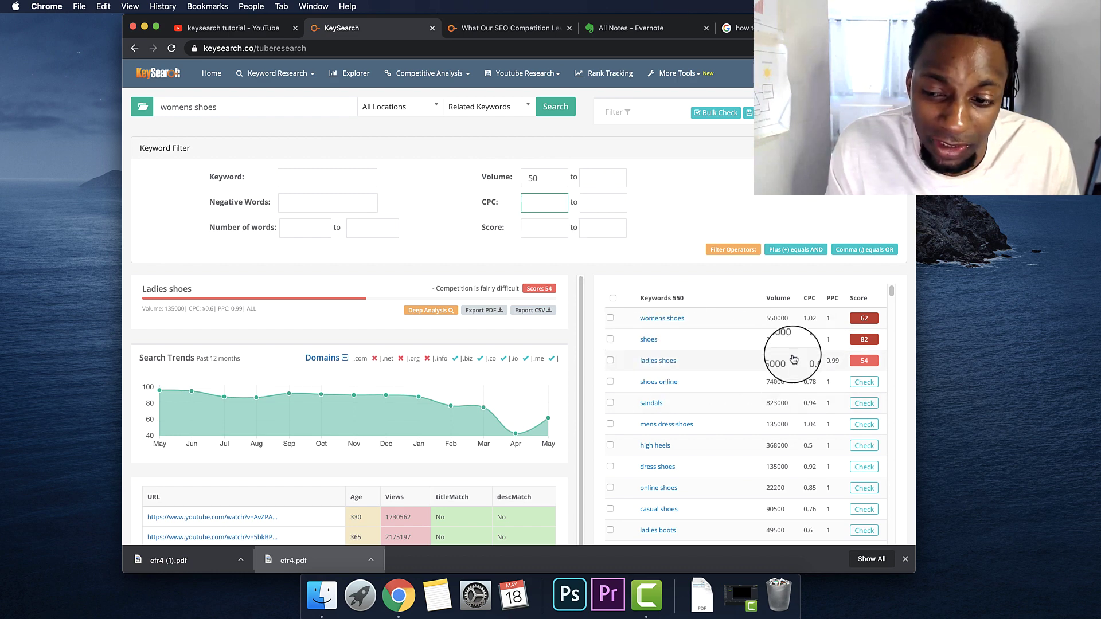
{"action": "left_click", "coordinate": [809, 298]}
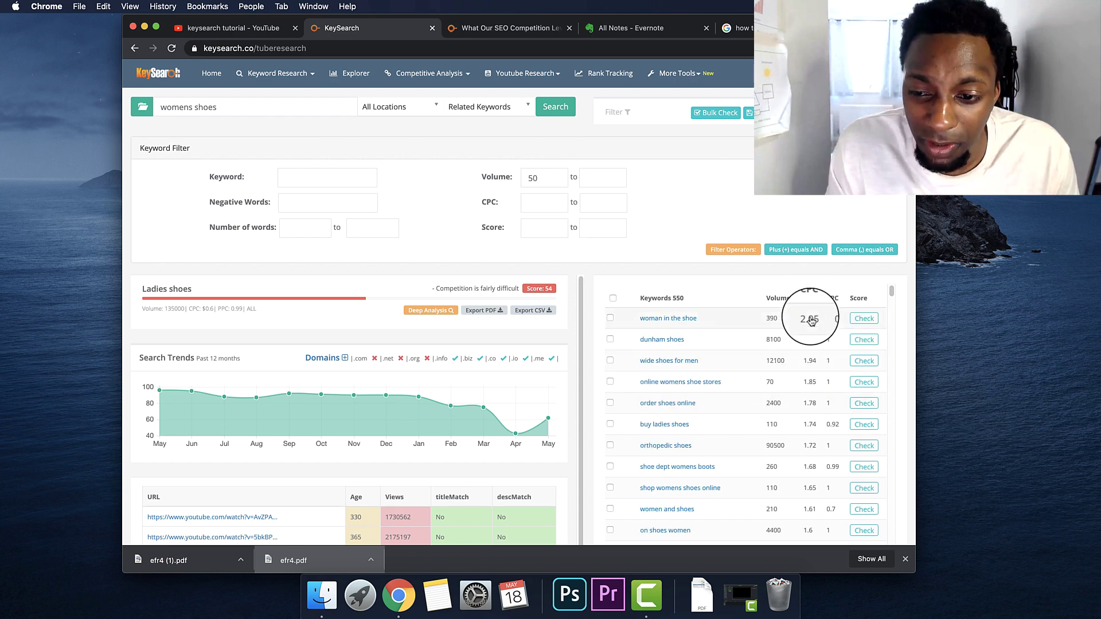
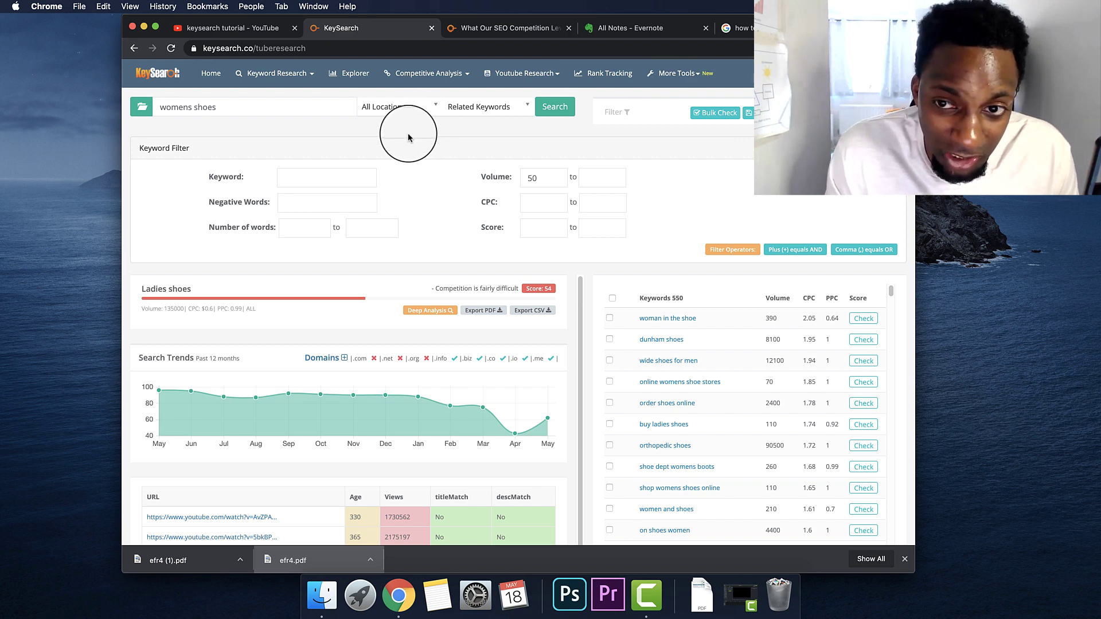
Open Rank Tracking and look through the ranks, changes and volumes of the tracked keywords.
{"action": "left_click", "coordinate": [559, 107]}
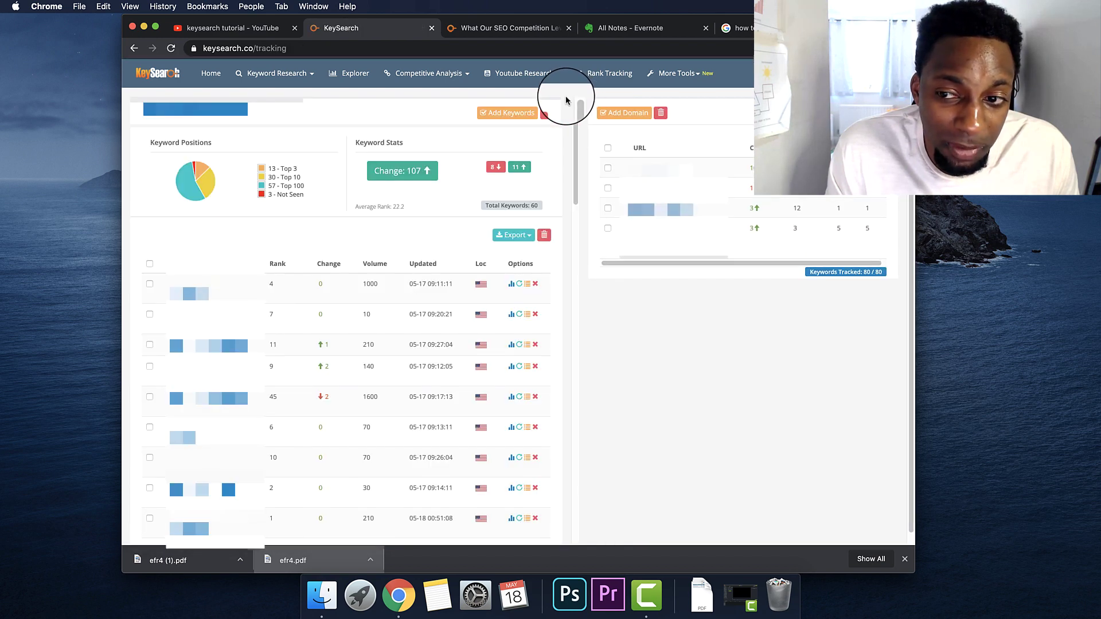
{"action": "scroll", "coordinate": [333, 321], "scroll_direction": "down", "scroll_amount": 10}
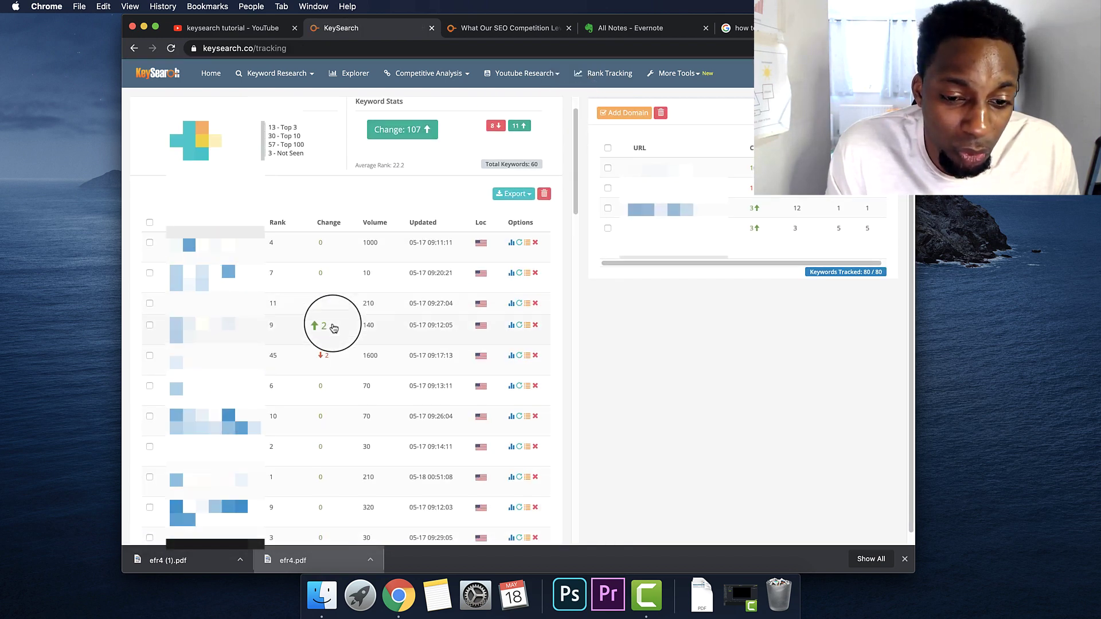
{"action": "scroll", "coordinate": [334, 327], "scroll_direction": "down", "scroll_amount": 5}
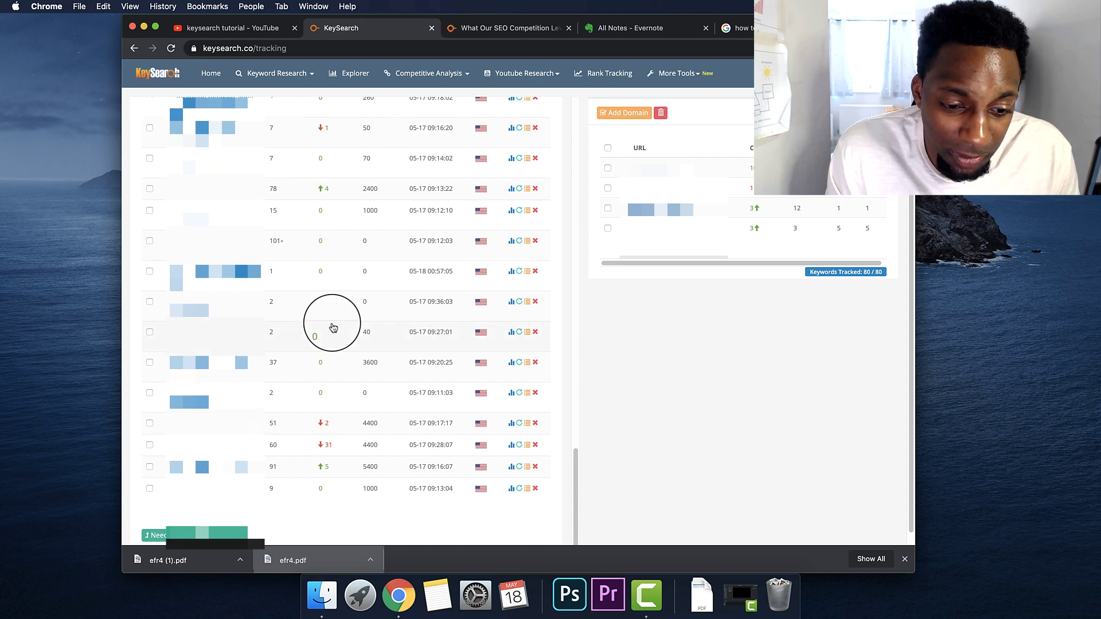
{"action": "scroll", "coordinate": [332, 328], "scroll_direction": "up", "scroll_amount": 15}
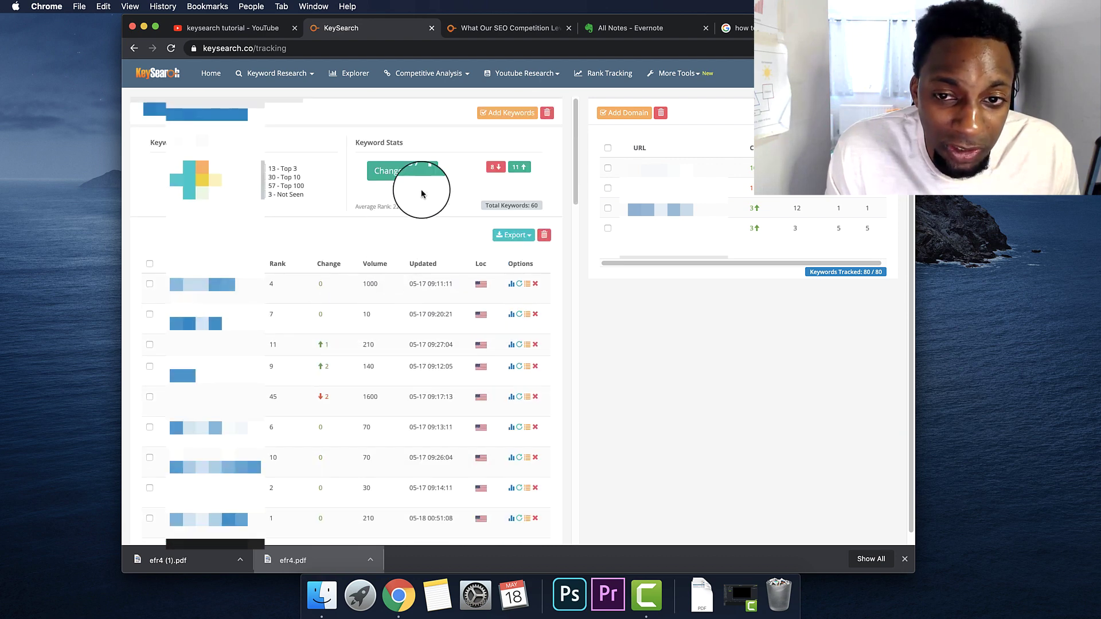
Try to add more keywords to the tracked domain.
{"action": "left_click", "coordinate": [505, 113]}
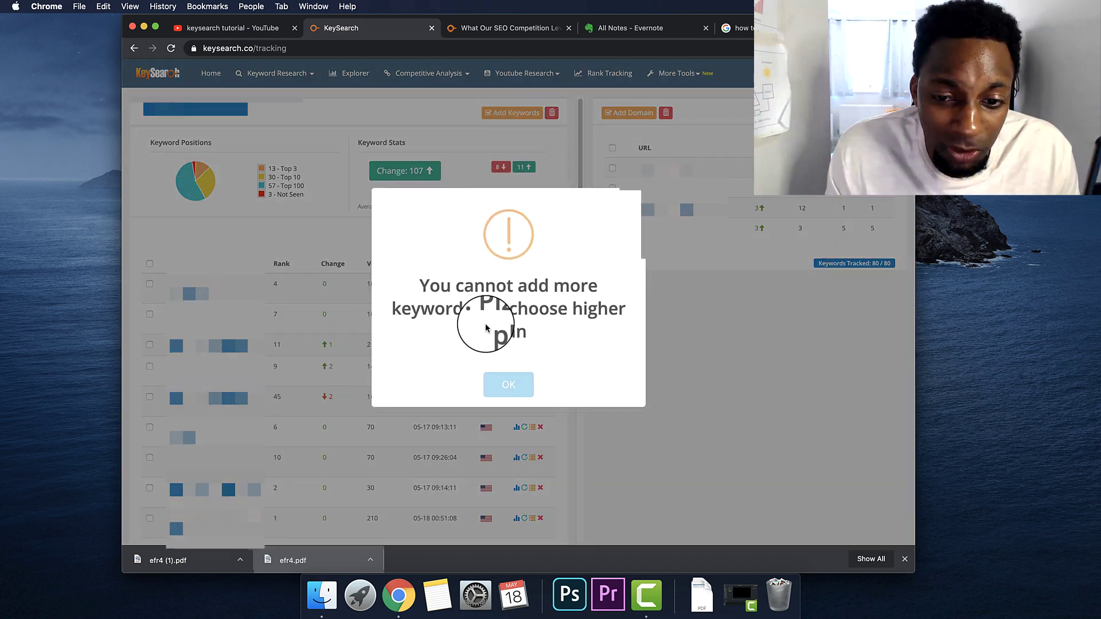
{"action": "left_click", "coordinate": [493, 388]}
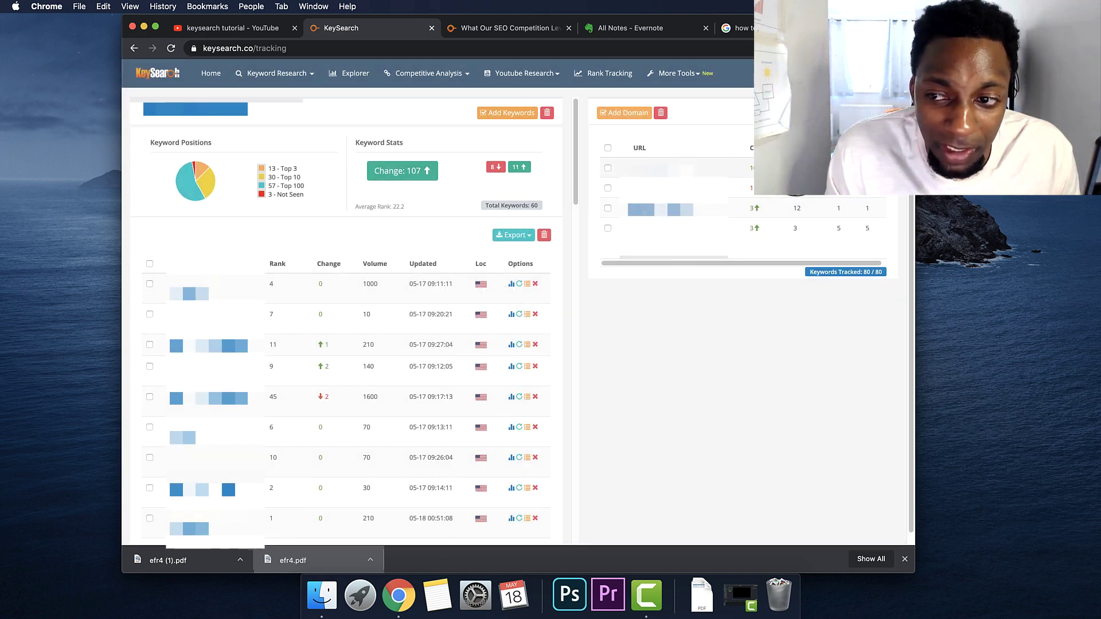
Sort the domain's tracked keywords by rank and look through the whole list with its changes and volumes.
{"action": "left_click", "coordinate": [819, 195]}
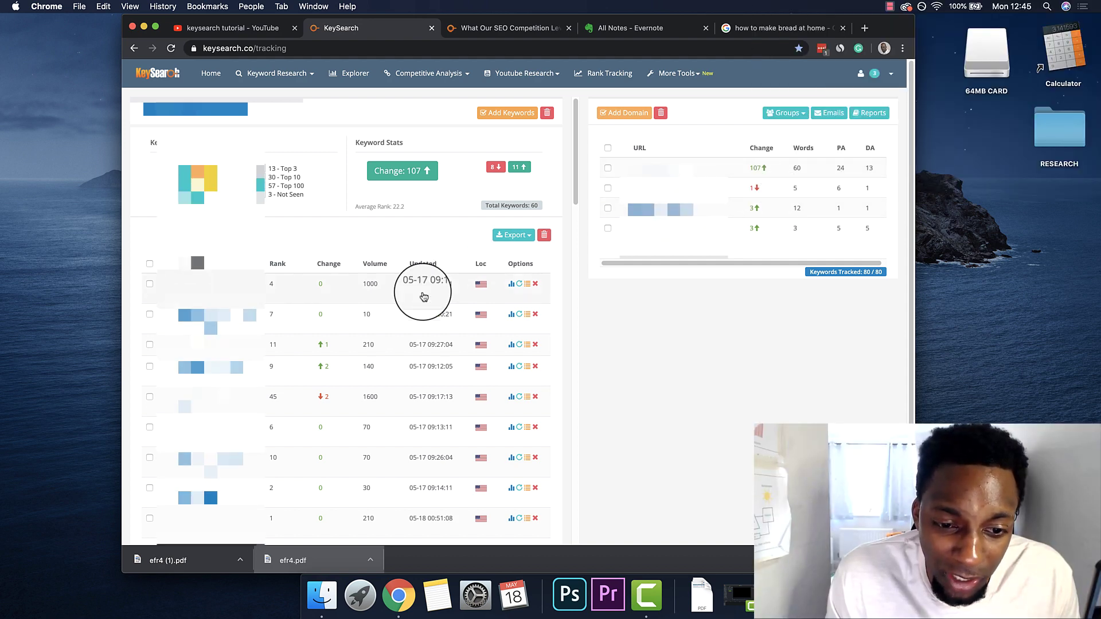
{"action": "scroll", "coordinate": [413, 321], "scroll_direction": "down", "scroll_amount": 10}
{"action": "scroll", "coordinate": [309, 197], "scroll_direction": "up", "scroll_amount": 5}
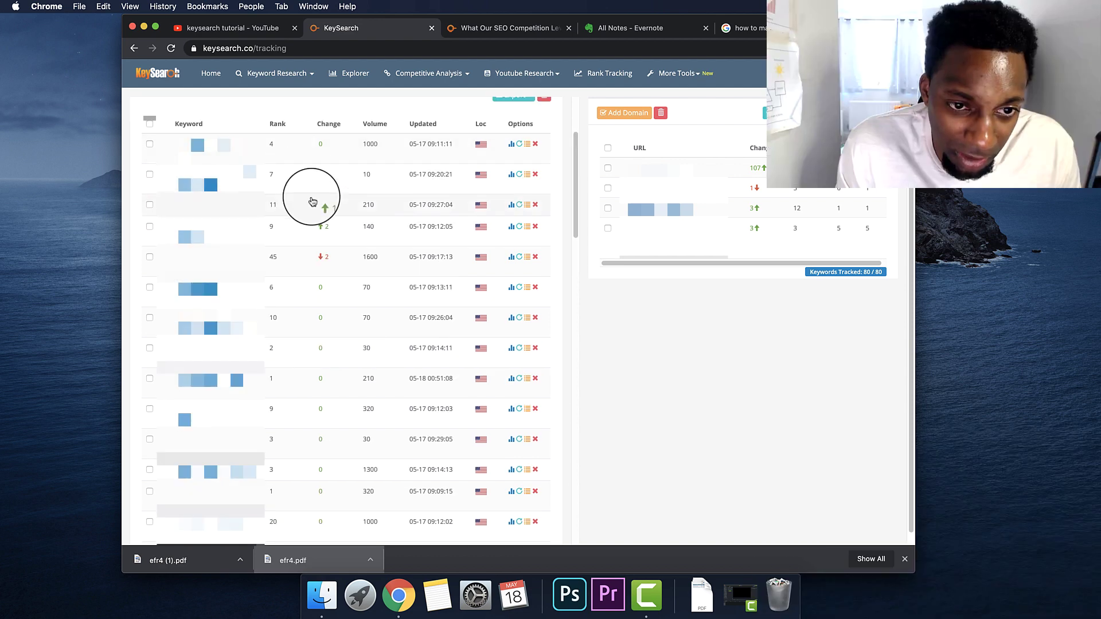
{"action": "left_click", "coordinate": [280, 127]}
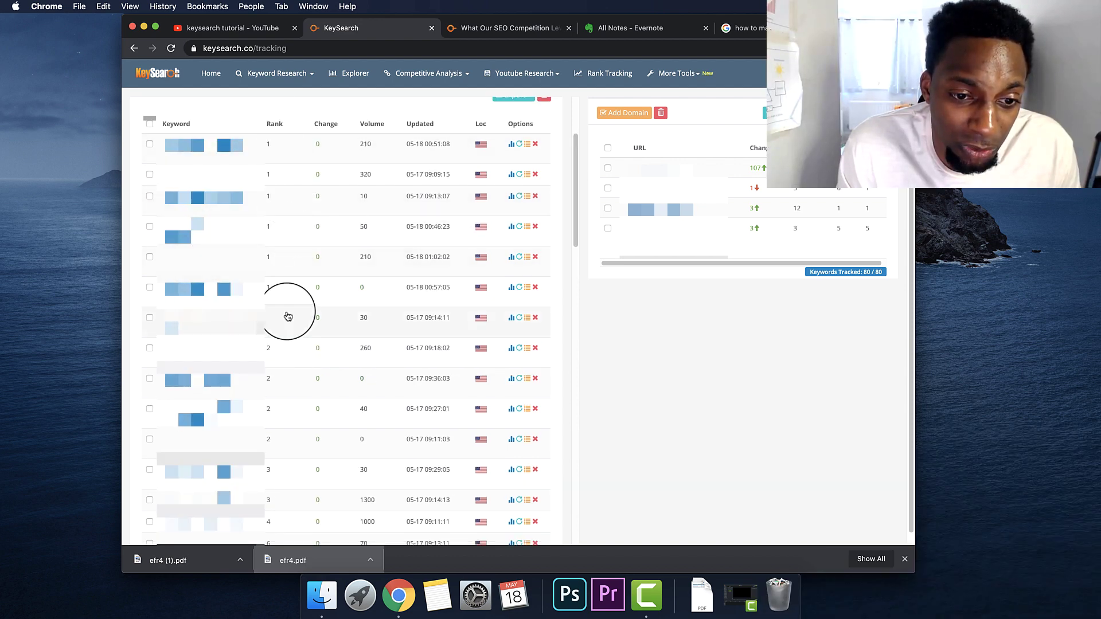
{"action": "scroll", "coordinate": [288, 317], "scroll_direction": "down", "scroll_amount": 10}
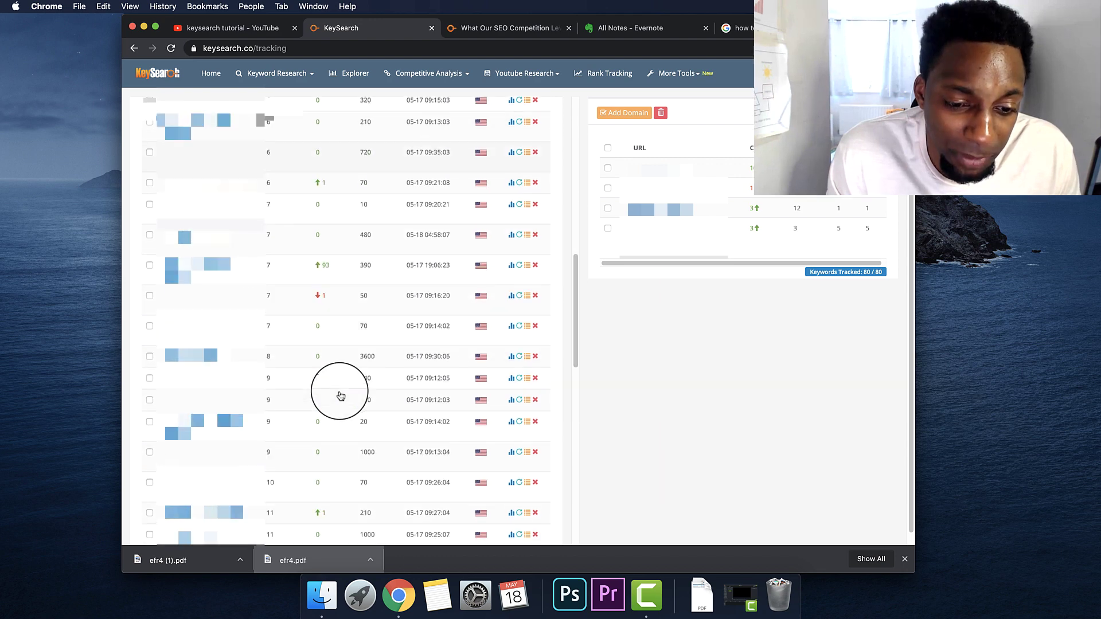
{"action": "scroll", "coordinate": [341, 395], "scroll_direction": "down", "scroll_amount": 10}
{"action": "scroll", "coordinate": [344, 398], "scroll_direction": "down", "scroll_amount": 1}
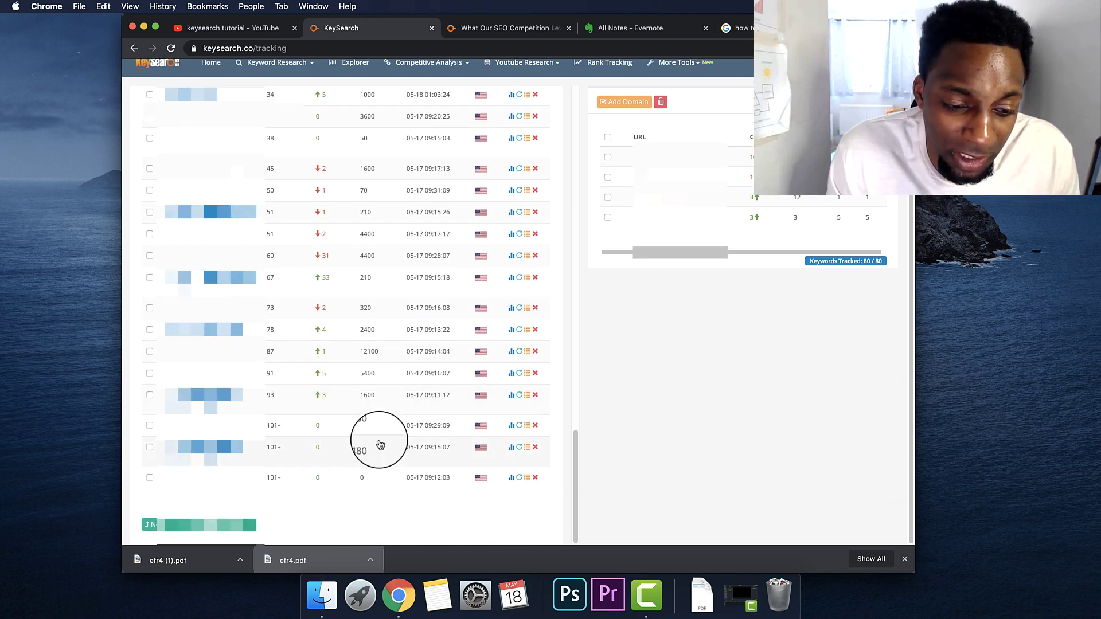
{"action": "scroll", "coordinate": [350, 403], "scroll_direction": "up", "scroll_amount": 15}
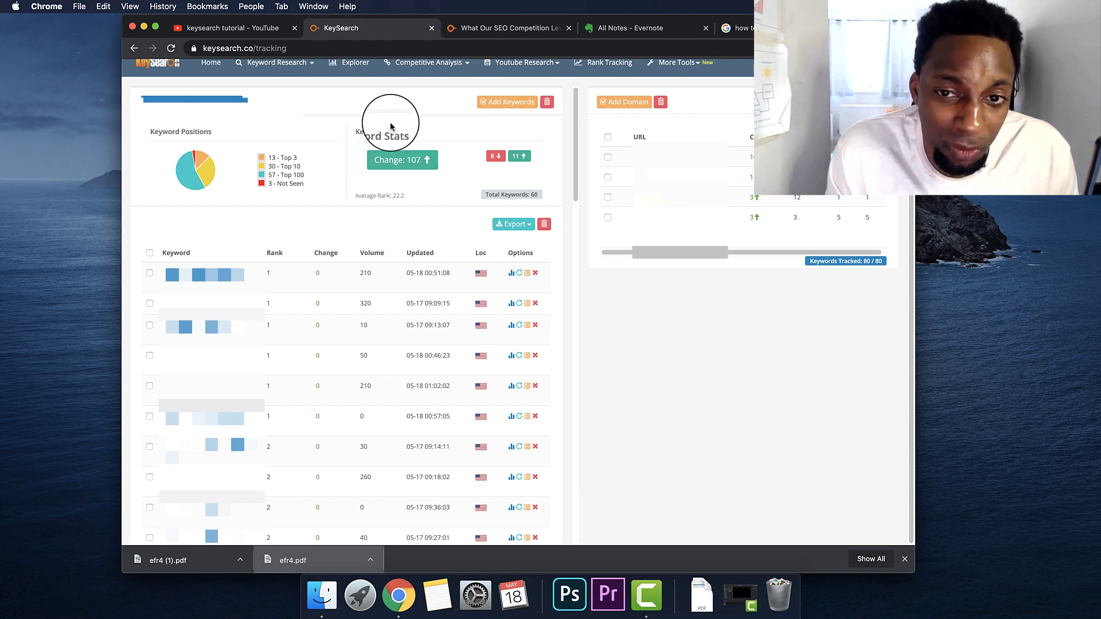
{"action": "scroll", "coordinate": [410, 325], "scroll_direction": "down", "scroll_amount": 20}
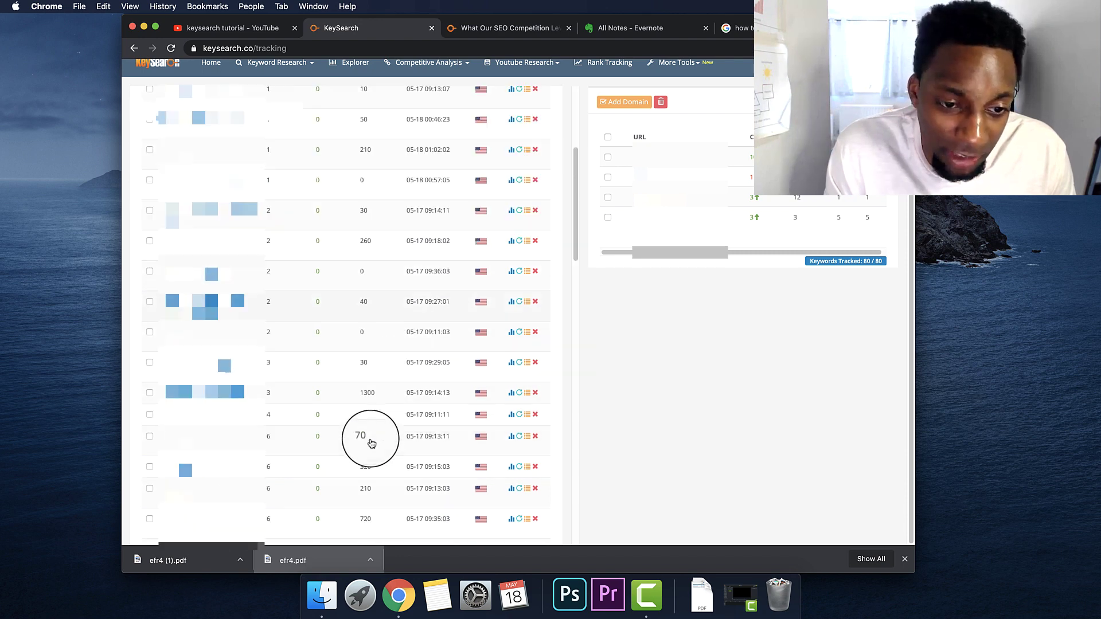
{"action": "scroll", "coordinate": [373, 476], "scroll_direction": "up", "scroll_amount": 20}
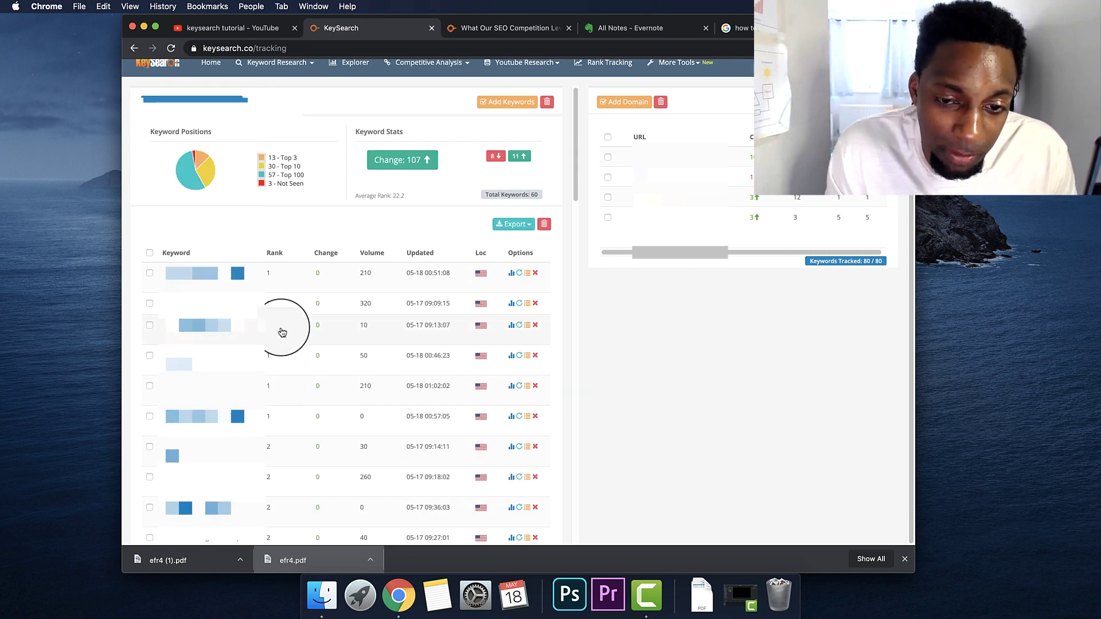
Look over the export options for the tracked keywords and examine the Keyword Positions breakdown.
{"action": "left_click", "coordinate": [511, 225]}
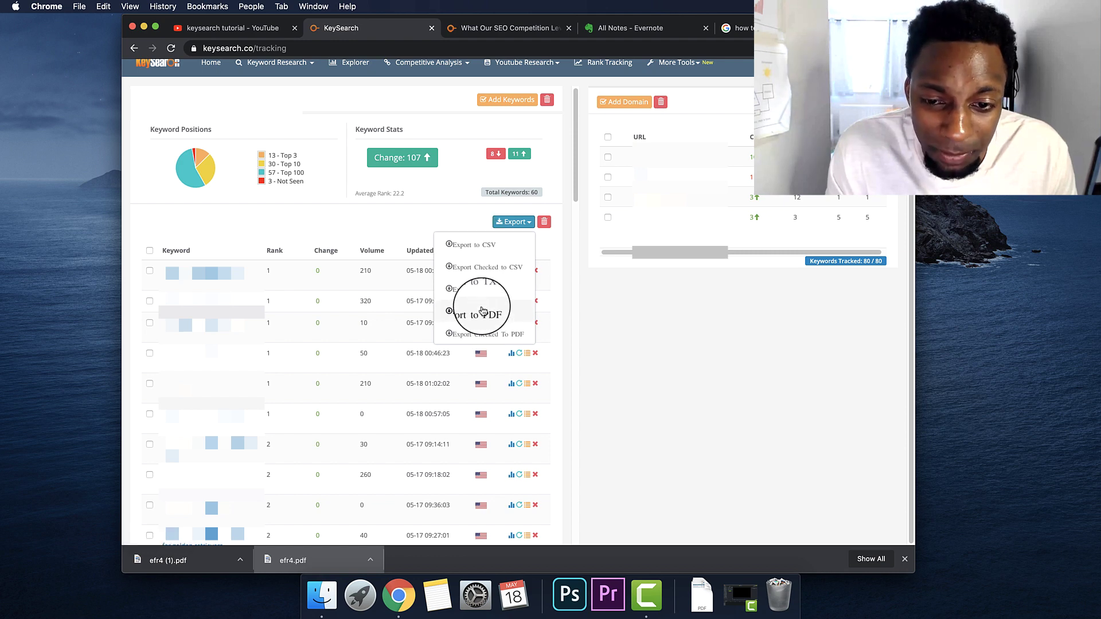
{"action": "left_click", "coordinate": [690, 225]}
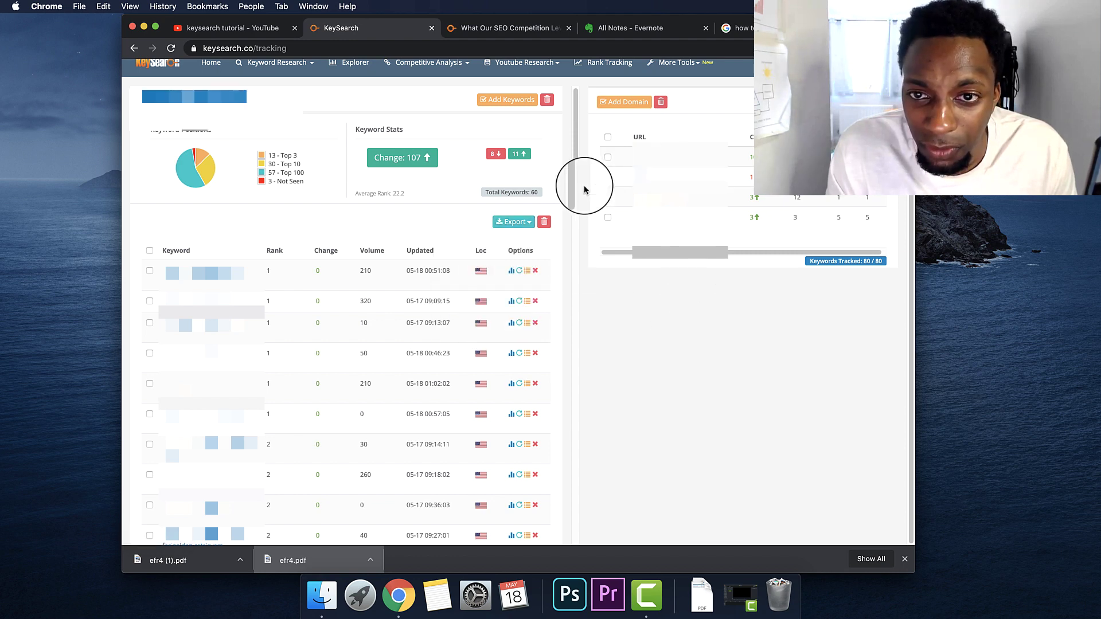
{"action": "scroll", "coordinate": [582, 184], "scroll_direction": "up", "scroll_amount": 1}
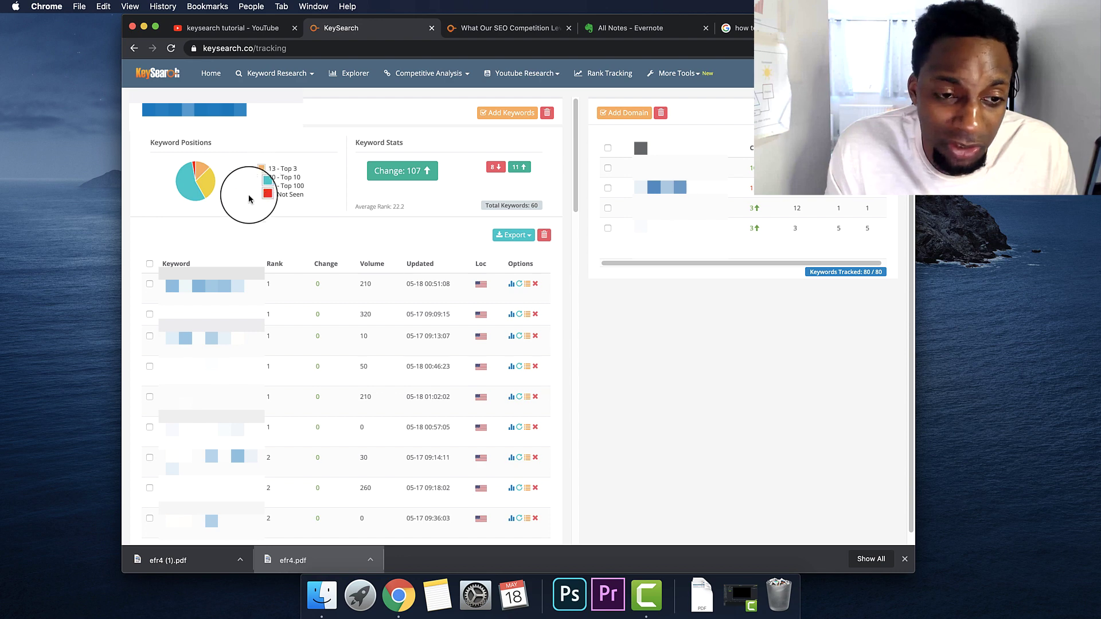
{"action": "left_click_drag", "start_coordinate": [270, 172], "coordinate": [322, 196]}
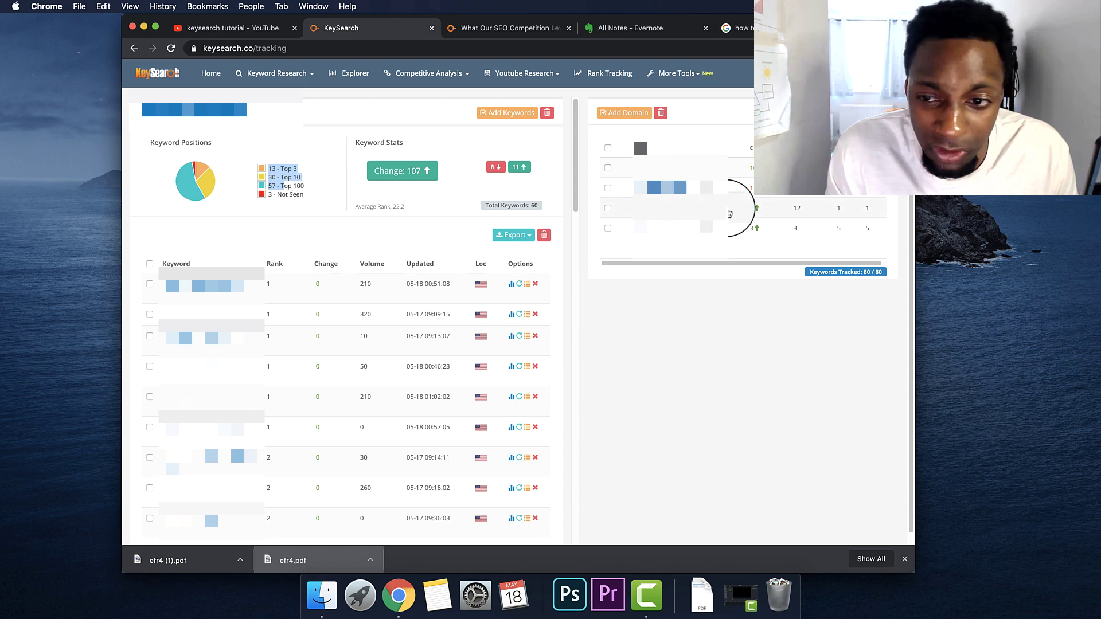
View the keyword tracking of the last domain in the list and check the saved rank tracking reports.
{"action": "left_click", "coordinate": [664, 228]}
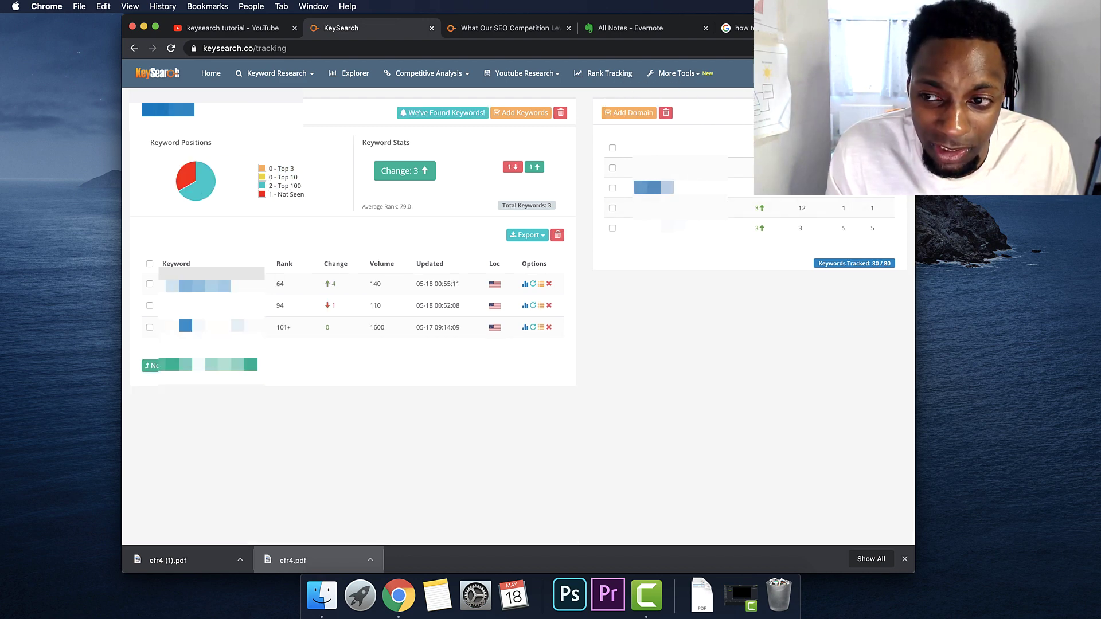
{"action": "left_click", "coordinate": [716, 168]}
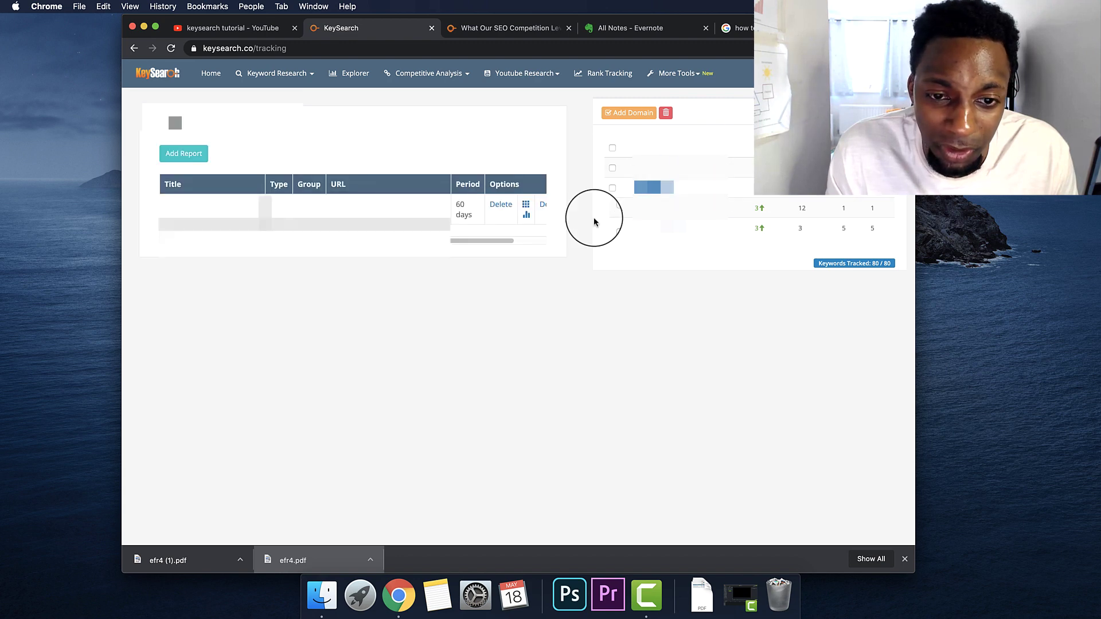
{"action": "left_click", "coordinate": [526, 213]}
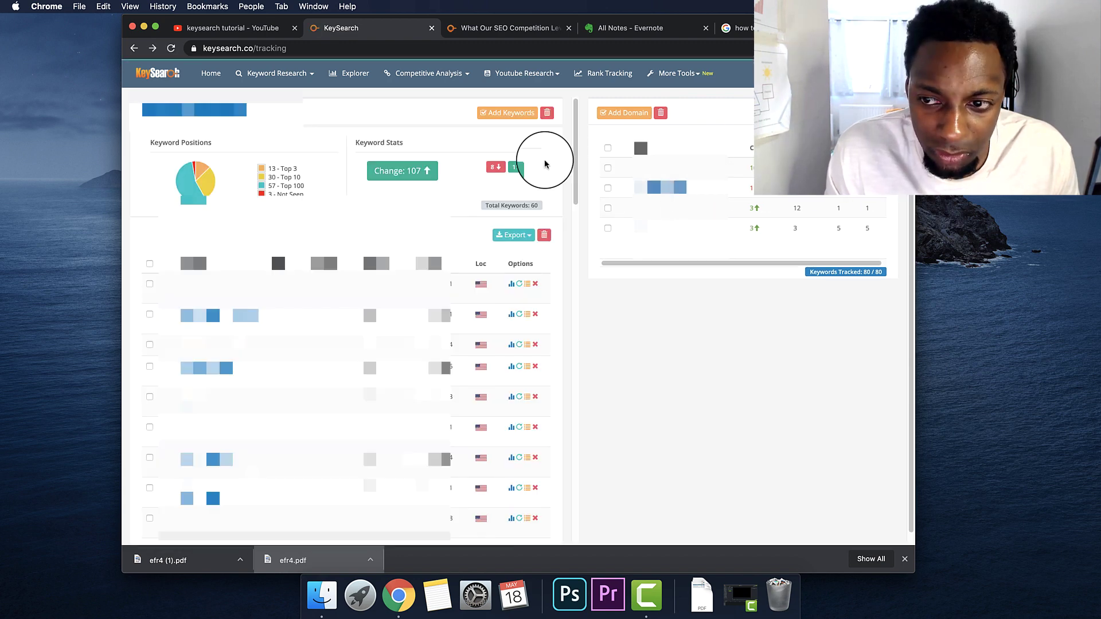
Open the Content Assistant and enter the sample text "rwe pi2ehjtiphjwpitj erptjrept" in the article editor.
{"action": "left_click", "coordinate": [678, 75]}
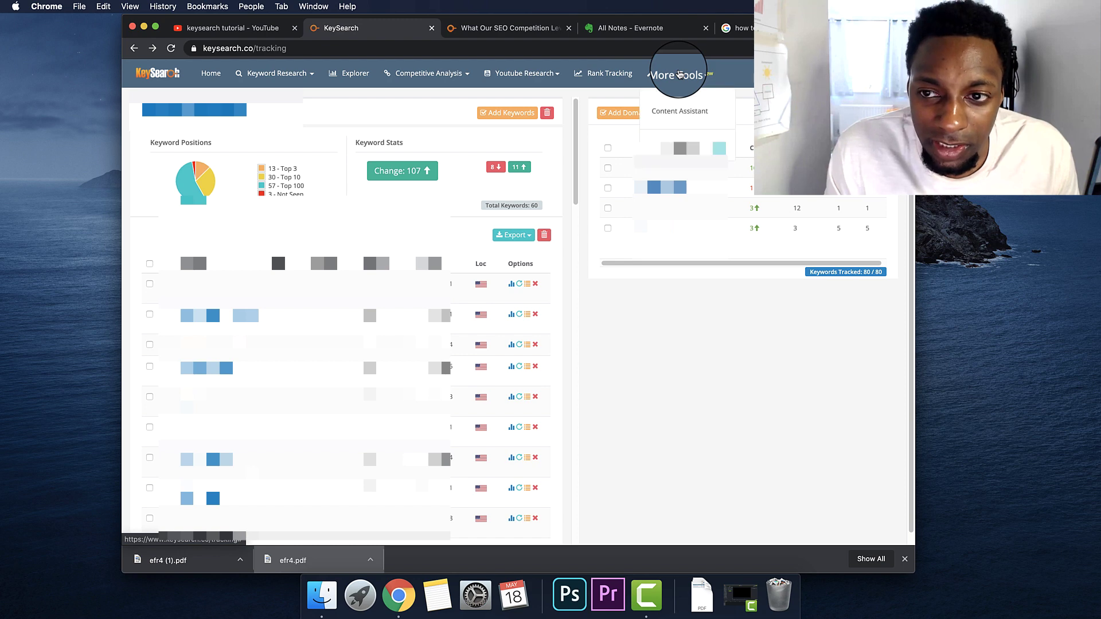
{"action": "left_click", "coordinate": [643, 118]}
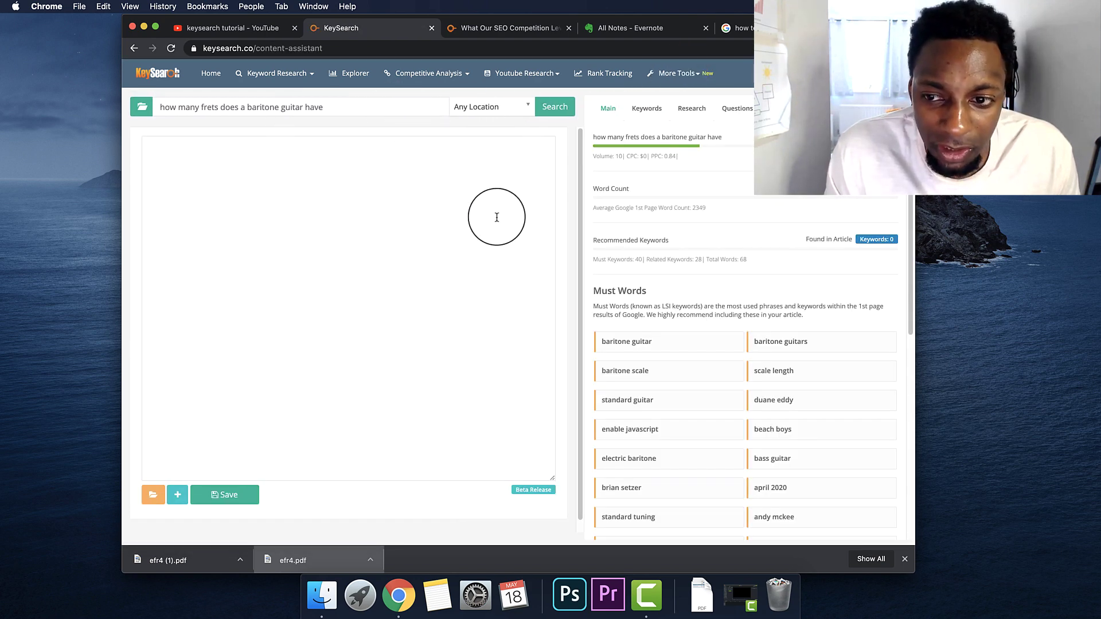
{"action": "left_click", "coordinate": [370, 204]}
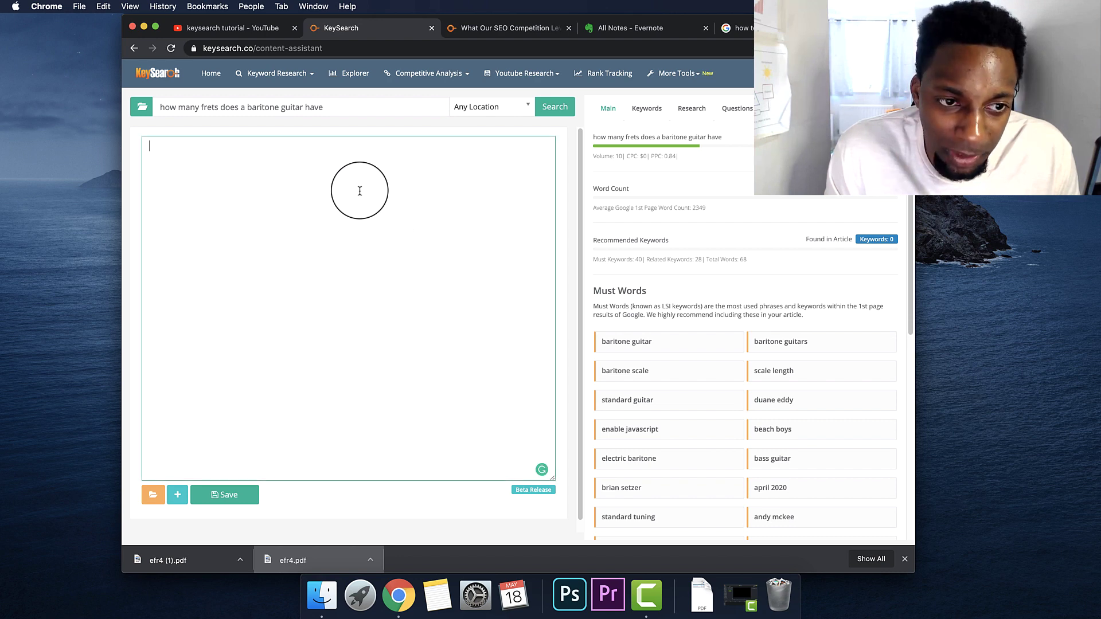
{"action": "type", "text": "rwe pi2ehjtiphjwpitj erptirept"}
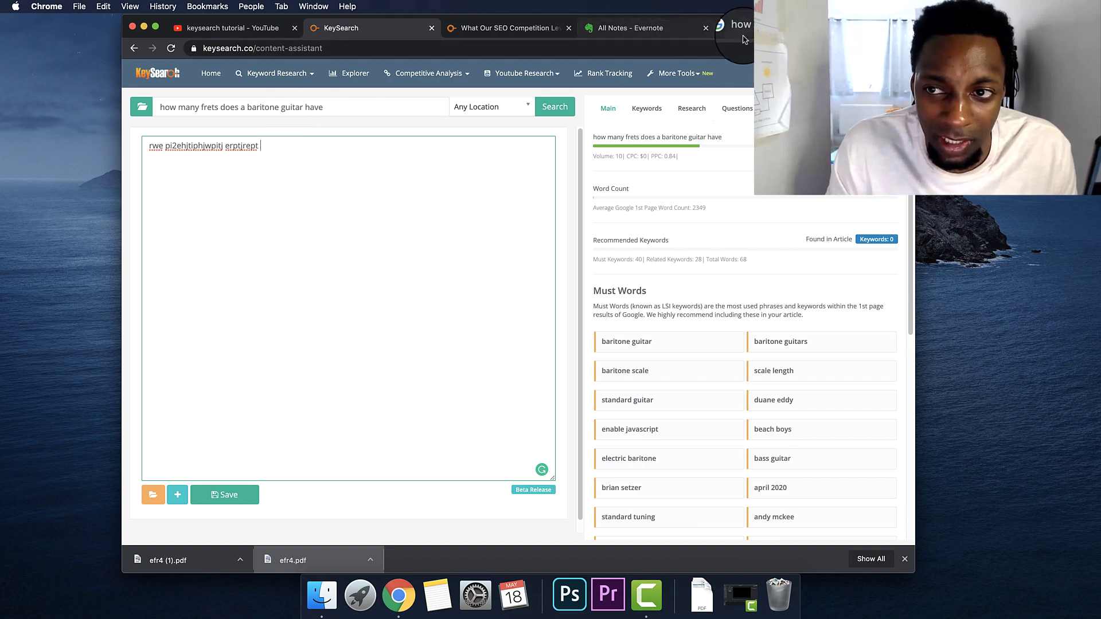
Open Modern Honey's "Homemade Bakery French Bread" page from the "how to make bread at home" Google results and go through the article.
{"action": "left_click", "coordinate": [741, 29]}
{"action": "left_click", "coordinate": [338, 260]}
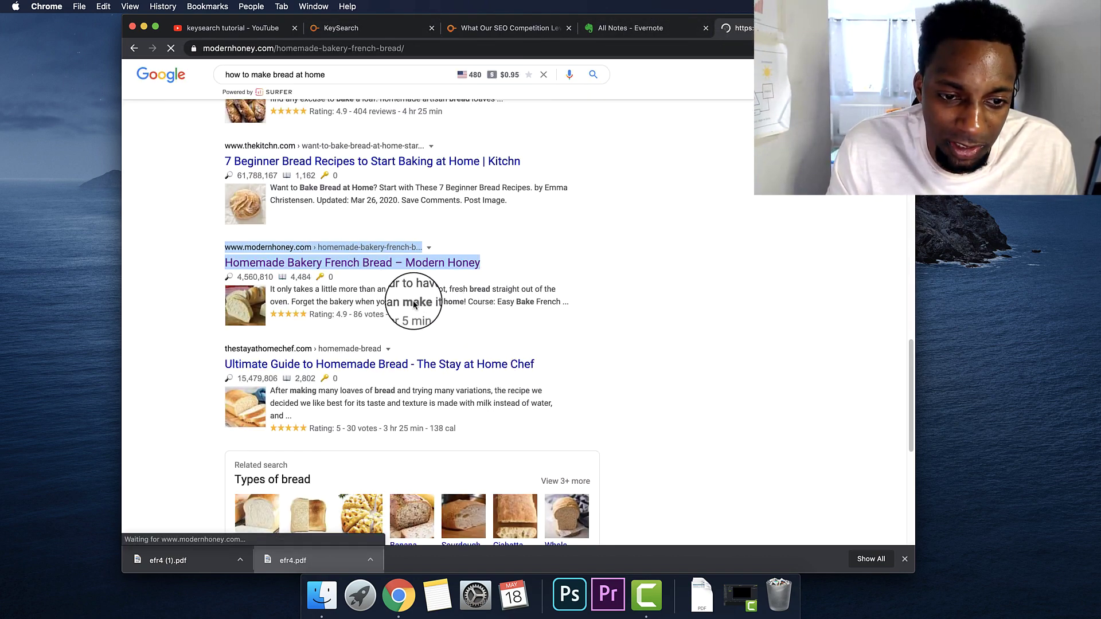
{"action": "scroll", "coordinate": [519, 364], "scroll_direction": "down", "scroll_amount": 15}
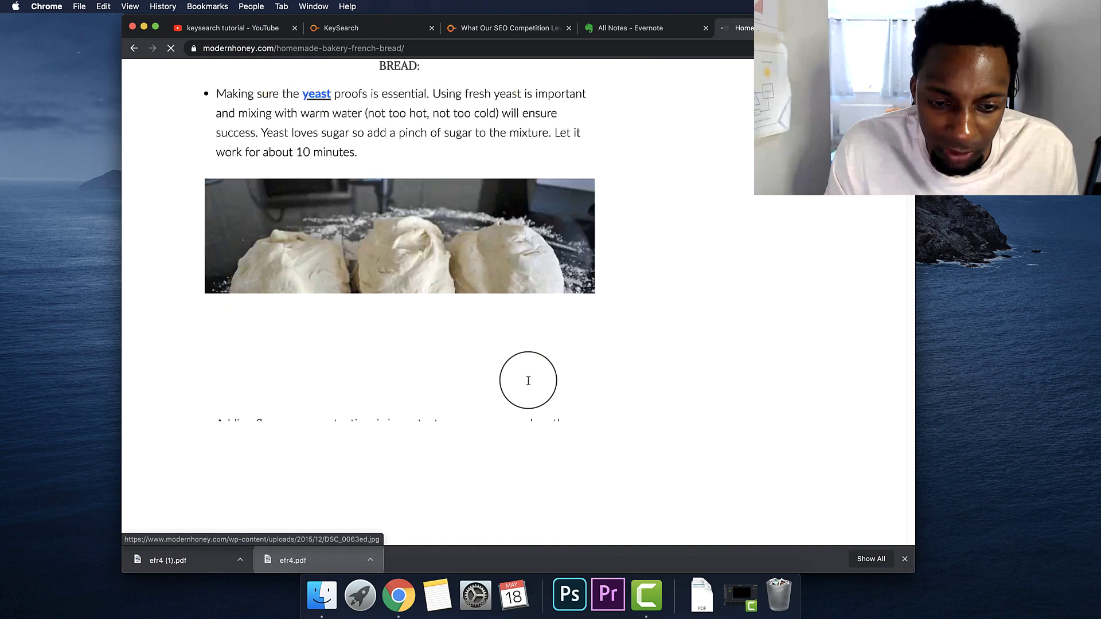
{"action": "scroll", "coordinate": [531, 396], "scroll_direction": "down", "scroll_amount": 15}
Copy the Modern Honey article's text and replace the sample text in the Content Assistant's article editor with it.
{"action": "left_click_drag", "start_coordinate": [528, 381], "coordinate": [531, 411]}
{"action": "key", "text": "super+c"}
{"action": "left_click", "coordinate": [341, 28]}
{"action": "key", "text": "super+a"}
{"action": "key", "text": "super+v"}
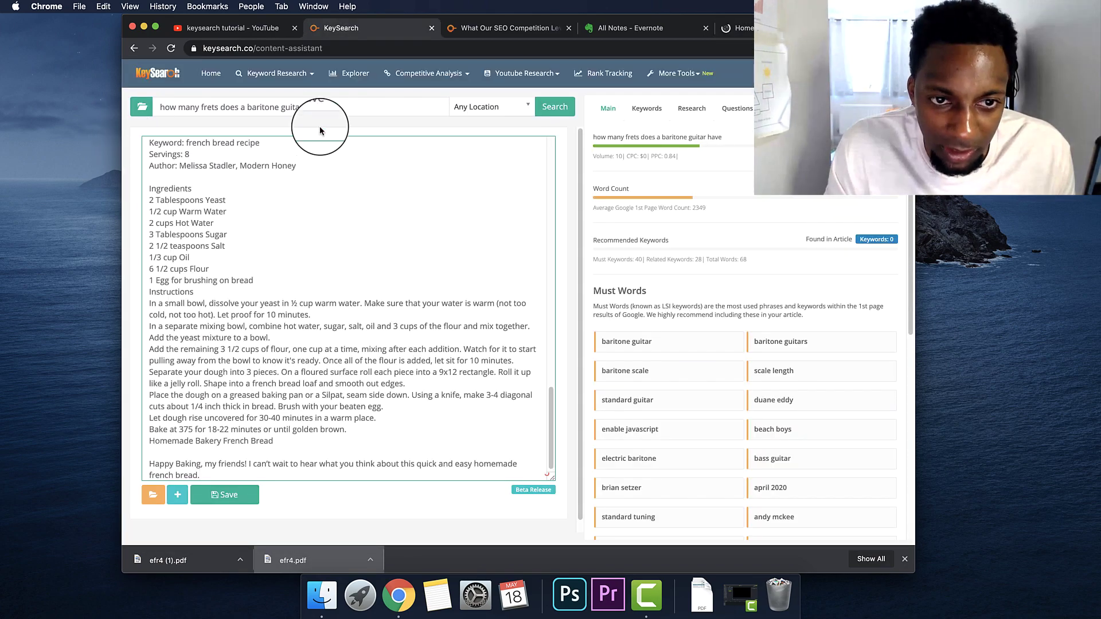
Run a Content Assistant search for the keyword "homemade bakery french bread".
{"action": "triple_click", "coordinate": [320, 107]}
{"action": "key", "text": "super+9"}
{"action": "key", "text": "super+2"}
{"action": "type", "text": "homemade bakery french bread"}
{"action": "key", "text": "Return"}
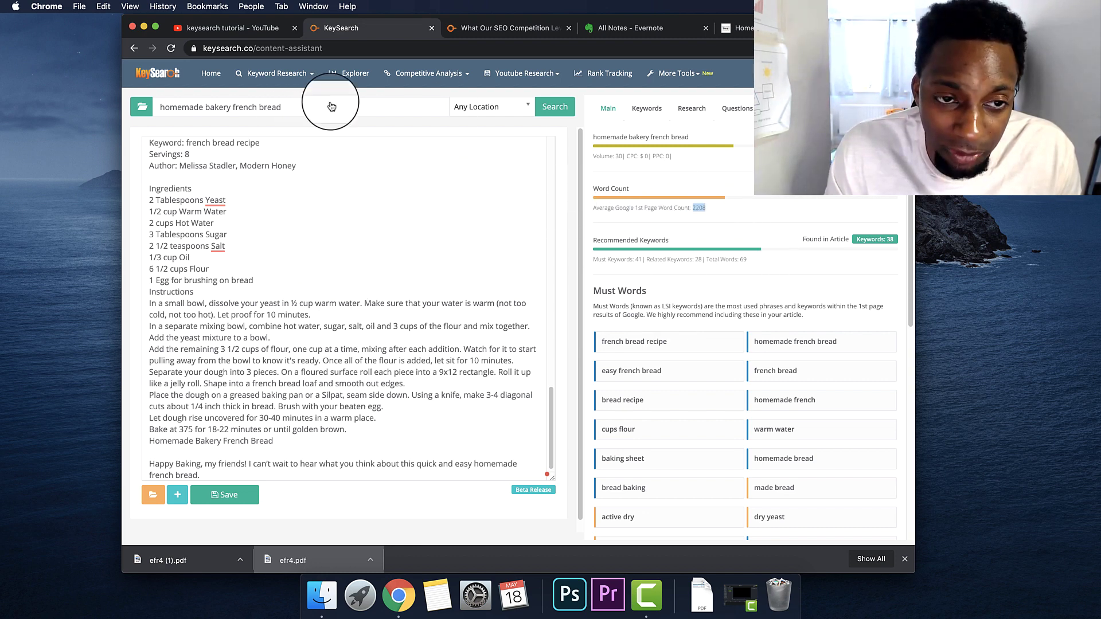
Check the average first-page word count and the recommended keywords figures for the searched keyword.
{"action": "left_click", "coordinate": [310, 115]}
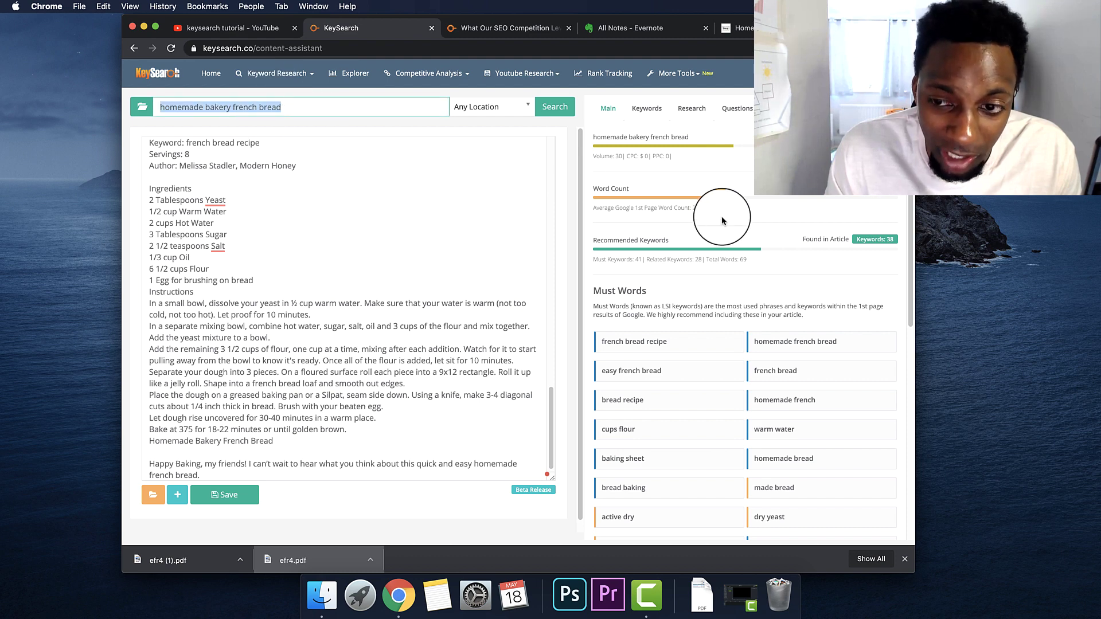
{"action": "left_click_drag", "start_coordinate": [683, 209], "coordinate": [711, 209]}
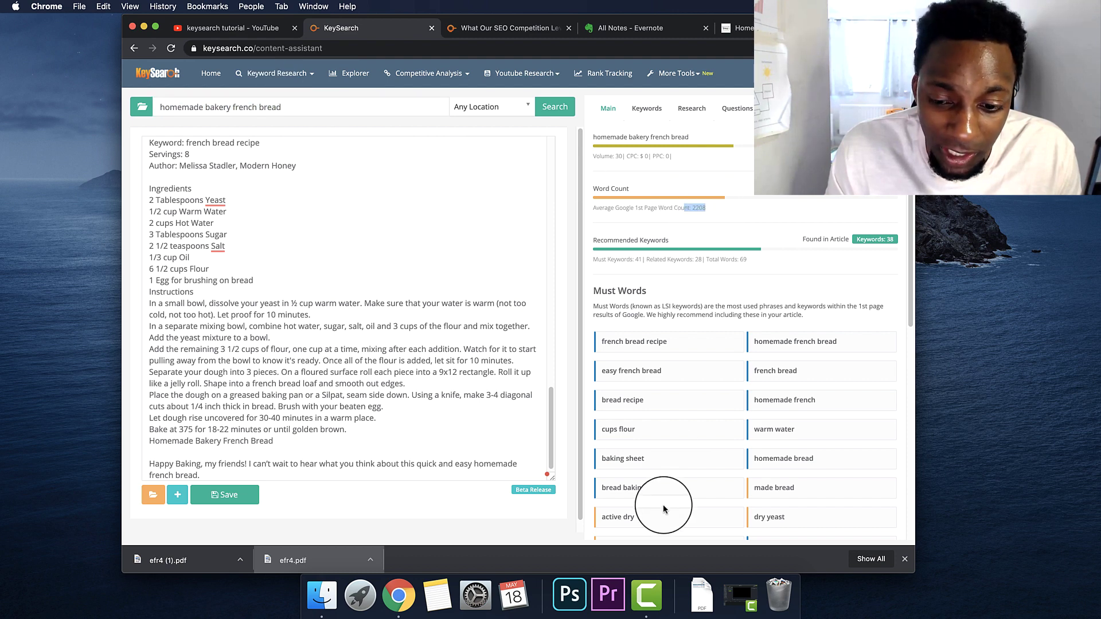
{"action": "scroll", "coordinate": [663, 504], "scroll_direction": "down", "scroll_amount": 5}
{"action": "scroll", "coordinate": [658, 467], "scroll_direction": "up", "scroll_amount": 6}
{"action": "scroll", "coordinate": [658, 466], "scroll_direction": "down", "scroll_amount": 2}
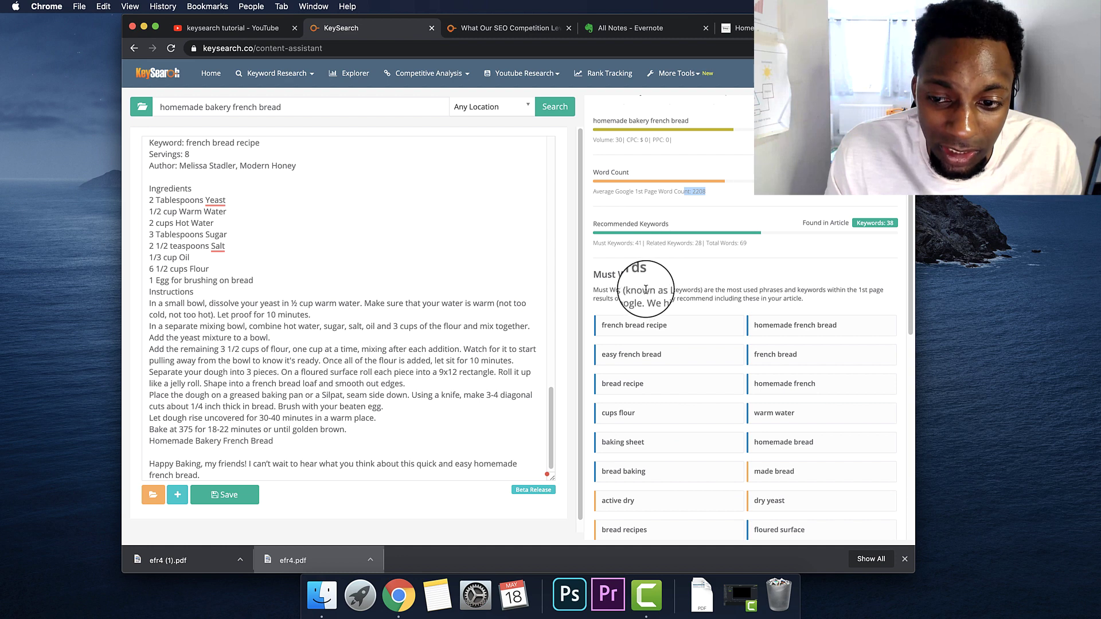
Read the Must Words (LSI keywords) explanation and look through the whole list against the pasted article.
{"action": "left_click", "coordinate": [645, 289]}
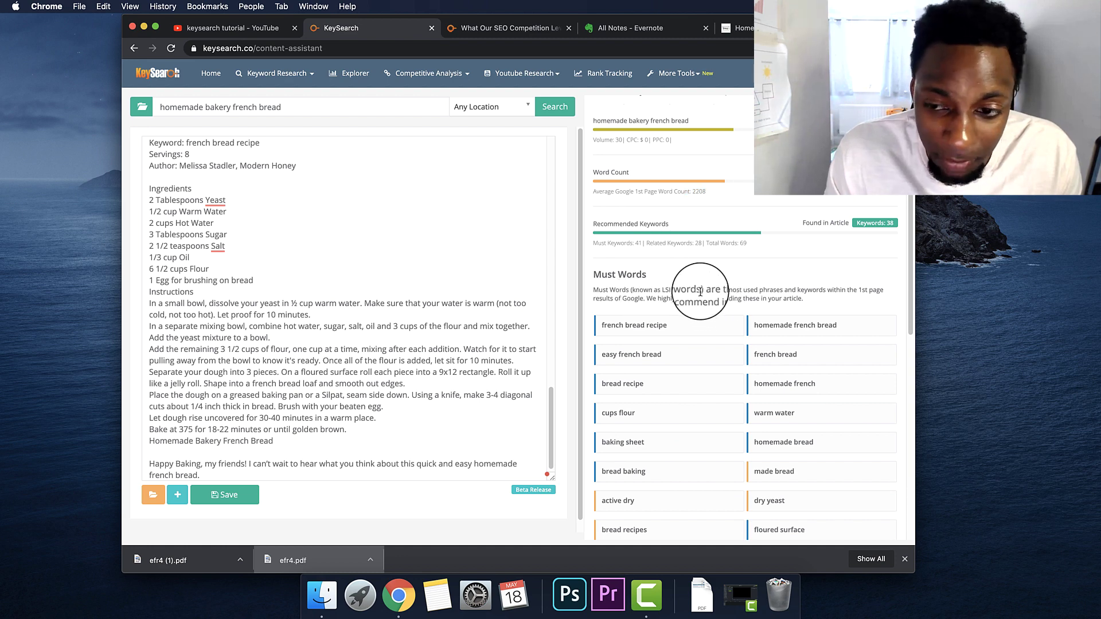
{"action": "scroll", "coordinate": [730, 424], "scroll_direction": "down", "scroll_amount": 5}
{"action": "scroll", "coordinate": [728, 432], "scroll_direction": "up", "scroll_amount": 2}
{"action": "scroll", "coordinate": [724, 432], "scroll_direction": "up", "scroll_amount": 3}
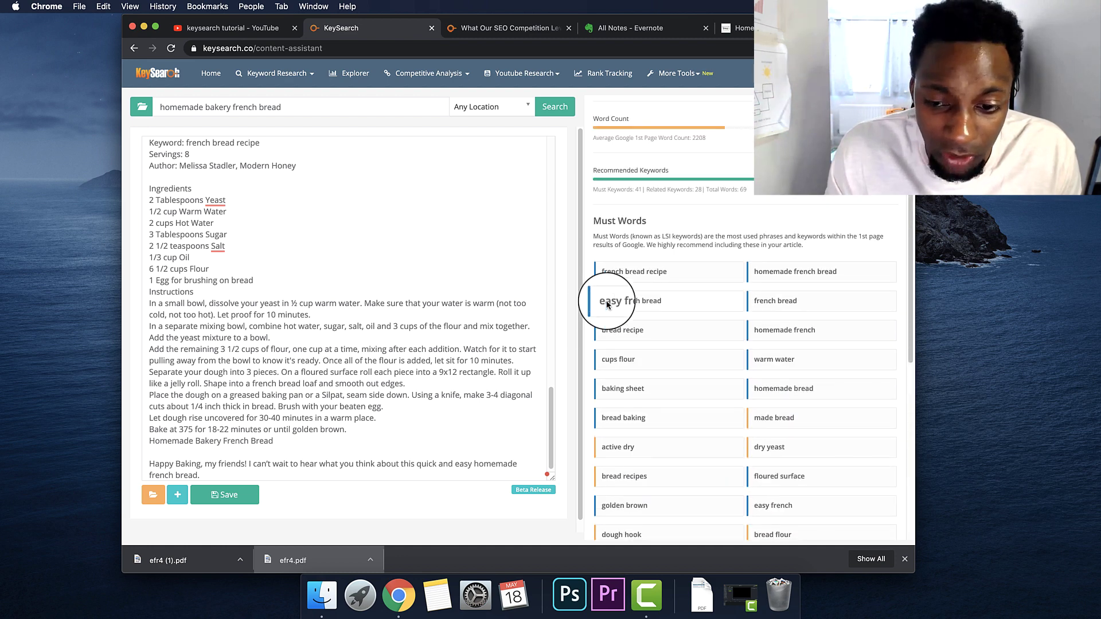
{"action": "left_click_drag", "start_coordinate": [656, 236], "coordinate": [679, 236]}
{"action": "right_click", "coordinate": [682, 242]}
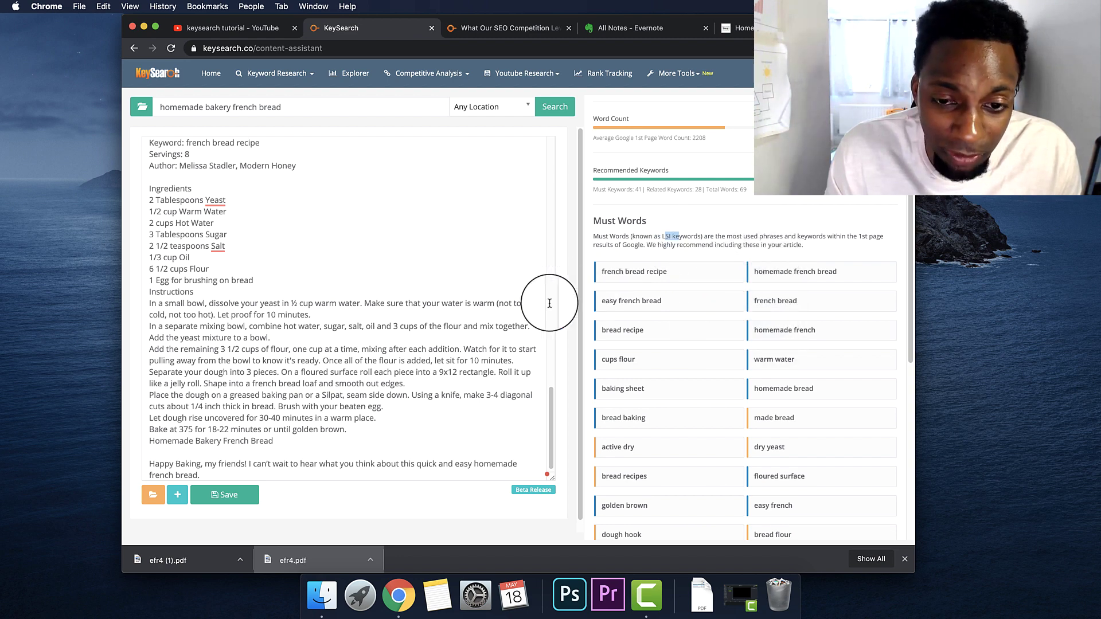
{"action": "left_click_drag", "start_coordinate": [307, 243], "coordinate": [447, 437]}
{"action": "triple_click", "coordinate": [179, 98]}
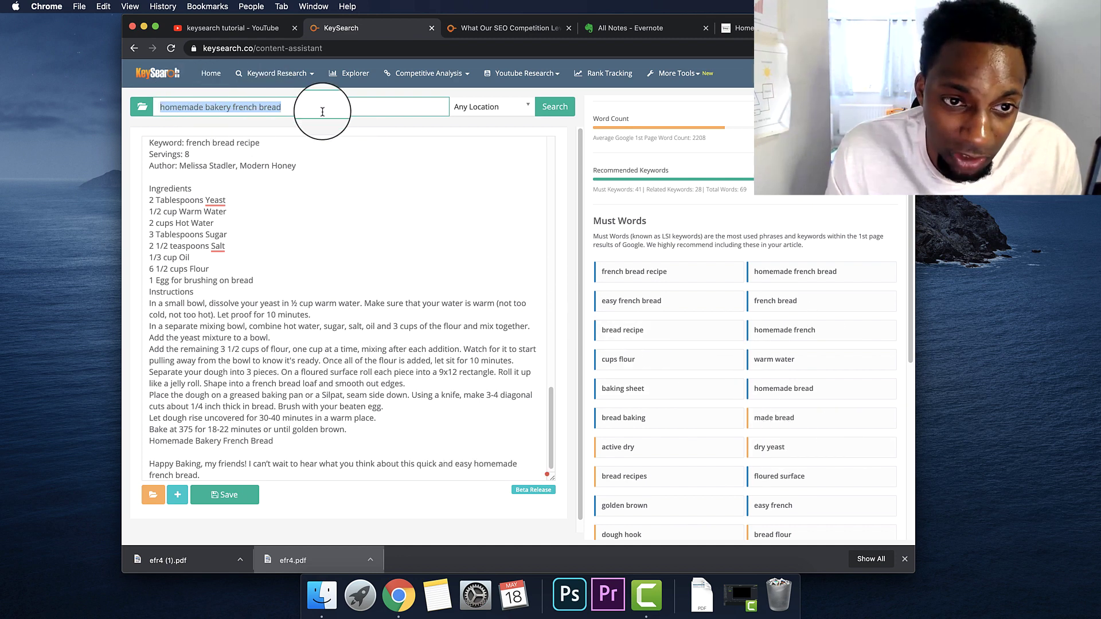
{"action": "scroll", "coordinate": [735, 420], "scroll_direction": "down", "scroll_amount": 6}
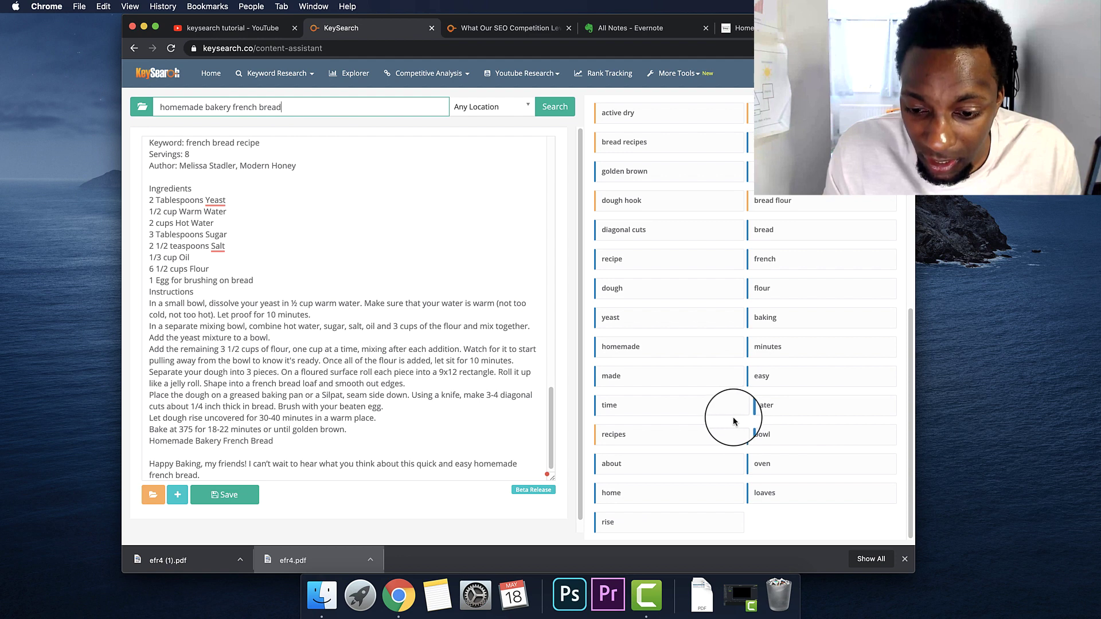
{"action": "scroll", "coordinate": [740, 275], "scroll_direction": "up", "scroll_amount": 8}
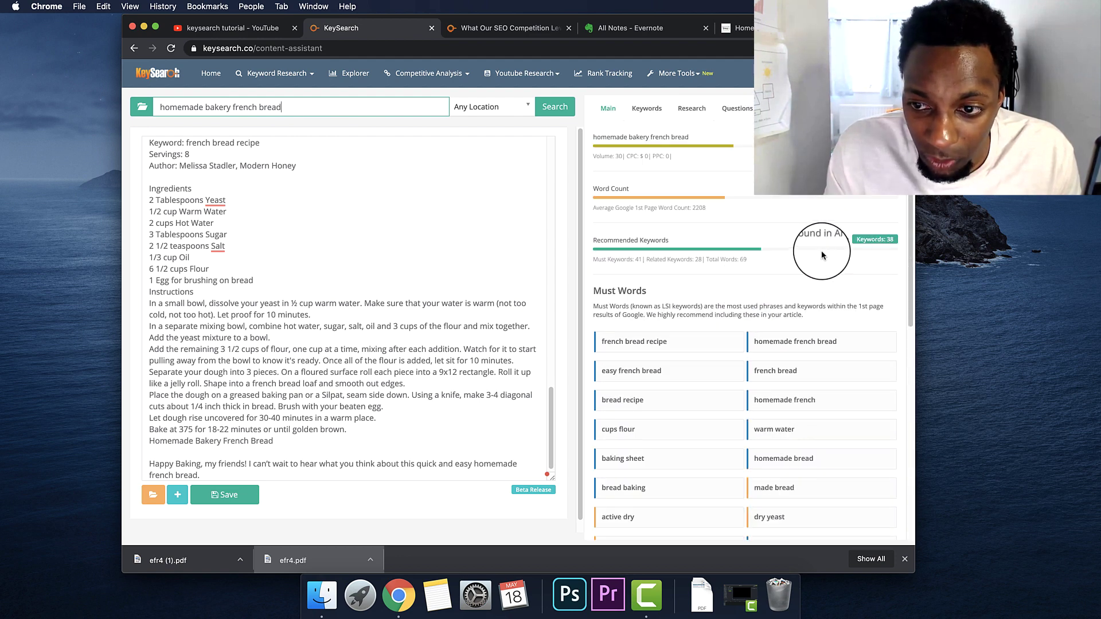
Look through the Related Keywords and Top URL Keywords suggested for the article.
{"action": "left_click", "coordinate": [646, 109]}
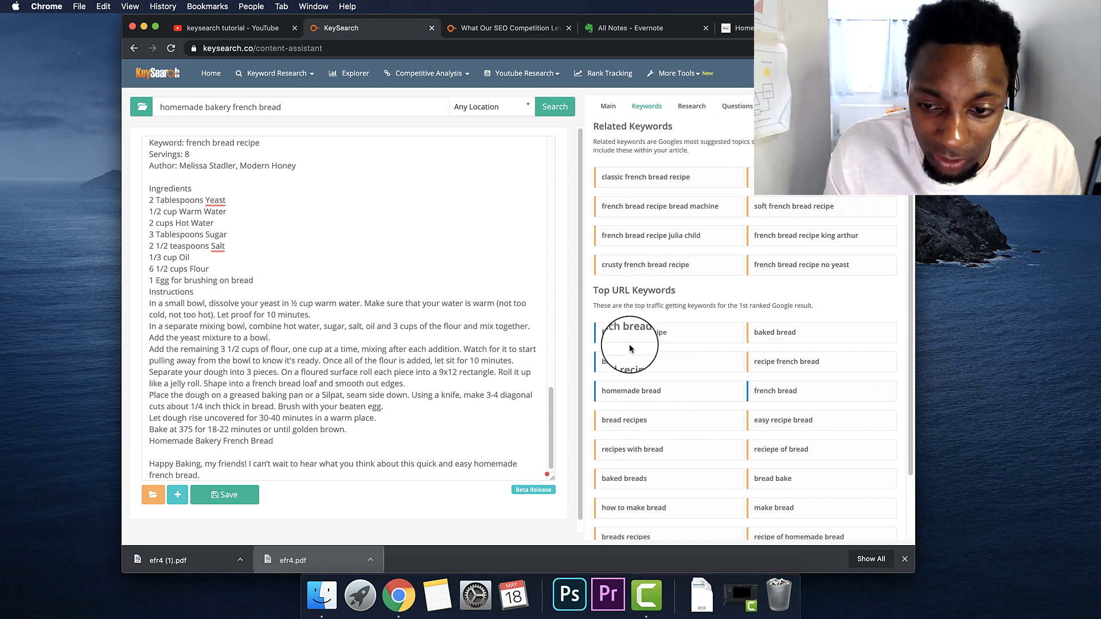
{"action": "left_click", "coordinate": [647, 596]}
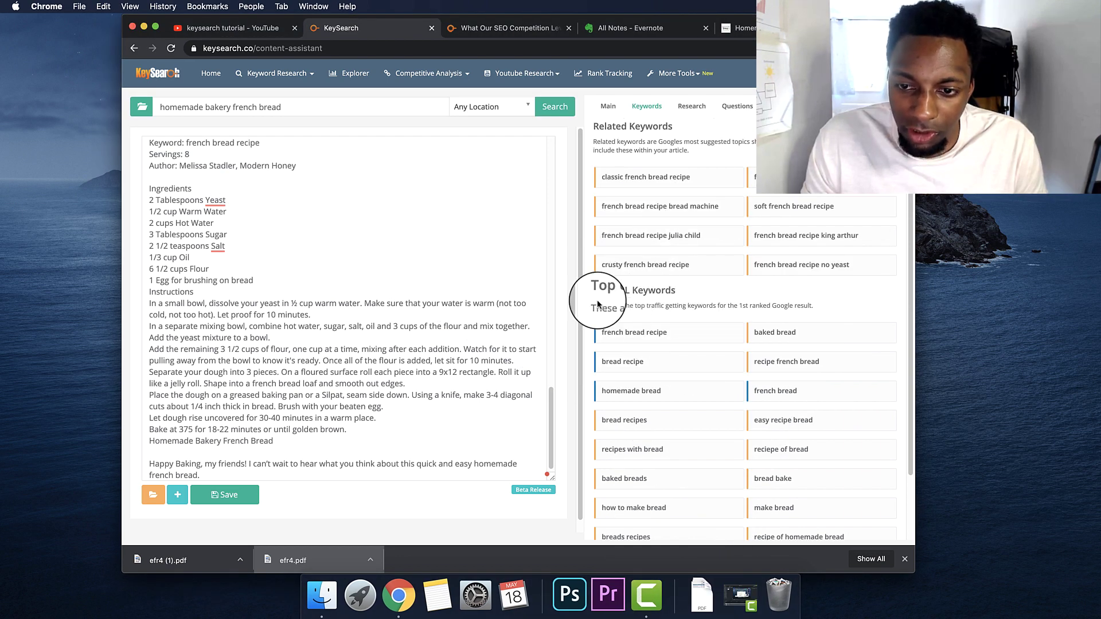
{"action": "scroll", "coordinate": [640, 373], "scroll_direction": "down", "scroll_amount": 3}
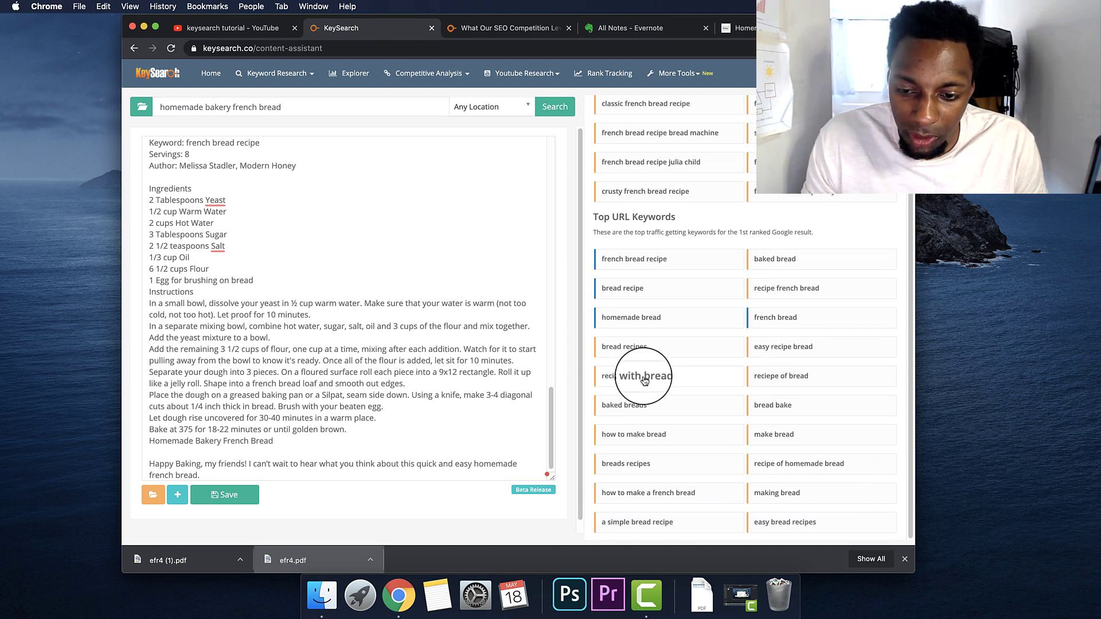
{"action": "scroll", "coordinate": [644, 378], "scroll_direction": "up", "scroll_amount": 5}
View the Research section's Content Snippets and read the first snippet, about the best homemade French bread recipe.
{"action": "left_click", "coordinate": [695, 109]}
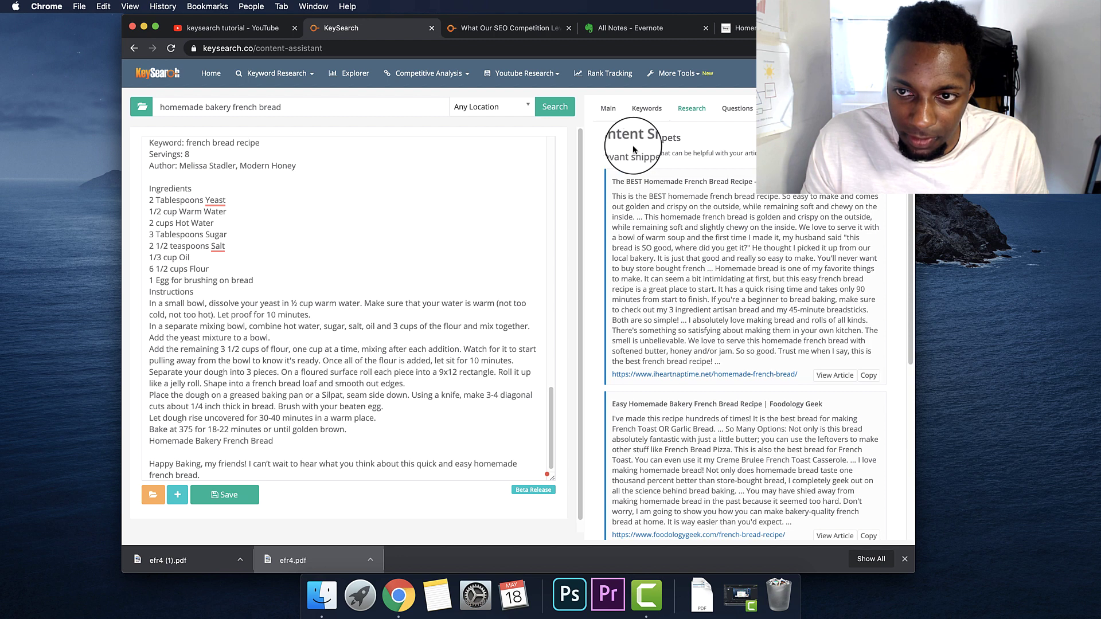
{"action": "left_click_drag", "start_coordinate": [626, 138], "coordinate": [728, 227]}
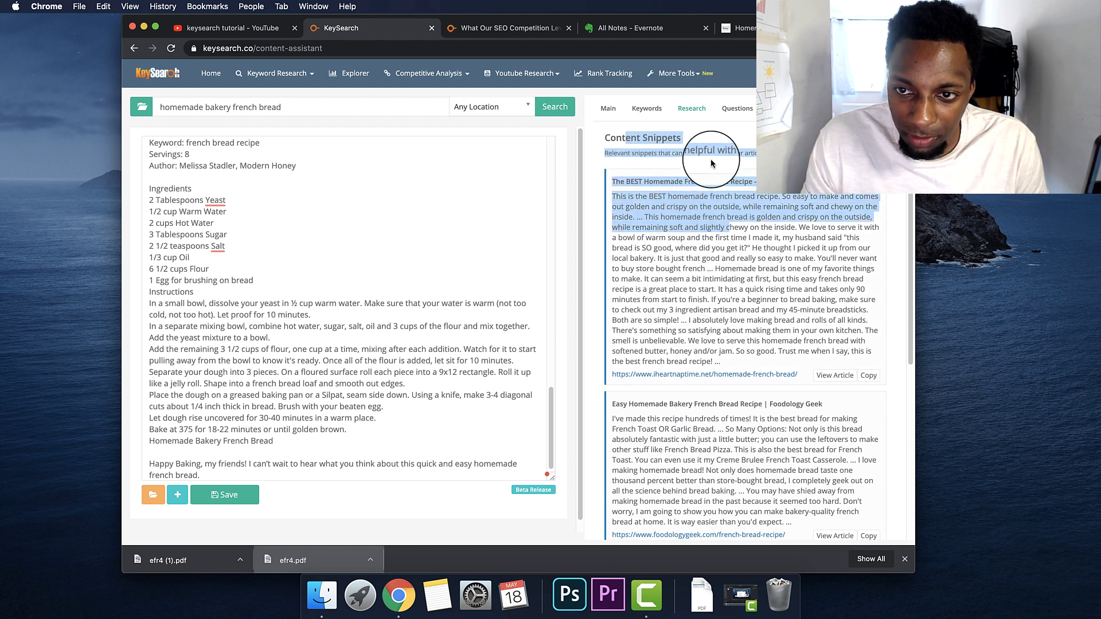
{"action": "left_click", "coordinate": [711, 164]}
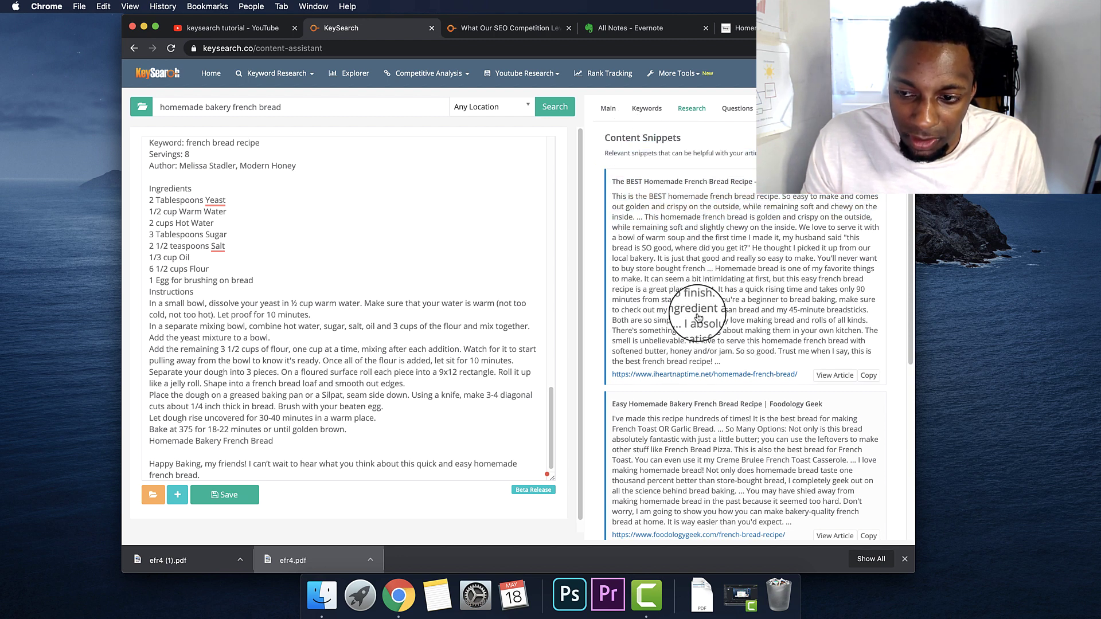
Preview the source articles of the I Heart Naptime and Foodology Geek snippets, read through the latter, and close the preview.
{"action": "left_click", "coordinate": [835, 374]}
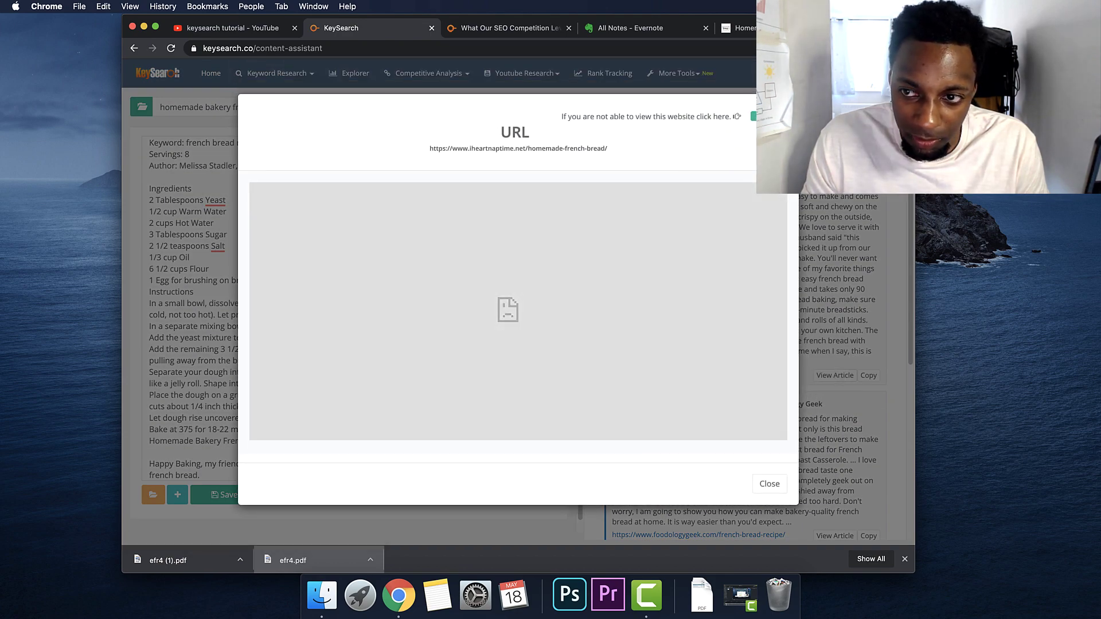
{"action": "left_click", "coordinate": [802, 235]}
{"action": "scroll", "coordinate": [803, 344], "scroll_direction": "down", "scroll_amount": 5}
{"action": "left_click", "coordinate": [817, 298]}
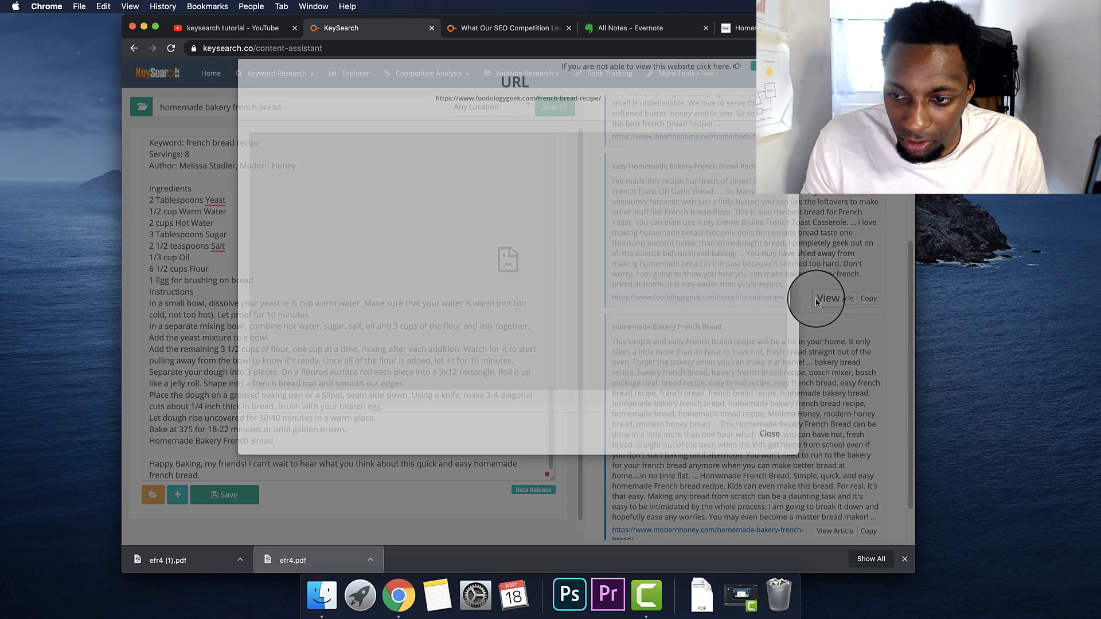
{"action": "scroll", "coordinate": [564, 344], "scroll_direction": "down", "scroll_amount": 10}
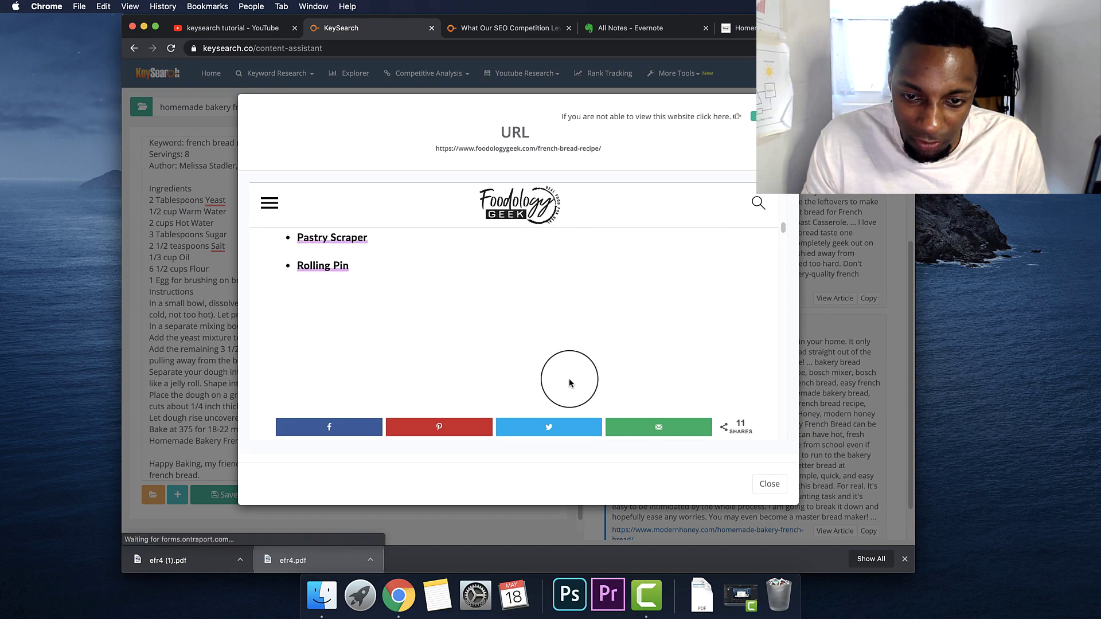
{"action": "scroll", "coordinate": [569, 383], "scroll_direction": "down", "scroll_amount": 15}
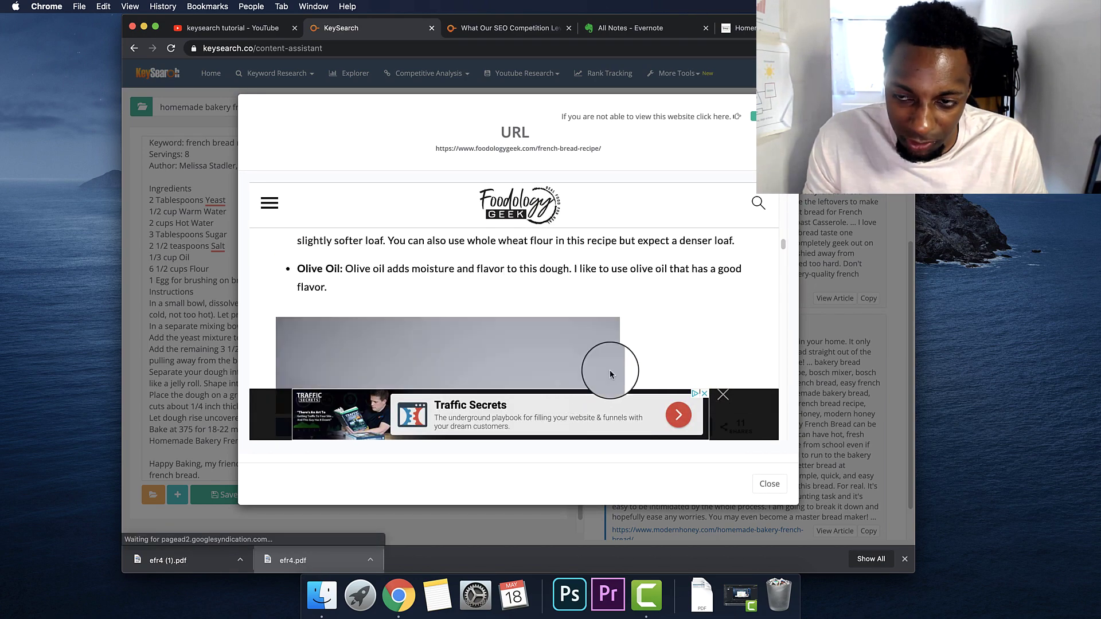
{"action": "left_click", "coordinate": [782, 117]}
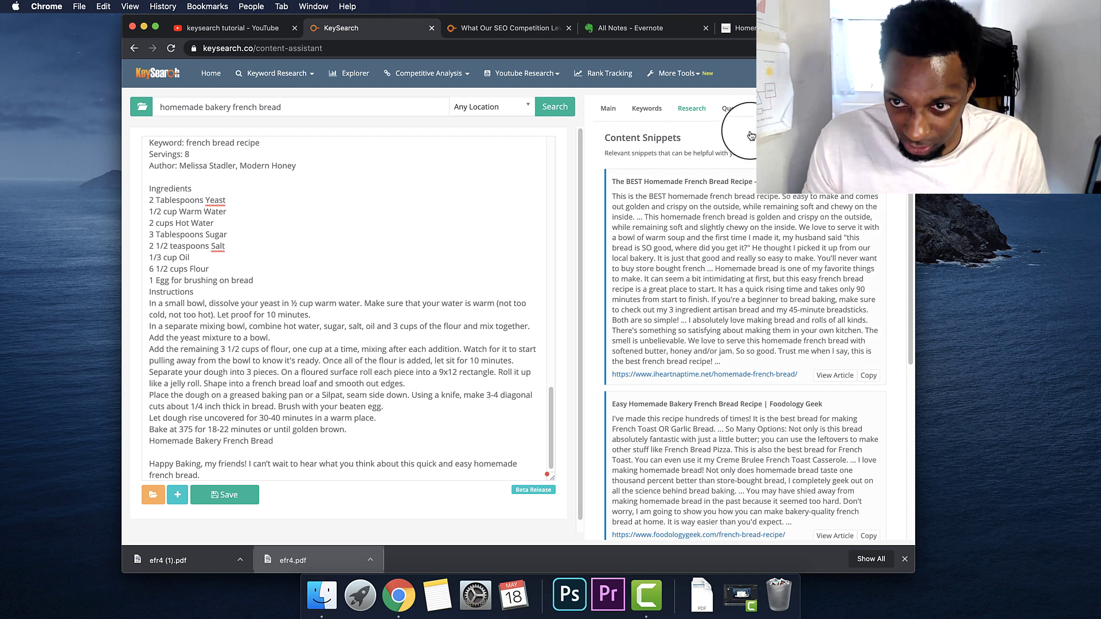
Look over the popular Questions listed for the "homemade bakery french bread" topic.
{"action": "left_click", "coordinate": [735, 109]}
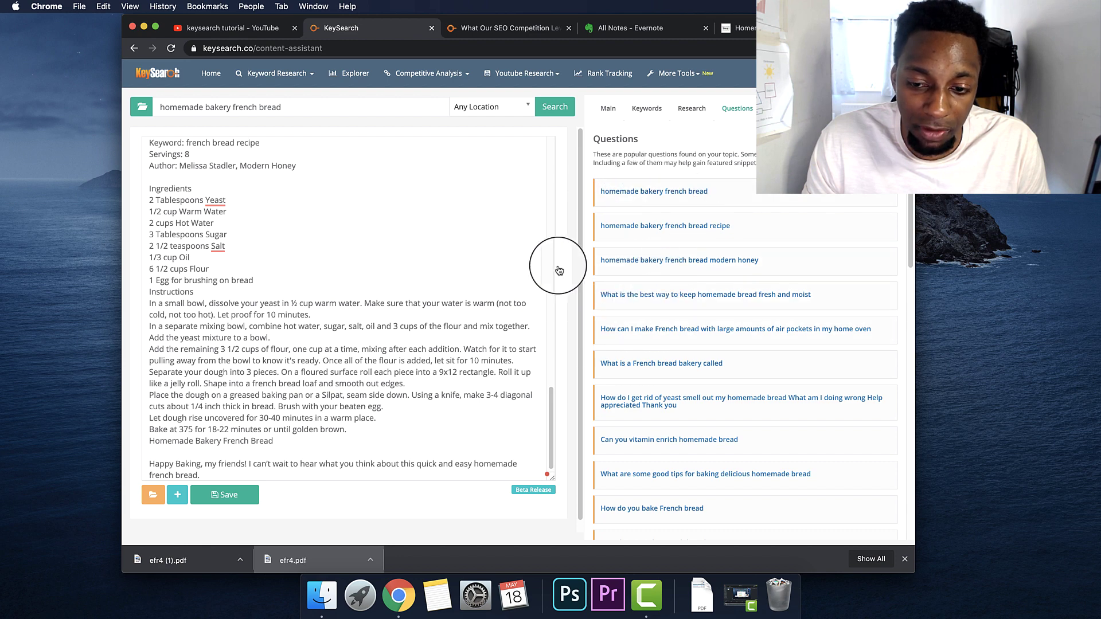
{"action": "scroll", "coordinate": [634, 369], "scroll_direction": "down", "scroll_amount": 1}
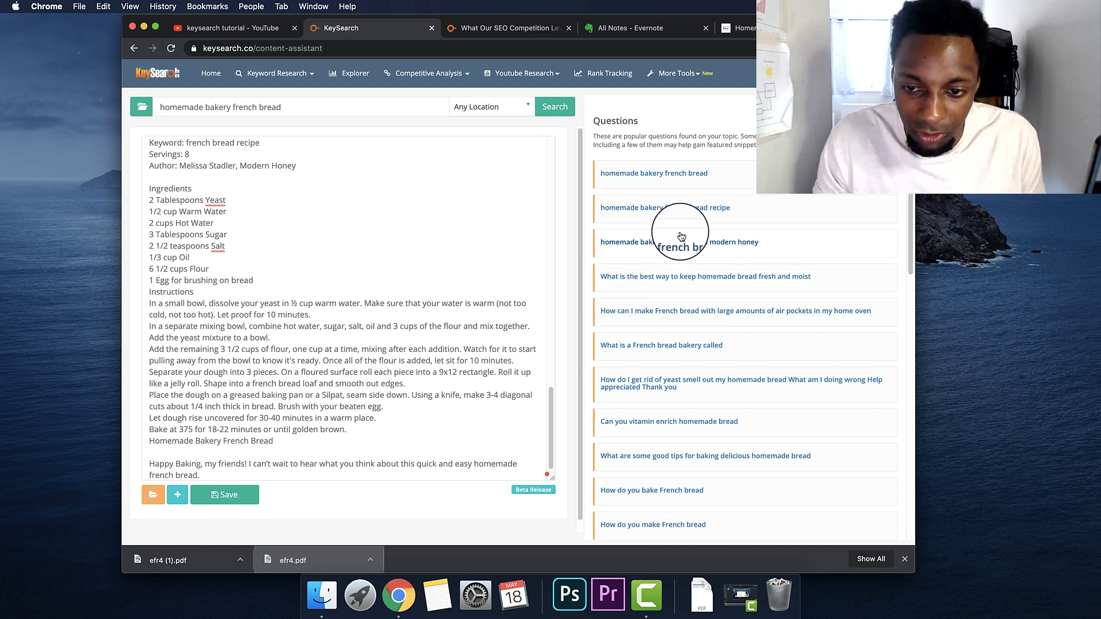
{"action": "triple_click", "coordinate": [275, 117]}
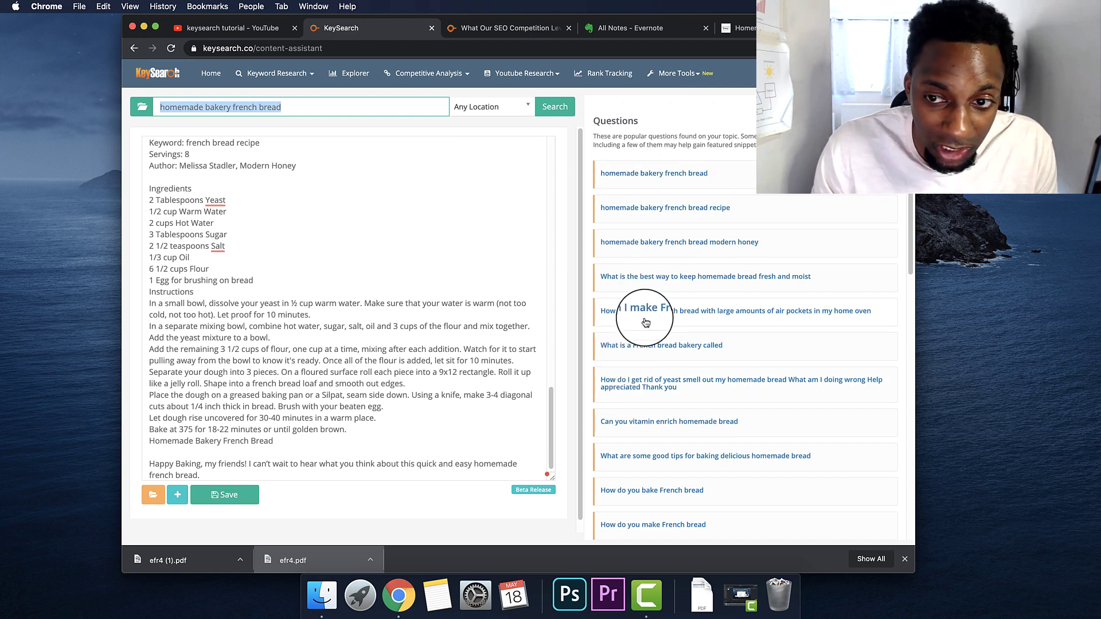
{"action": "scroll", "coordinate": [705, 436], "scroll_direction": "up", "scroll_amount": 1}
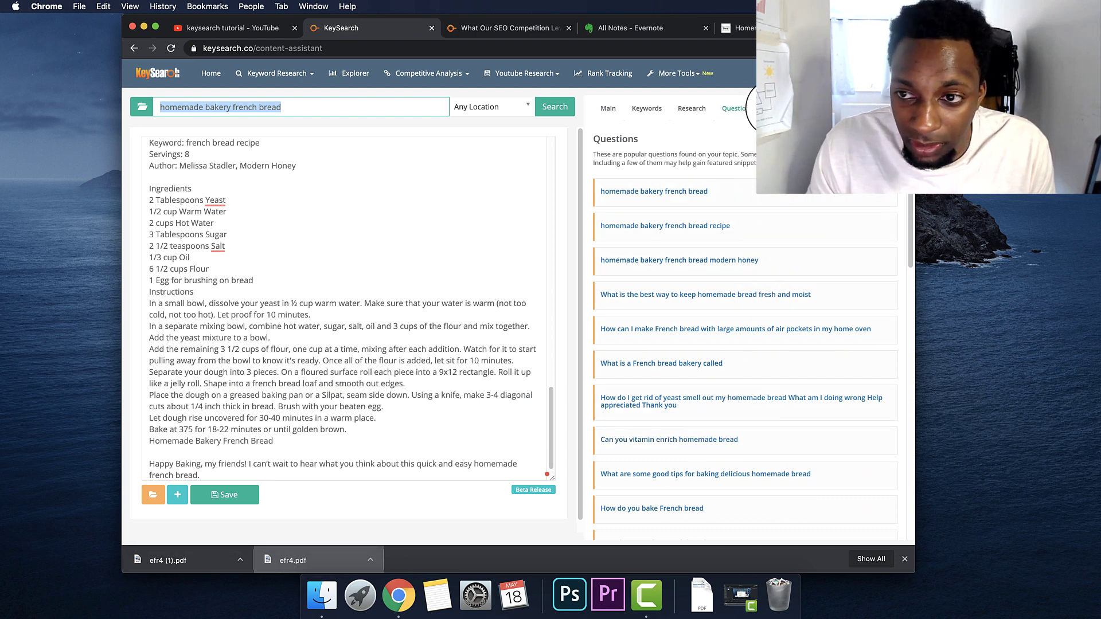
View the Top Pages from Google's first page and compare the word counts of the listed articles.
{"action": "left_click", "coordinate": [691, 108]}
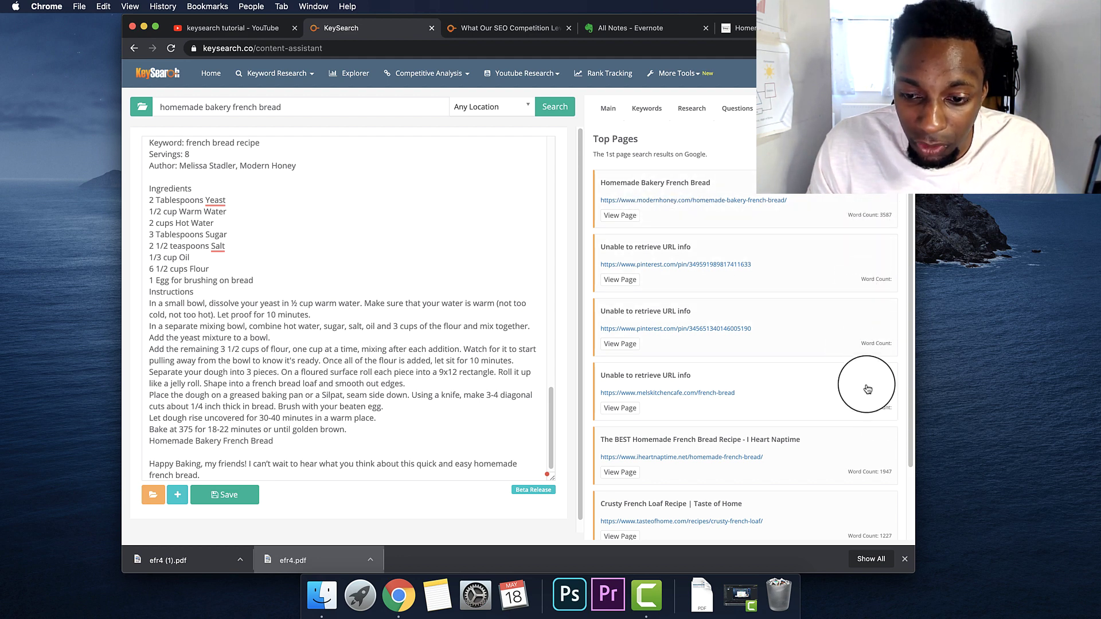
{"action": "scroll", "coordinate": [868, 383], "scroll_direction": "down", "scroll_amount": 2}
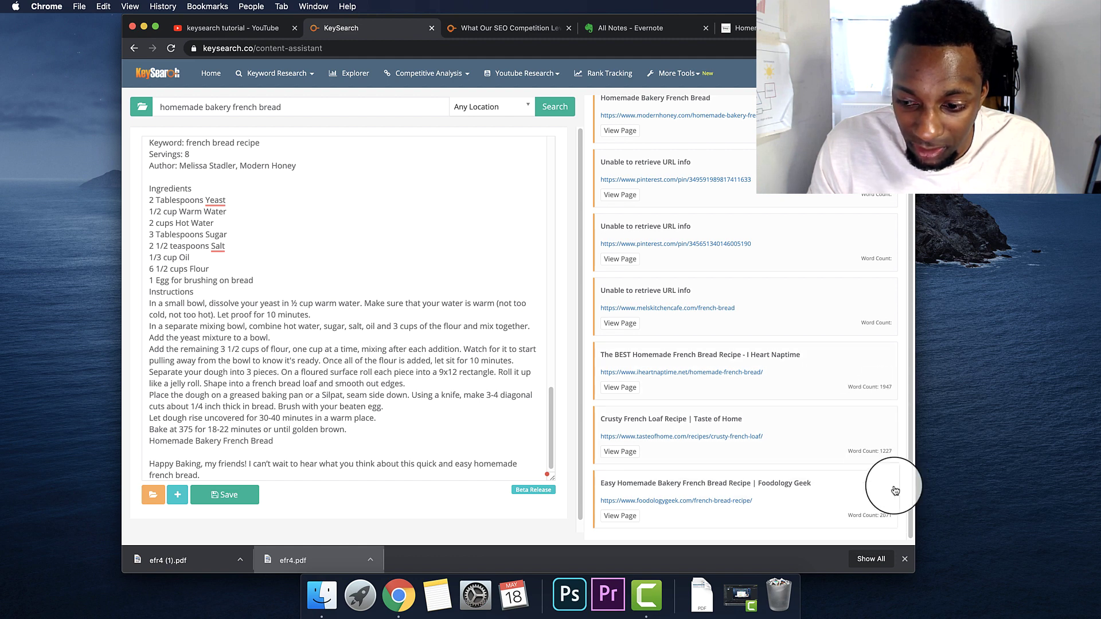
{"action": "scroll", "coordinate": [881, 261], "scroll_direction": "up", "scroll_amount": 2}
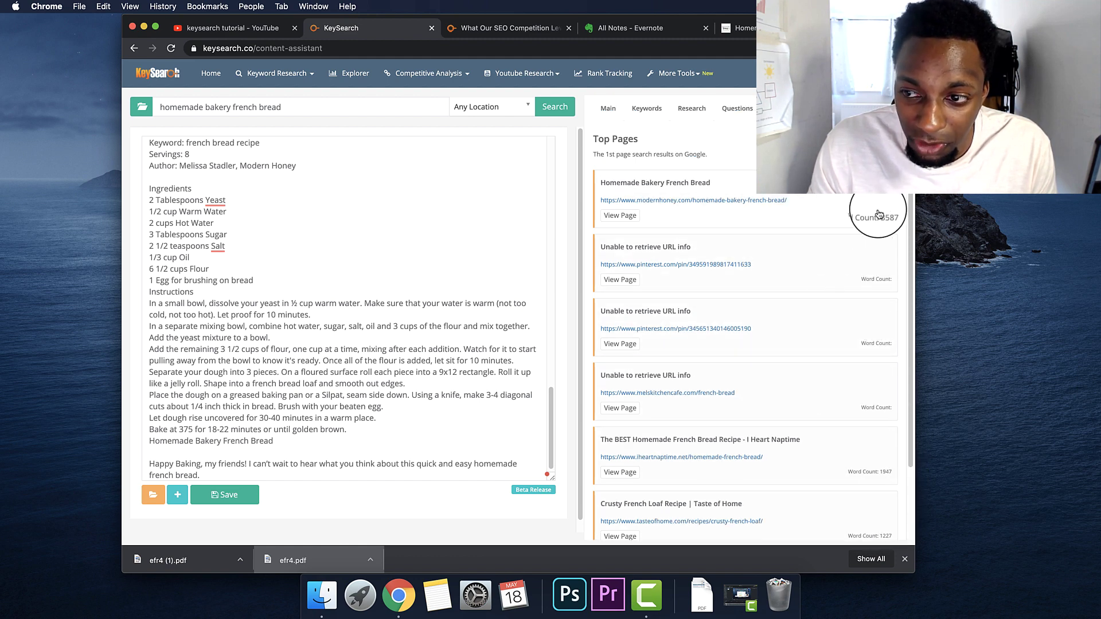
{"action": "scroll", "coordinate": [884, 498], "scroll_direction": "down", "scroll_amount": 2}
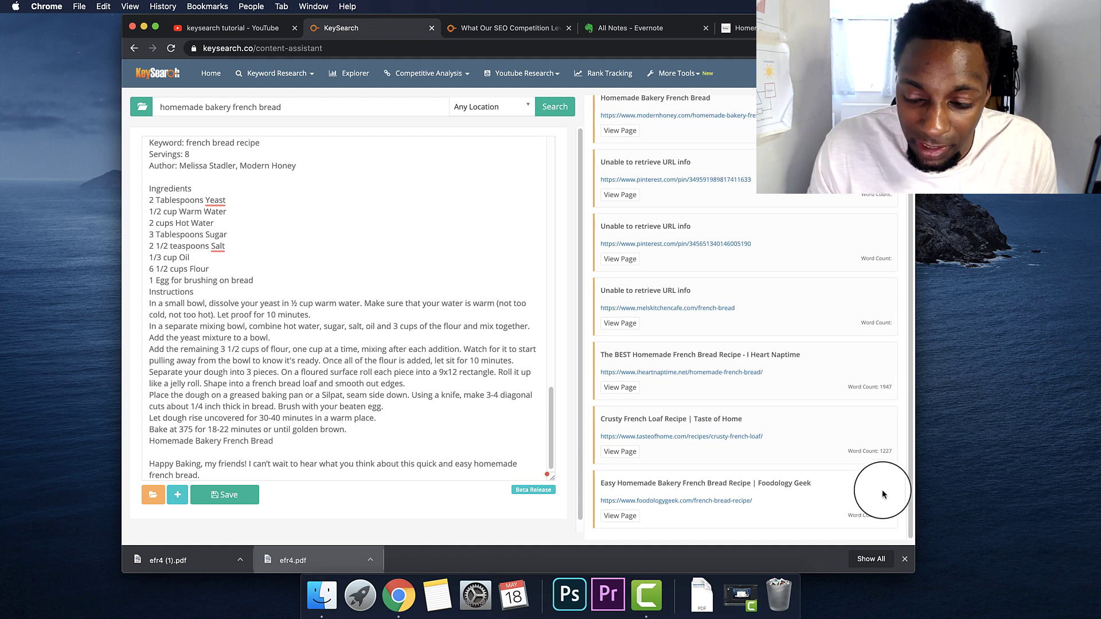
{"action": "scroll", "coordinate": [779, 218], "scroll_direction": "up", "scroll_amount": 2}
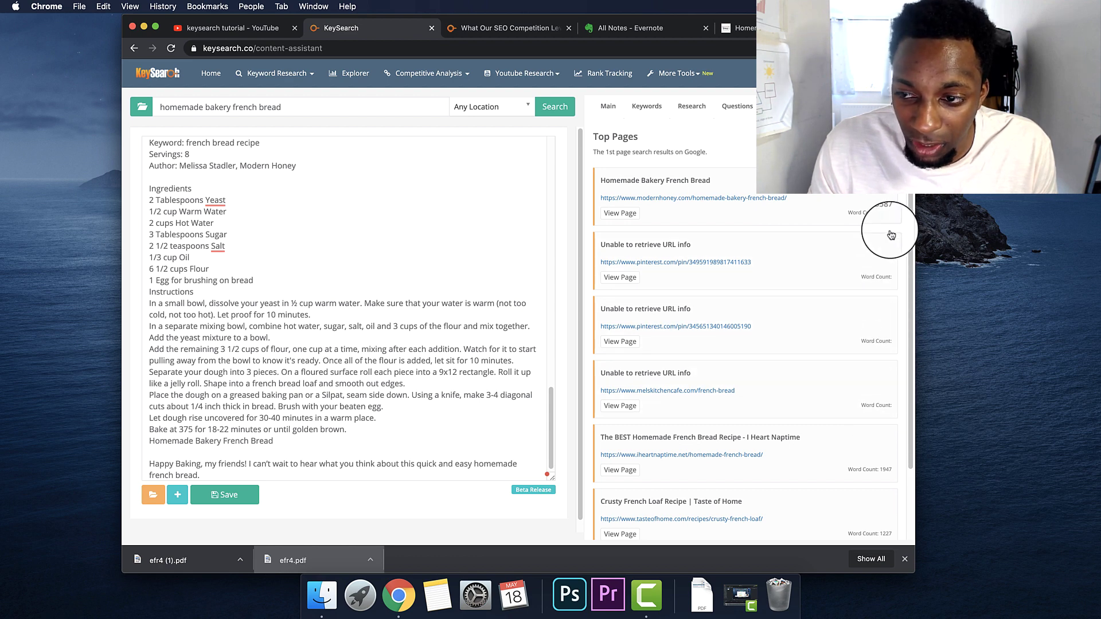
{"action": "scroll", "coordinate": [868, 324], "scroll_direction": "down", "scroll_amount": 2}
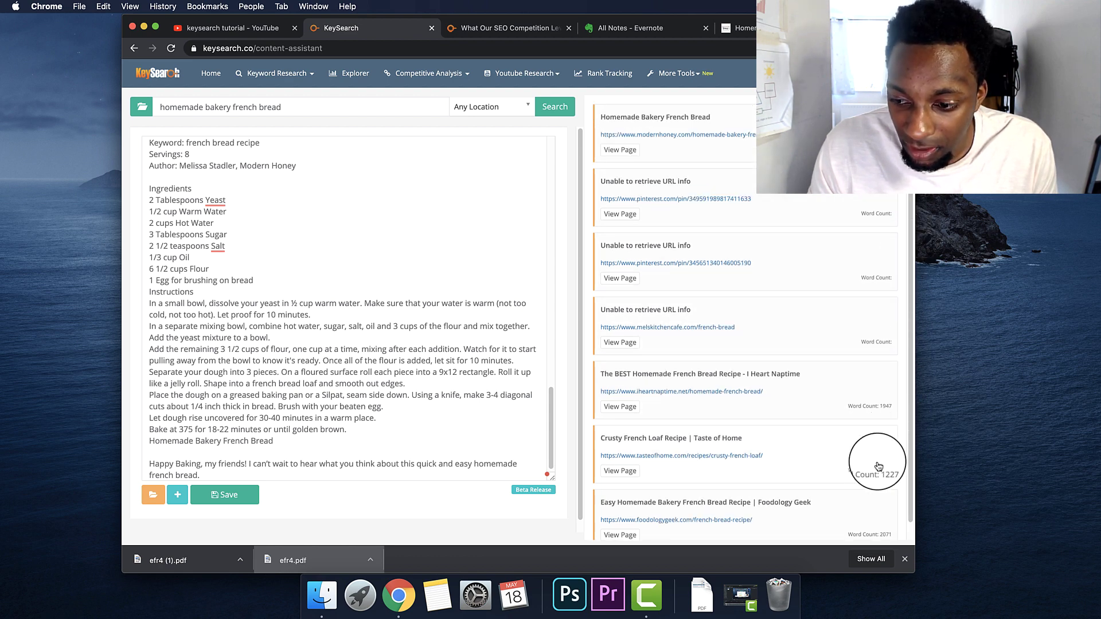
{"action": "scroll", "coordinate": [886, 508], "scroll_direction": "up", "scroll_amount": 2}
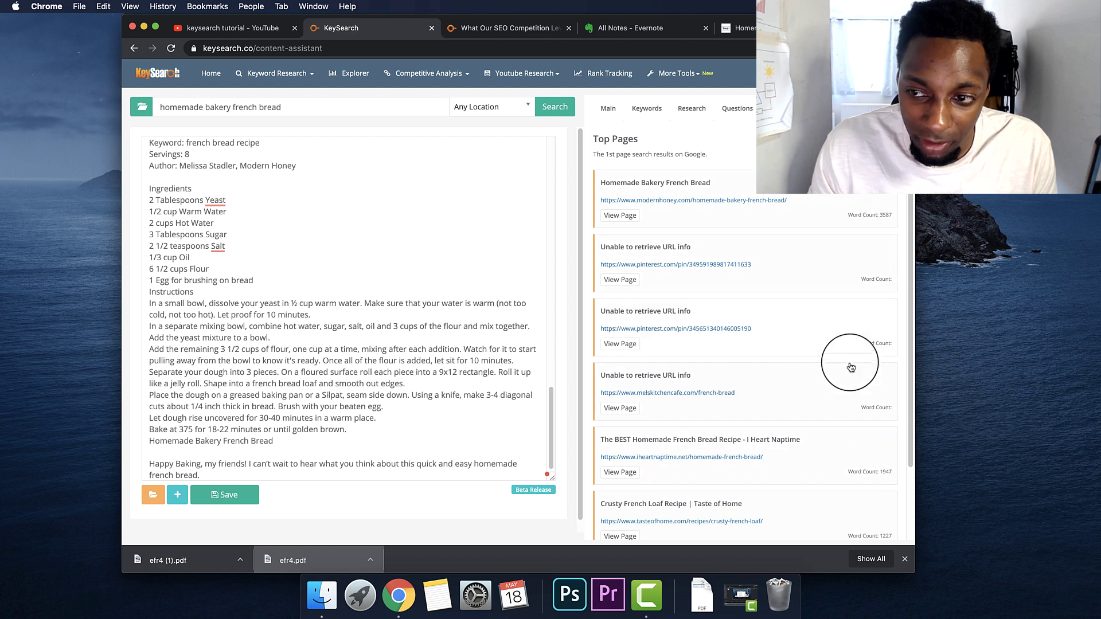
Switch to the Explorer and look over the domain strength and backlink overview for youtube.com.
{"action": "scroll", "coordinate": [522, 331], "scroll_direction": "down", "scroll_amount": 1}
{"action": "scroll", "coordinate": [522, 331], "scroll_direction": "up", "scroll_amount": 15}
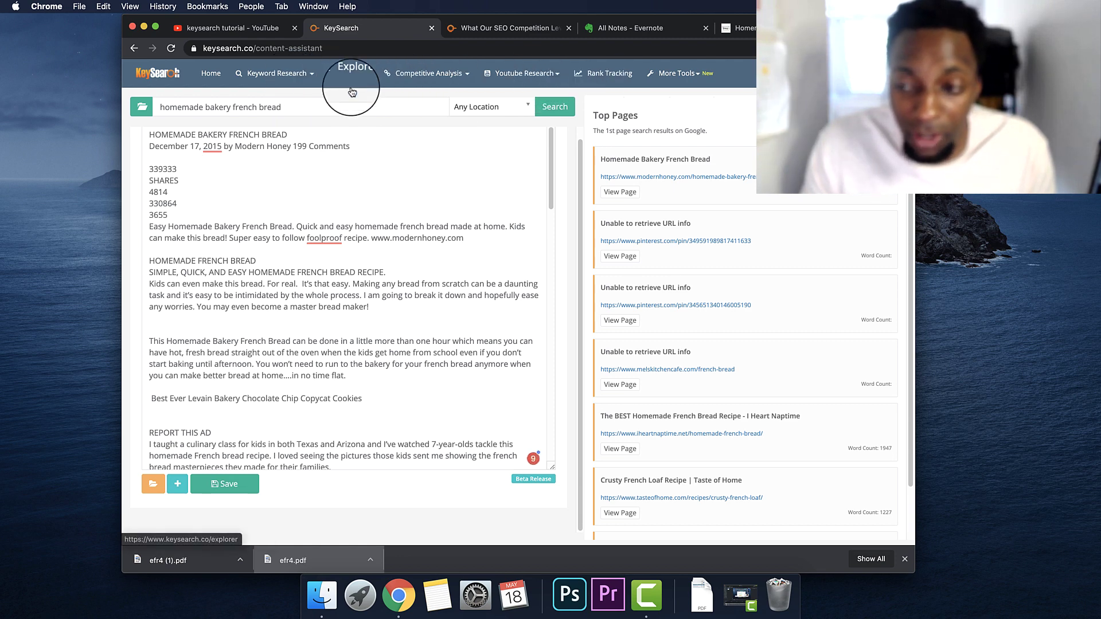
{"action": "left_click", "coordinate": [332, 70]}
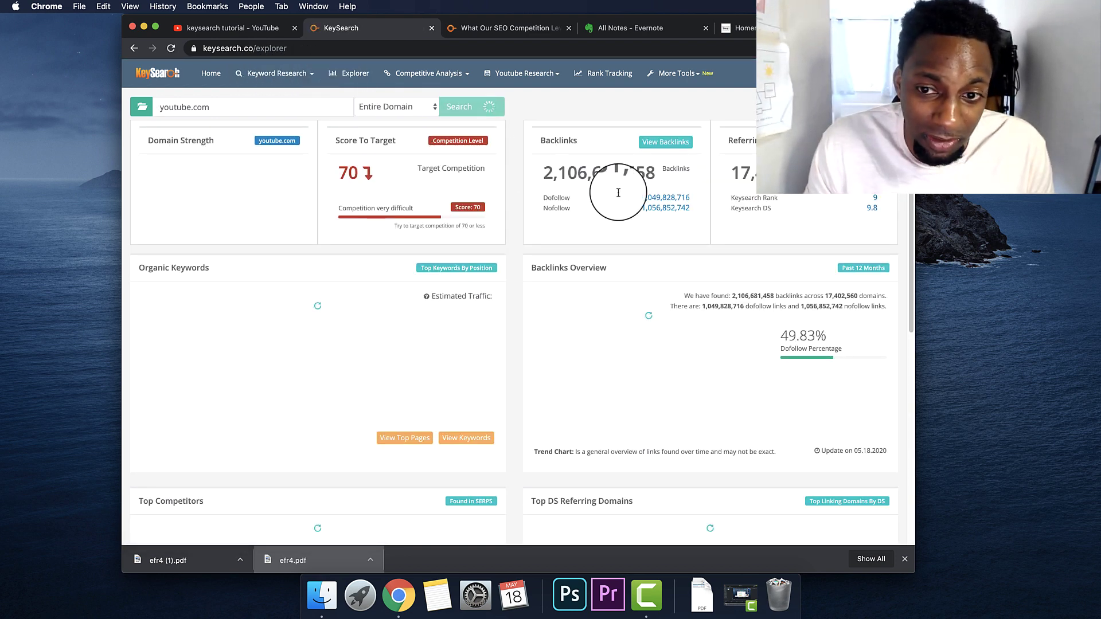
{"action": "left_click_drag", "start_coordinate": [554, 173], "coordinate": [658, 169]}
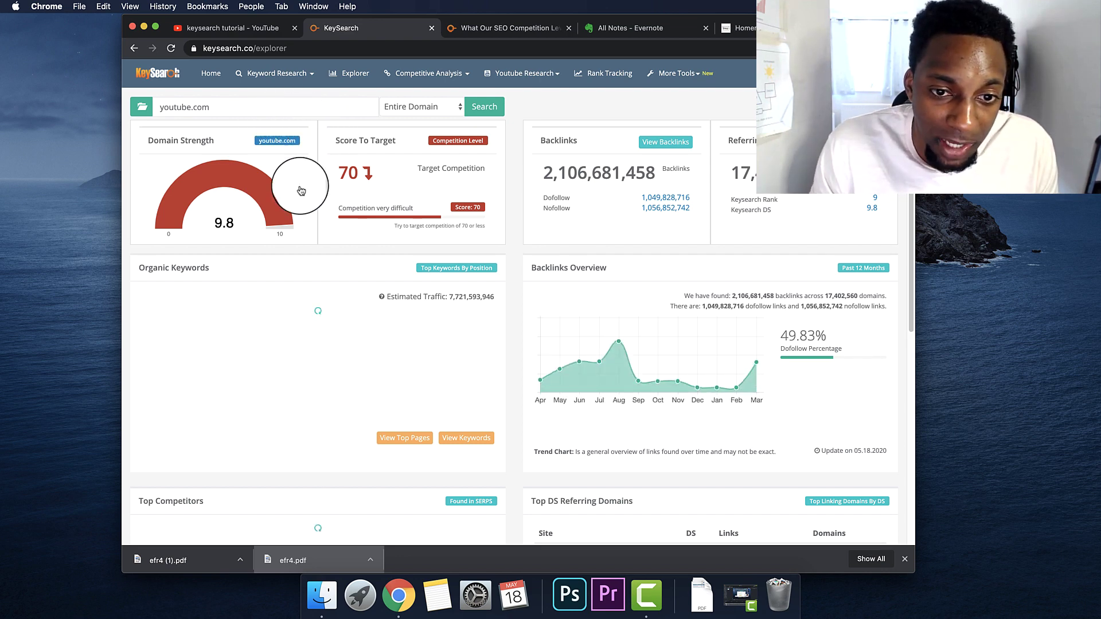
Return to keyword research for "home tools" and review its search trends, SERP analysis and search engine keyword suggestions.
{"action": "mouse_move", "coordinate": [277, 74]}
{"action": "left_click", "coordinate": [287, 106]}
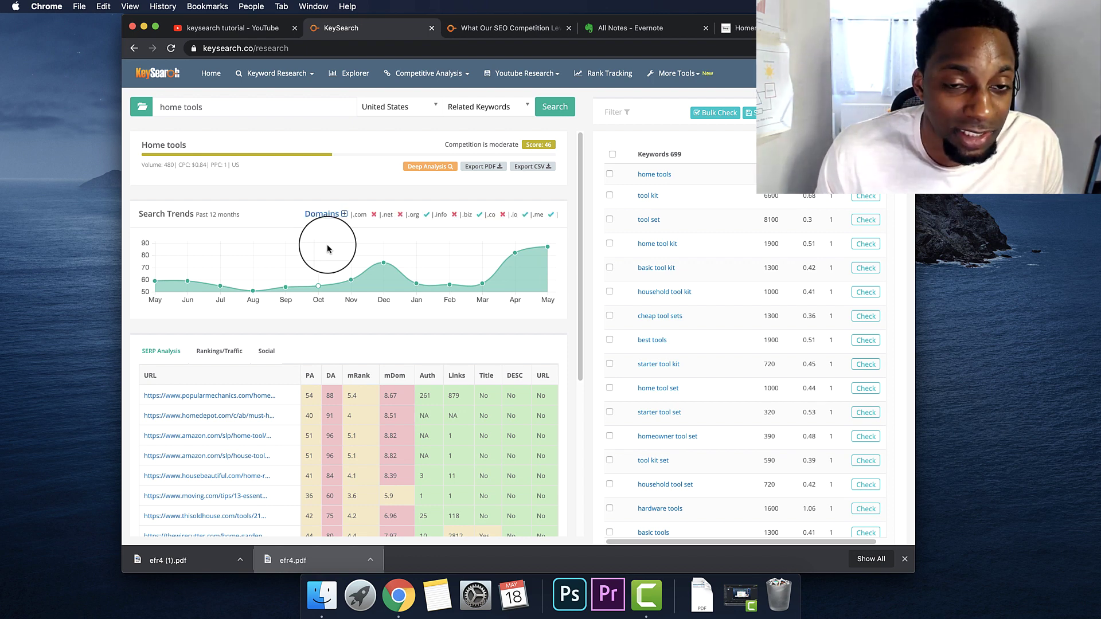
{"action": "scroll", "coordinate": [577, 278], "scroll_direction": "down", "scroll_amount": 5}
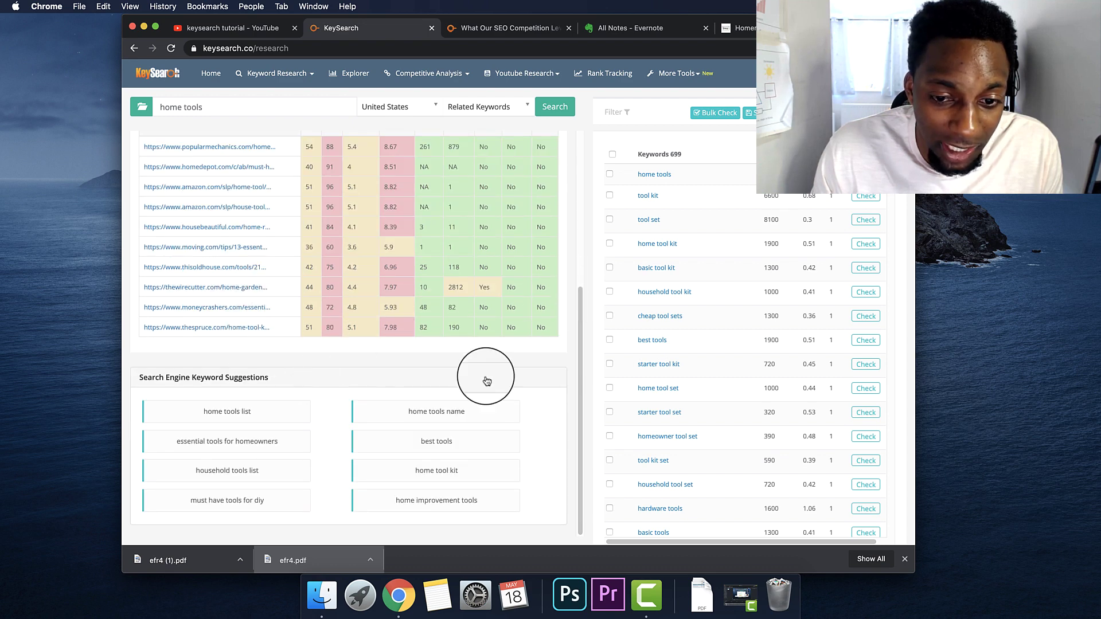
{"action": "scroll", "coordinate": [470, 441], "scroll_direction": "up", "scroll_amount": 5}
{"action": "scroll", "coordinate": [501, 476], "scroll_direction": "down", "scroll_amount": 5}
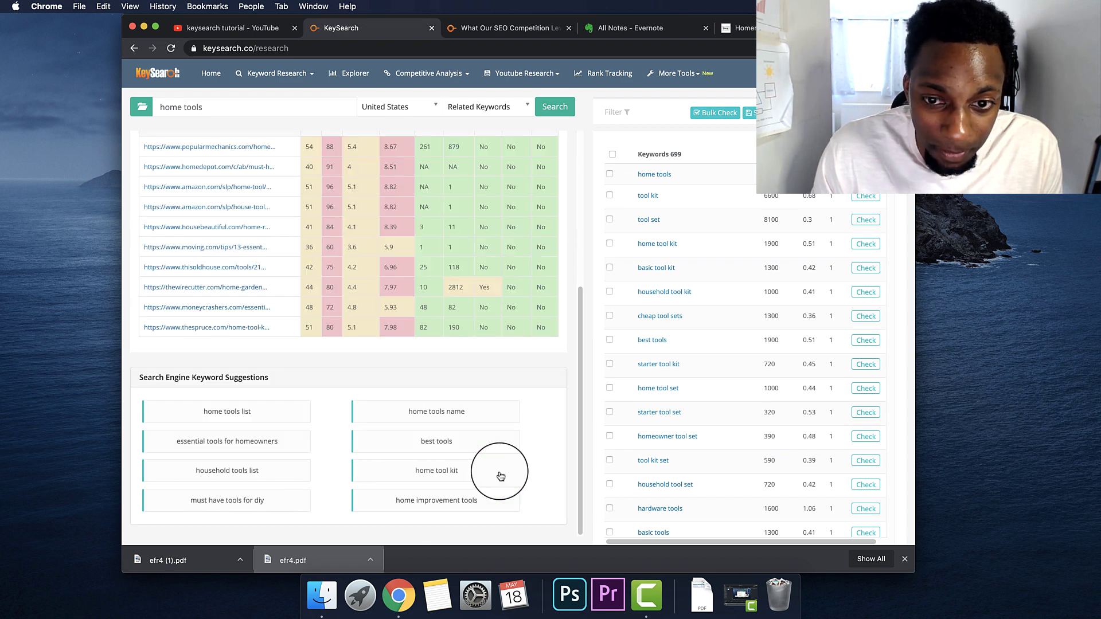
{"action": "scroll", "coordinate": [499, 476], "scroll_direction": "up", "scroll_amount": 5}
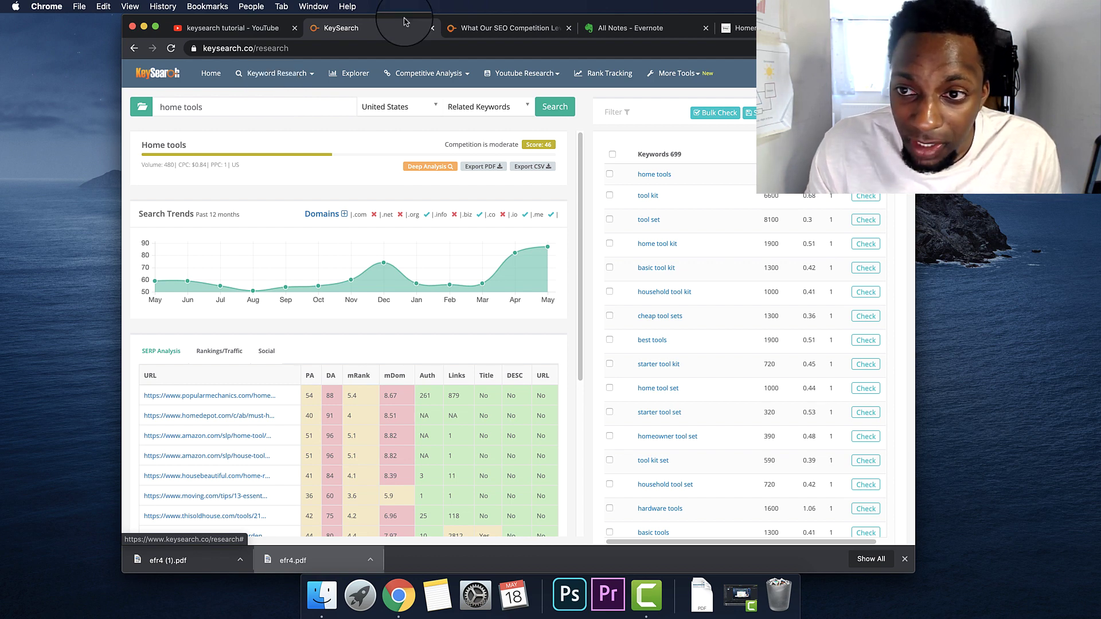
{"action": "left_click", "coordinate": [877, 73]}
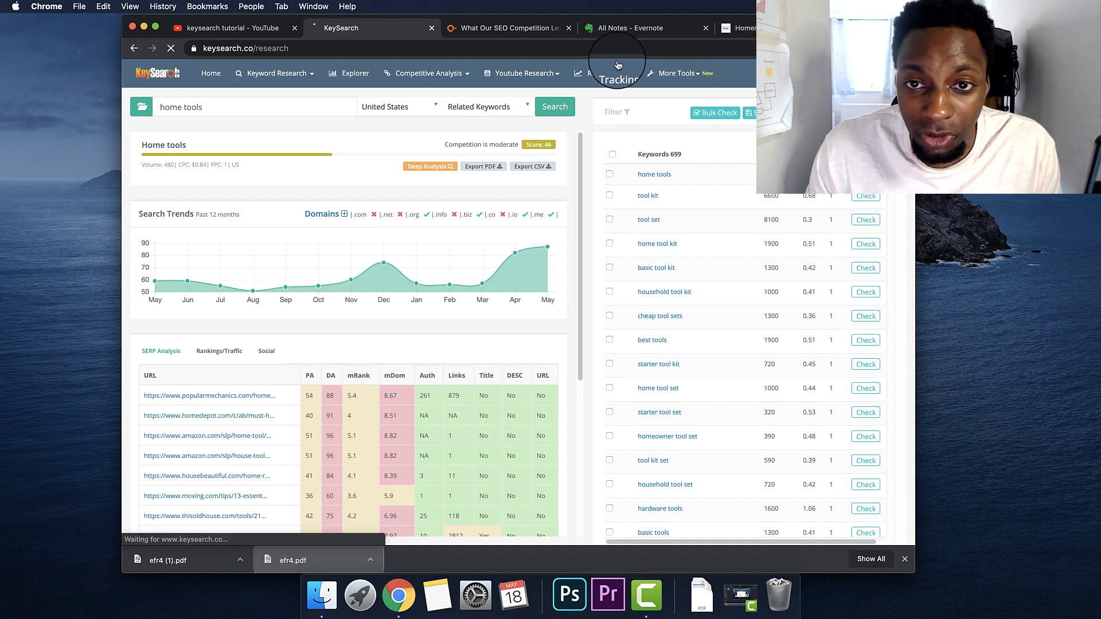
Open the "What Our SEO Competition Levels Mean" article and skim its explanations of the competition levels, then return to its beginning.
{"action": "left_click", "coordinate": [510, 28]}
{"action": "scroll", "coordinate": [401, 321], "scroll_direction": "down", "scroll_amount": 15}
{"action": "scroll", "coordinate": [367, 384], "scroll_direction": "up", "scroll_amount": 20}
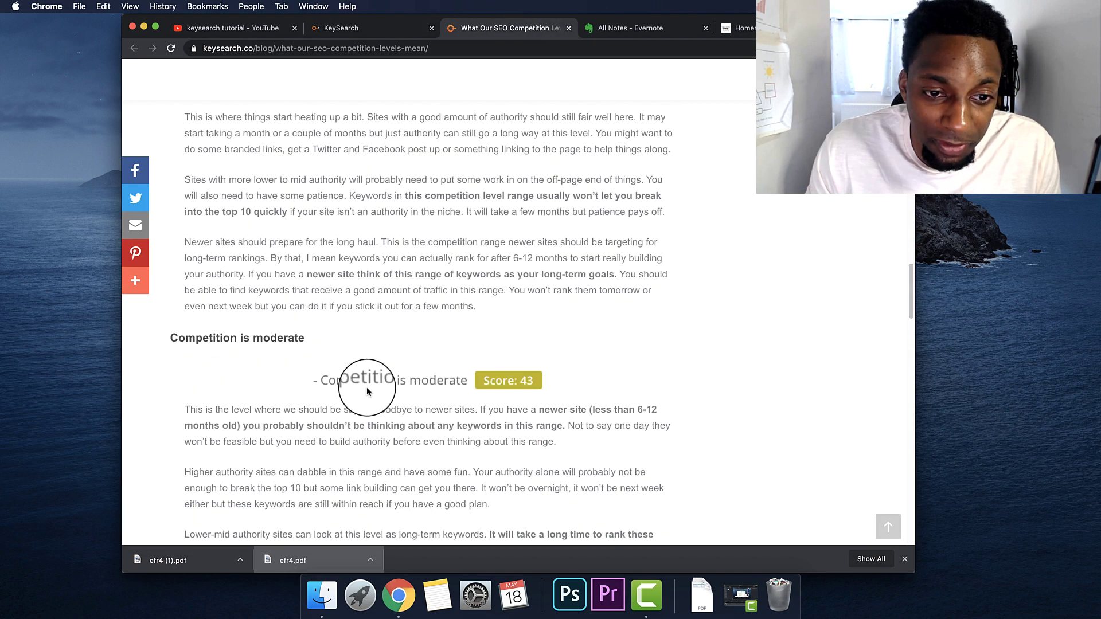
{"action": "scroll", "coordinate": [463, 331], "scroll_direction": "down", "scroll_amount": 15}
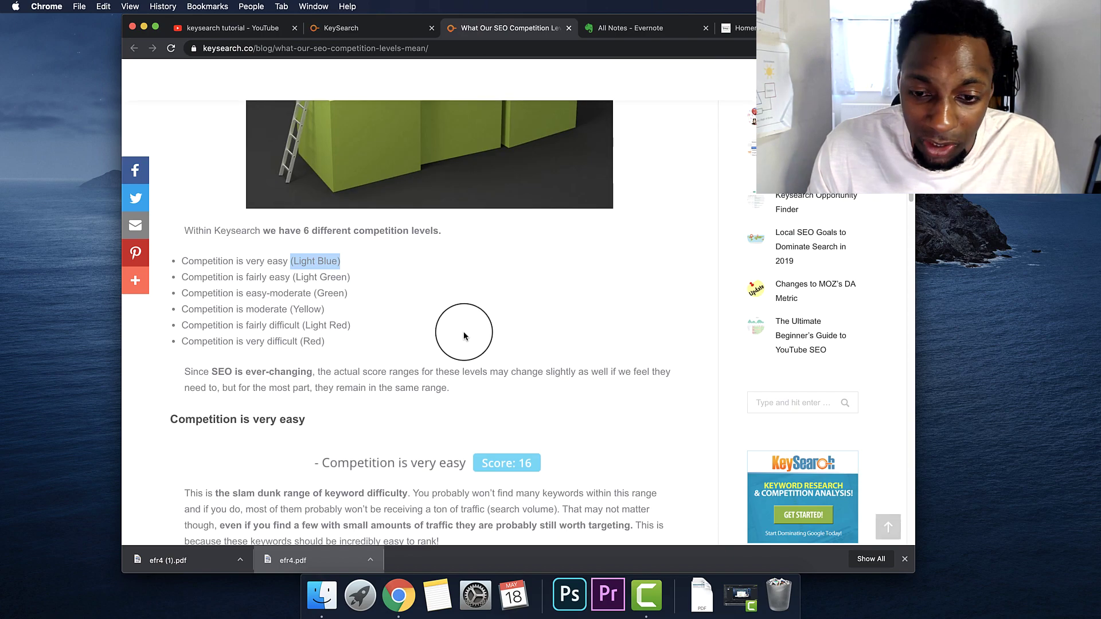
{"action": "scroll", "coordinate": [464, 332], "scroll_direction": "down", "scroll_amount": 5}
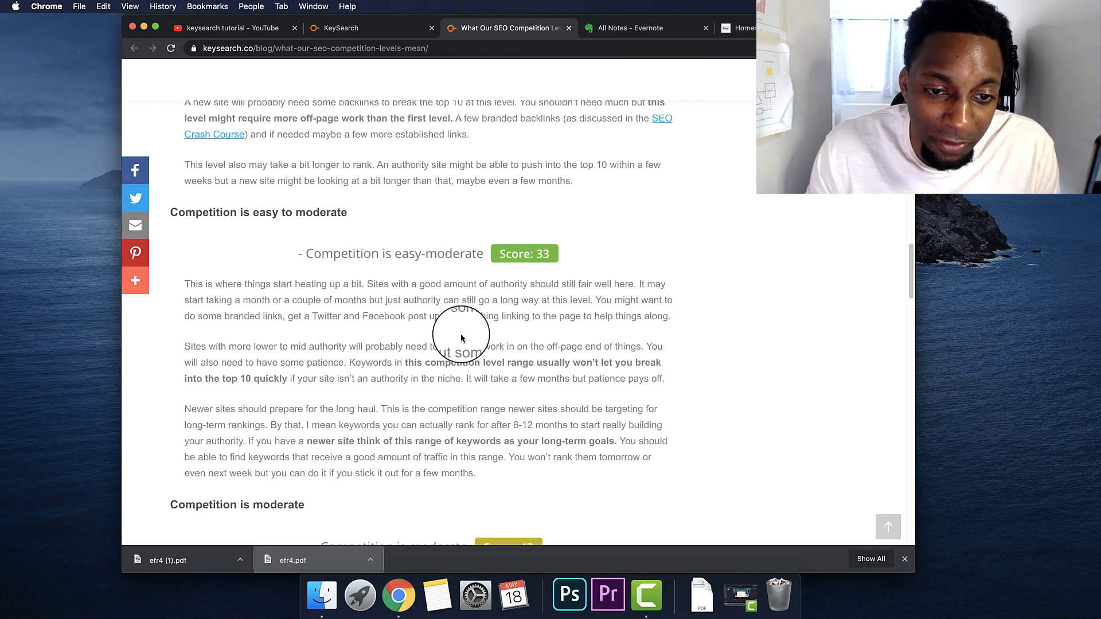
{"action": "scroll", "coordinate": [461, 338], "scroll_direction": "down", "scroll_amount": 12}
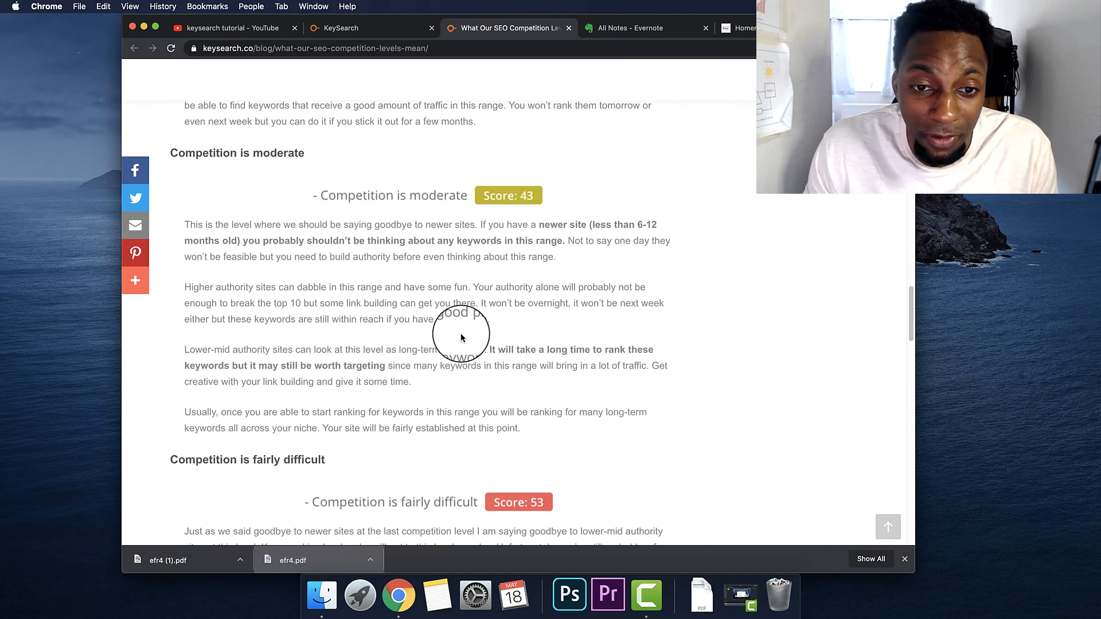
{"action": "scroll", "coordinate": [461, 338], "scroll_direction": "up", "scroll_amount": 20}
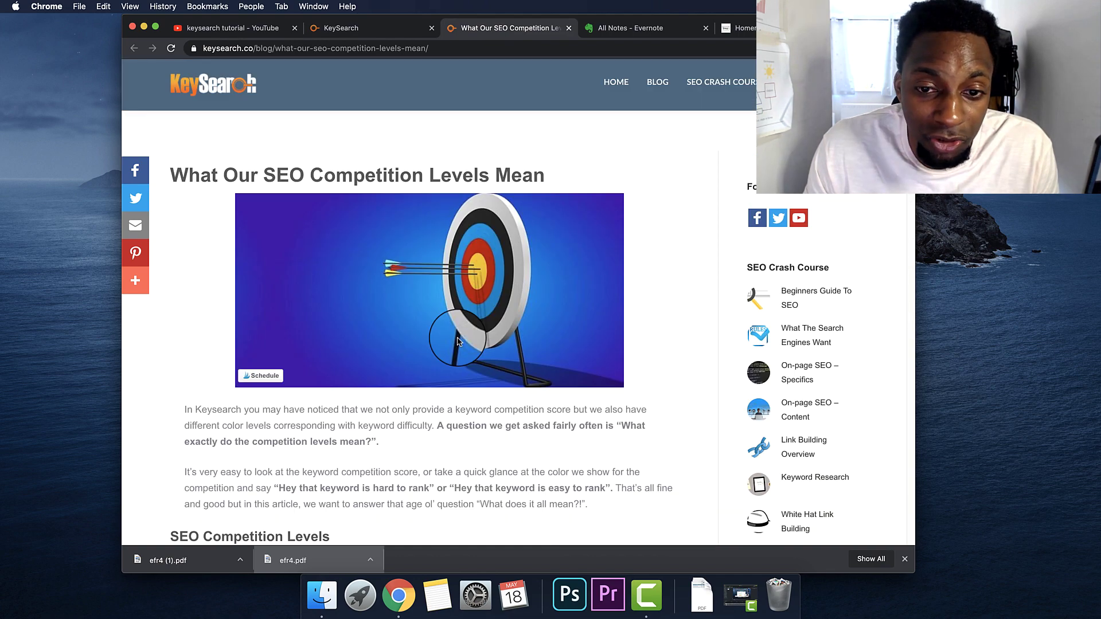